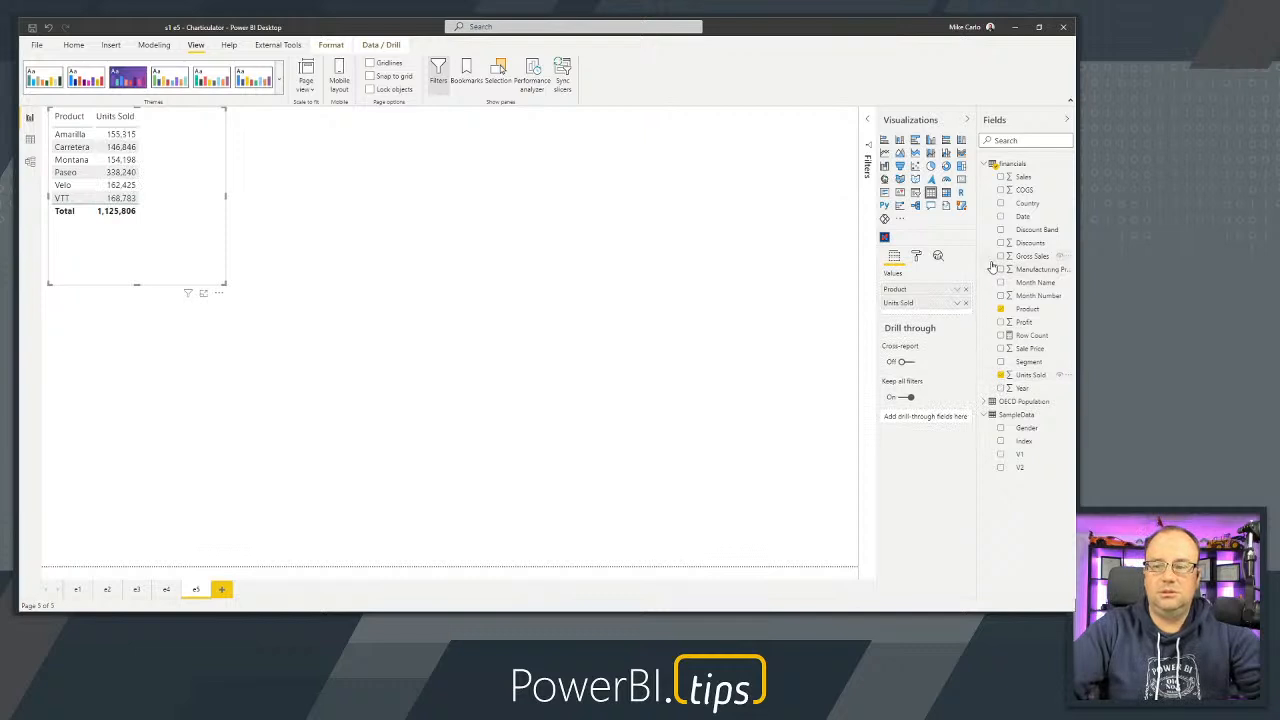
# Add the Gross Sales and COGS fields to the product table and resize it so all columns fit.
pyautogui.click(1000, 256)
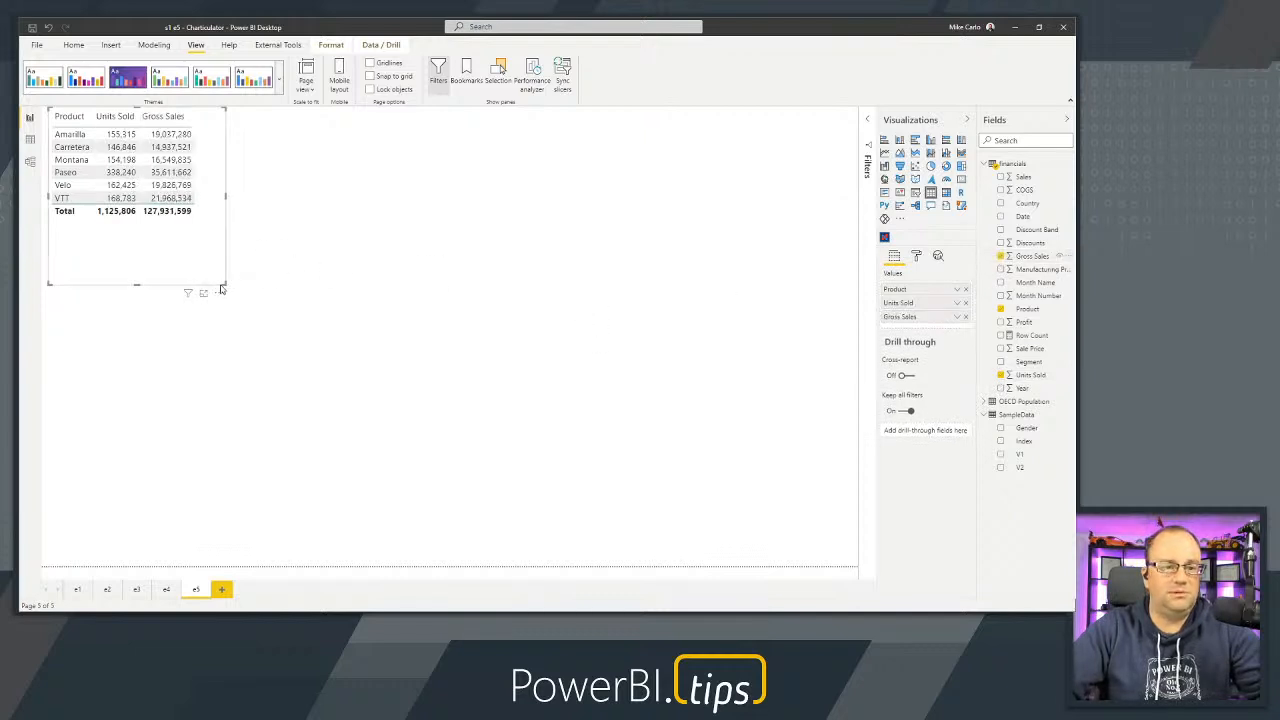
pyautogui.moveTo(224, 283); pyautogui.dragTo(153, 333)
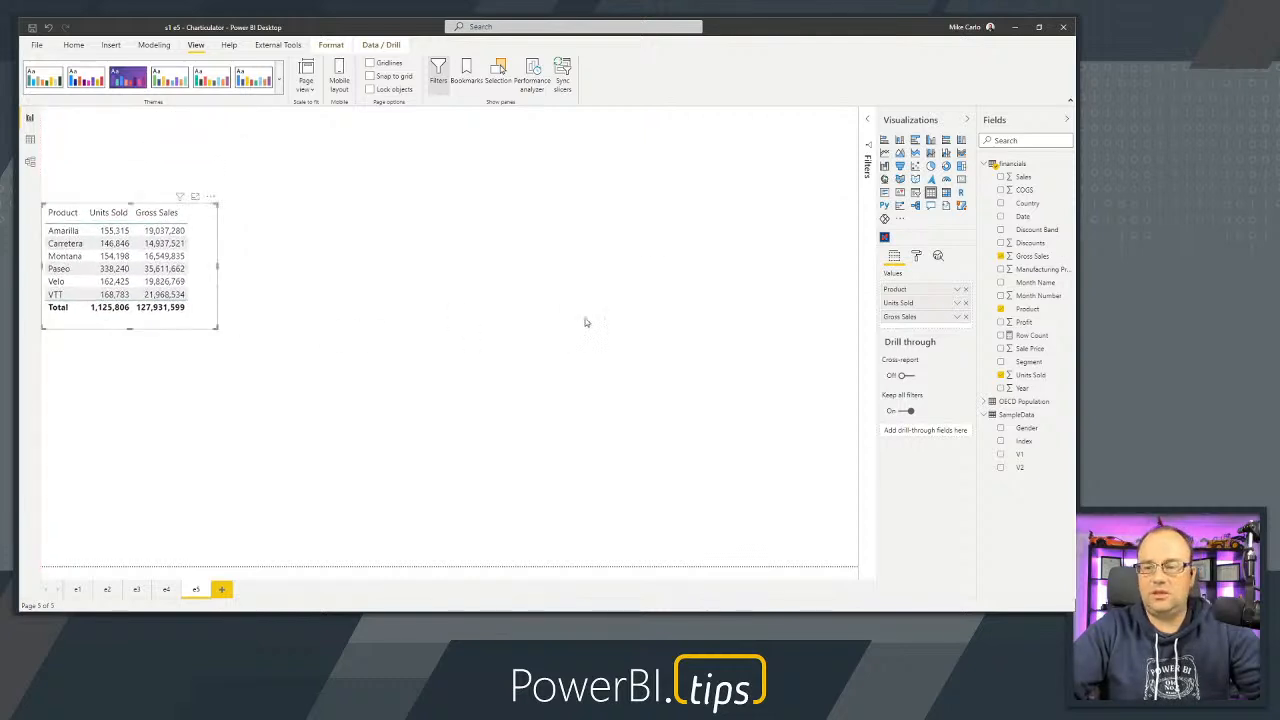
pyautogui.click(1002, 190)
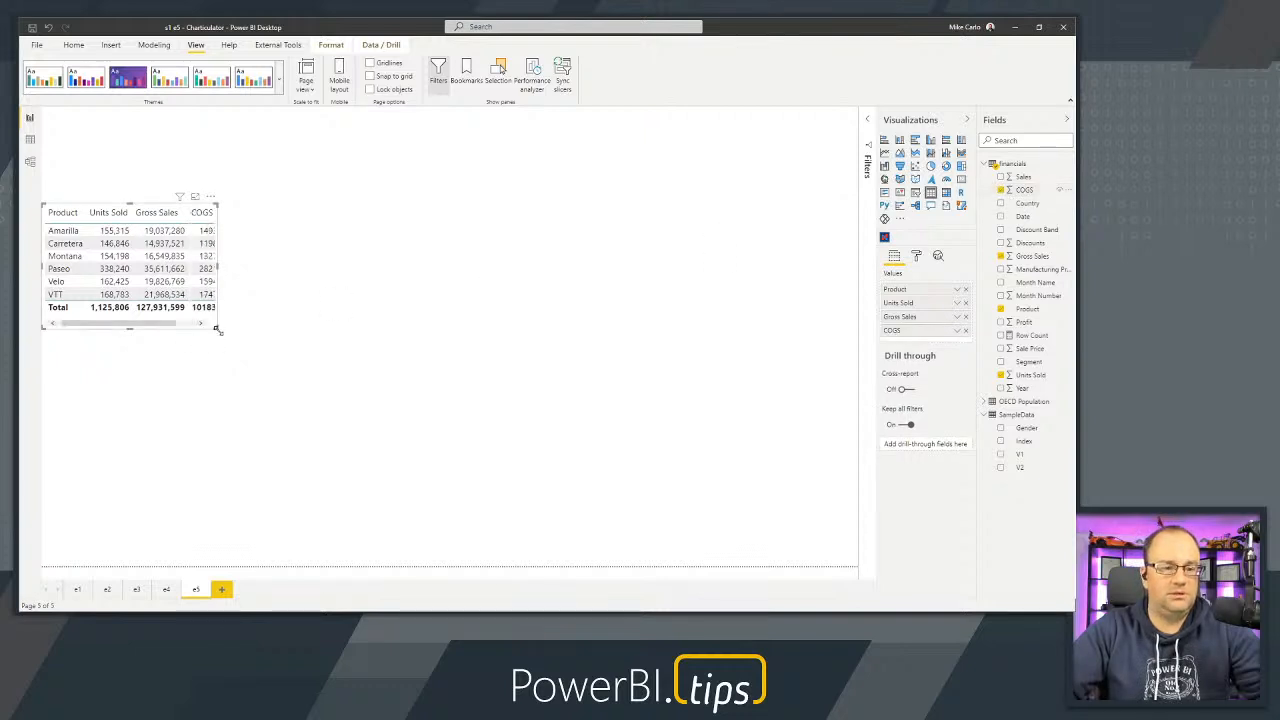
pyautogui.moveTo(216, 326); pyautogui.dragTo(266, 342)
# Format the COGS field with a thousands separator and fit the table into the page's upper-left corner.
pyautogui.click(1022, 191)
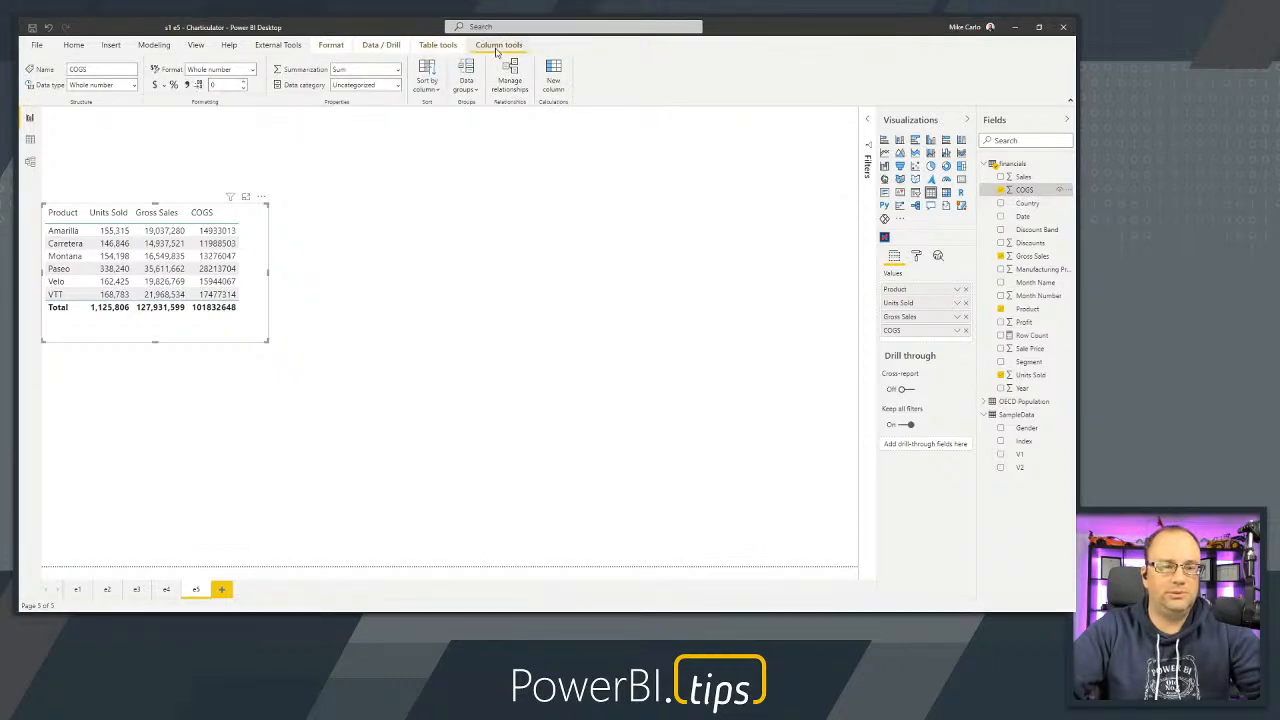
pyautogui.click(188, 86)
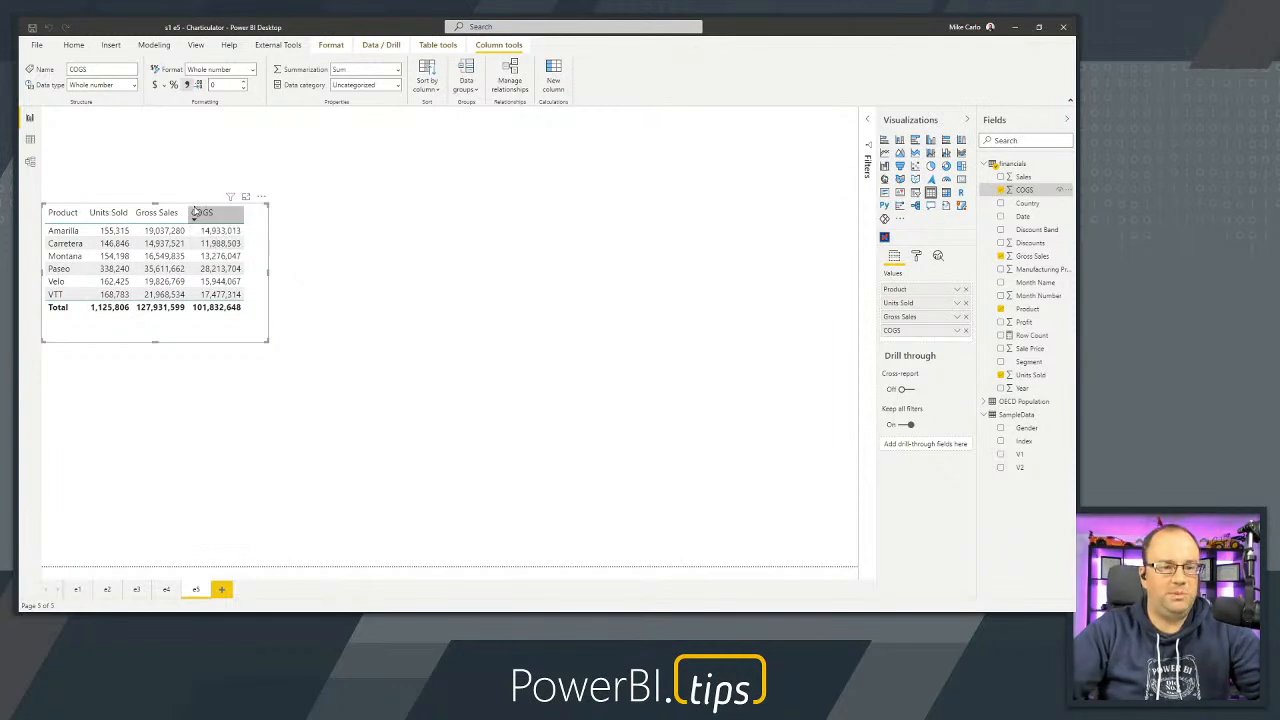
pyautogui.moveTo(188, 207); pyautogui.dragTo(188, 123)
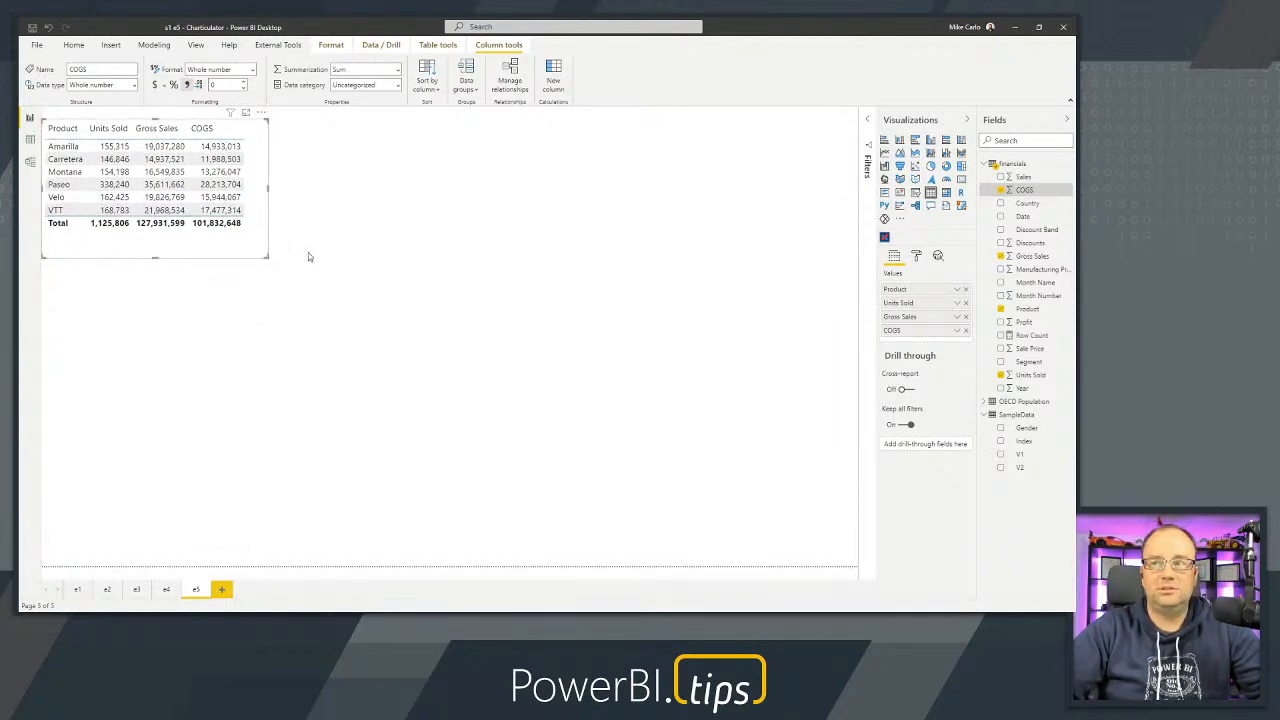
pyautogui.moveTo(267, 257); pyautogui.dragTo(255, 249)
# Add an empty Microsoft Charticulator (Preview) visual and place it to the right of the table.
pyautogui.click(350, 268)
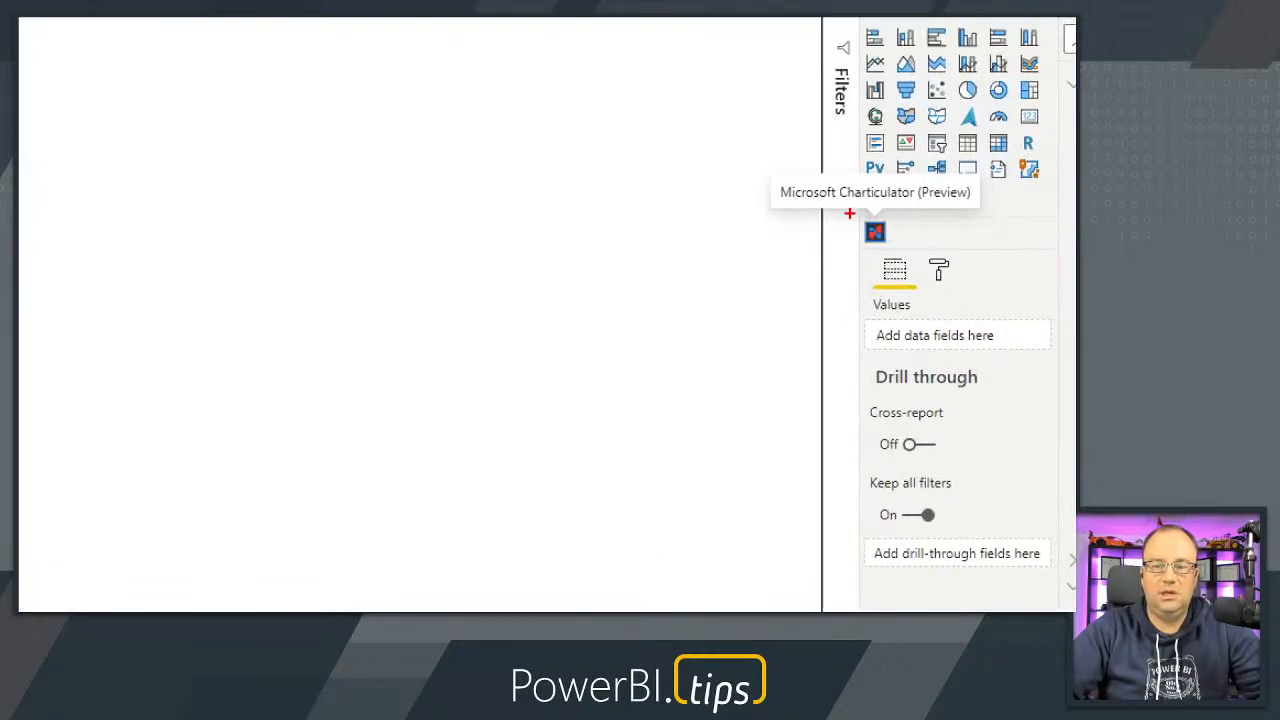
pyautogui.moveTo(849, 213); pyautogui.dragTo(902, 253)
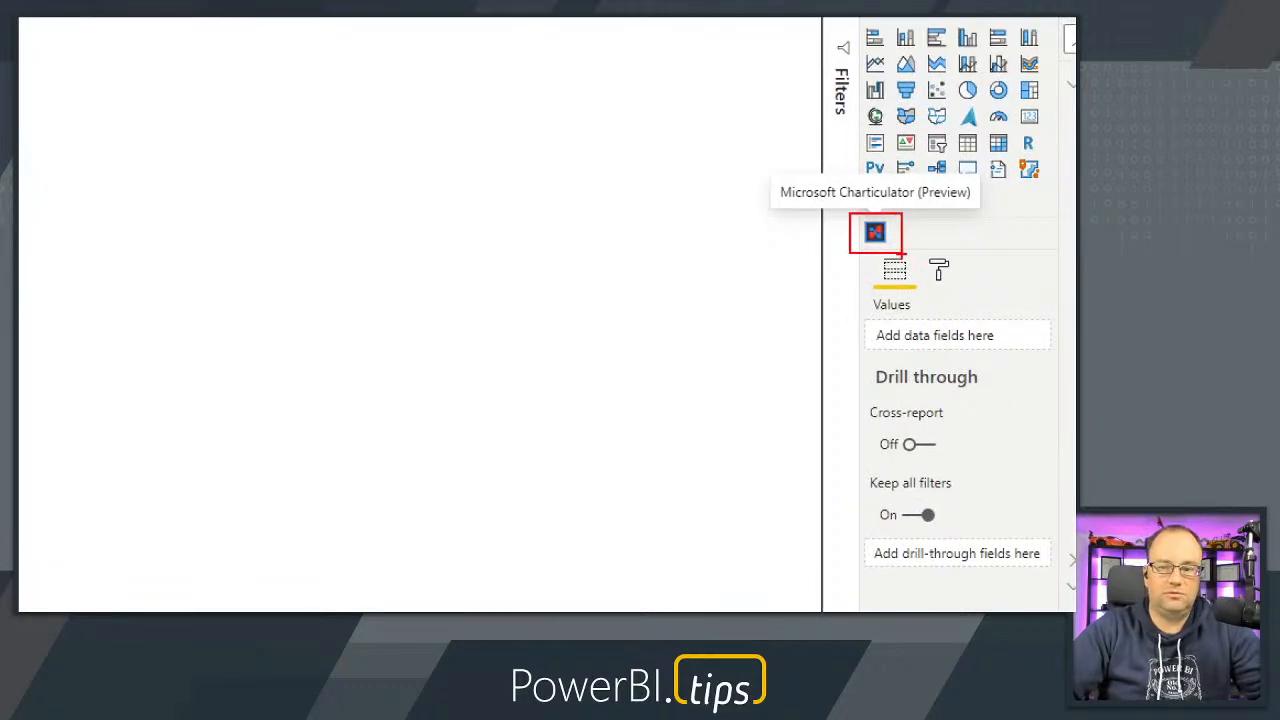
pyautogui.click(875, 232)
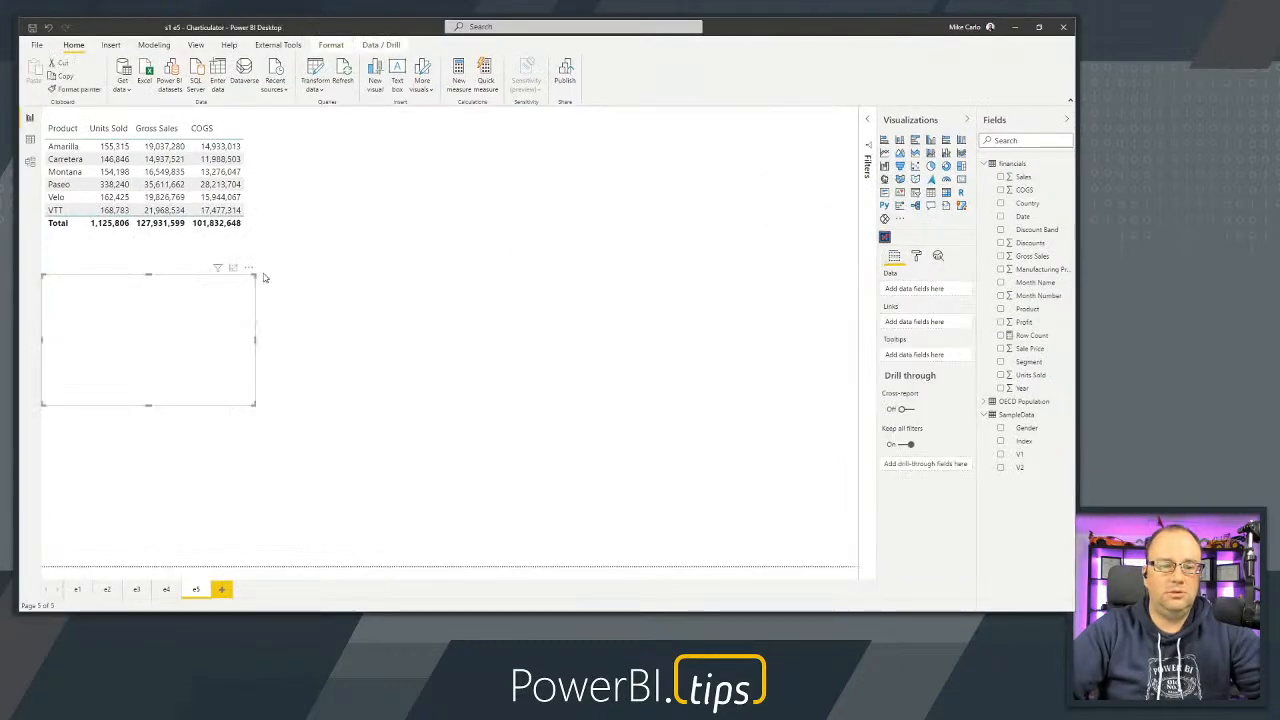
pyautogui.moveTo(193, 282); pyautogui.dragTo(514, 205)
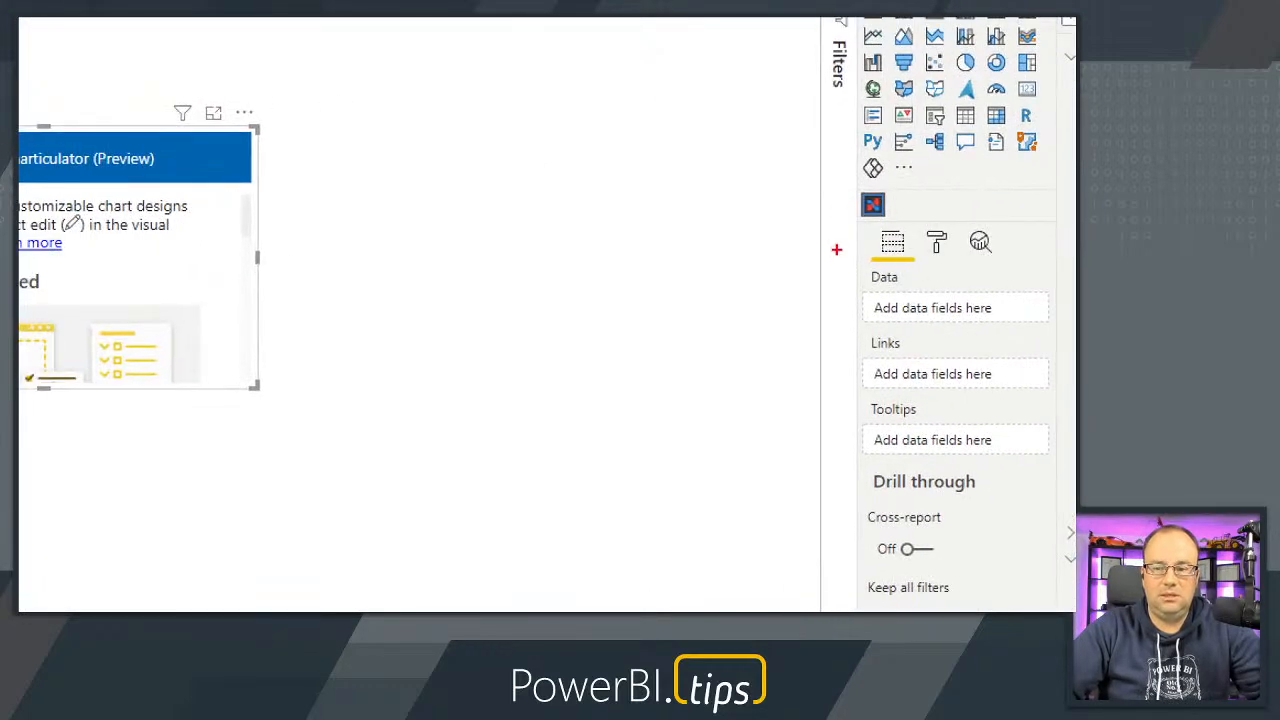
pyautogui.moveTo(835, 195)
pyautogui.mouseDown()
pyautogui.moveTo(888, 260)
pyautogui.moveTo(1062, 341)
pyautogui.mouseUp()
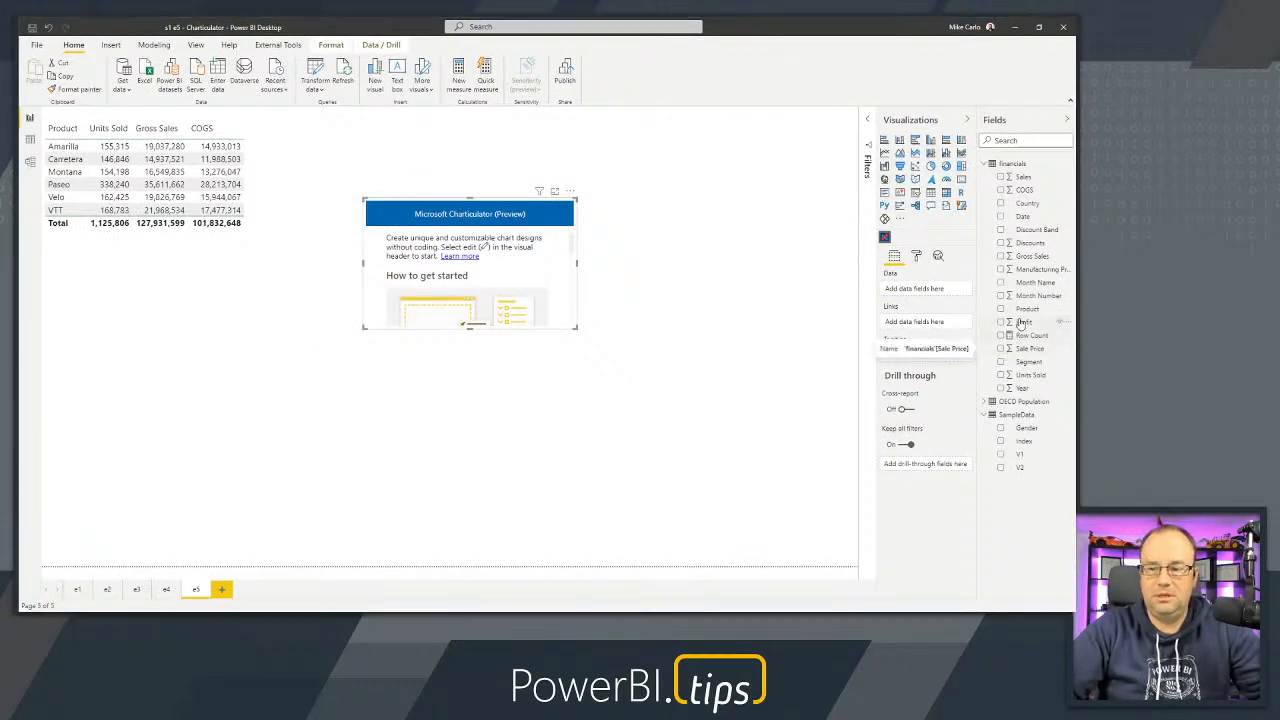
# Assign Product, Units Sold, Gross Sales and COGS as the Charticulator visual's data and enlarge the visual.
pyautogui.moveTo(1027, 308); pyautogui.dragTo(936, 291)
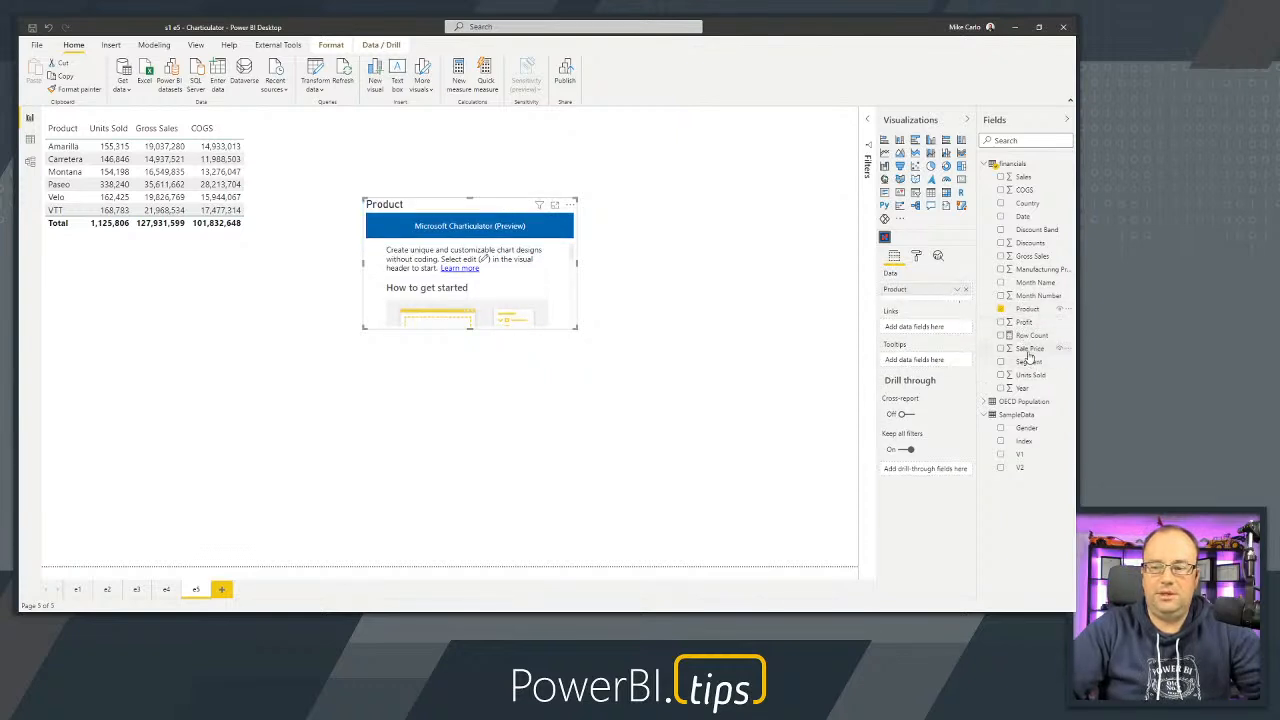
pyautogui.moveTo(1030, 375); pyautogui.dragTo(956, 300)
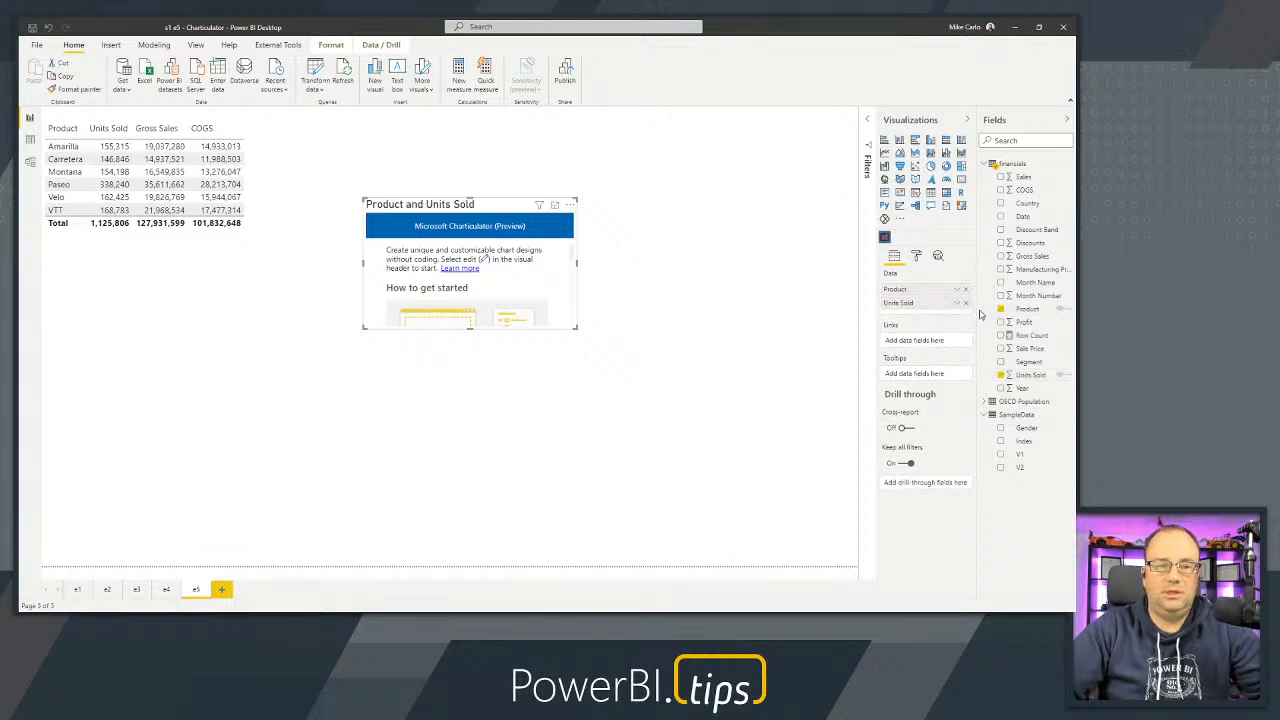
pyautogui.moveTo(1030, 256); pyautogui.dragTo(954, 316)
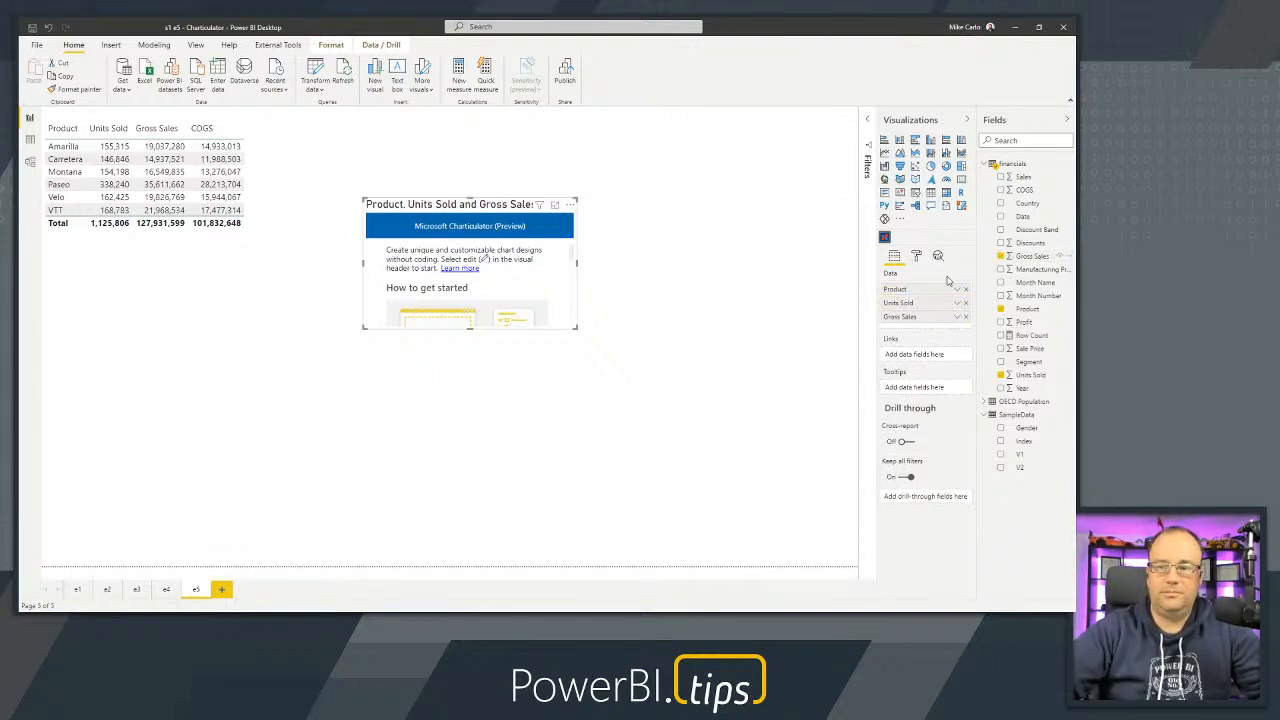
pyautogui.moveTo(1024, 190); pyautogui.dragTo(934, 326)
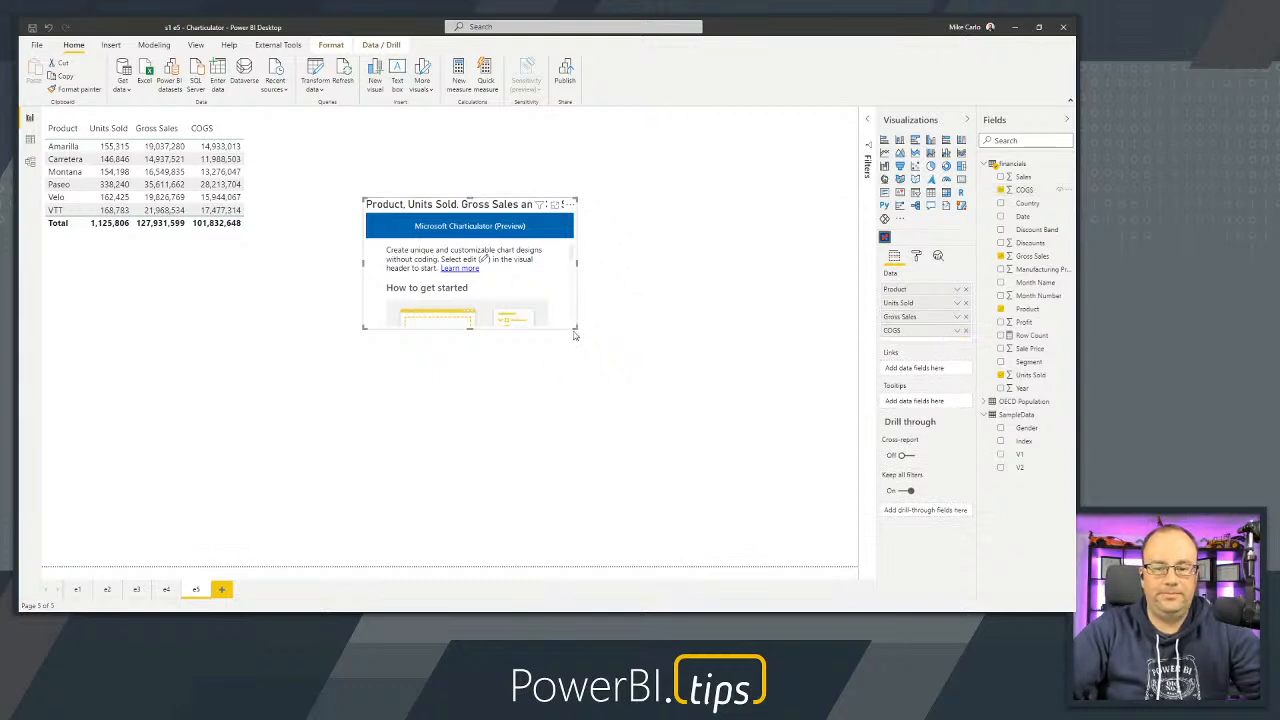
pyautogui.moveTo(577, 327); pyautogui.dragTo(772, 478)
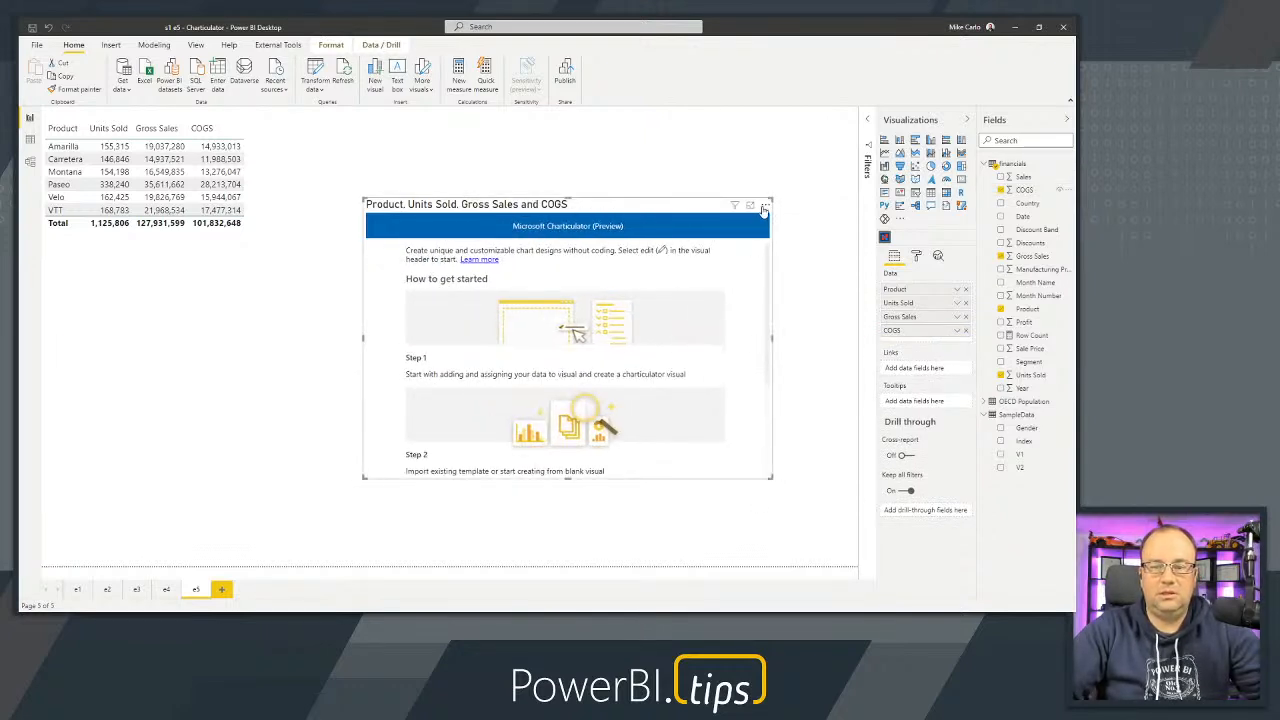
# Open the Charticulator visual for editing, create a new chart and delete its default plot segment.
pyautogui.click(765, 205)
pyautogui.click(784, 218)
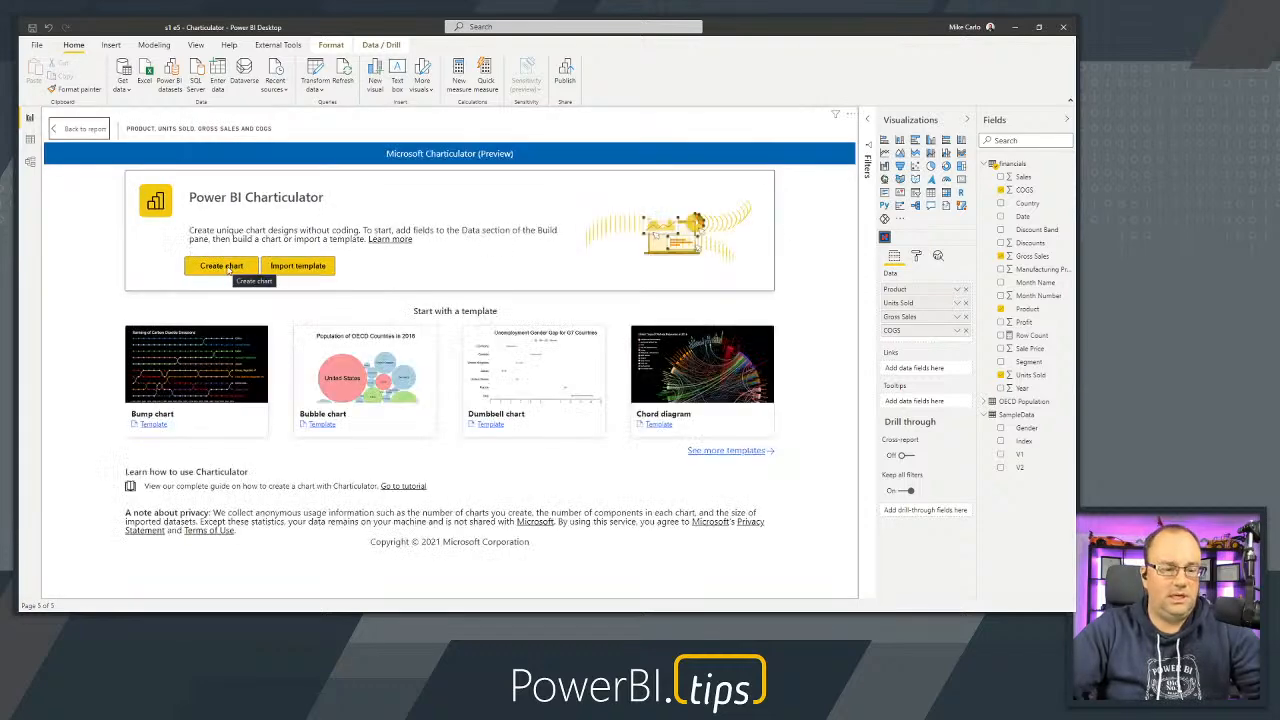
pyautogui.click(228, 268)
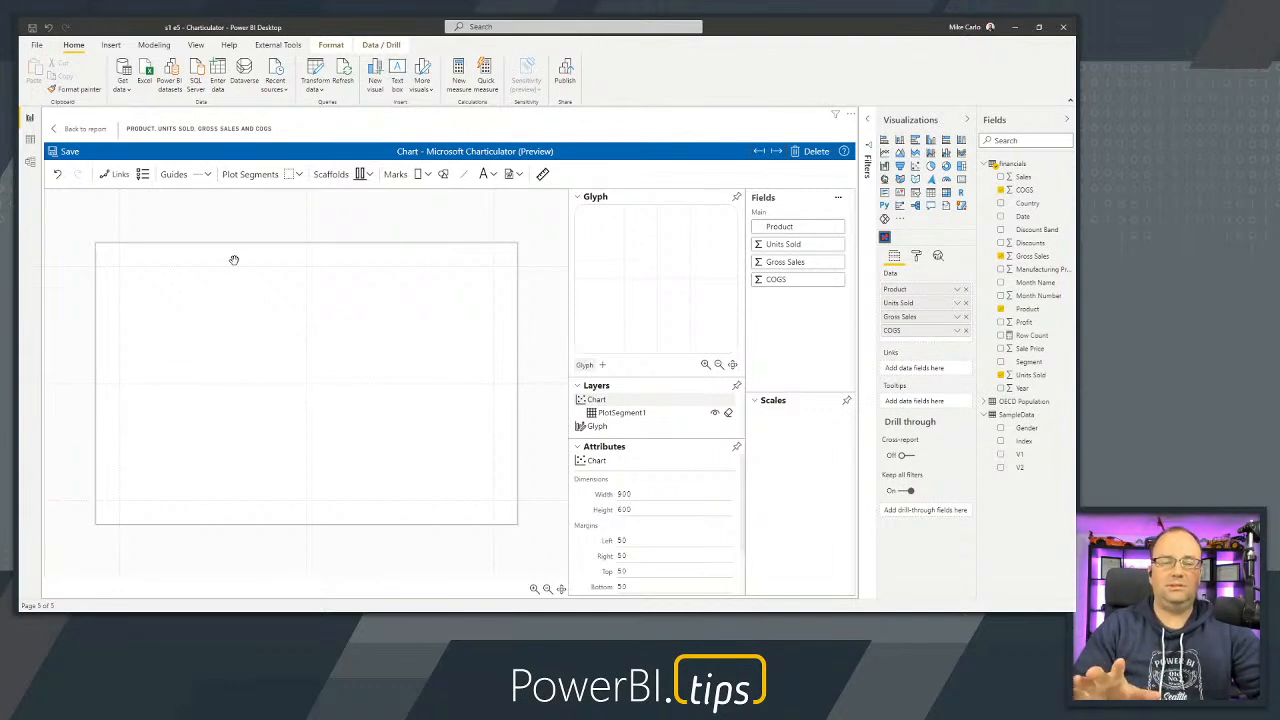
pyautogui.click(728, 414)
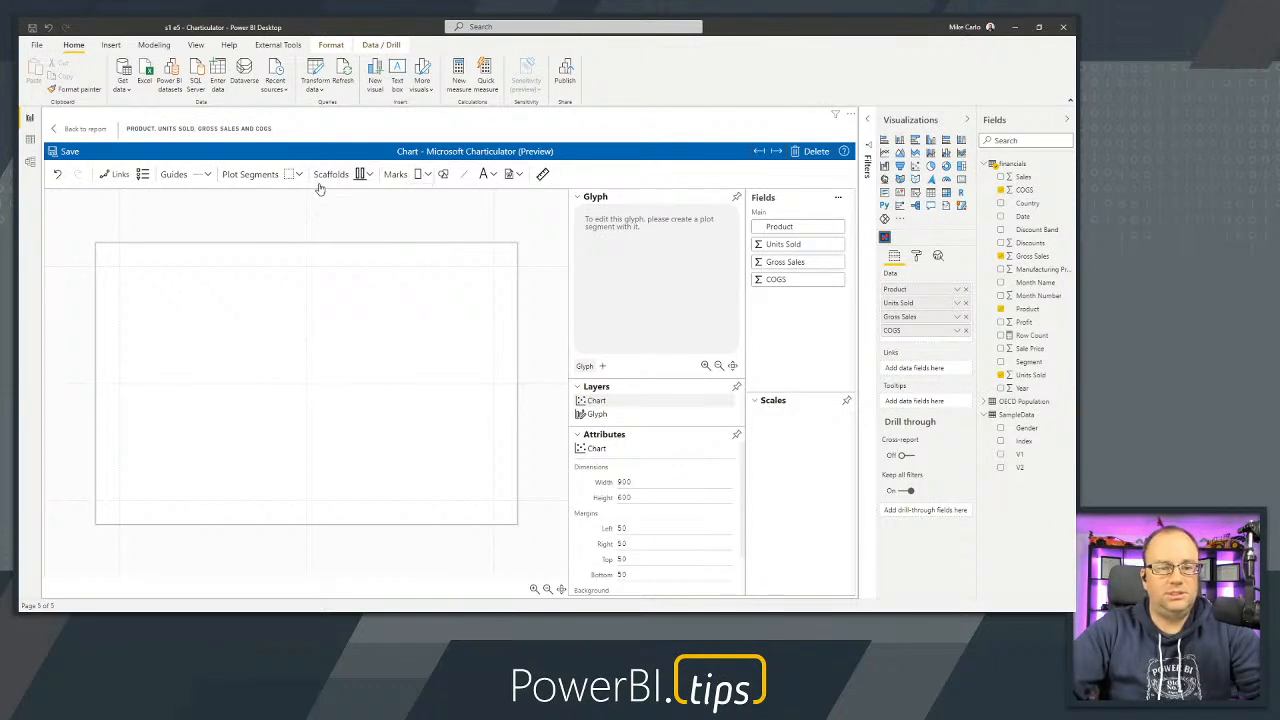
# Draw a Y guide coordinator along the chart's left margin, from the top margin to the bottom margin.
pyautogui.click(208, 175)
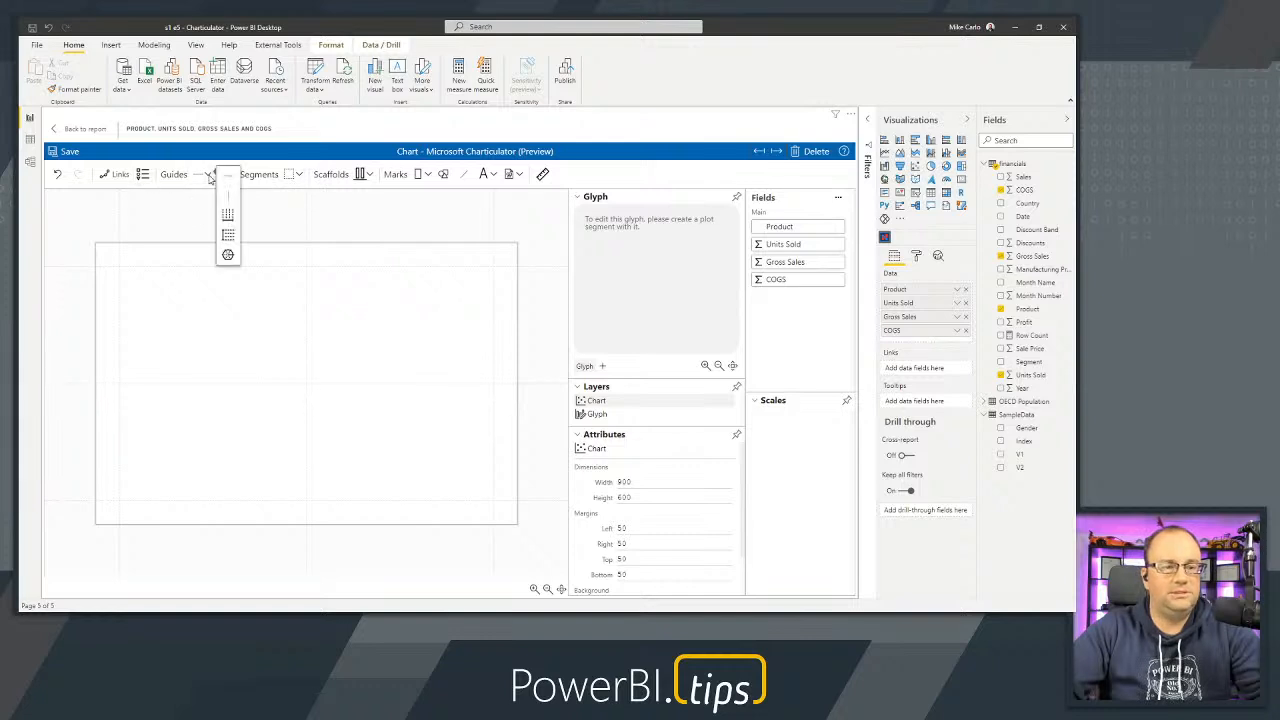
pyautogui.click(227, 232)
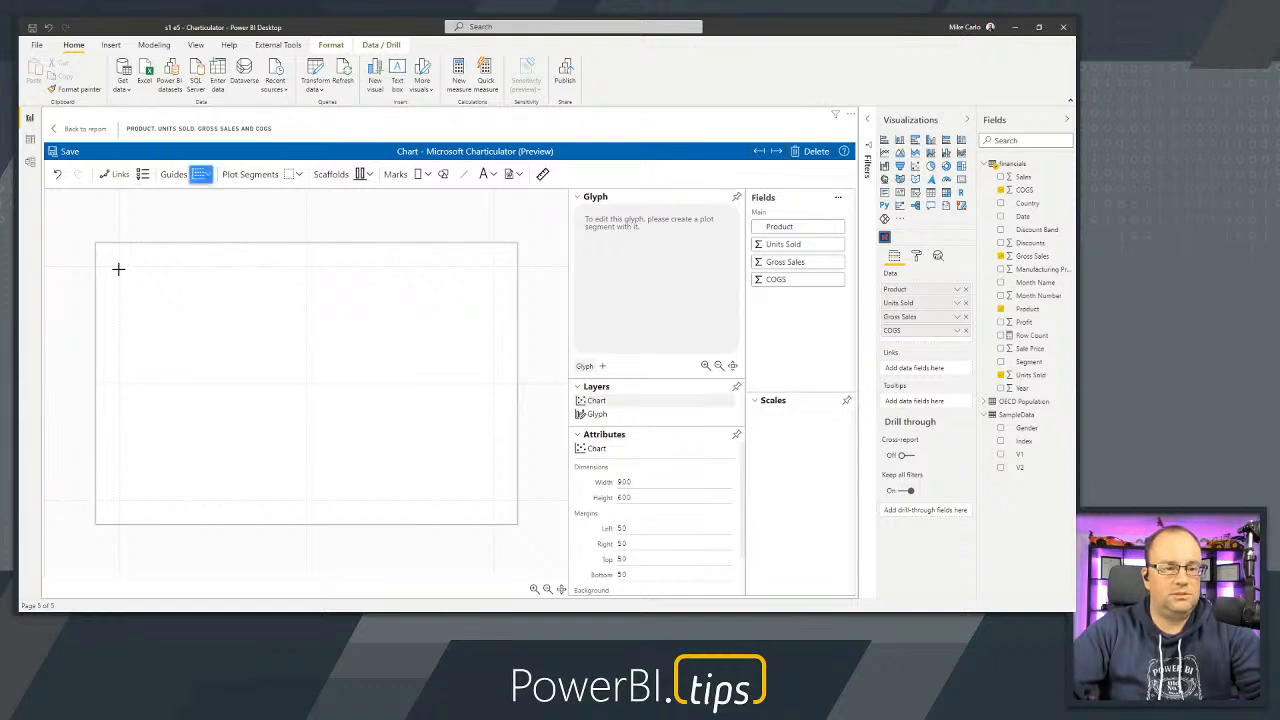
pyautogui.moveTo(138, 296); pyautogui.dragTo(119, 500)
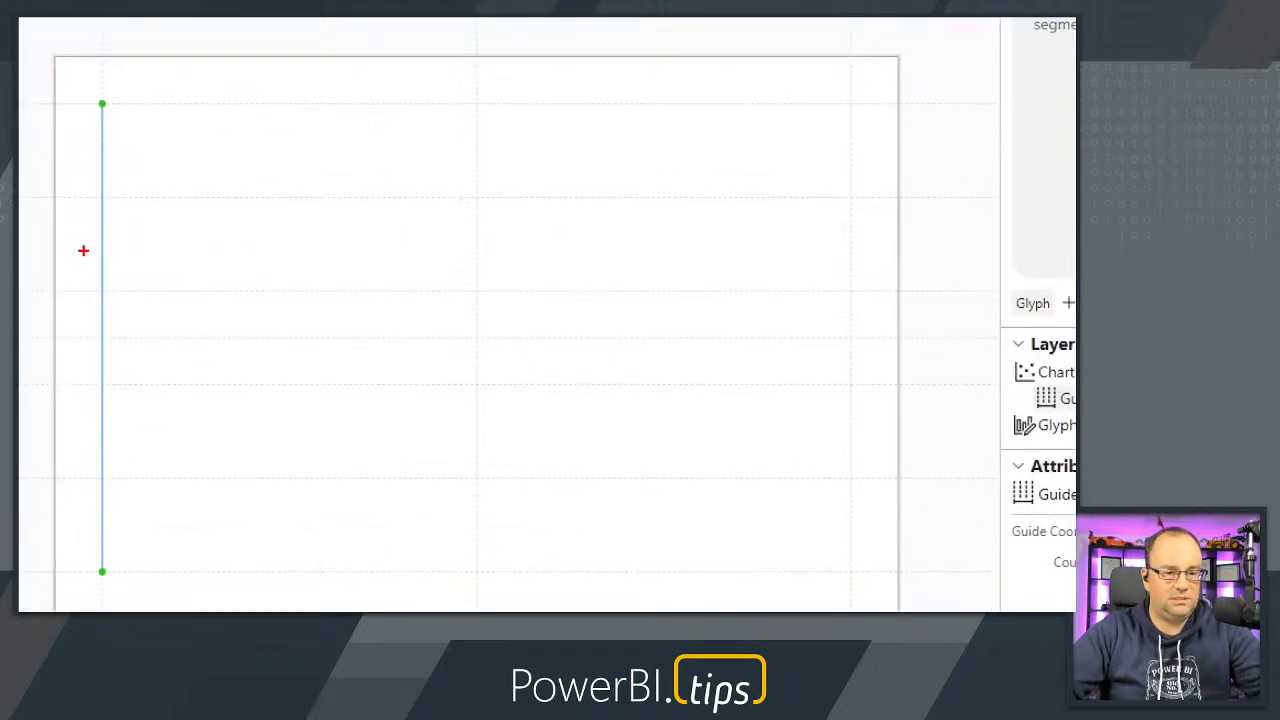
pyautogui.moveTo(69, 263); pyautogui.dragTo(131, 302)
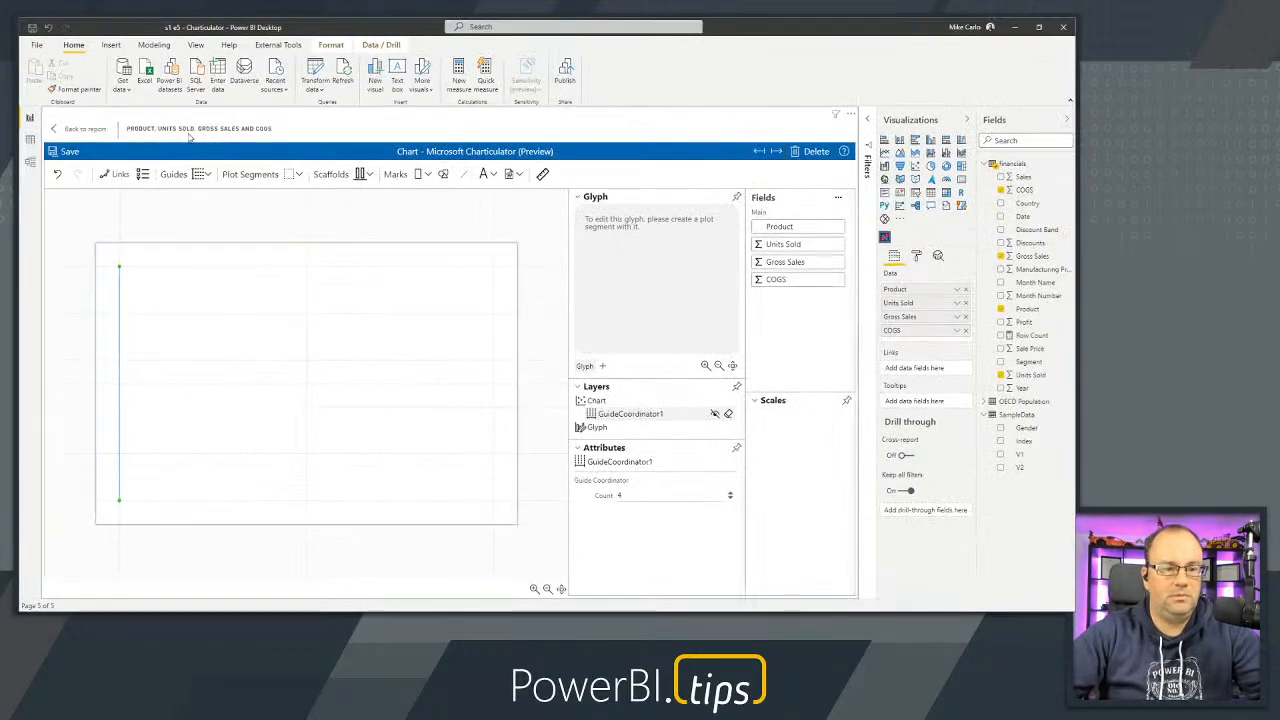
# Draw an X guide coordinator along the chart's bottom margin, from the left margin to the right margin.
pyautogui.click(206, 174)
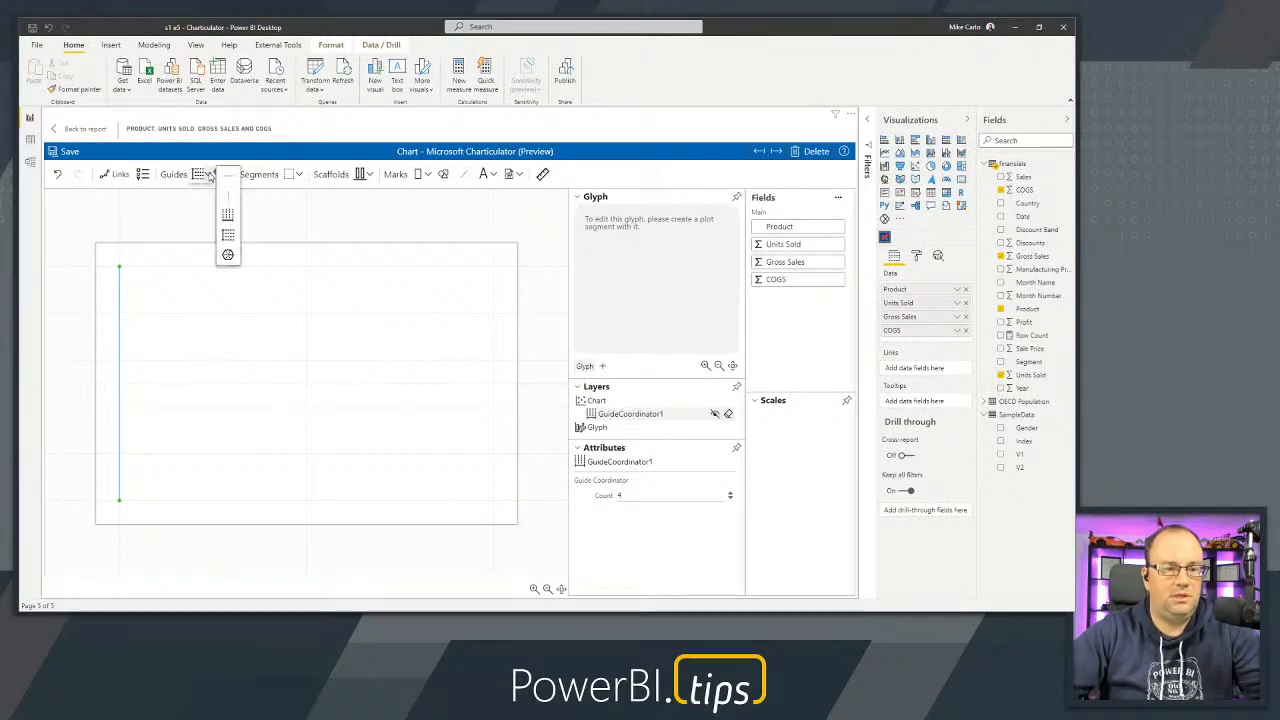
pyautogui.click(228, 236)
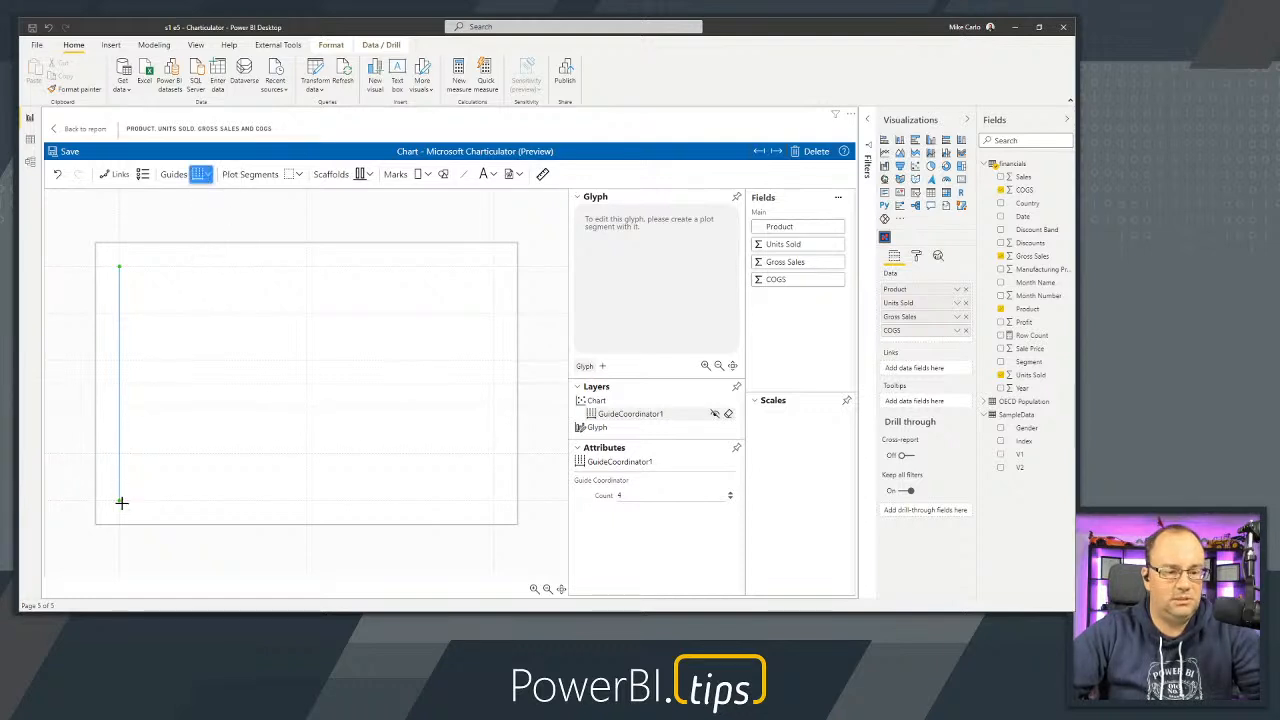
pyautogui.moveTo(119, 498); pyautogui.dragTo(493, 500)
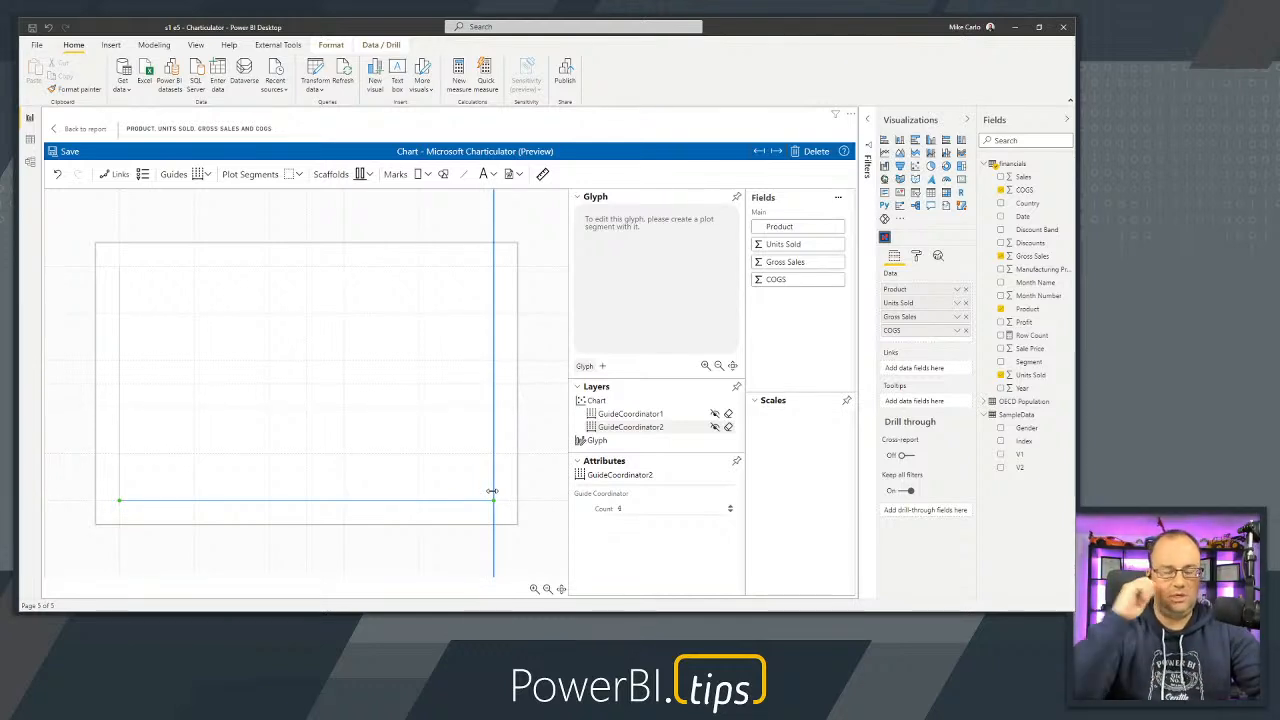
# Draw a line plot segment up the chart's left margin from the lowest inner guide to the top margin.
pyautogui.click(161, 210)
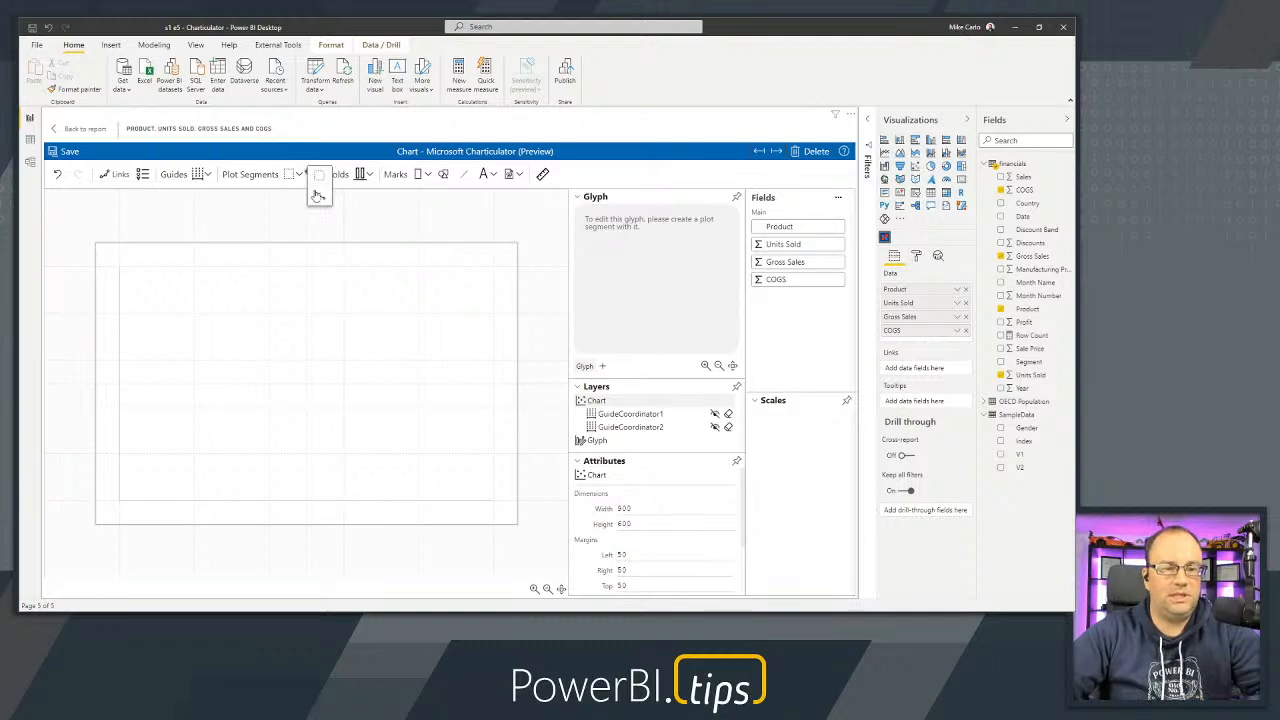
pyautogui.click(320, 198)
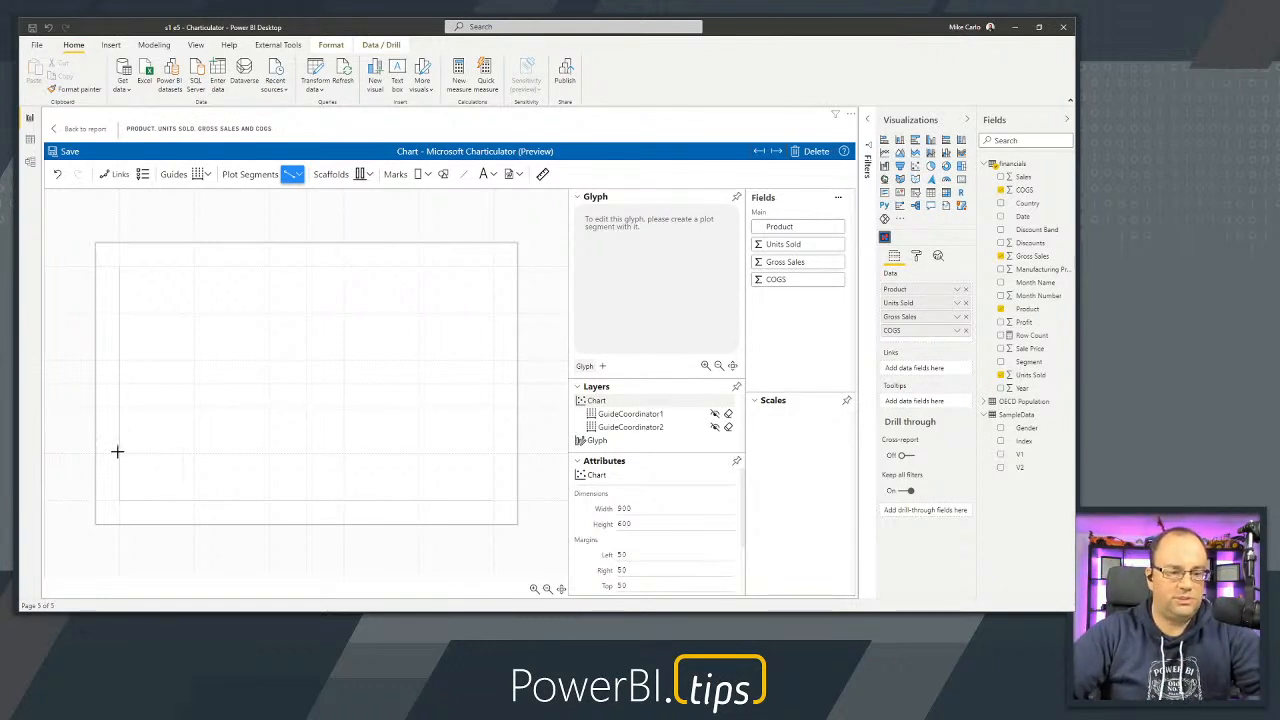
pyautogui.moveTo(117, 452); pyautogui.dragTo(119, 266)
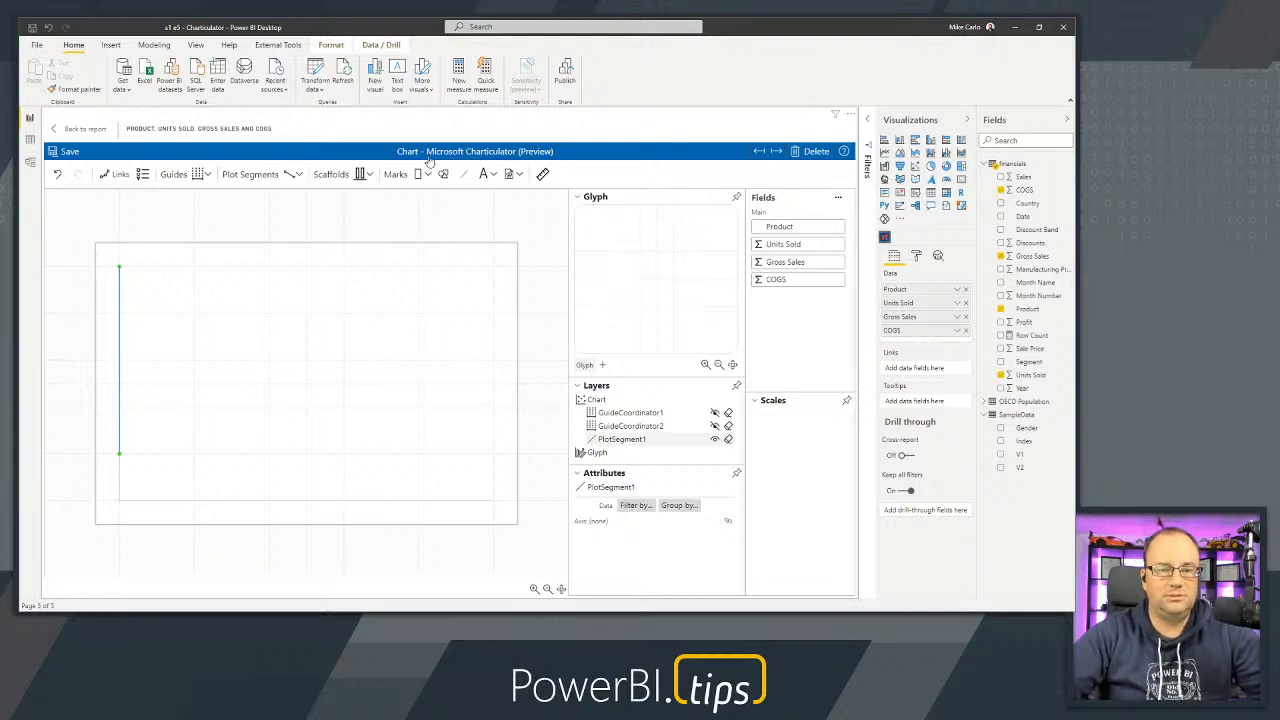
# Add a rectangle mark filling the right half of the glyph and set the glyph's height to 20.
pyautogui.moveTo(418, 178); pyautogui.dragTo(651, 262)
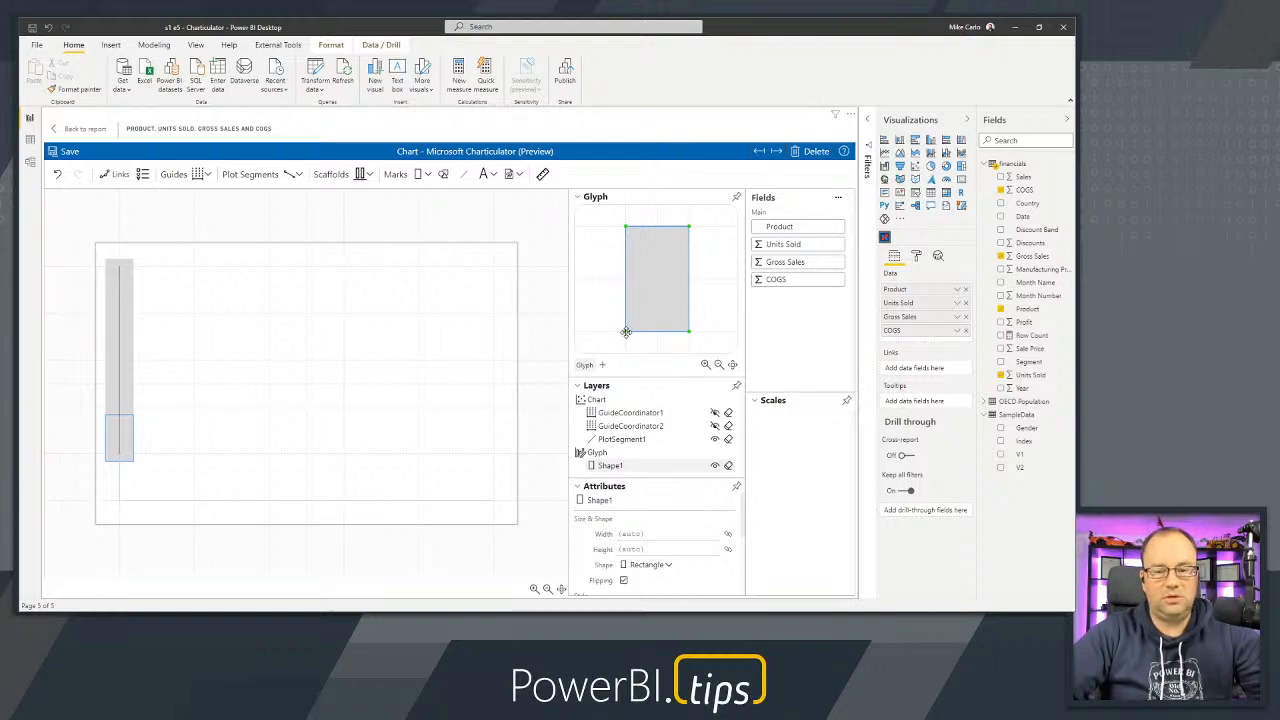
pyautogui.moveTo(655, 331); pyautogui.dragTo(656, 331)
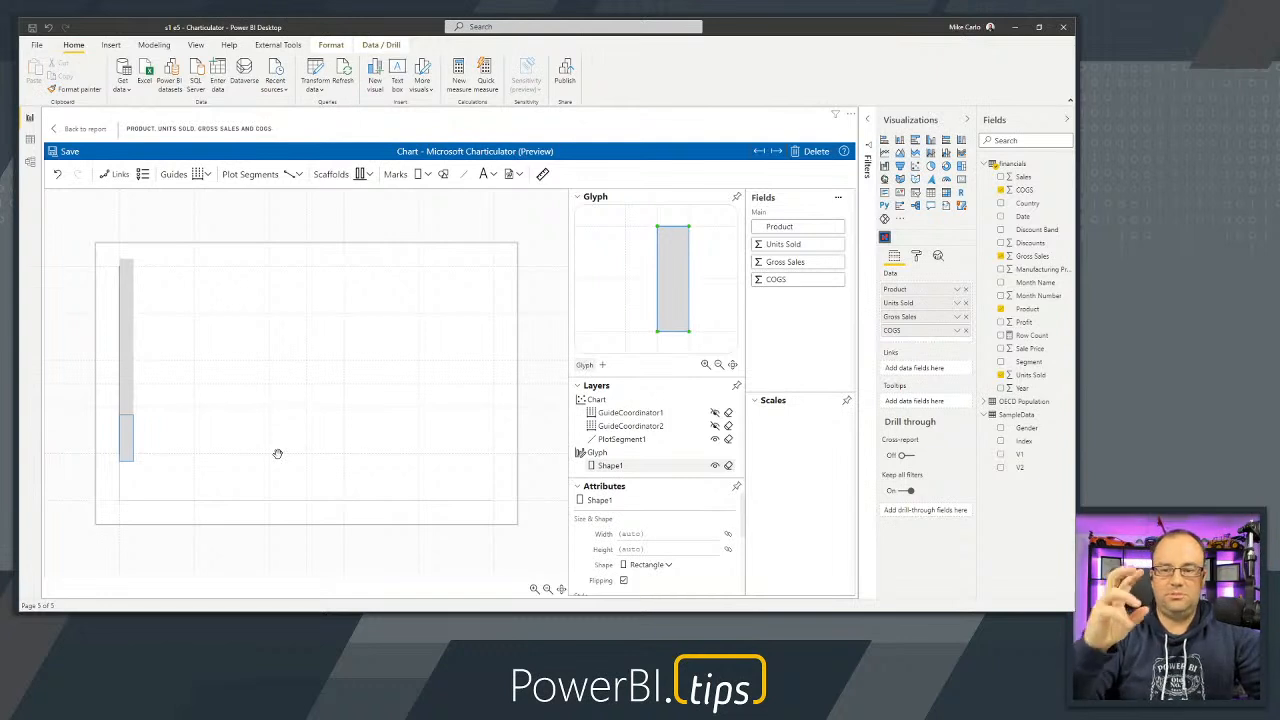
pyautogui.click(616, 454)
pyautogui.click(641, 534)
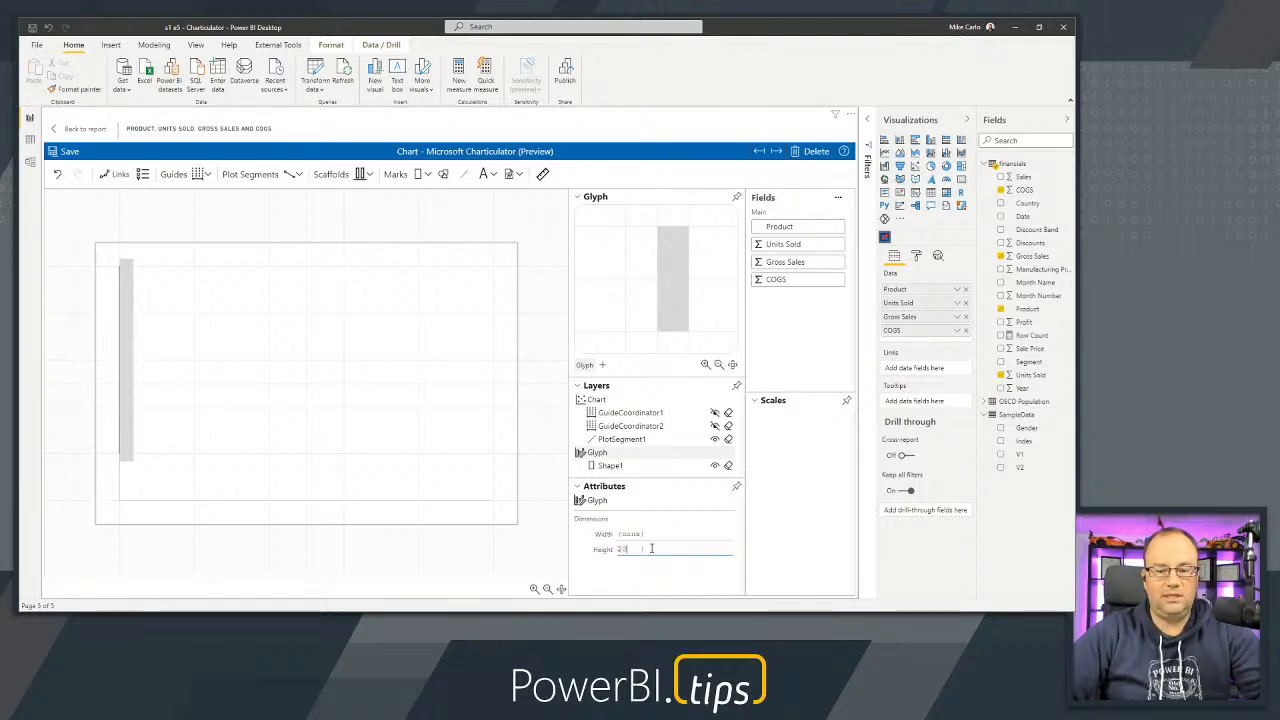
pyautogui.press('Return')
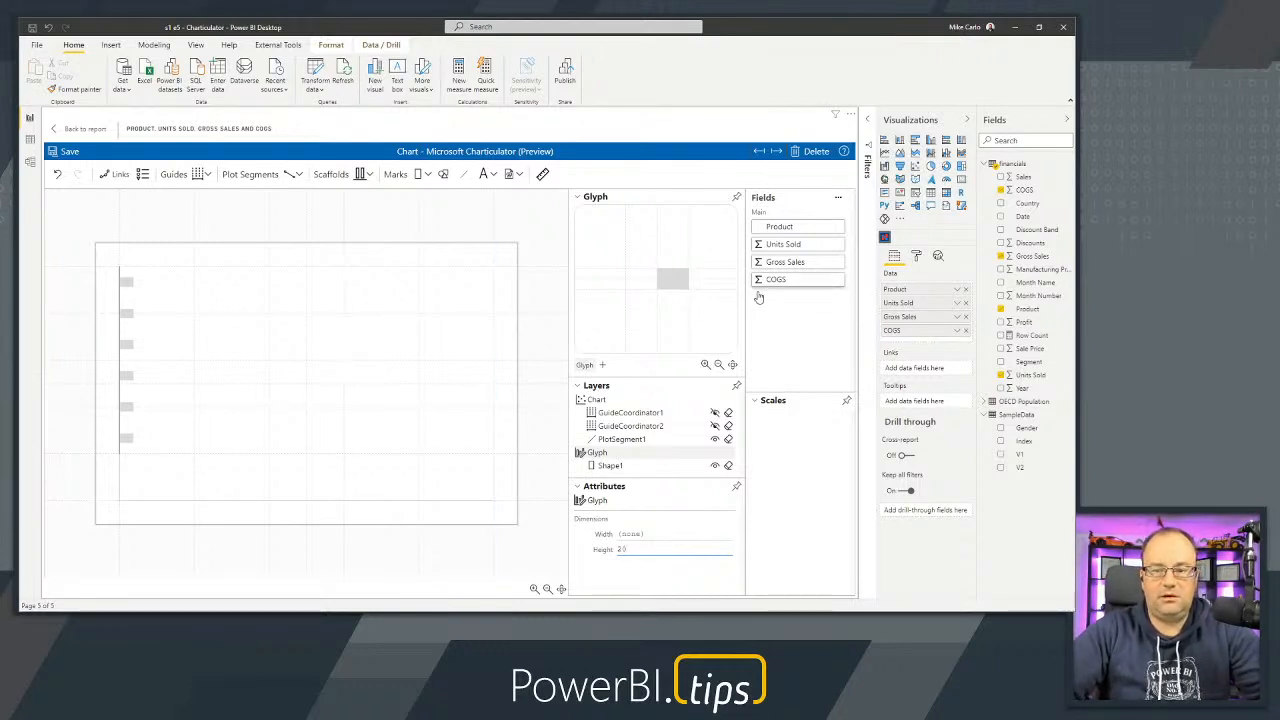
# Bind Units Sold to the rectangle's width and Product to the line plot segment's axis.
pyautogui.moveTo(780, 246); pyautogui.dragTo(675, 295)
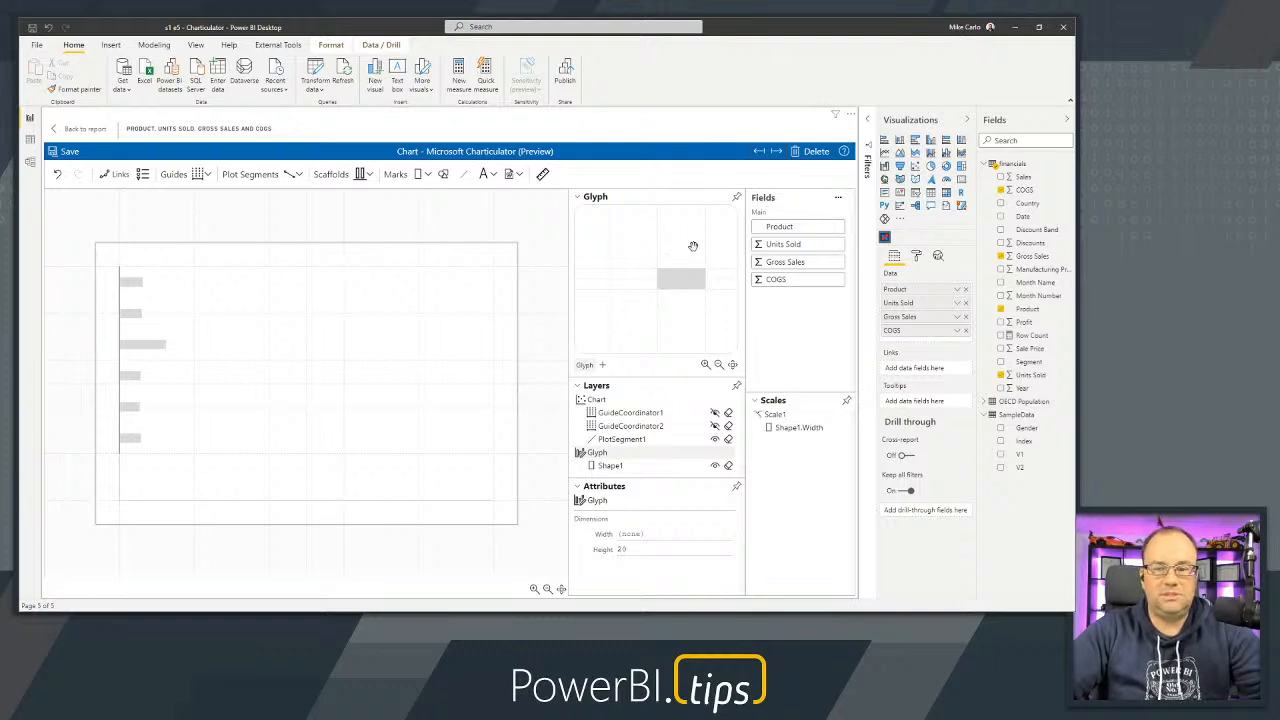
pyautogui.moveTo(785, 229); pyautogui.dragTo(118, 372)
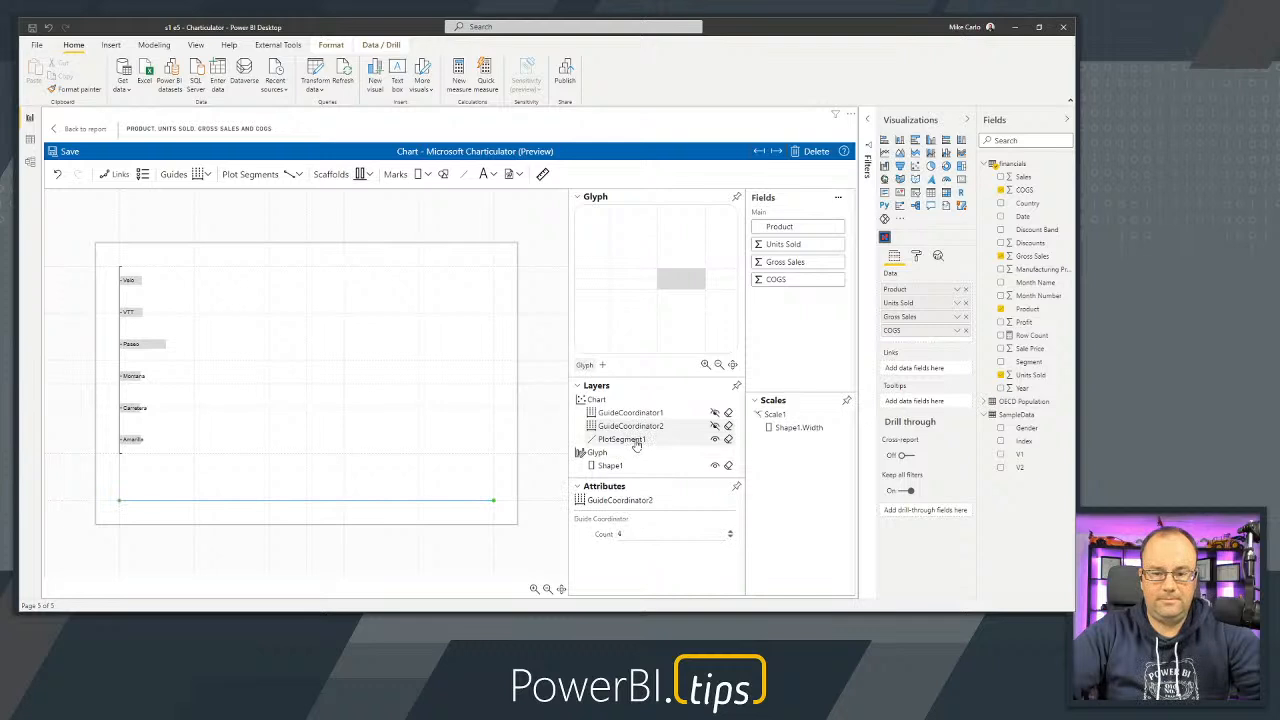
# Reorder the Product categories on the left plot segment so that Velo comes before VTT.
pyautogui.click(636, 440)
pyautogui.scroll(-1, 669, 499)
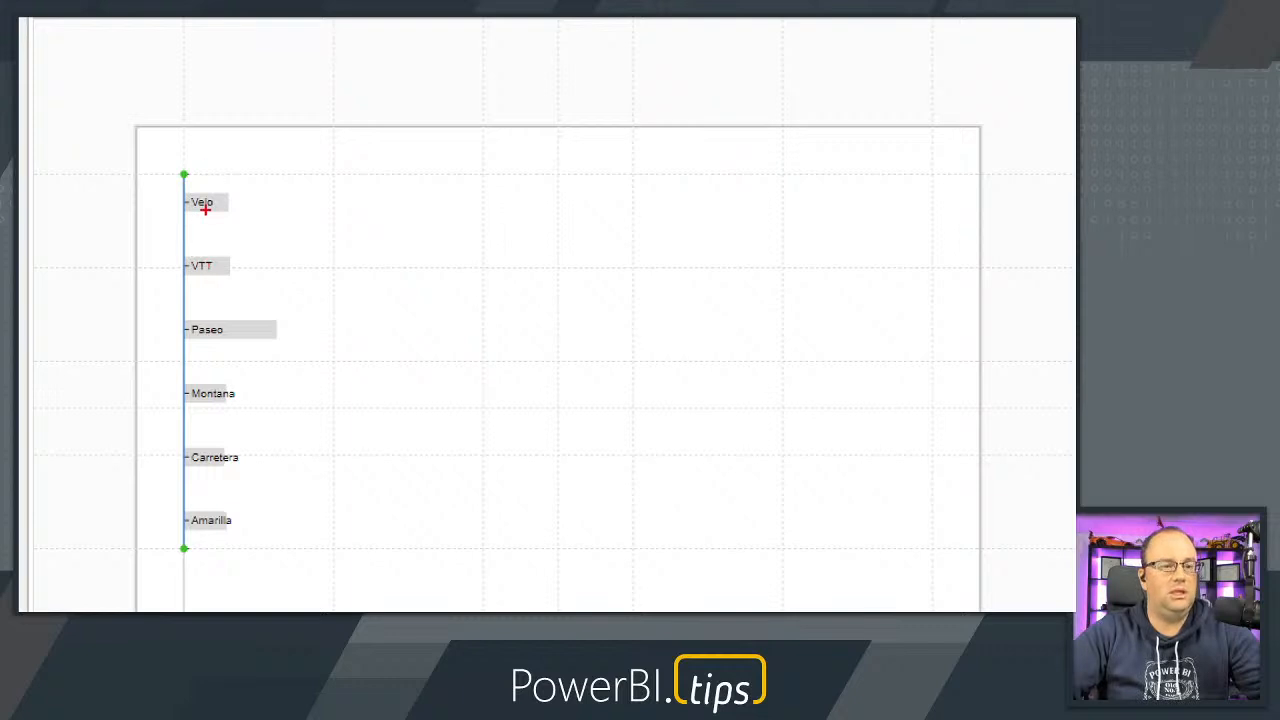
pyautogui.moveTo(166, 182); pyautogui.dragTo(244, 279)
pyautogui.press('Escape')
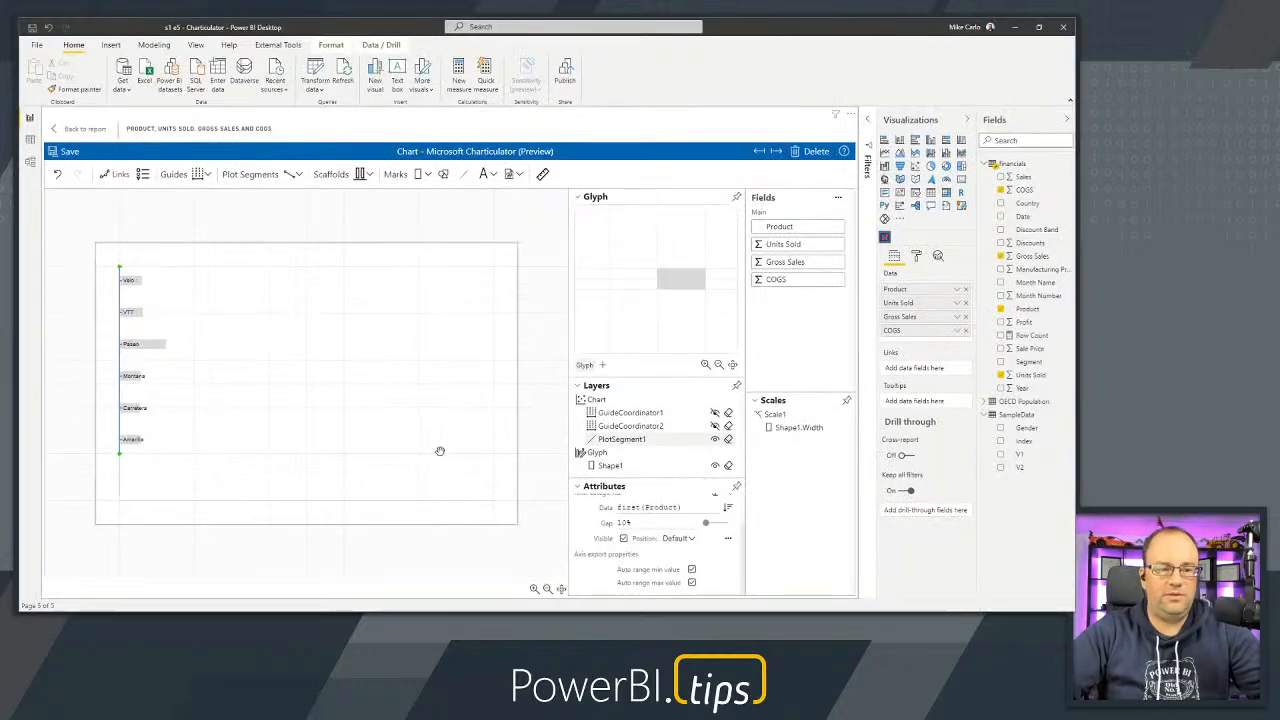
pyautogui.click(728, 509)
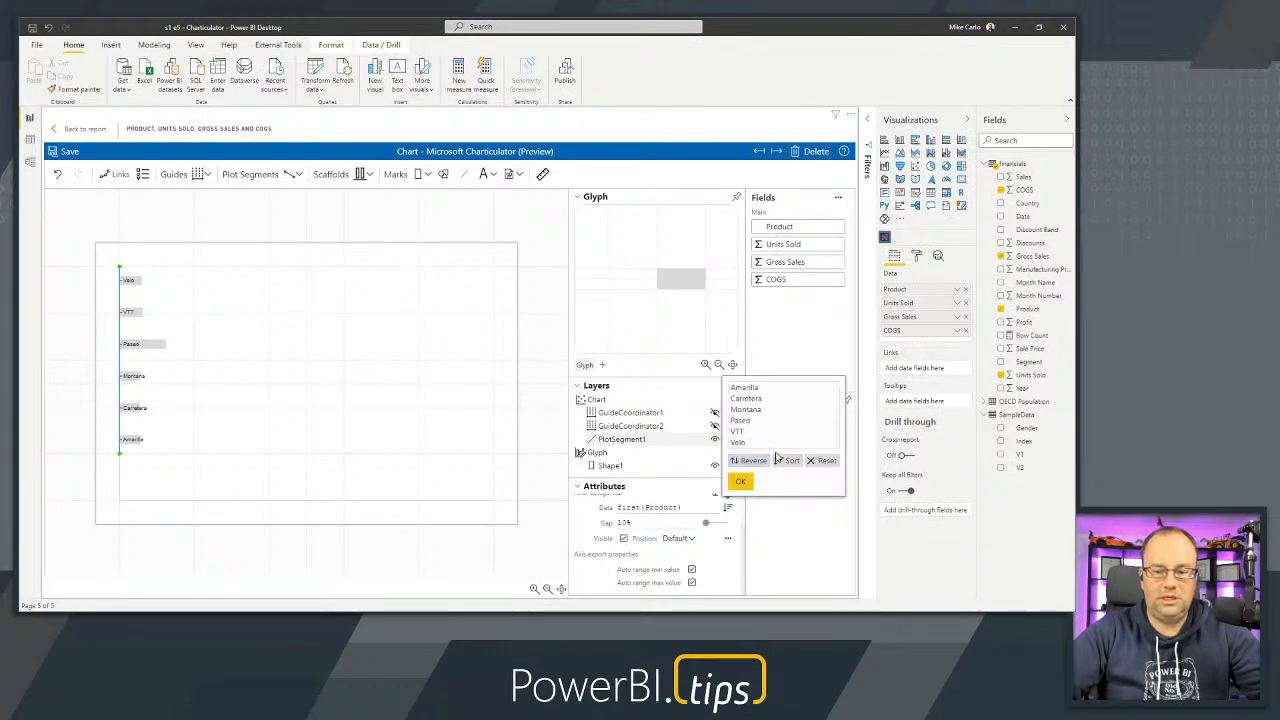
pyautogui.click(758, 462)
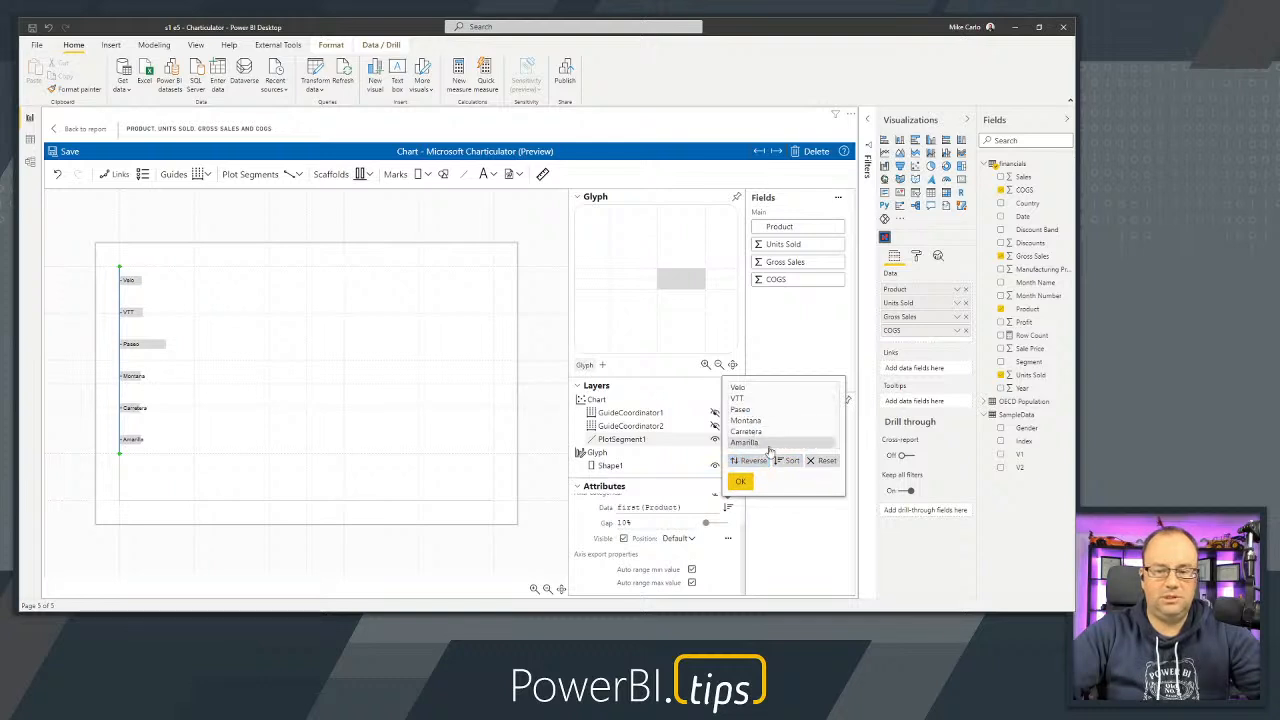
pyautogui.click(786, 461)
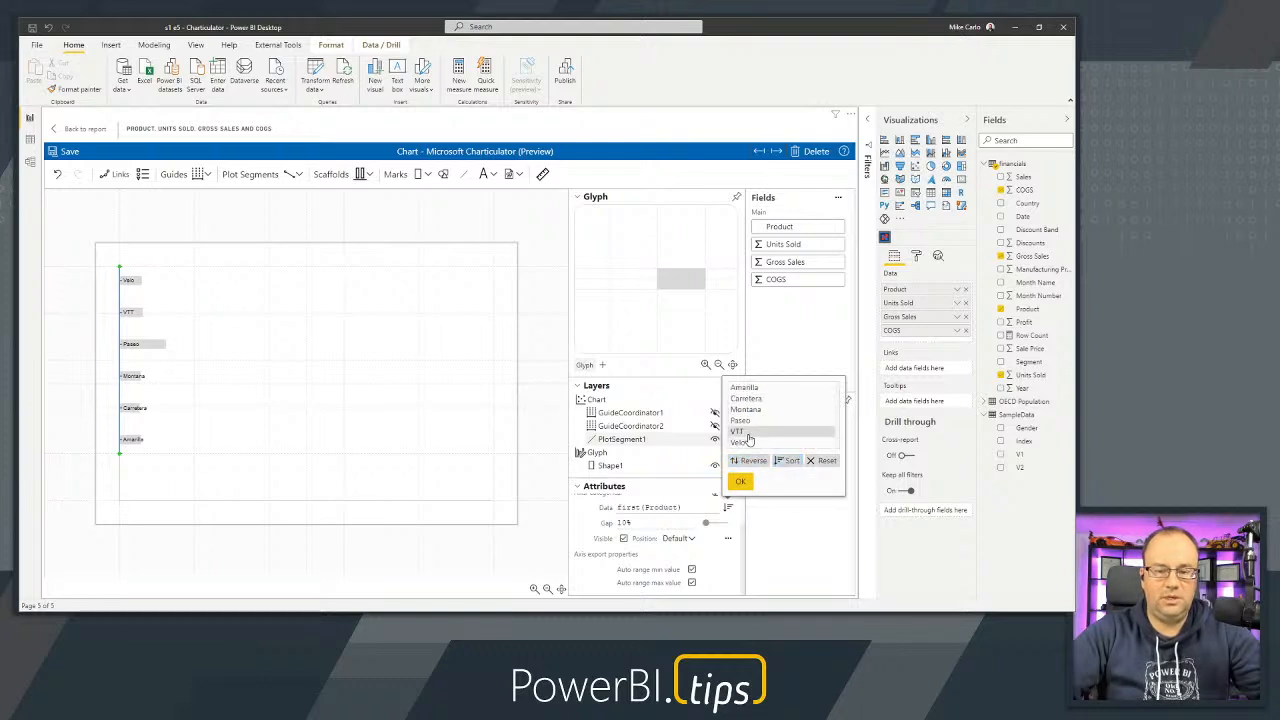
pyautogui.moveTo(752, 432); pyautogui.dragTo(753, 448)
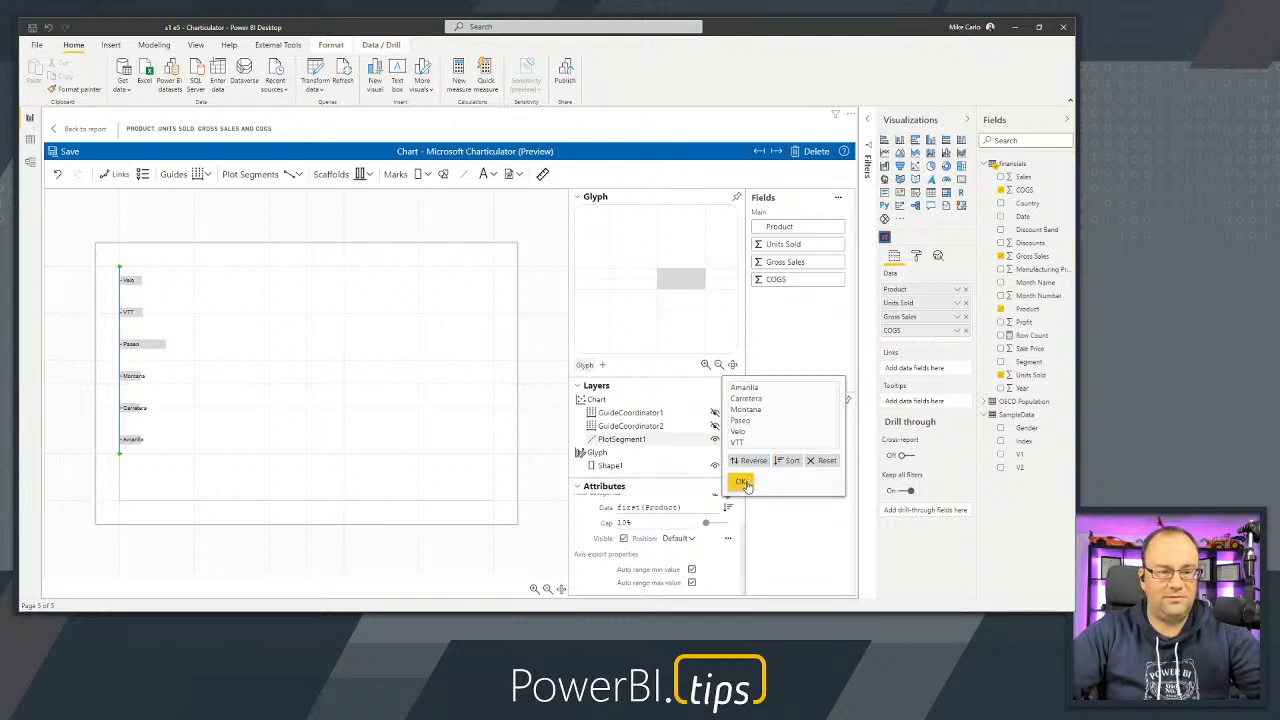
pyautogui.click(742, 482)
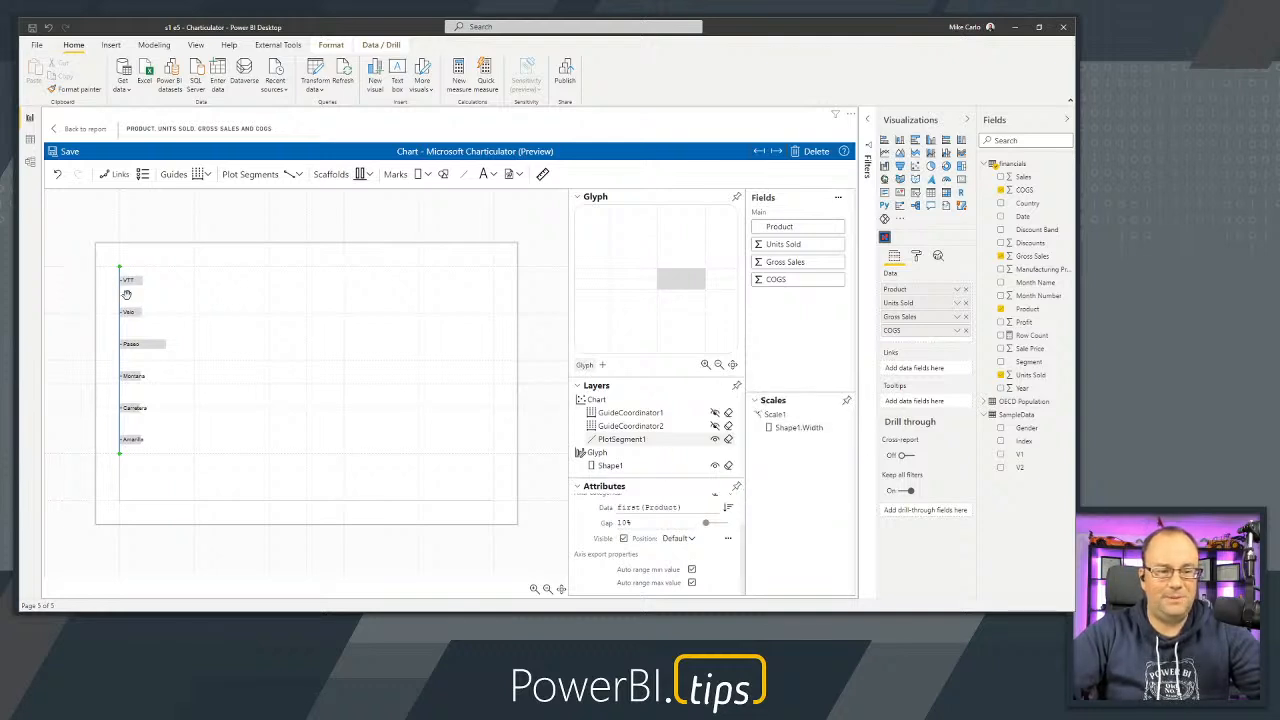
# Reapply the default sort to the left plot segment's Product categories.
pyautogui.click(728, 509)
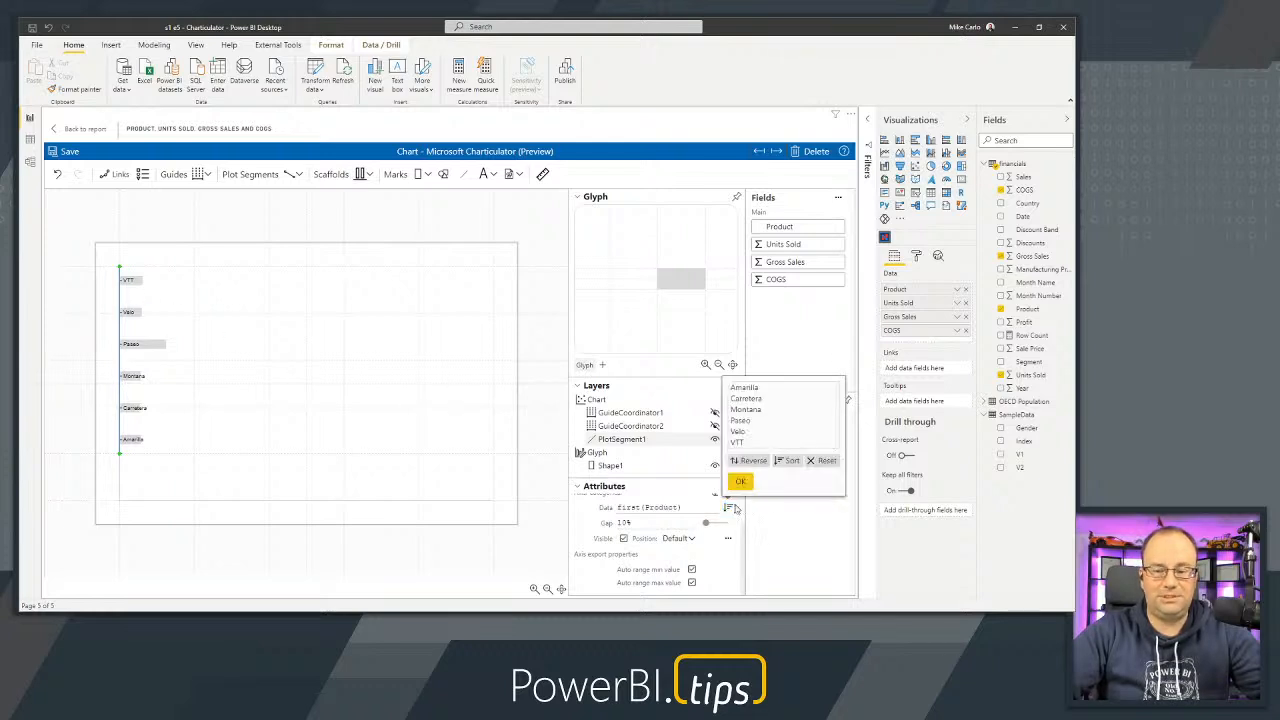
pyautogui.click(785, 461)
pyautogui.click(740, 481)
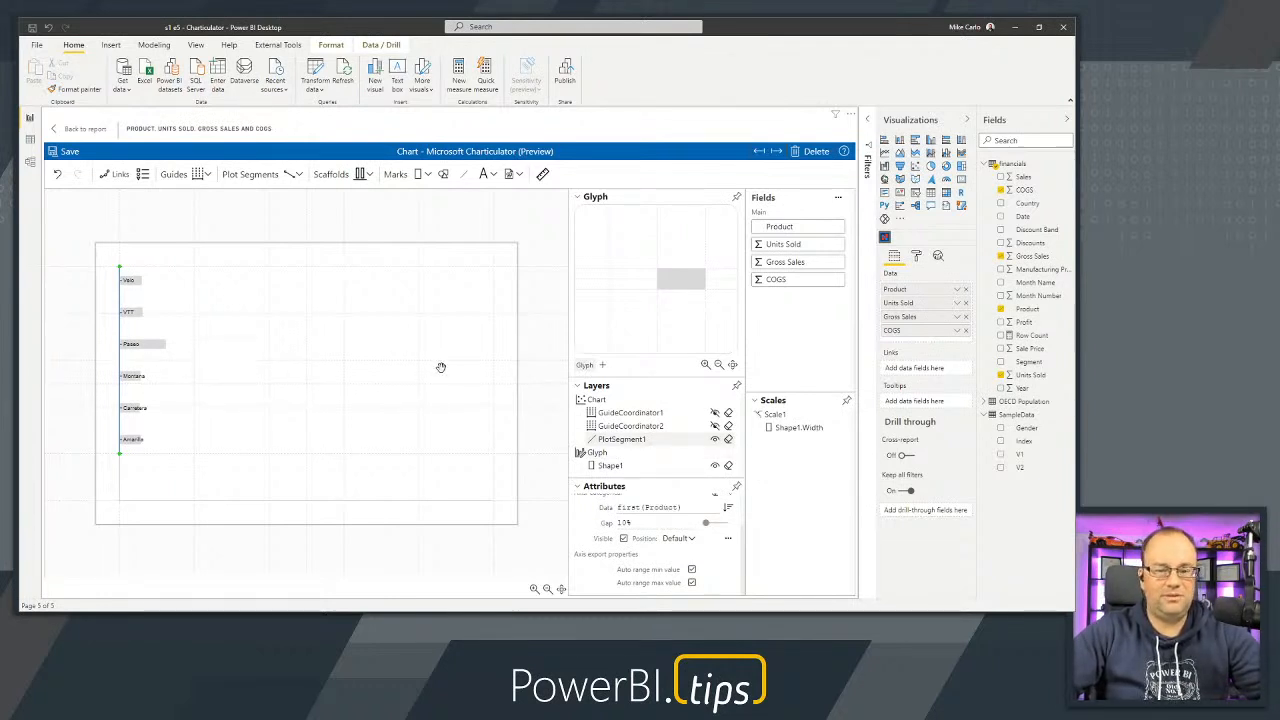
# Bind Product to the fill colour of the first glyph's rectangle.
pyautogui.click(612, 466)
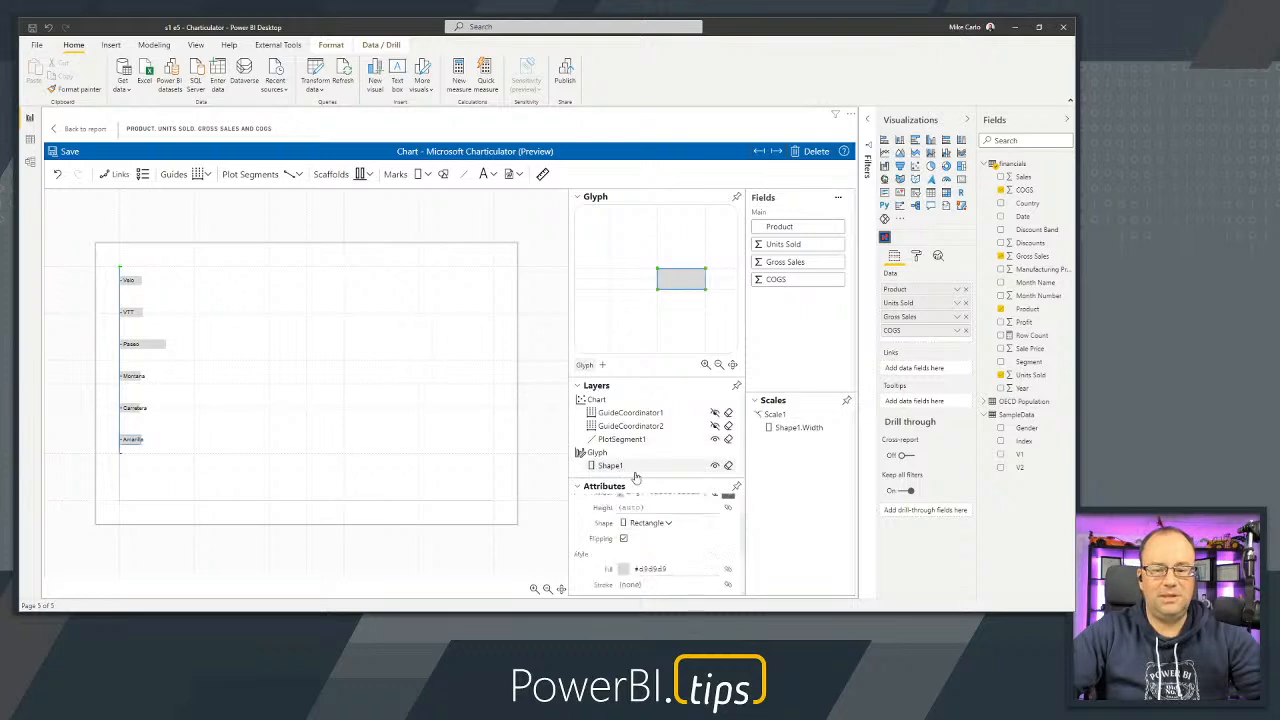
pyautogui.moveTo(792, 230); pyautogui.dragTo(670, 566)
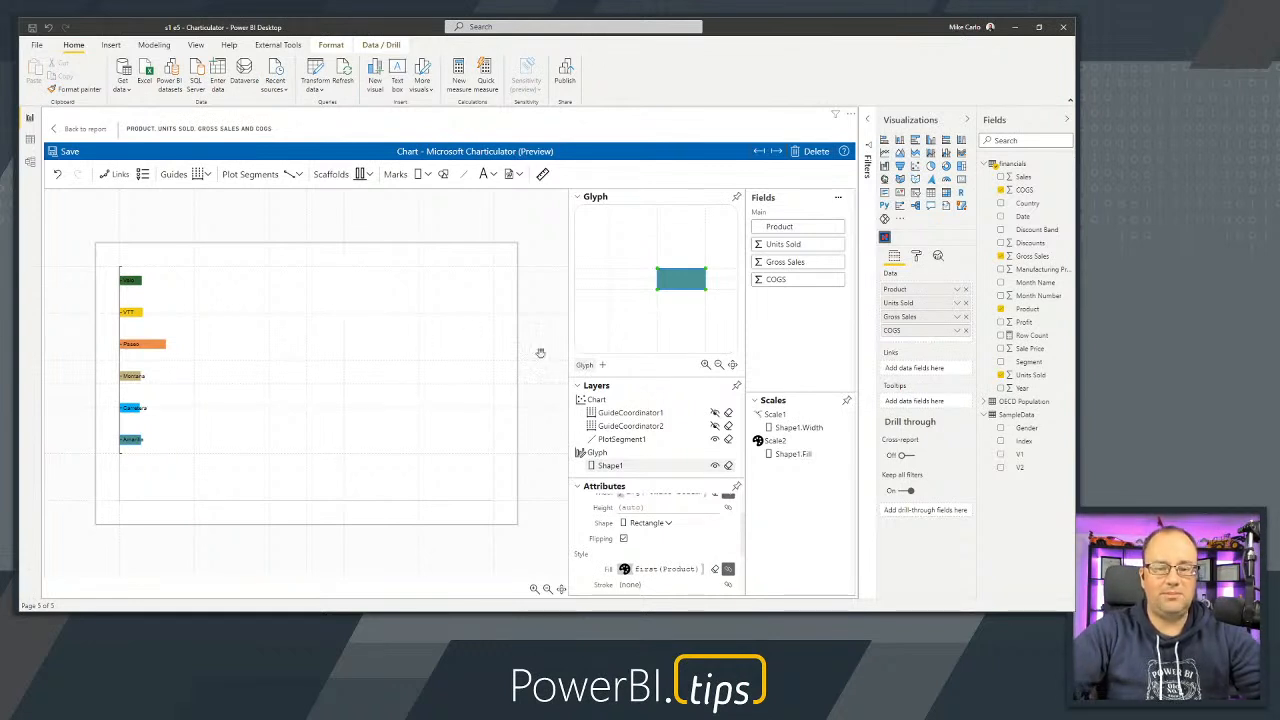
# Add a second glyph with a line plot segment along the chart's bottom margin between the outermost inner guides, and bind Product to its axis.
pyautogui.click(602, 366)
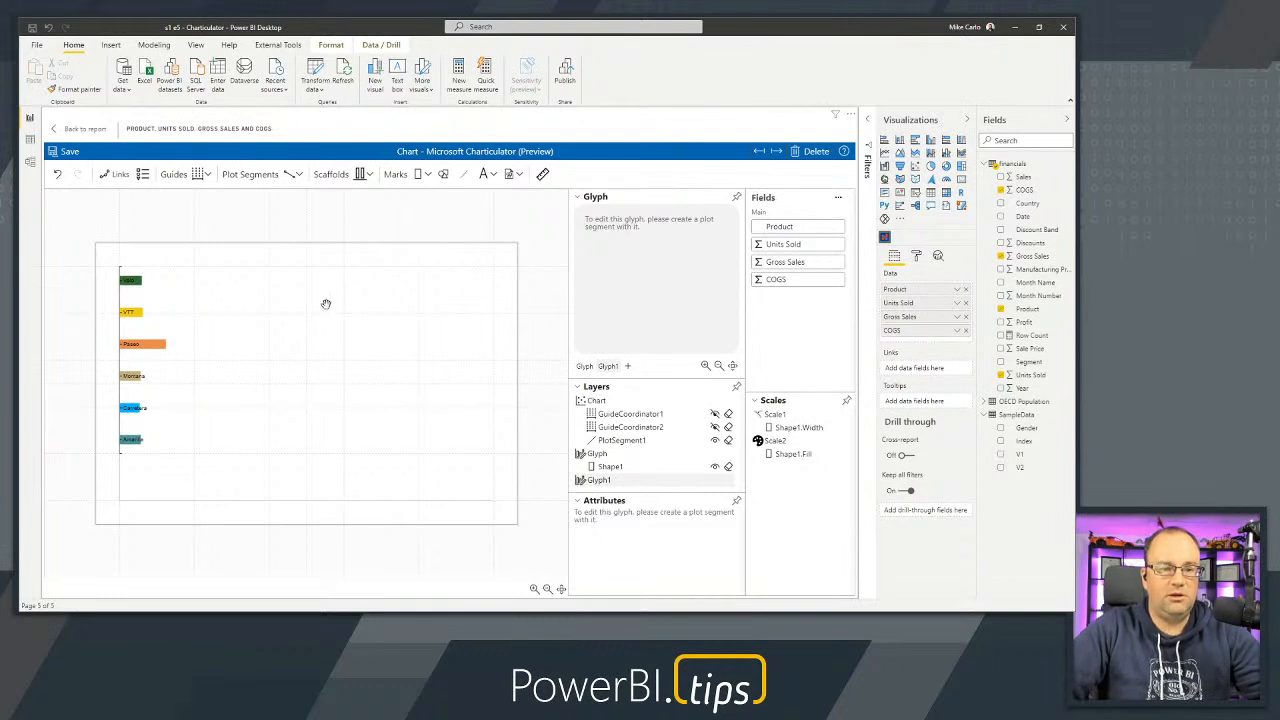
pyautogui.click(291, 177)
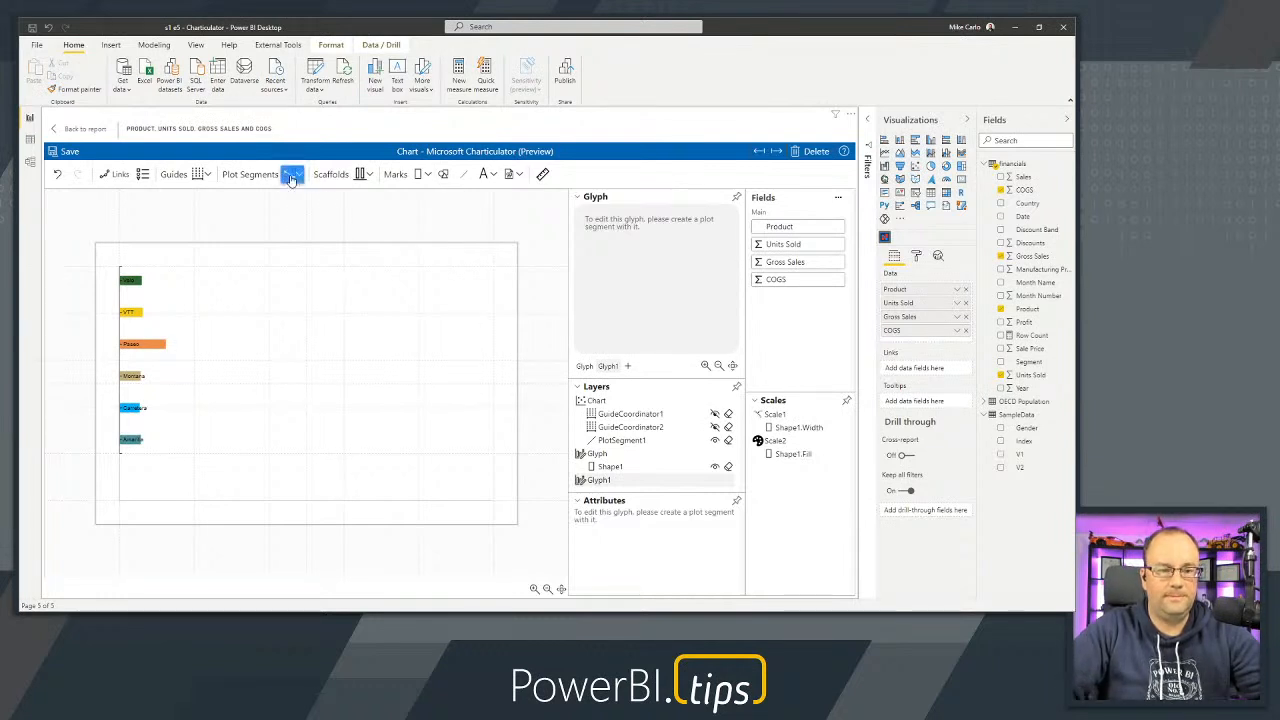
pyautogui.moveTo(196, 499)
pyautogui.mouseDown()
pyautogui.moveTo(348, 514)
pyautogui.moveTo(420, 503)
pyautogui.mouseUp()
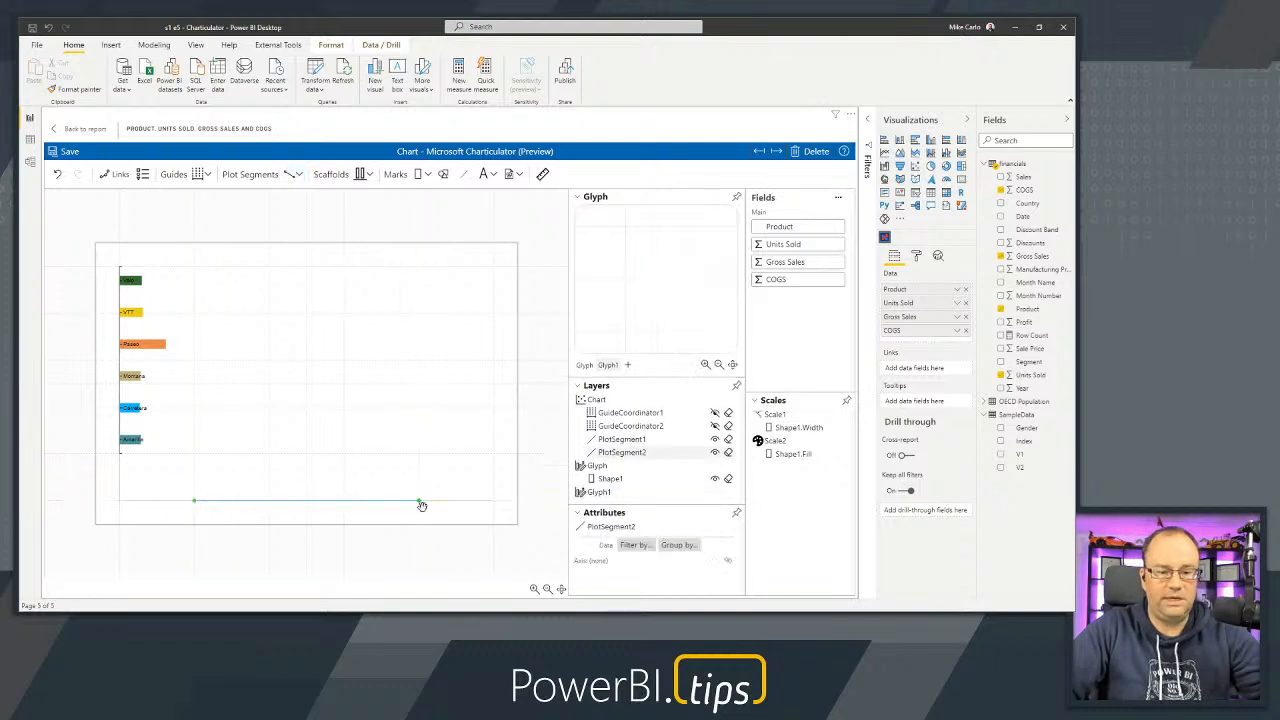
pyautogui.moveTo(788, 227); pyautogui.dragTo(350, 505)
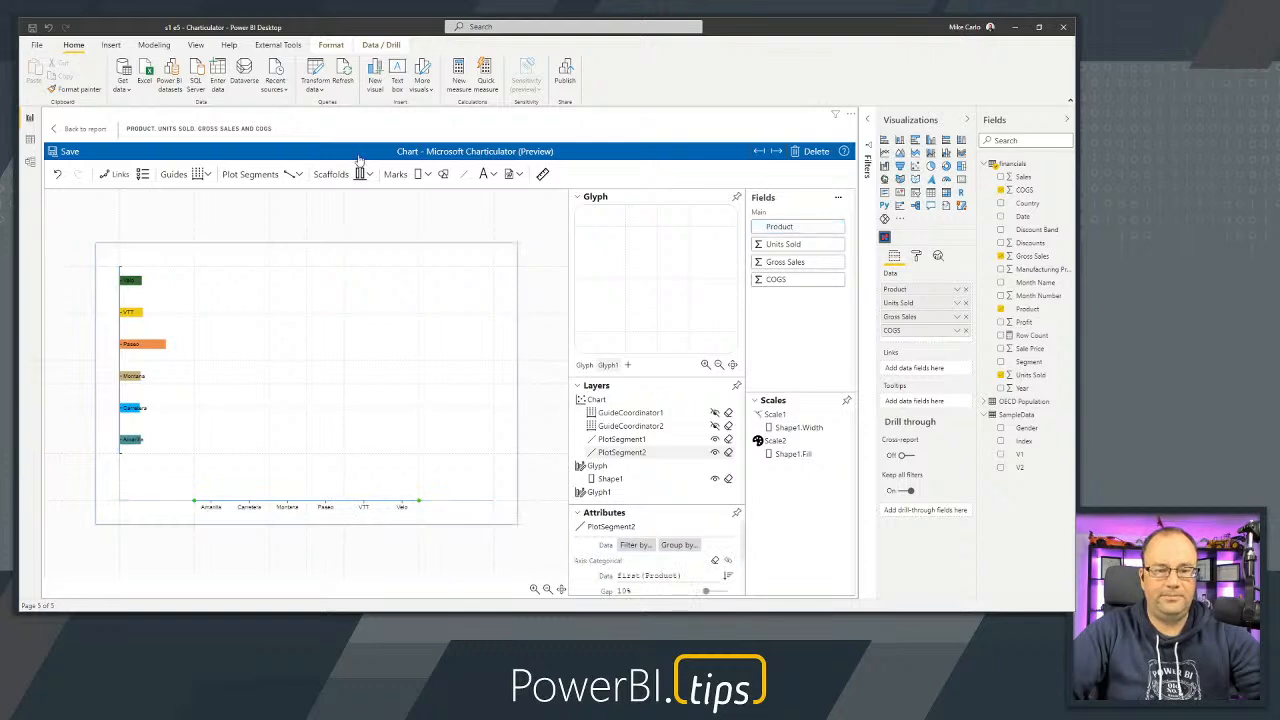
# Add a rectangle mark filling the upper half of the second glyph and bind Gross Sales to its height.
pyautogui.moveTo(417, 177); pyautogui.dragTo(658, 298)
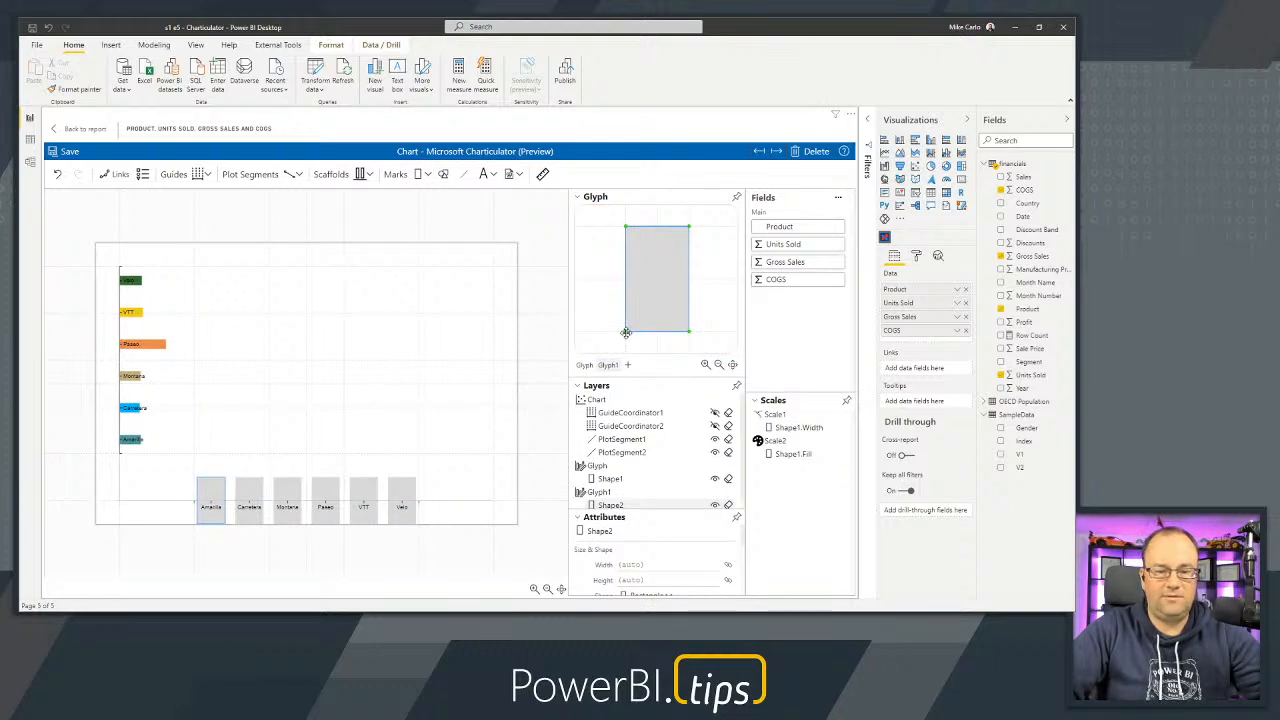
pyautogui.moveTo(625, 280); pyautogui.dragTo(625, 279)
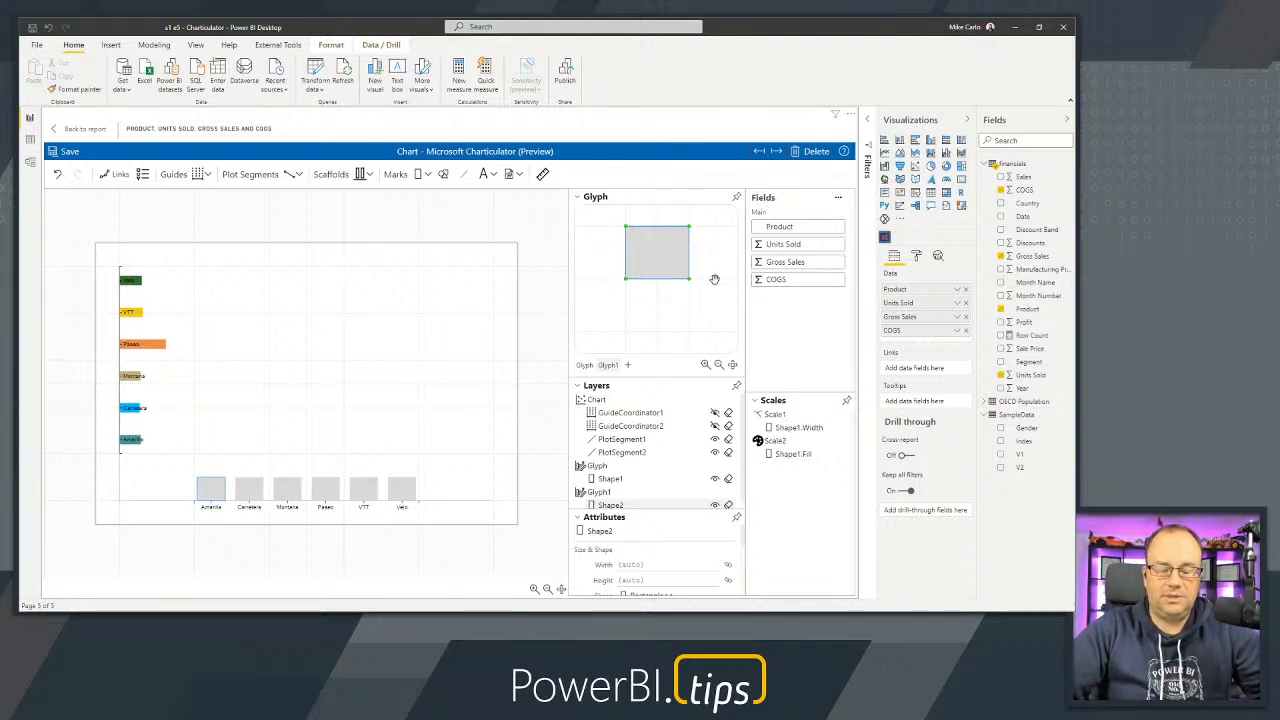
pyautogui.moveTo(785, 265); pyautogui.dragTo(632, 257)
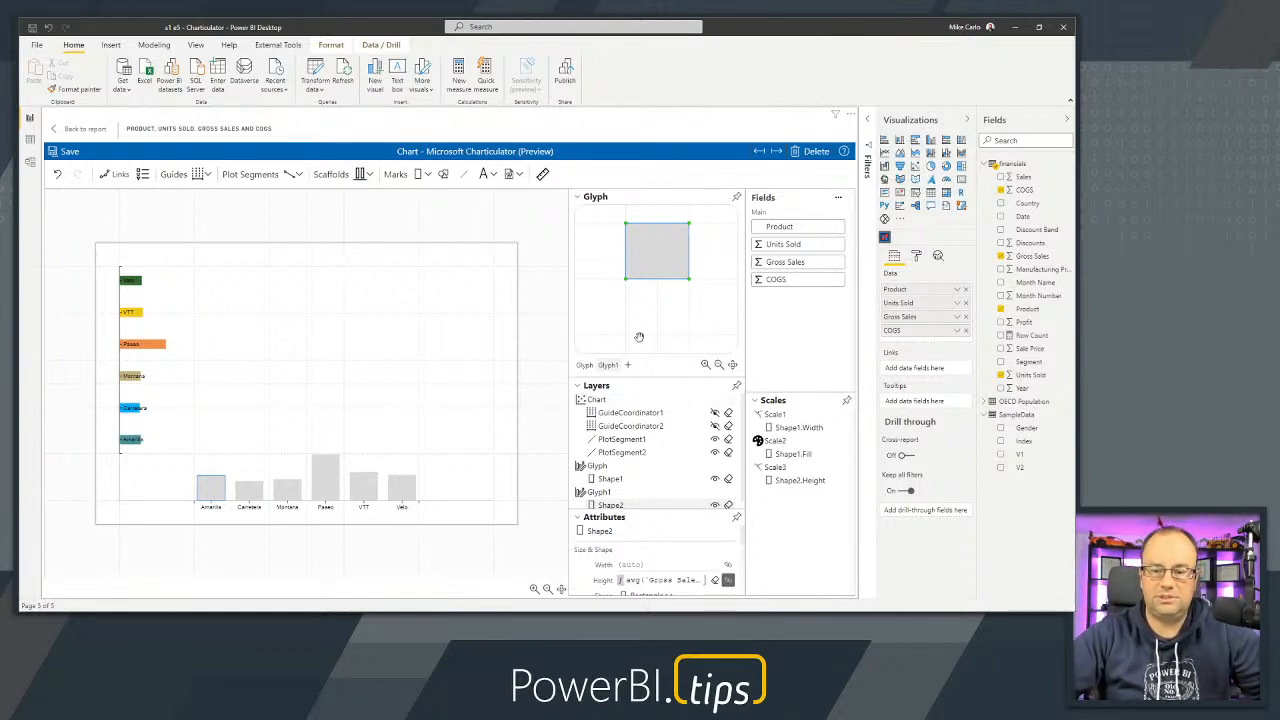
# Set the second glyph's width to 40.
pyautogui.scroll(-1, 630, 480)
pyautogui.click(621, 483)
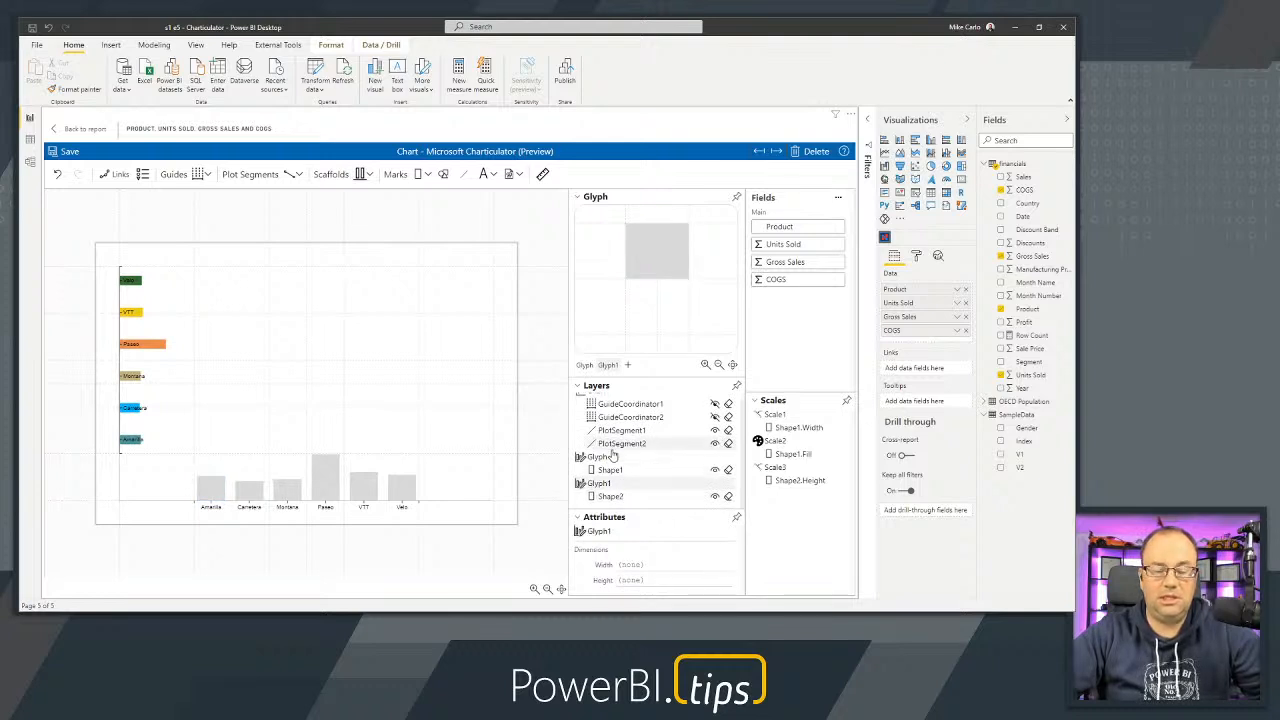
pyautogui.click(648, 564)
pyautogui.write('40')
pyautogui.press('Return')
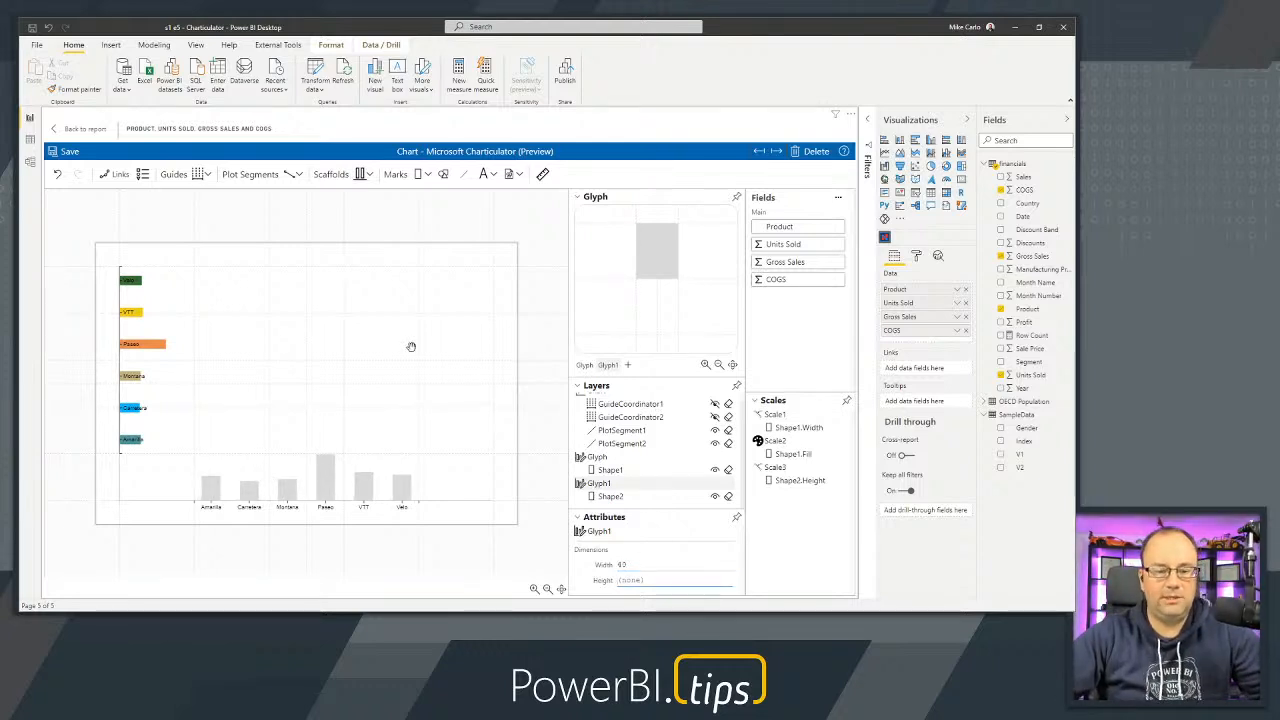
pyautogui.click(466, 427)
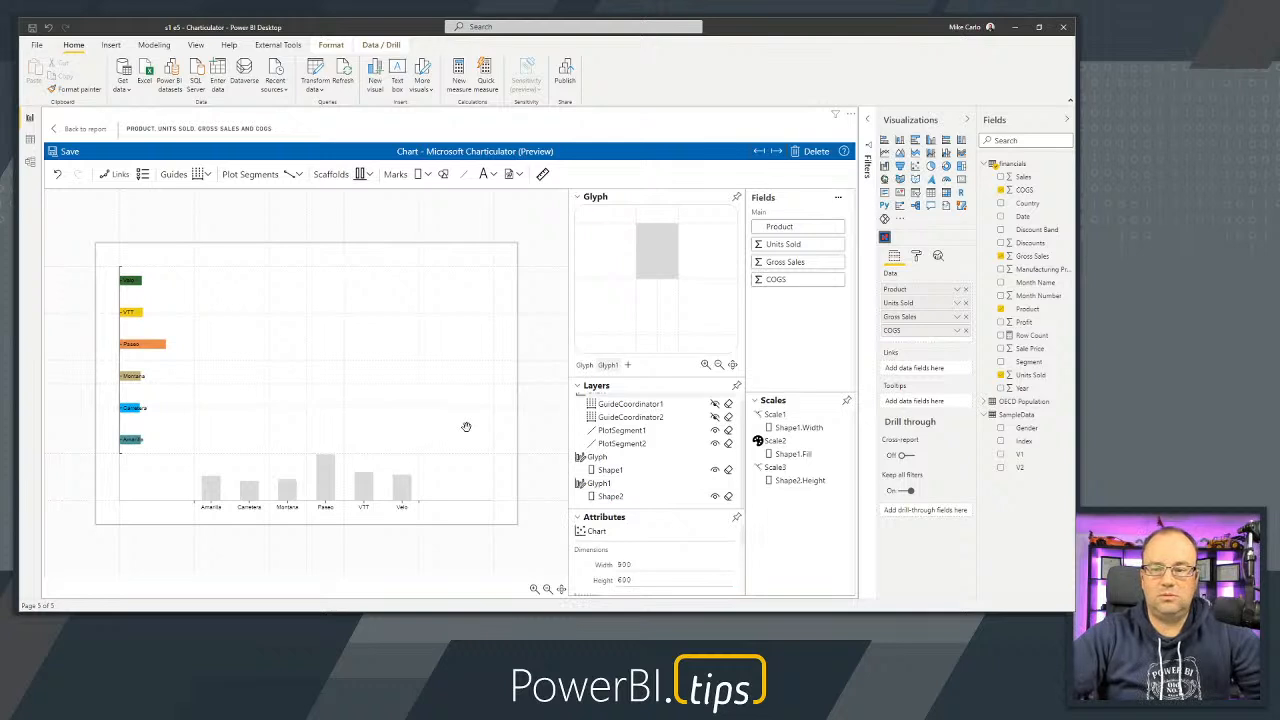
# Bind Product to the fill colour of the second glyph's rectangle.
pyautogui.click(620, 497)
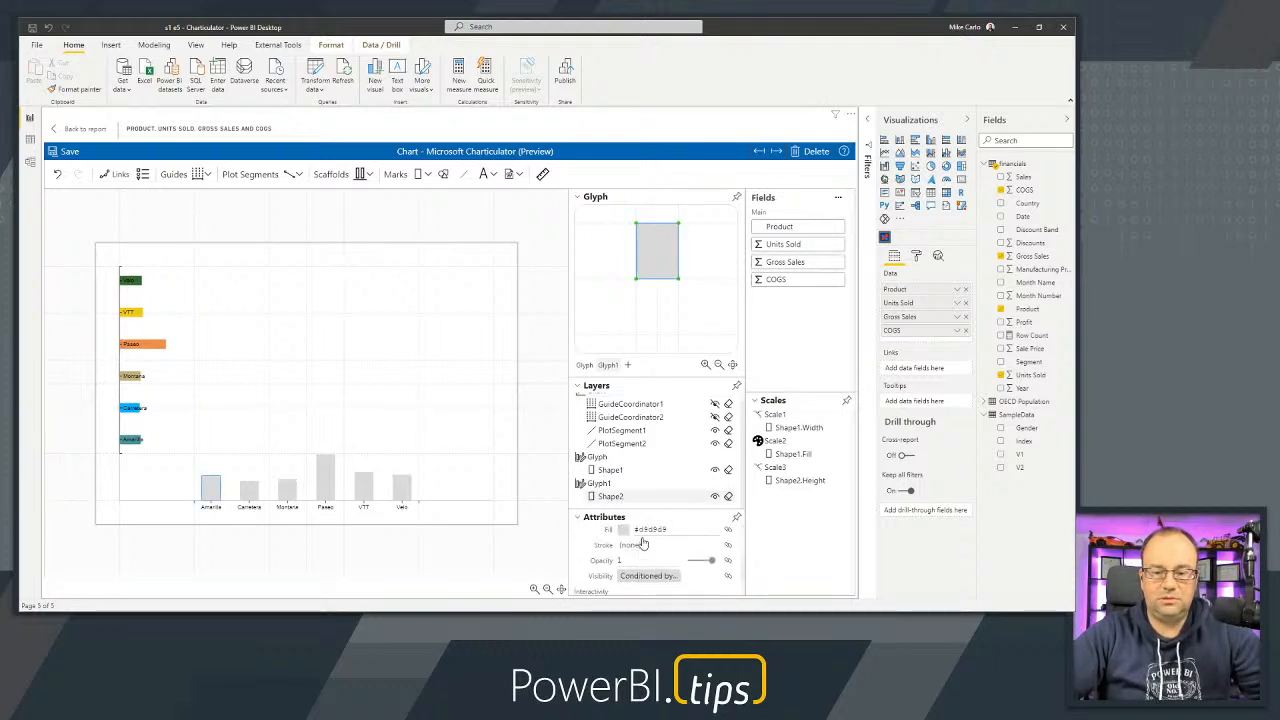
pyautogui.scroll(2, 643, 544)
pyautogui.moveTo(799, 227); pyautogui.dragTo(668, 582)
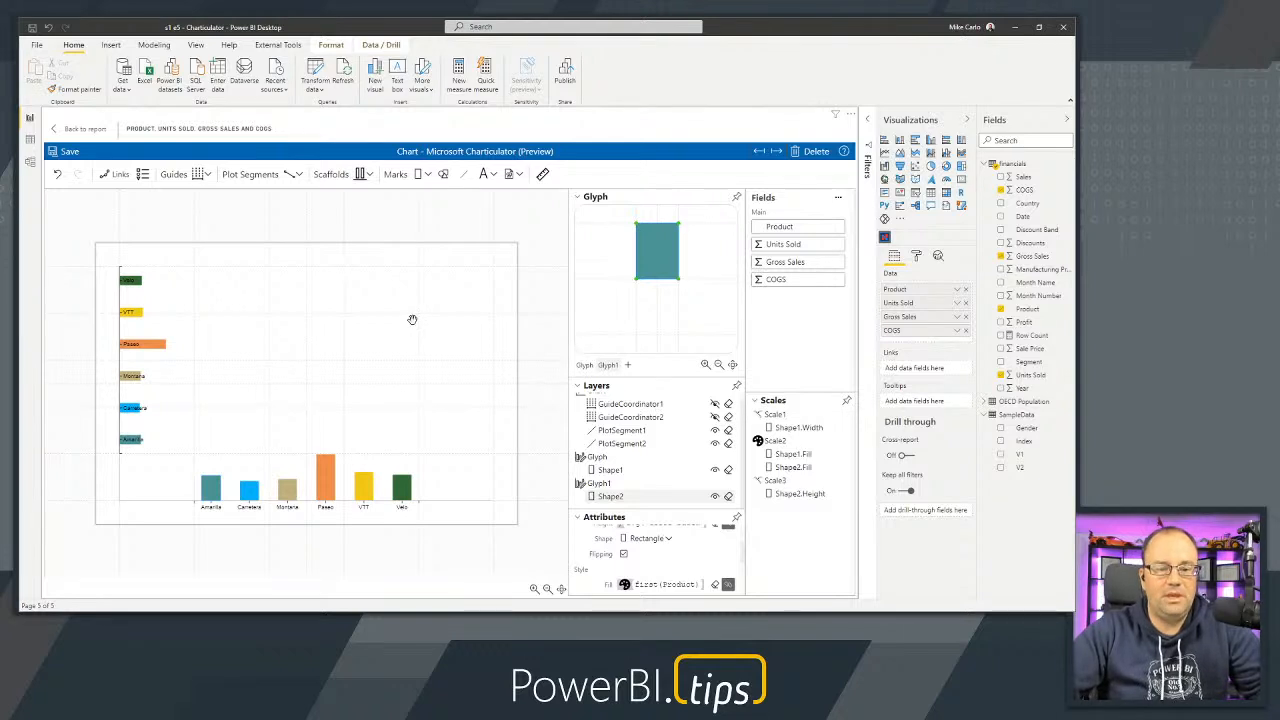
# Add a third glyph with a line plot segment up the chart's right margin from the lowest inner guide to the top margin.
pyautogui.click(629, 366)
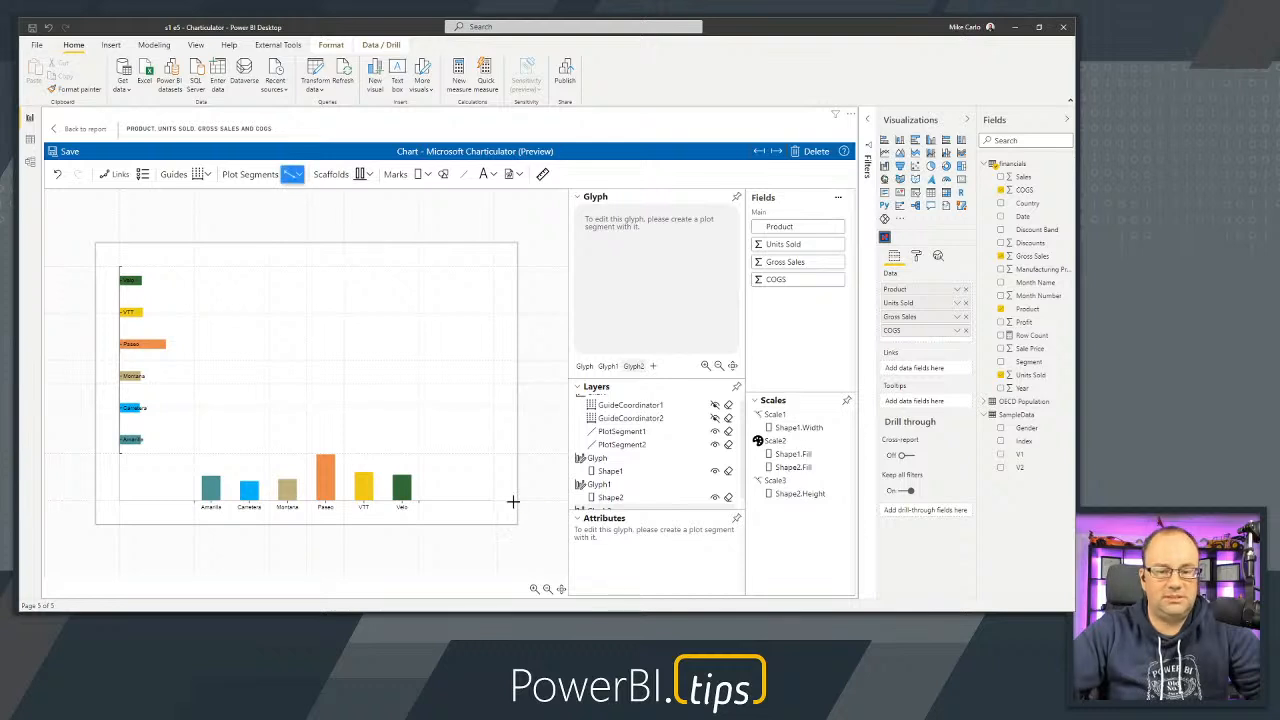
pyautogui.moveTo(494, 447); pyautogui.dragTo(493, 267)
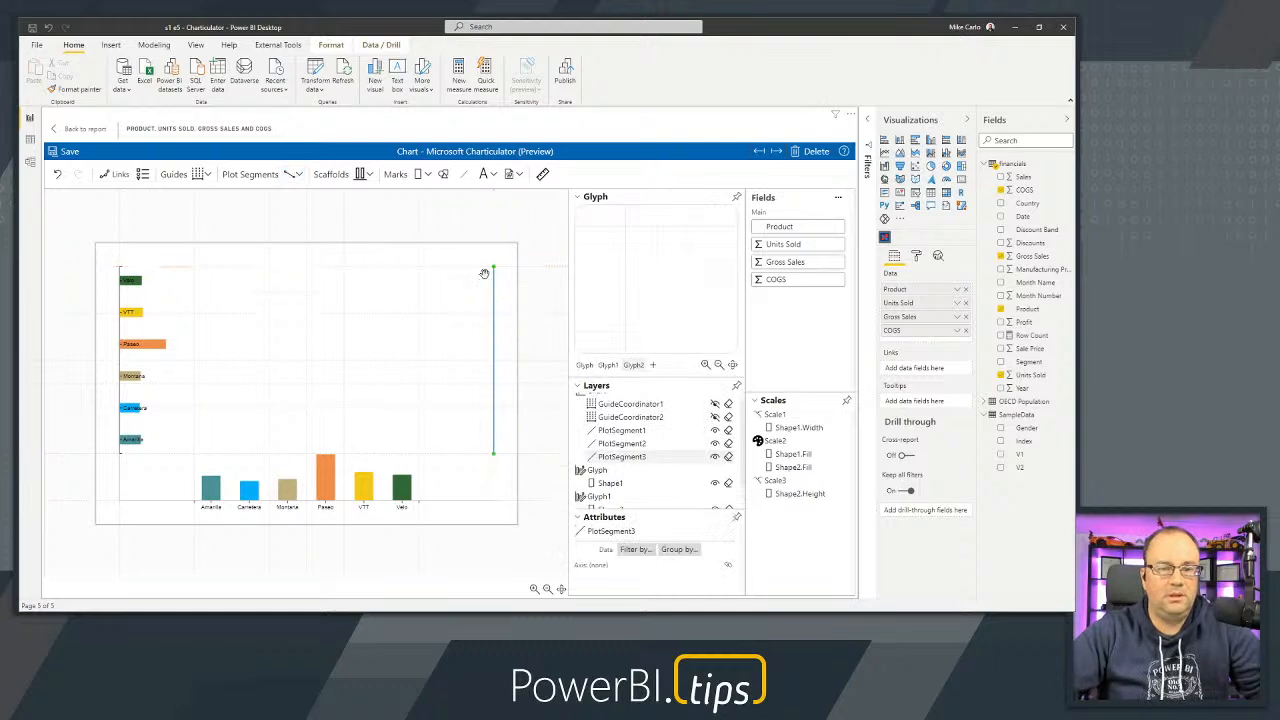
# Add a rectangle mark filling the left half of the third glyph and set the rectangle's height to 20.
pyautogui.moveTo(422, 175); pyautogui.dragTo(660, 285)
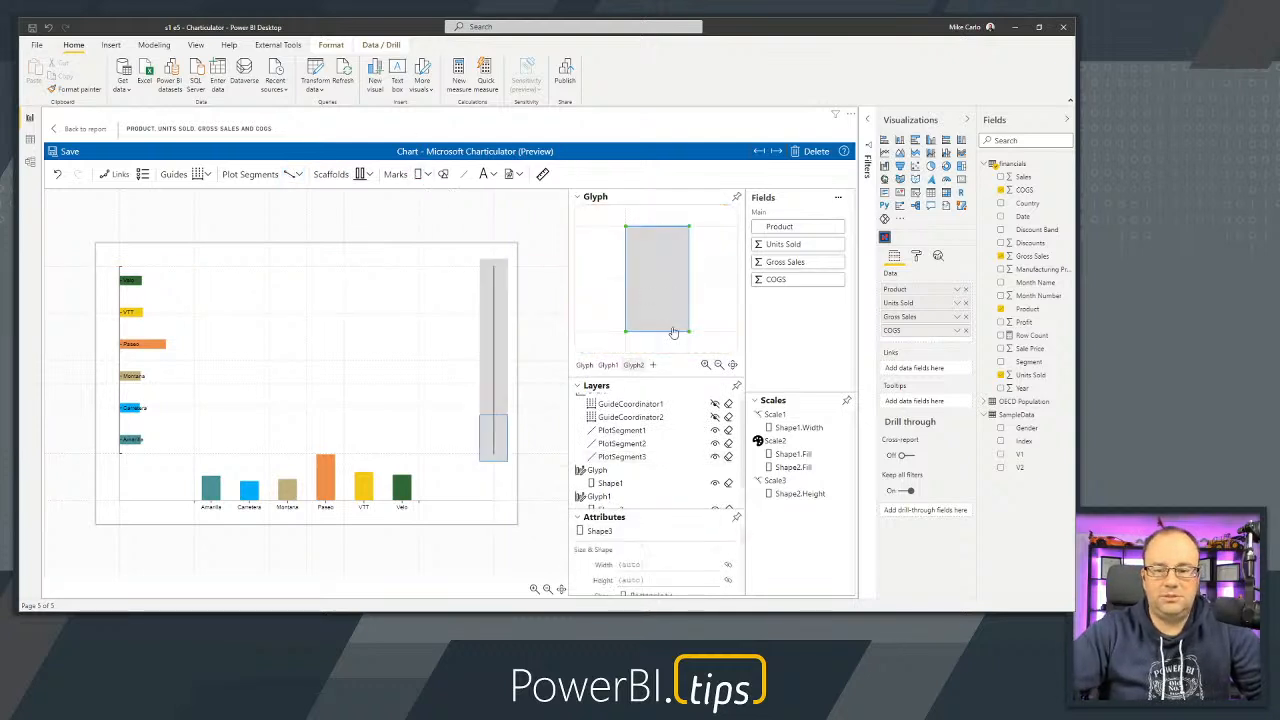
pyautogui.moveTo(689, 330); pyautogui.dragTo(657, 331)
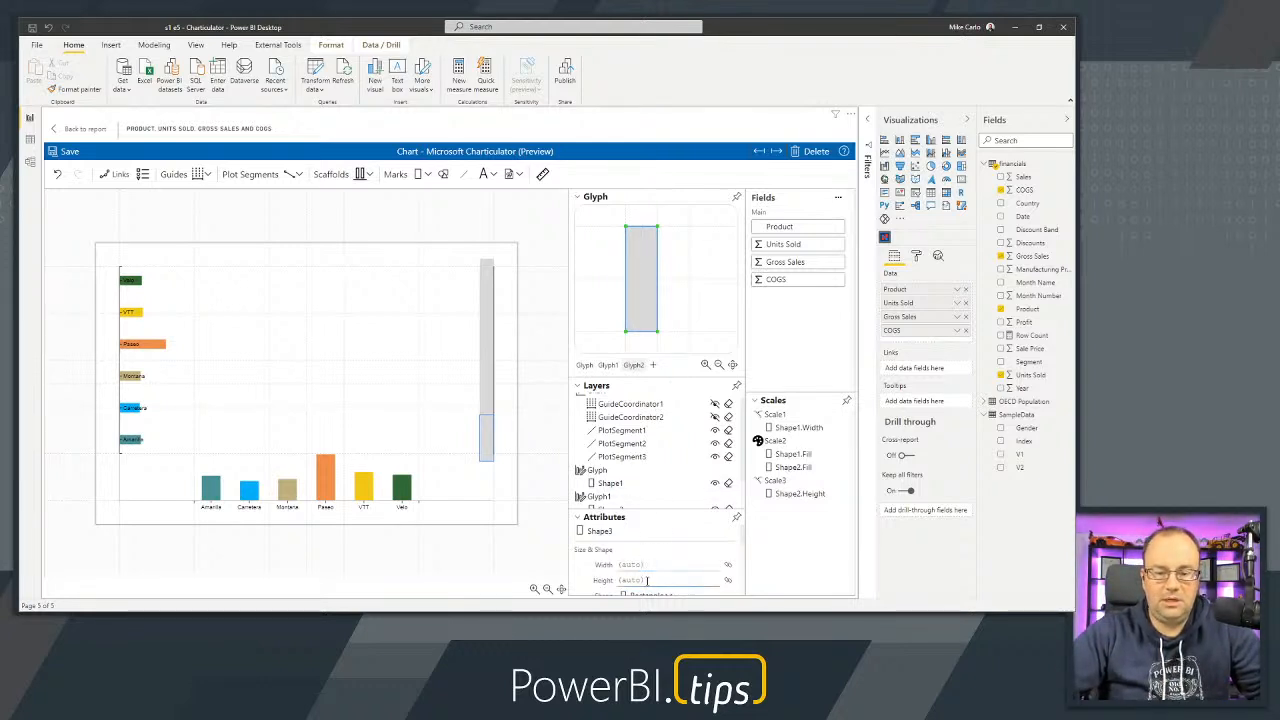
pyautogui.click(657, 581)
pyautogui.write('20')
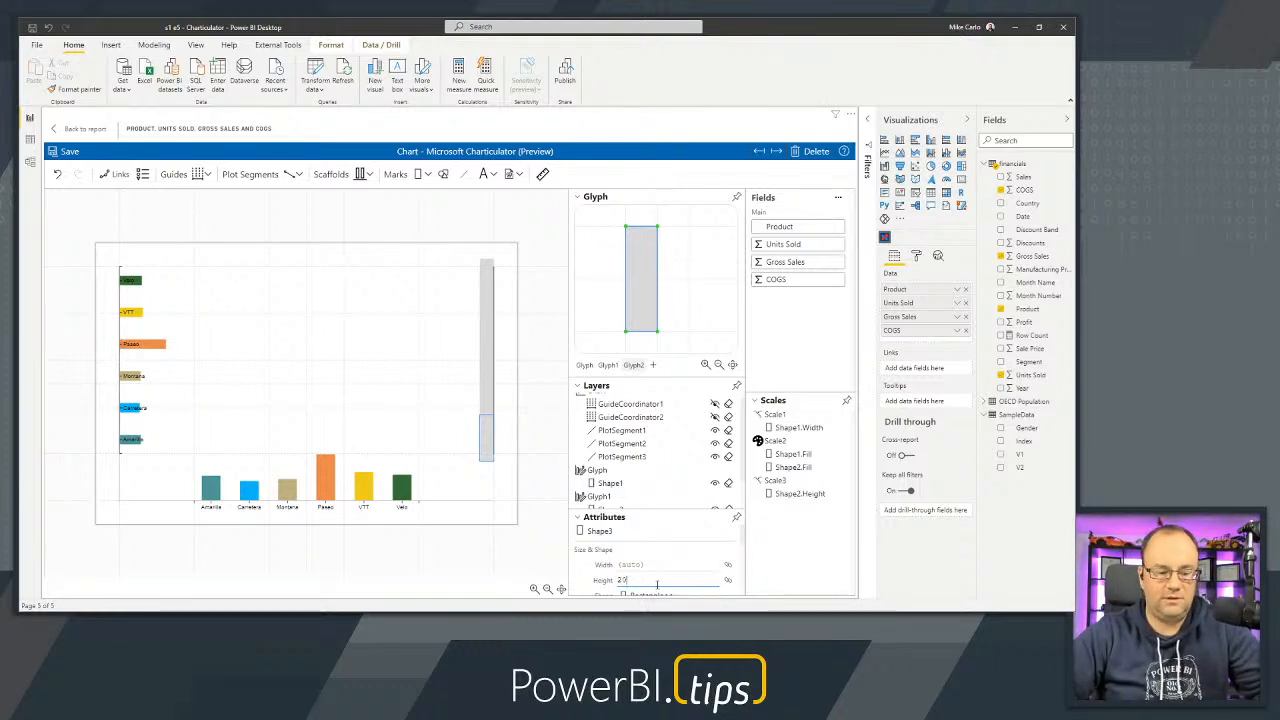
pyautogui.press('Tab')
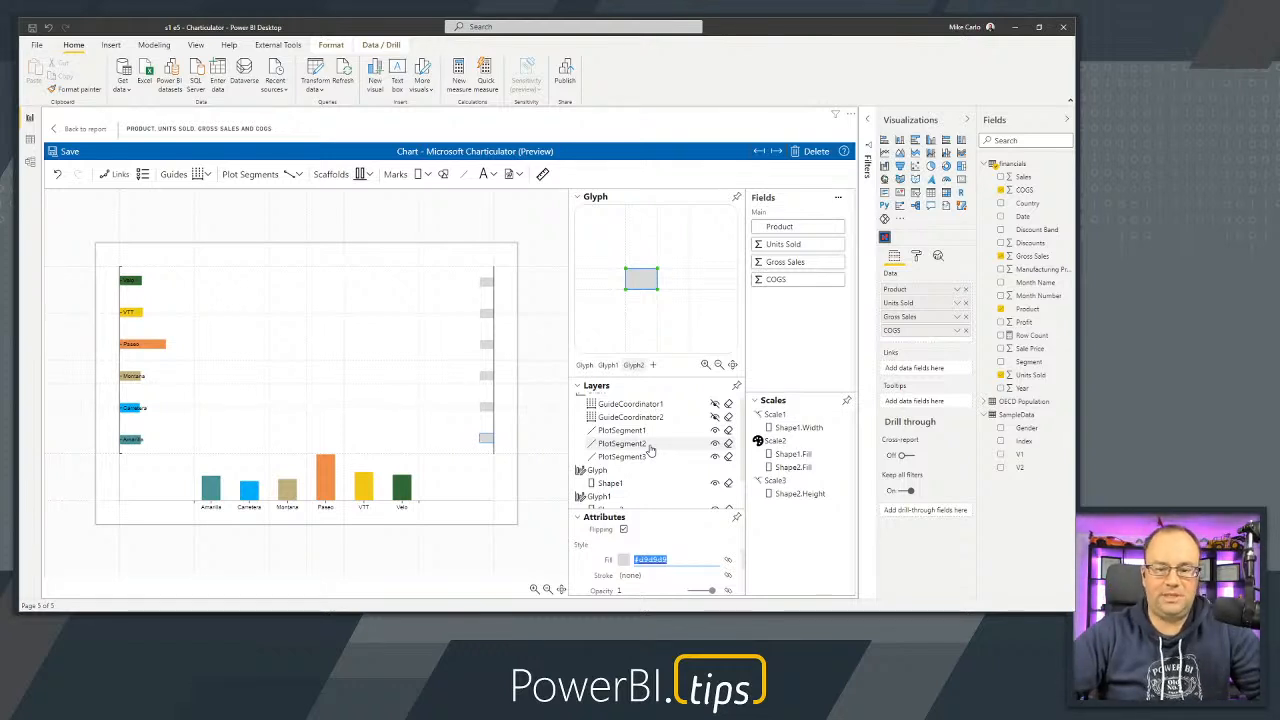
# Bind Product to the third rectangle's fill, COGS to its width, and Product to the right plot segment's axis.
pyautogui.moveTo(780, 227); pyautogui.dragTo(651, 558)
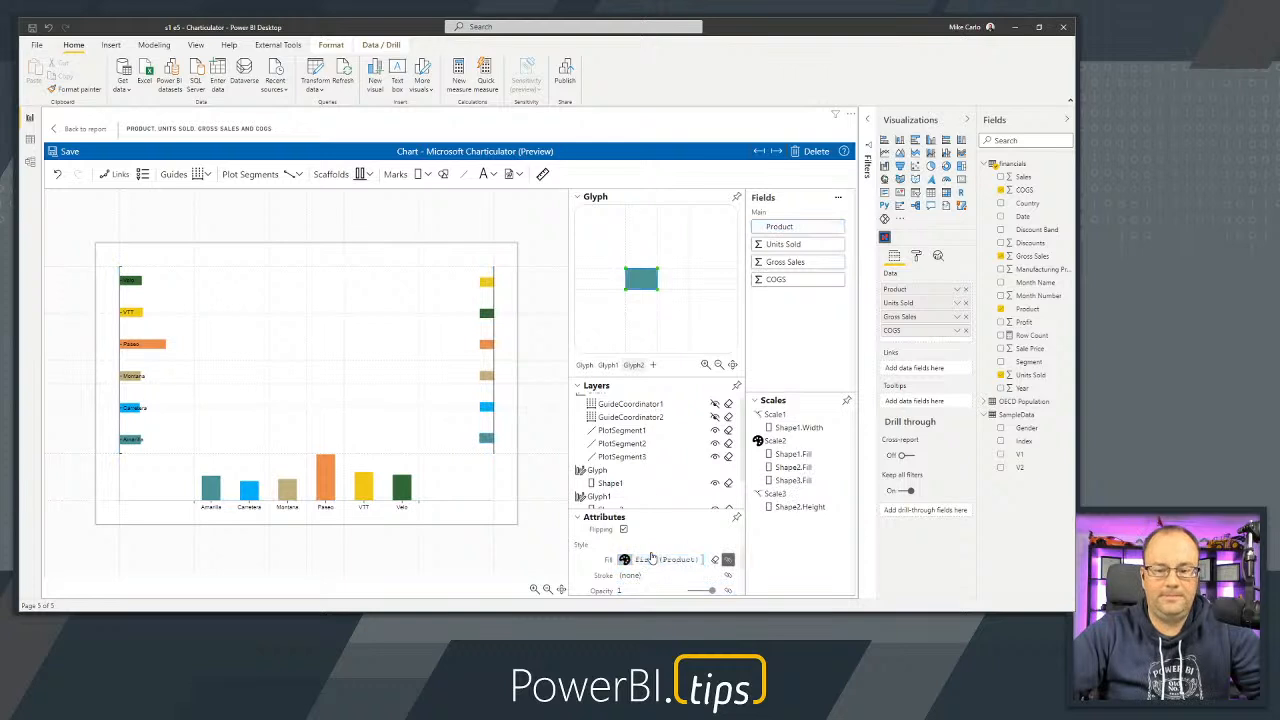
pyautogui.moveTo(780, 279); pyautogui.dragTo(648, 297)
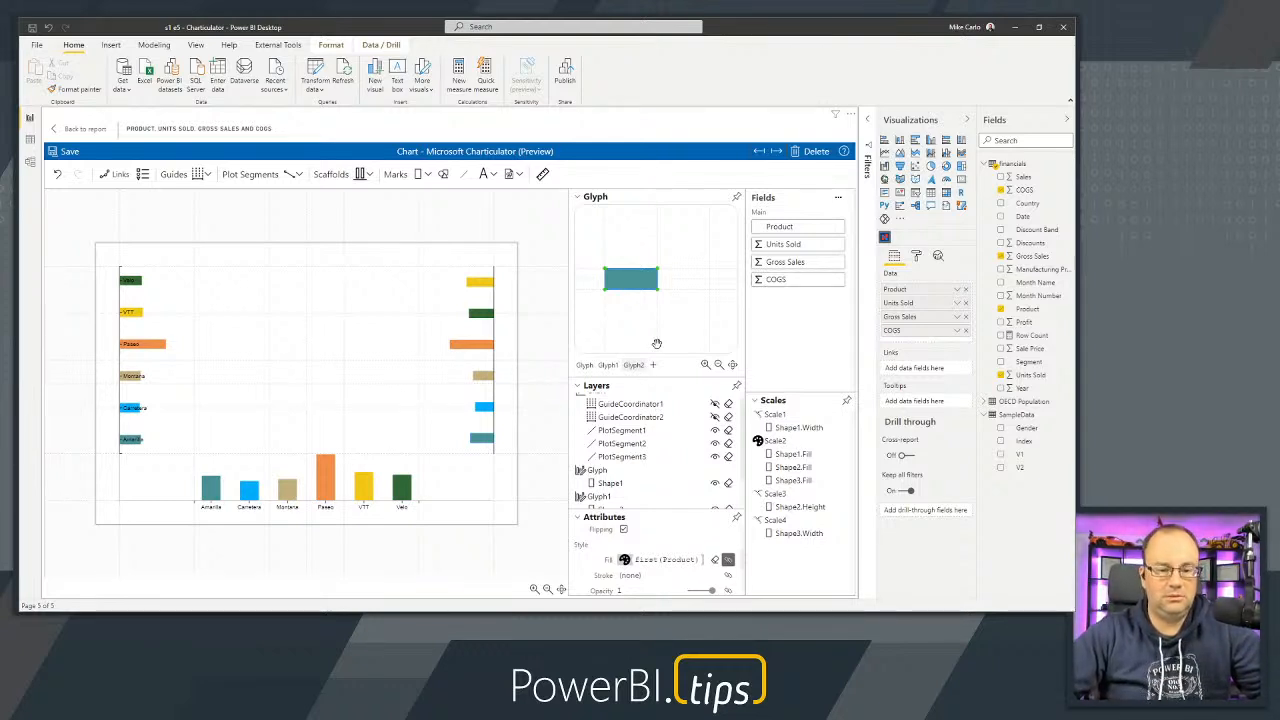
pyautogui.moveTo(800, 226); pyautogui.dragTo(500, 362)
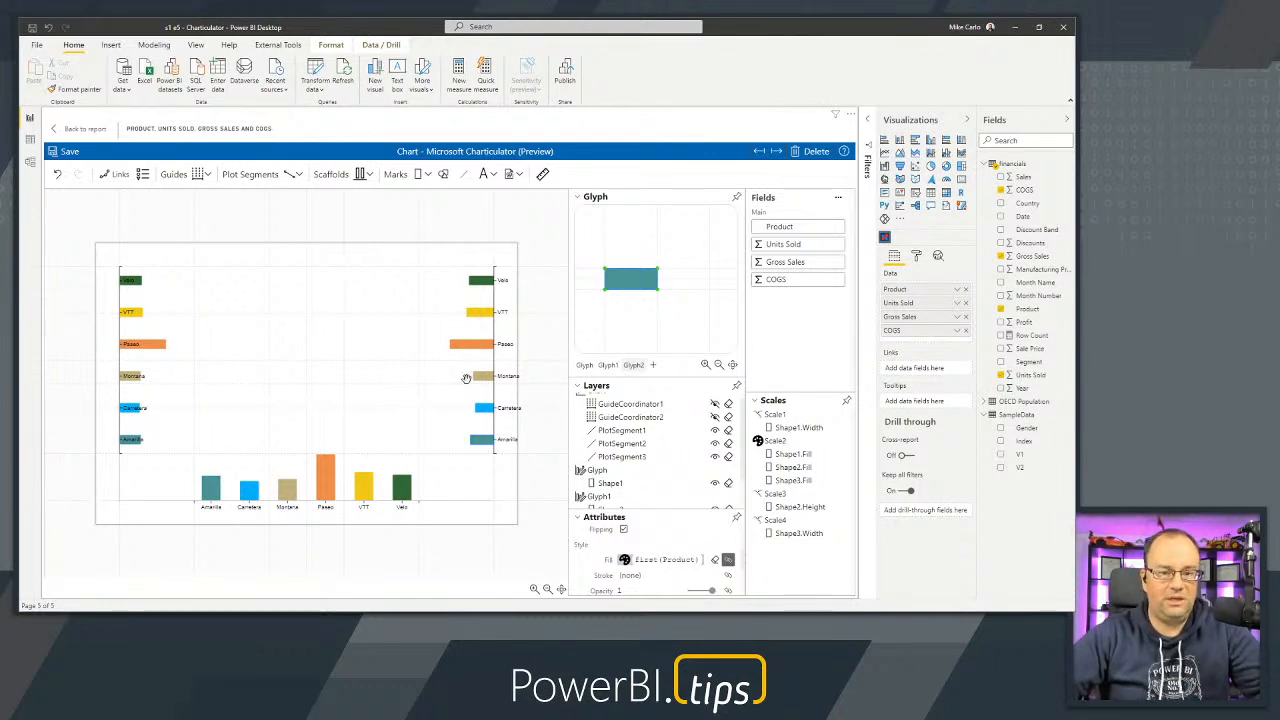
# Collapse the Visualizations and Fields panes and the ribbon to enlarge the chart editor.
pyautogui.click(967, 119)
pyautogui.click(1067, 119)
pyautogui.click(1070, 101)
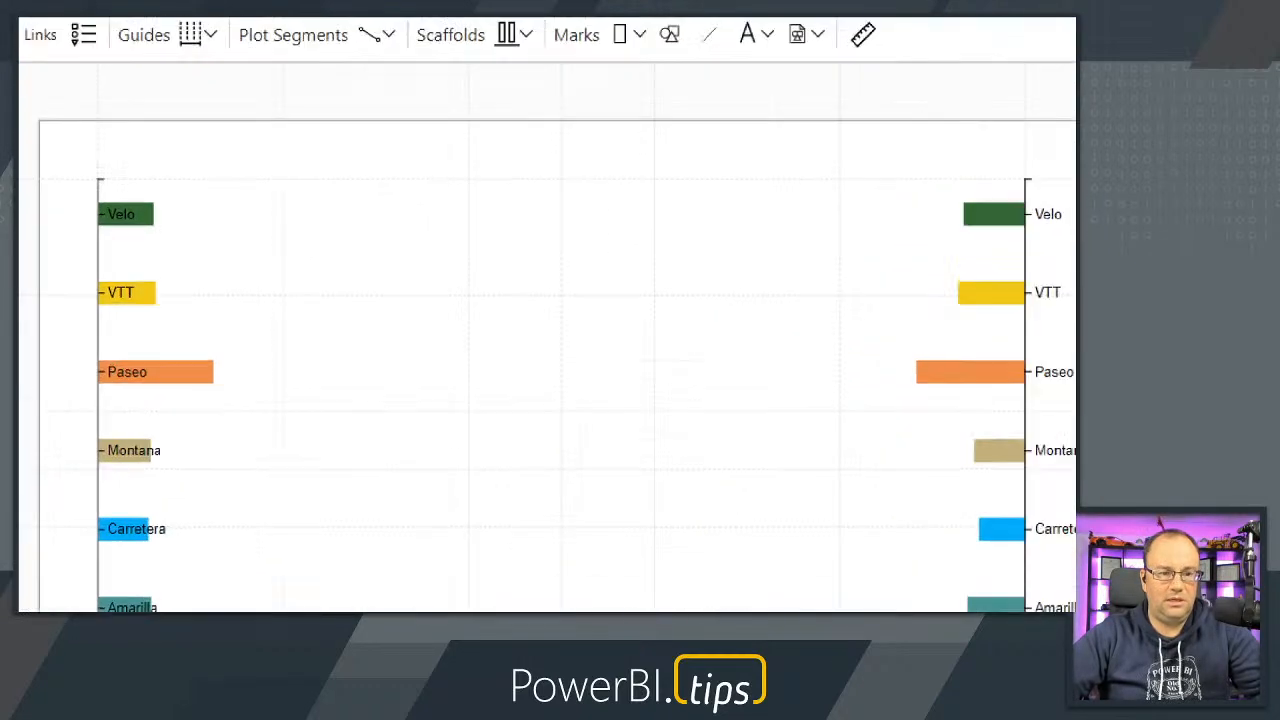
pyautogui.moveTo(88, 241)
pyautogui.mouseDown()
pyautogui.moveTo(997, 249)
pyautogui.moveTo(869, 248)
pyautogui.mouseUp()
pyautogui.moveTo(139, 325); pyautogui.dragTo(811, 331)
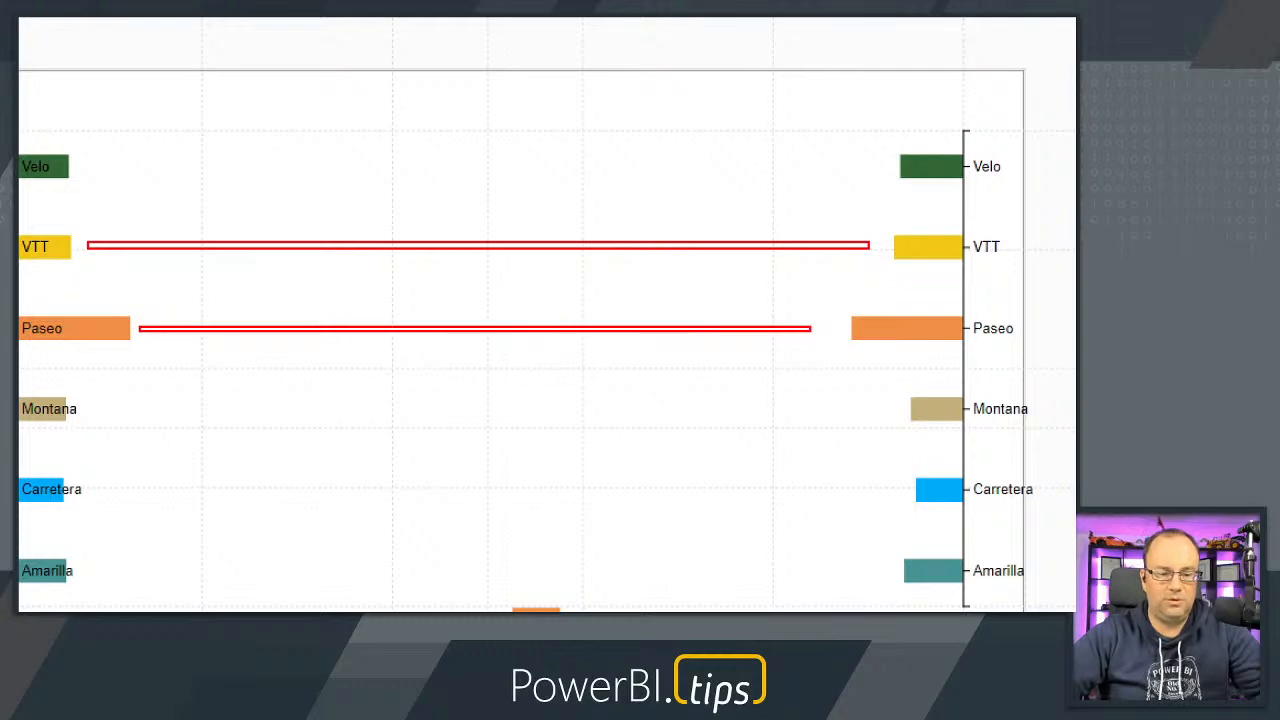
pyautogui.press('Escape')
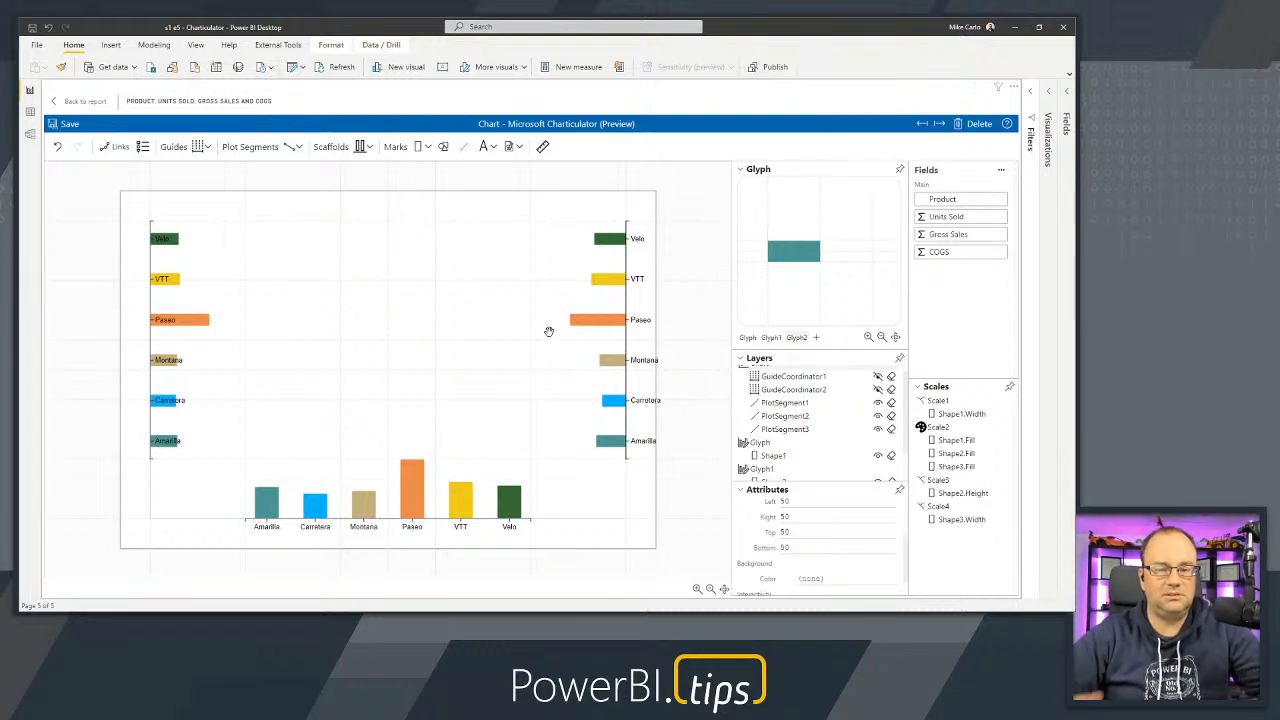
# Hide the PlotSegment1 layer and show it again.
pyautogui.click(877, 404)
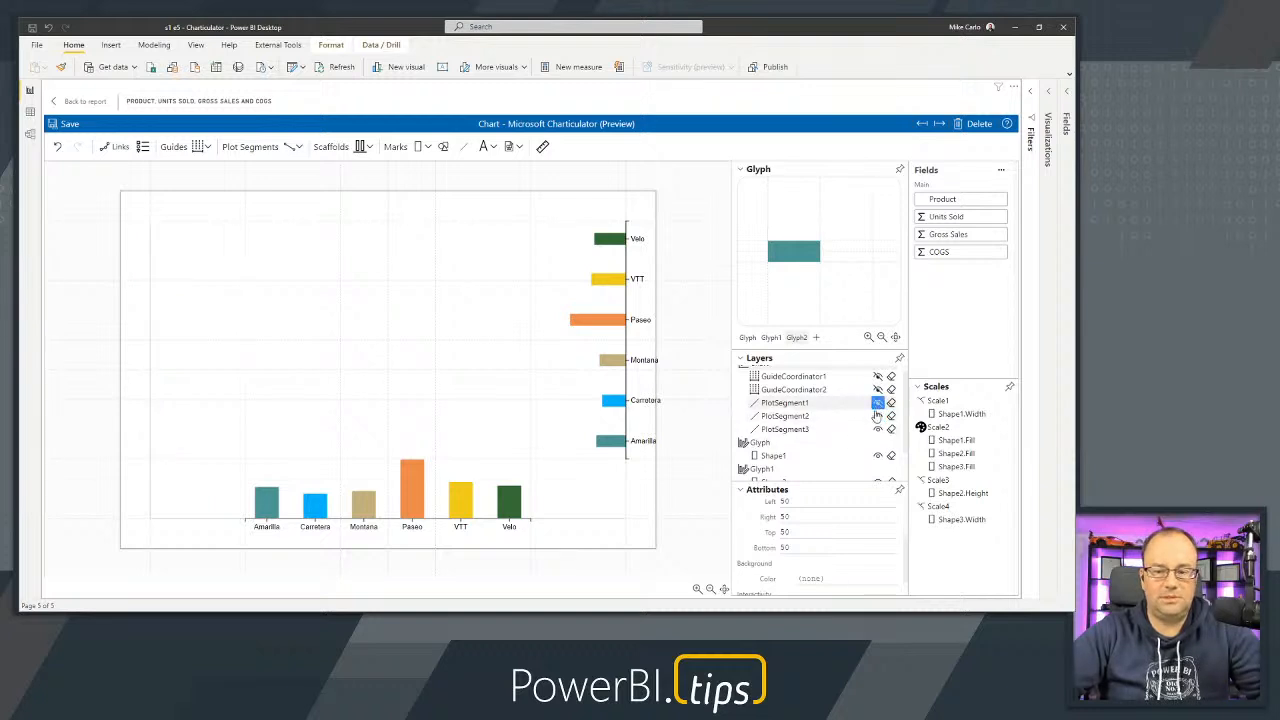
pyautogui.click(877, 403)
pyautogui.scroll(-1, 861, 440)
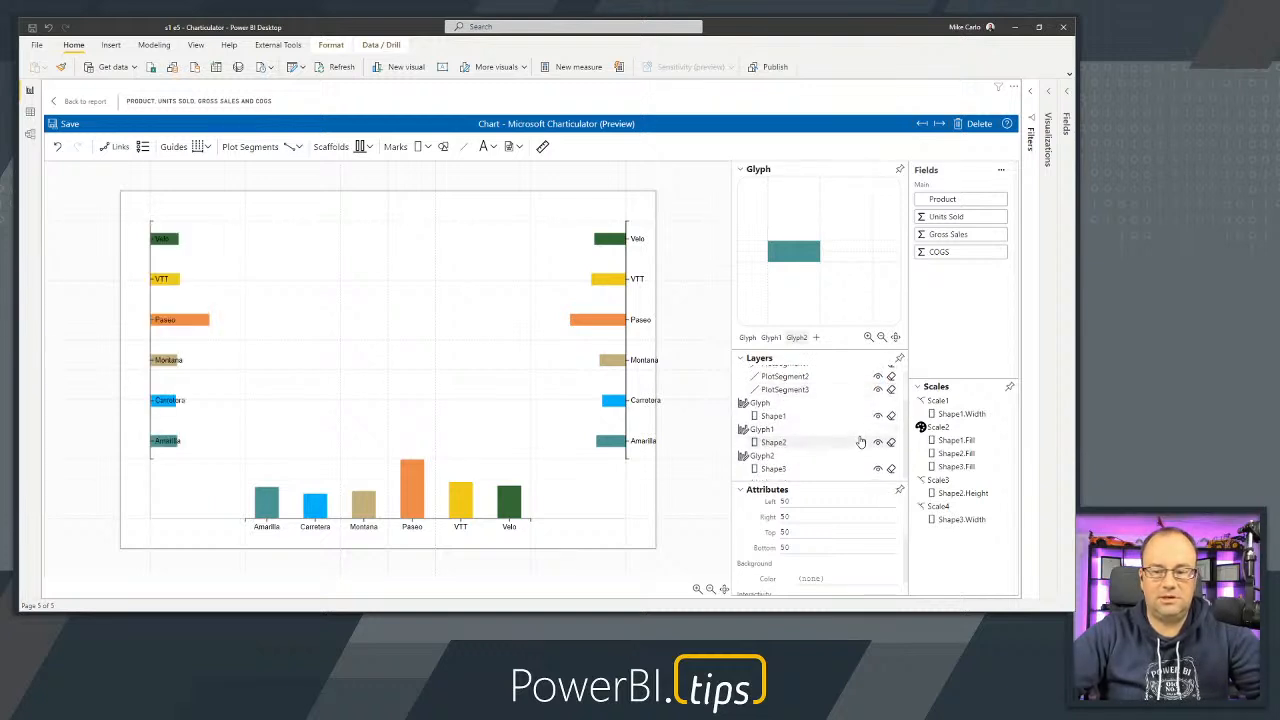
pyautogui.scroll(2, 785, 405)
# Collapse the Glyph section and turn off axis visibility for PlotSegment1, PlotSegment2 and PlotSegment3.
pyautogui.click(790, 412)
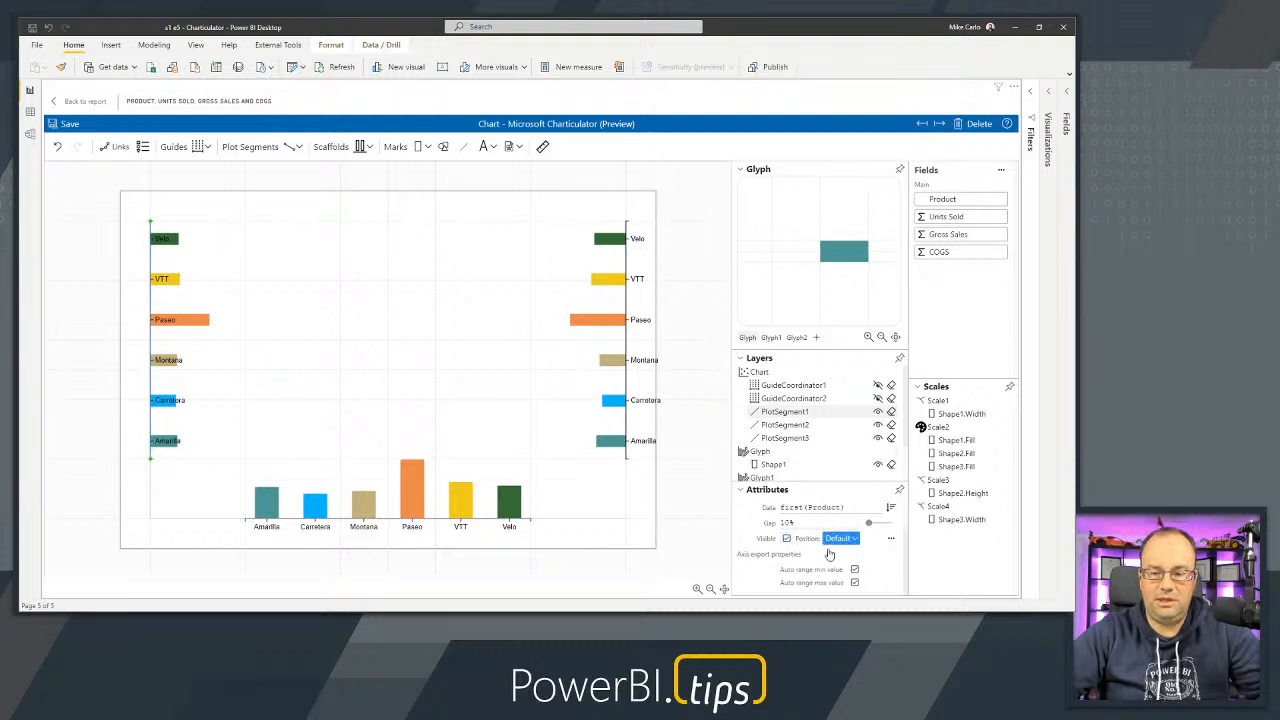
pyautogui.scroll(2, 830, 560)
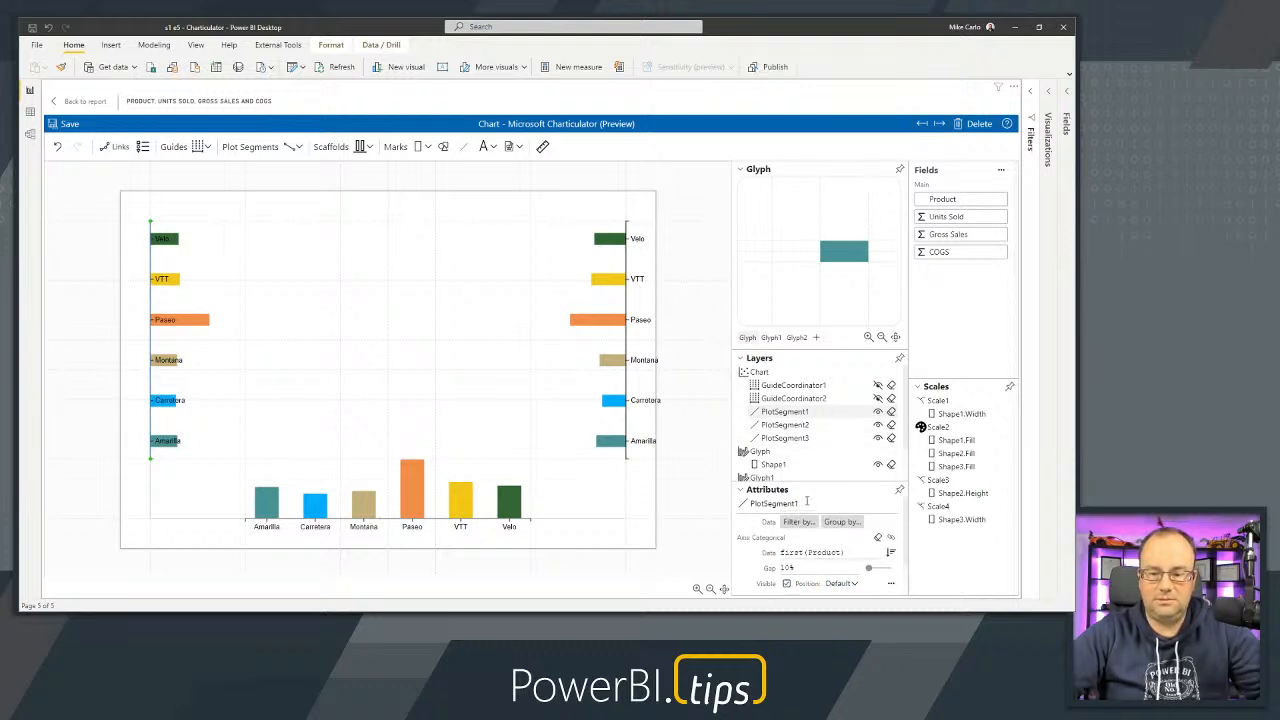
pyautogui.click(742, 172)
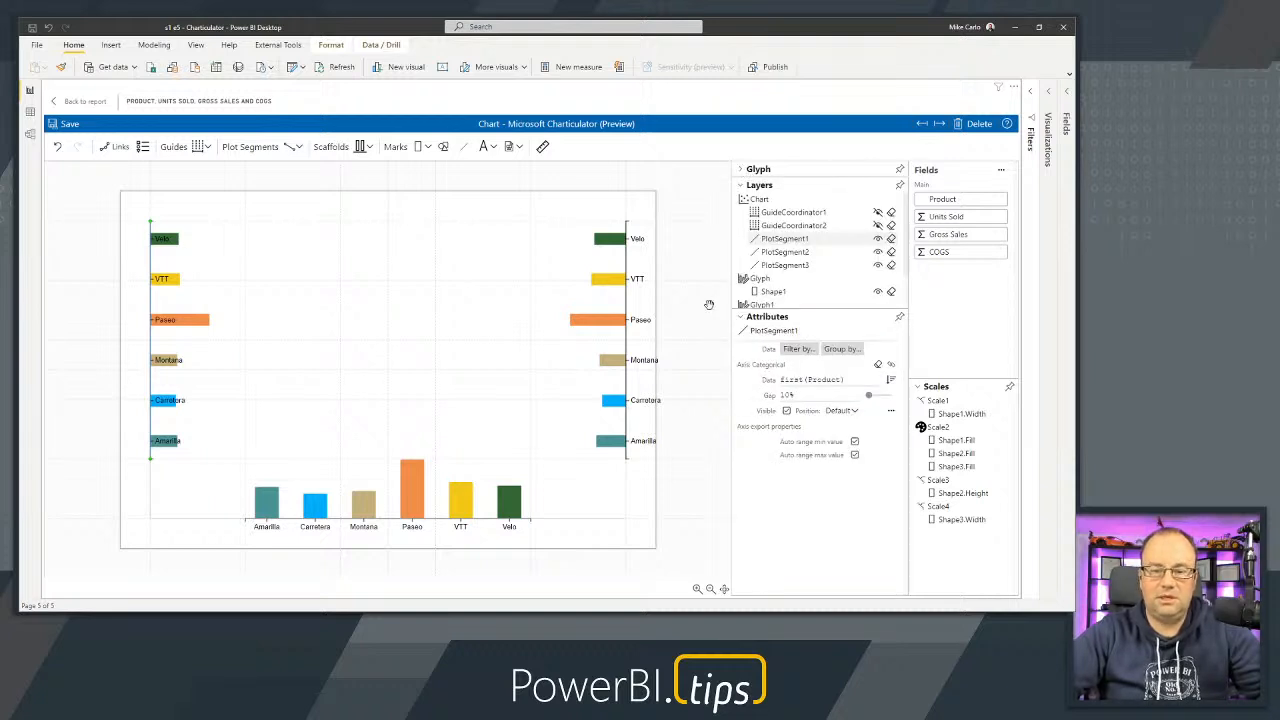
pyautogui.click(779, 293)
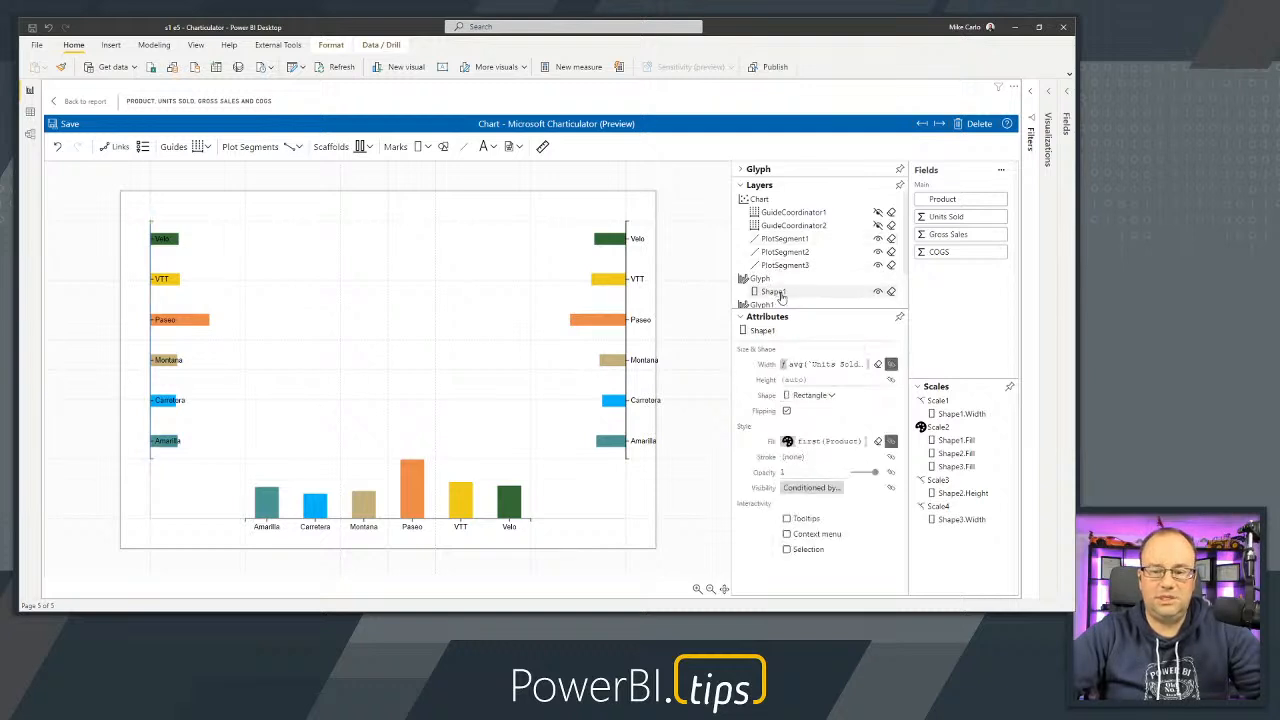
pyautogui.click(780, 243)
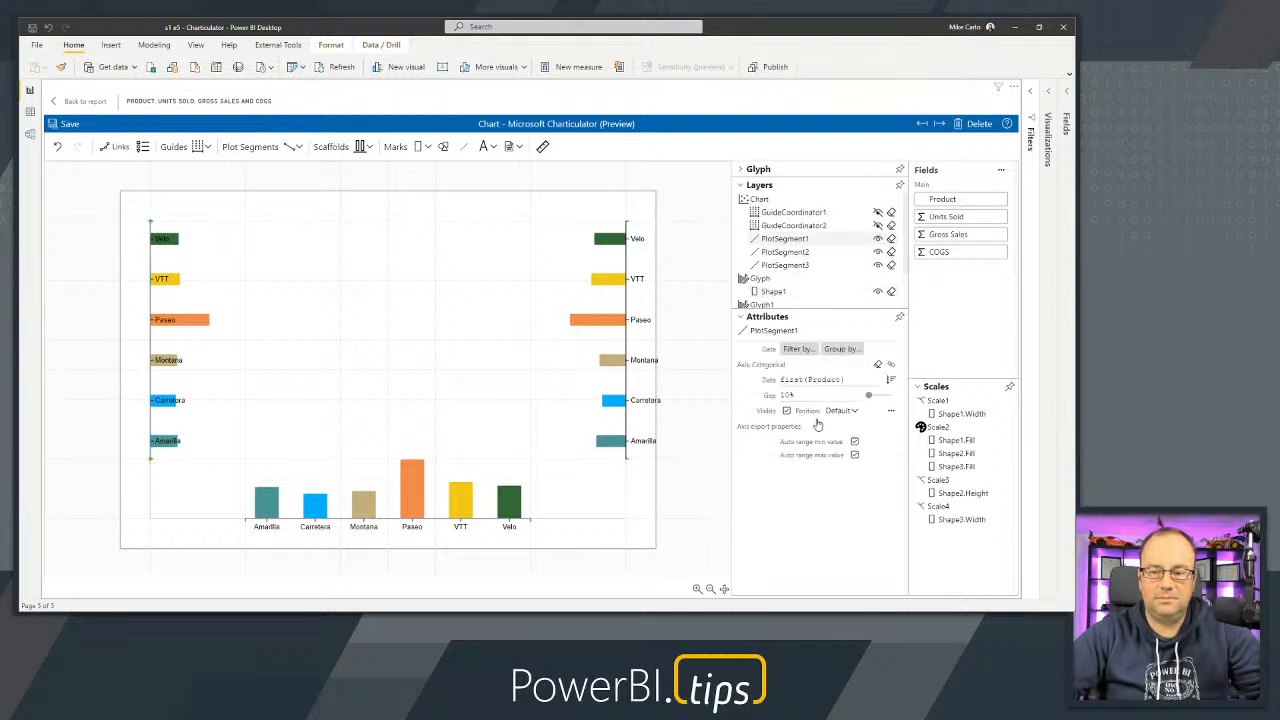
pyautogui.click(787, 410)
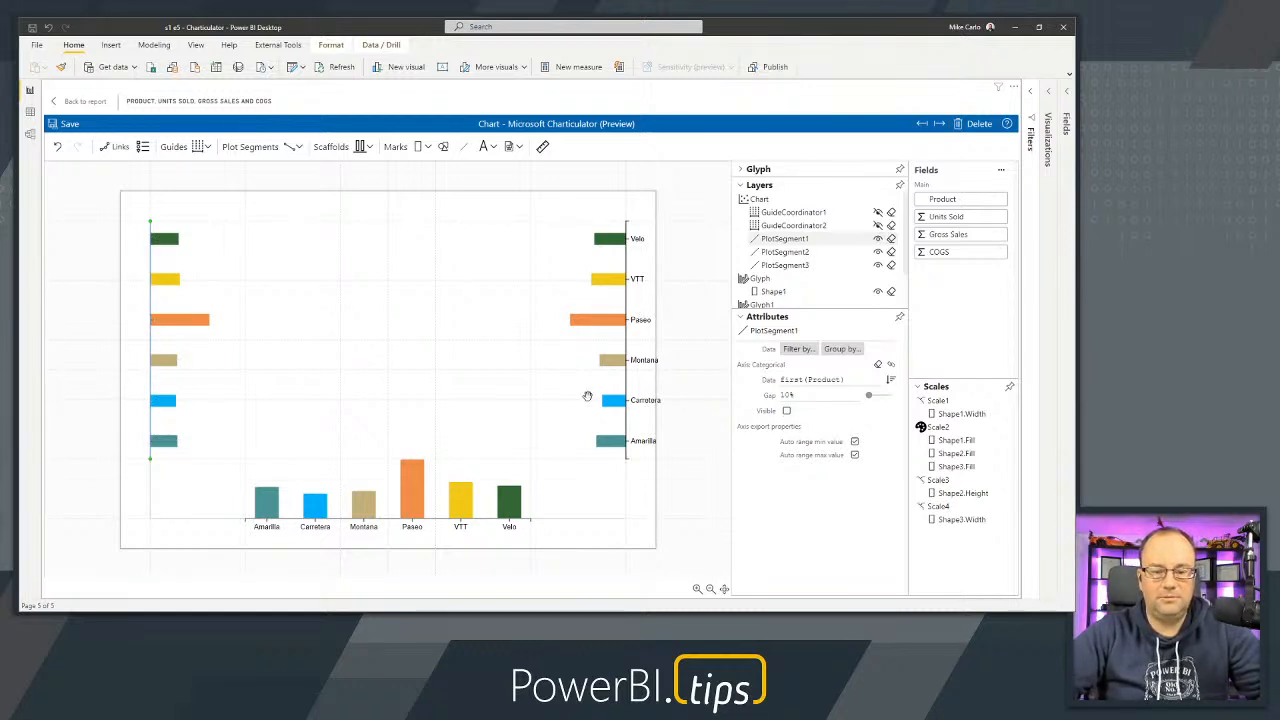
pyautogui.click(785, 252)
pyautogui.click(787, 410)
pyautogui.click(785, 265)
pyautogui.click(787, 410)
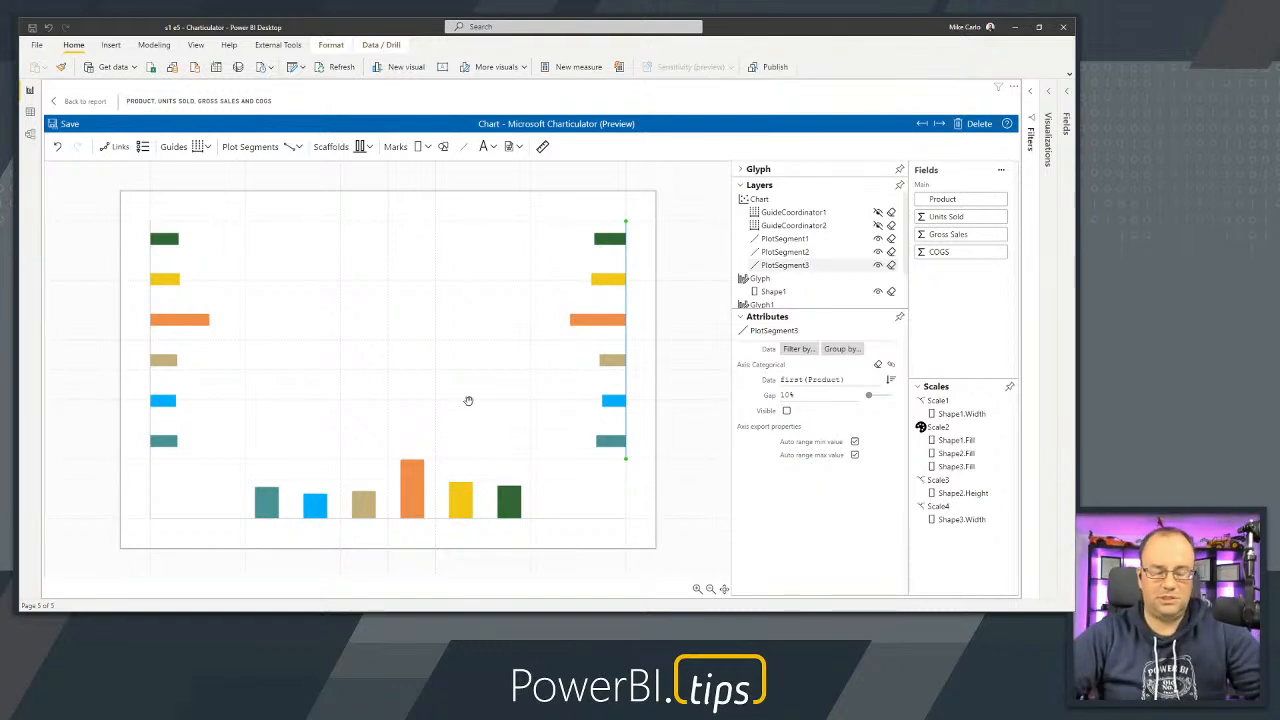
pyautogui.click(467, 450)
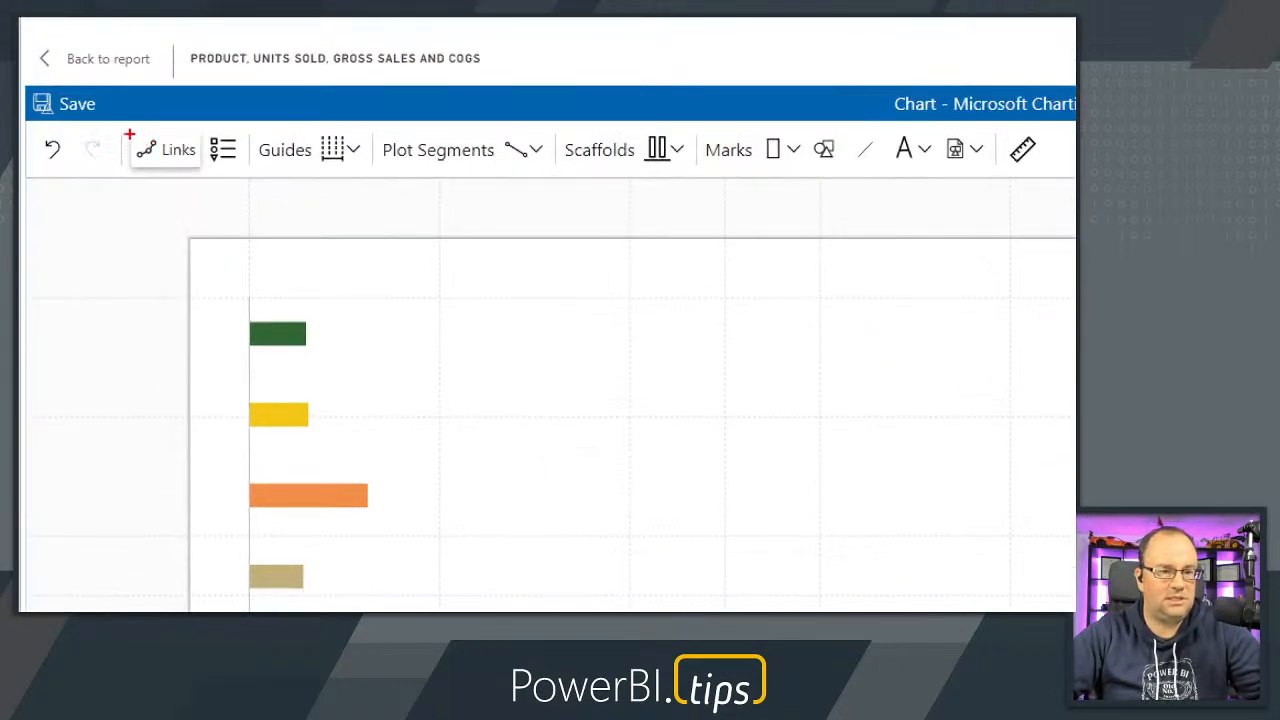
pyautogui.moveTo(108, 118)
pyautogui.mouseDown()
pyautogui.moveTo(177, 183)
pyautogui.moveTo(205, 190)
pyautogui.mouseUp()
pyautogui.moveTo(206, 118)
pyautogui.mouseDown()
pyautogui.moveTo(236, 198)
pyautogui.moveTo(252, 188)
pyautogui.mouseUp()
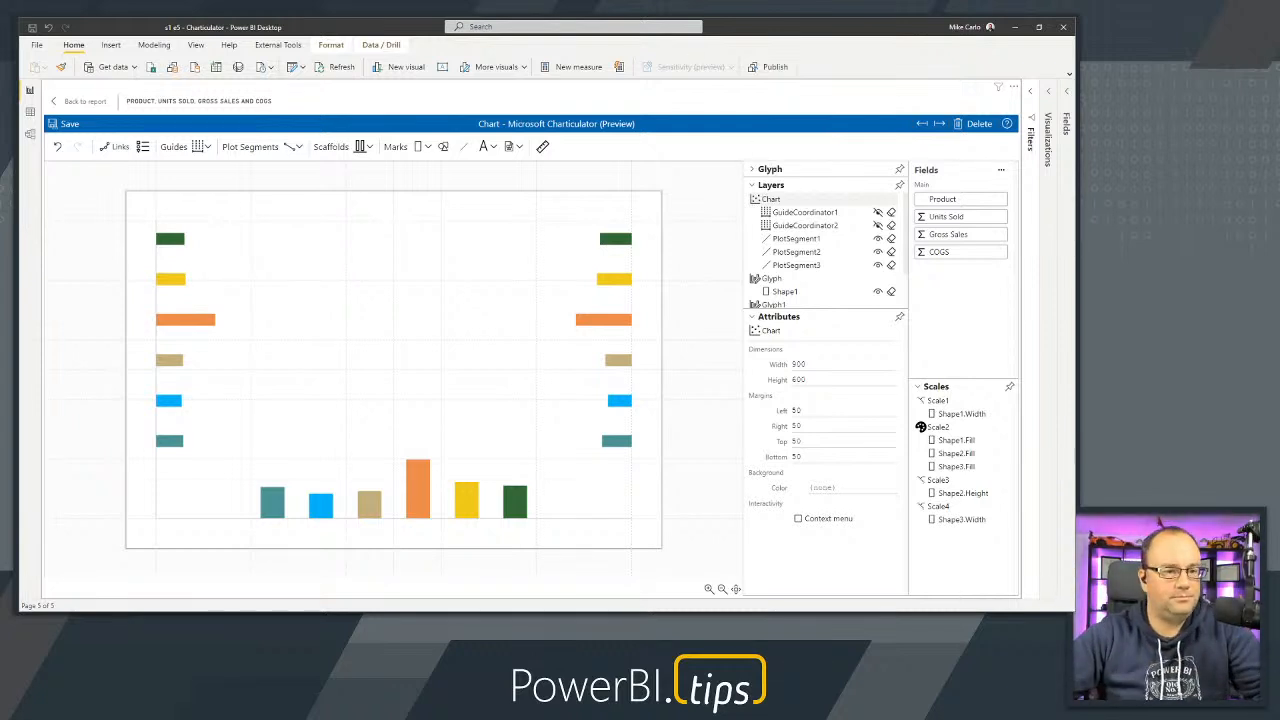
# Create Band links connecting only PlotSegment1 and PlotSegment2.
pyautogui.click(115, 147)
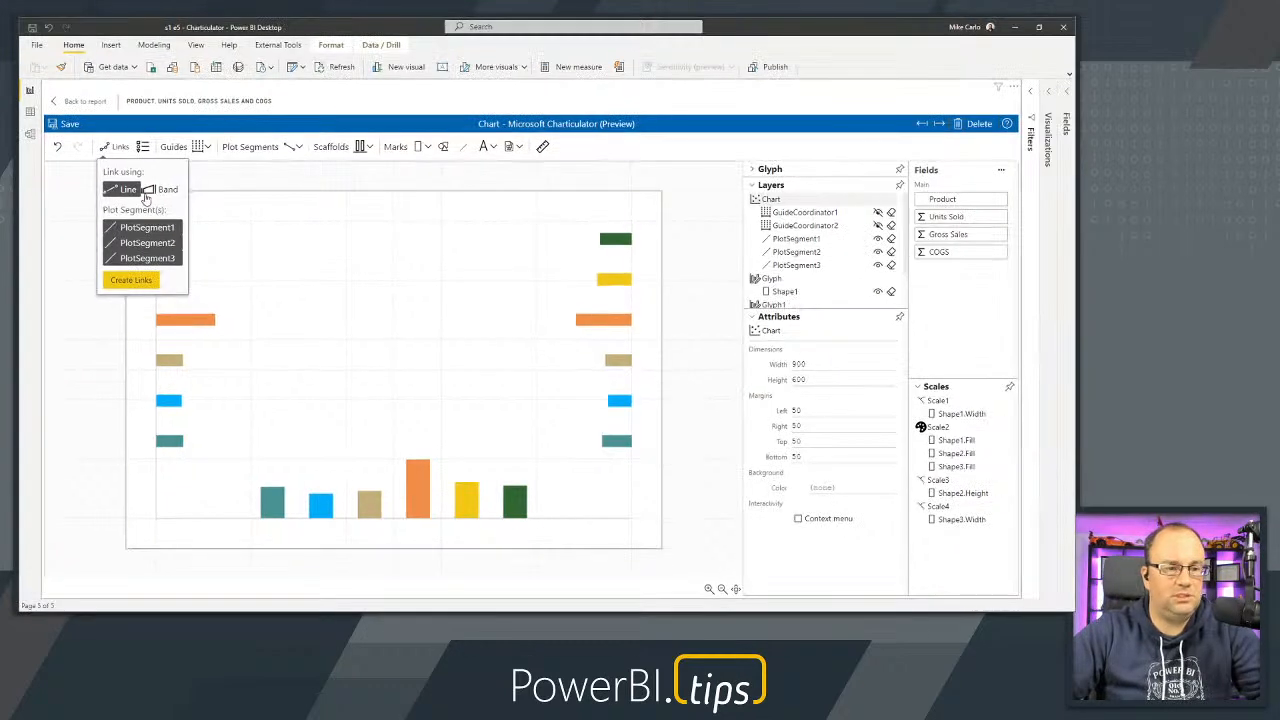
pyautogui.click(152, 190)
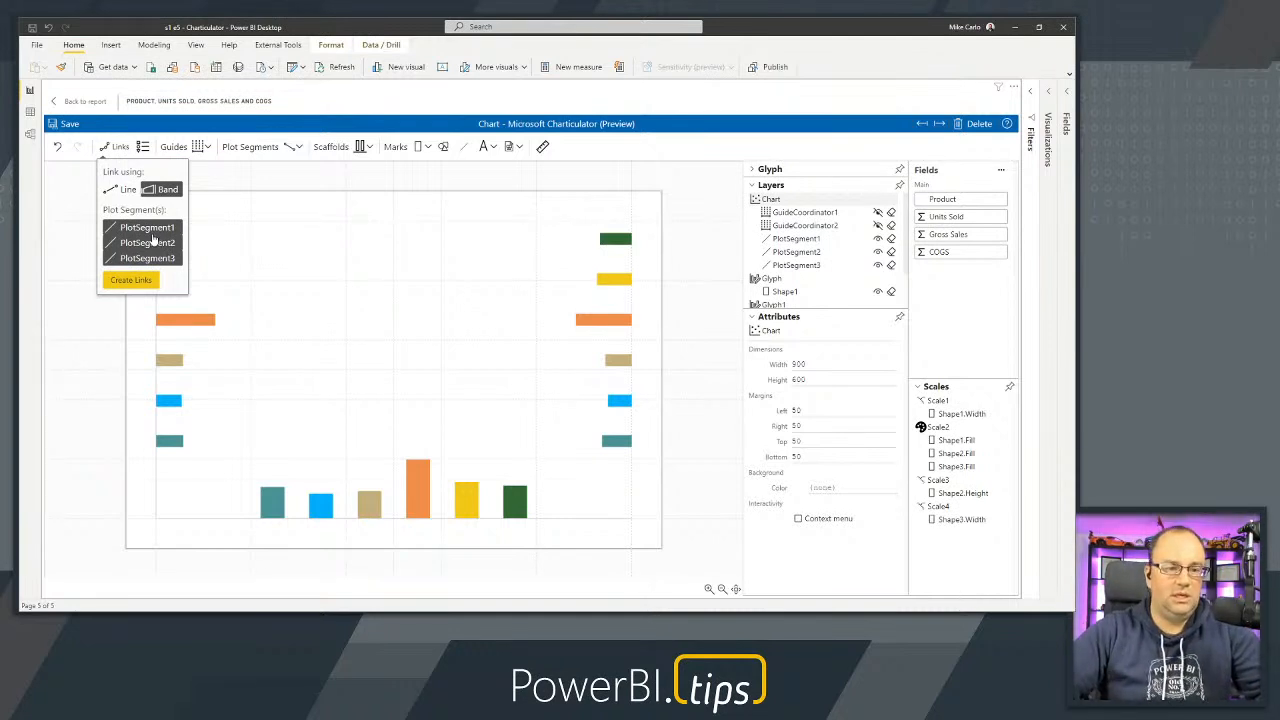
pyautogui.click(150, 236)
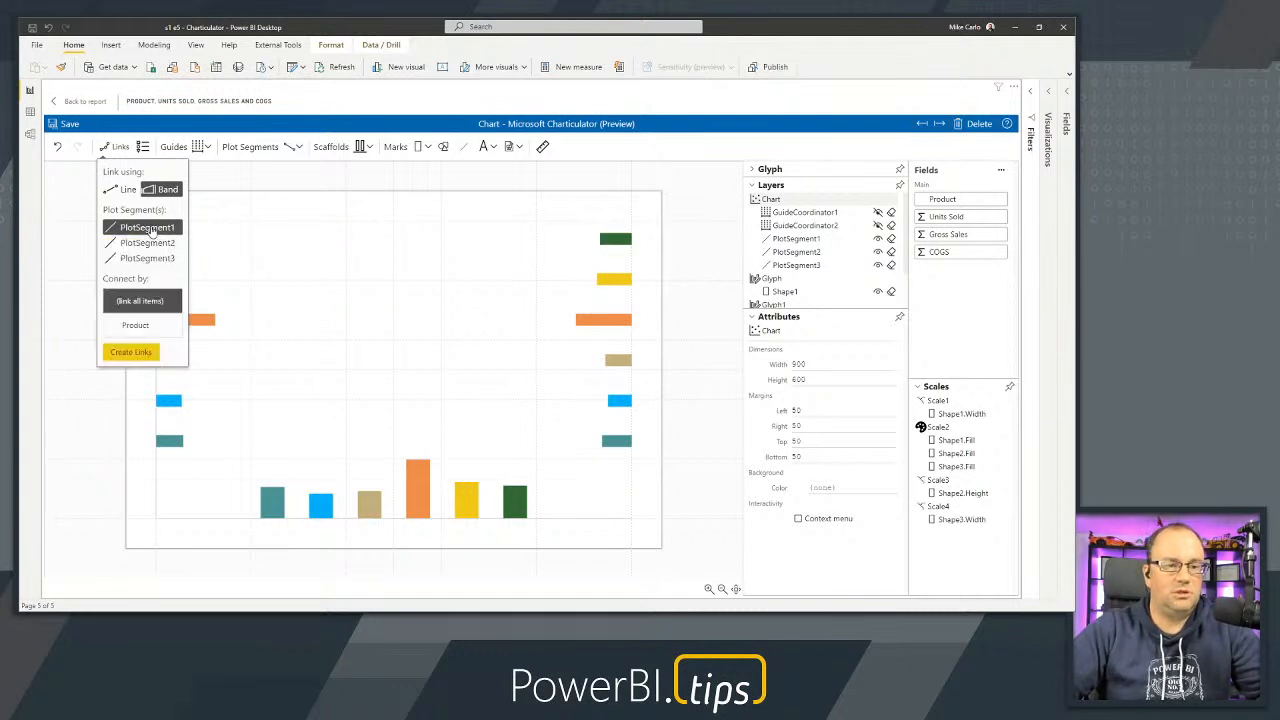
pyautogui.click(154, 247)
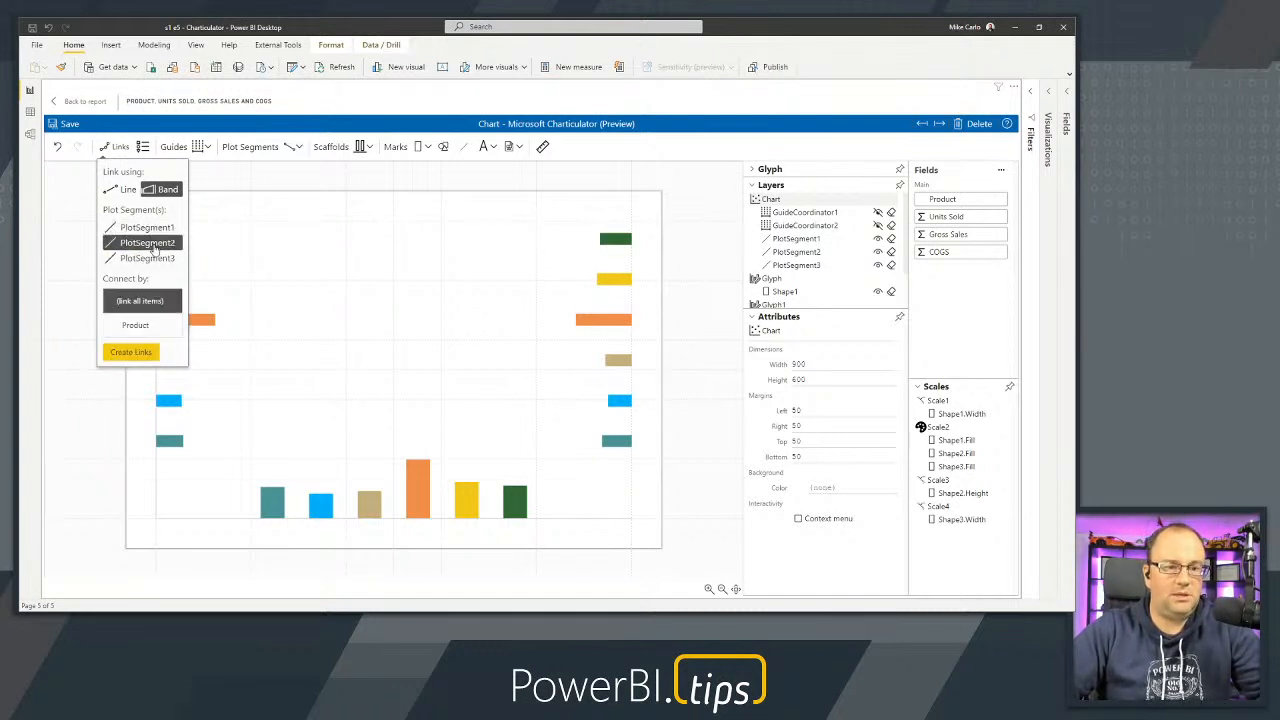
pyautogui.keyDown('shift'); pyautogui.click(155, 233); pyautogui.keyUp('shift')
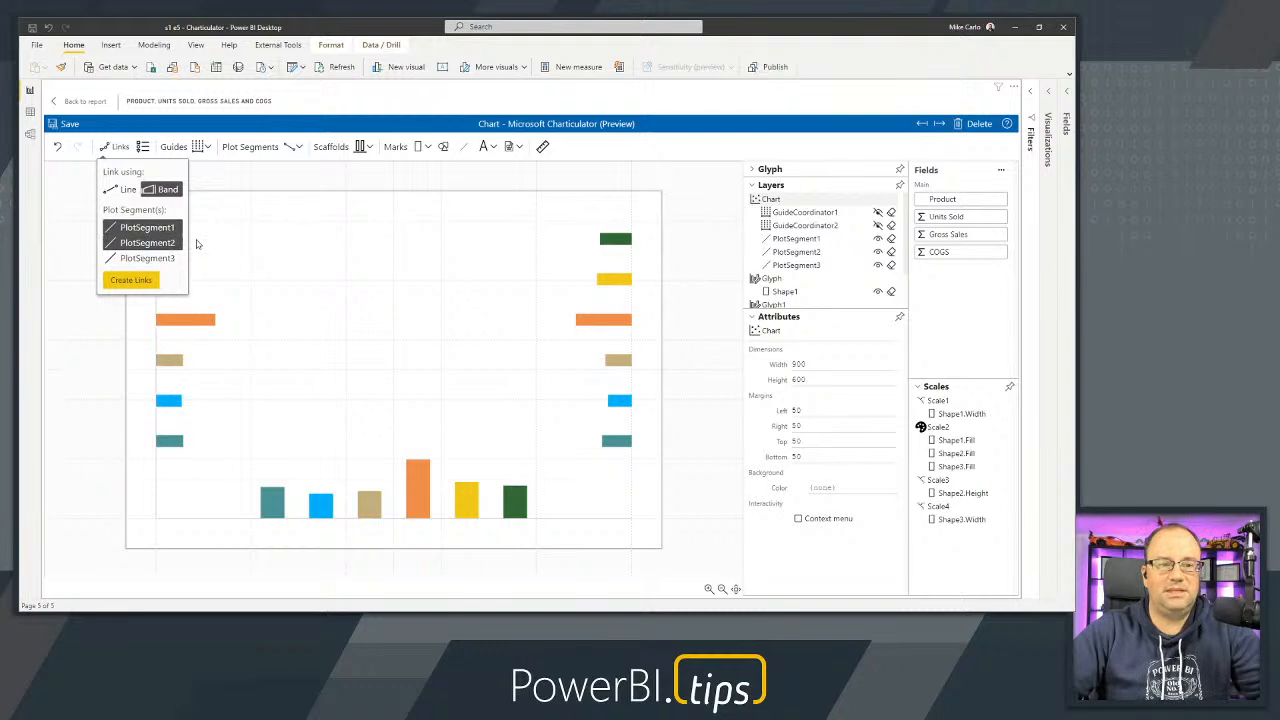
pyautogui.click(131, 281)
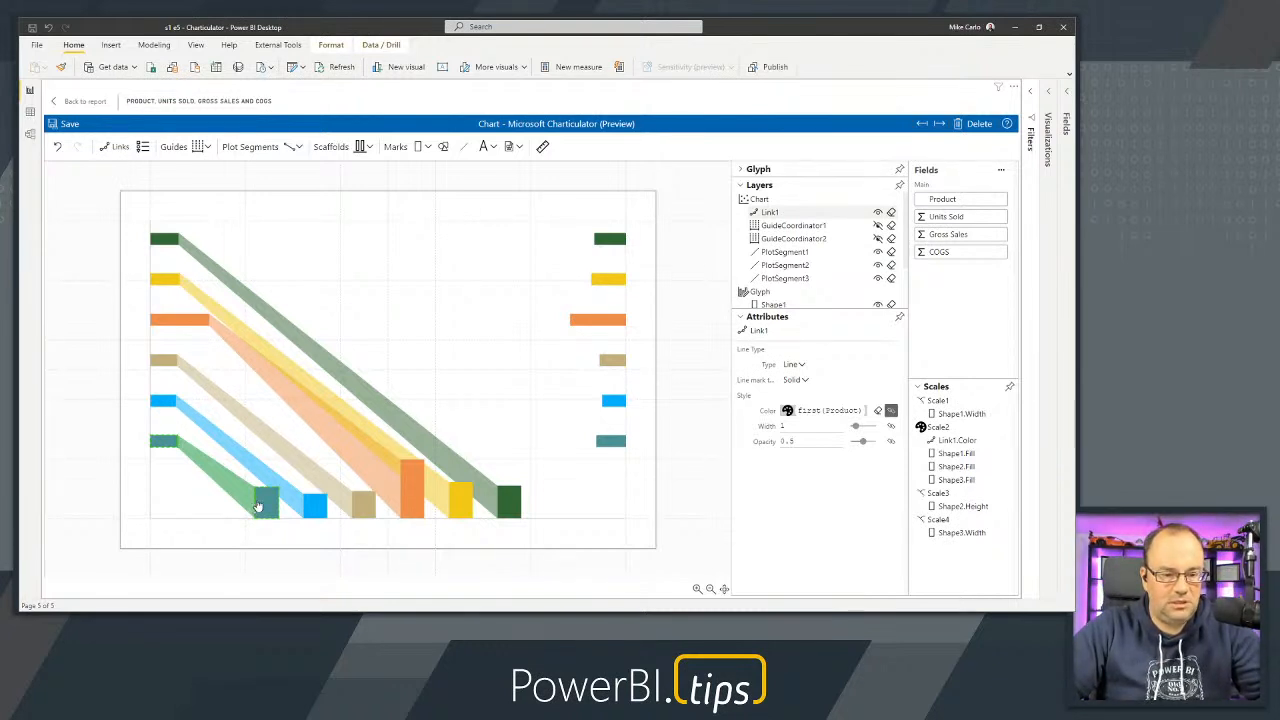
# Anchor the band links to the upper edge of the vertical bars instead of their left edge.
pyautogui.scroll(1, 257, 505)
pyautogui.scroll(-1, 255, 506)
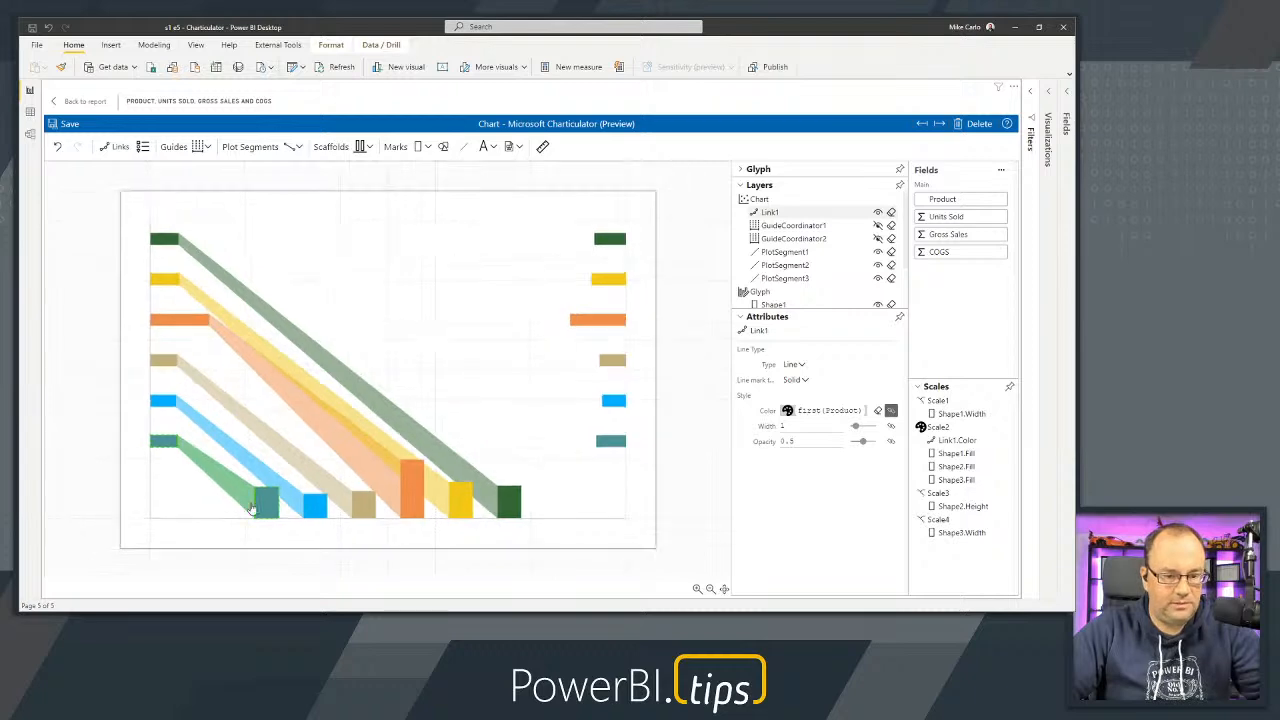
pyautogui.scroll(5, 245, 518)
pyautogui.scroll(2, 245, 518)
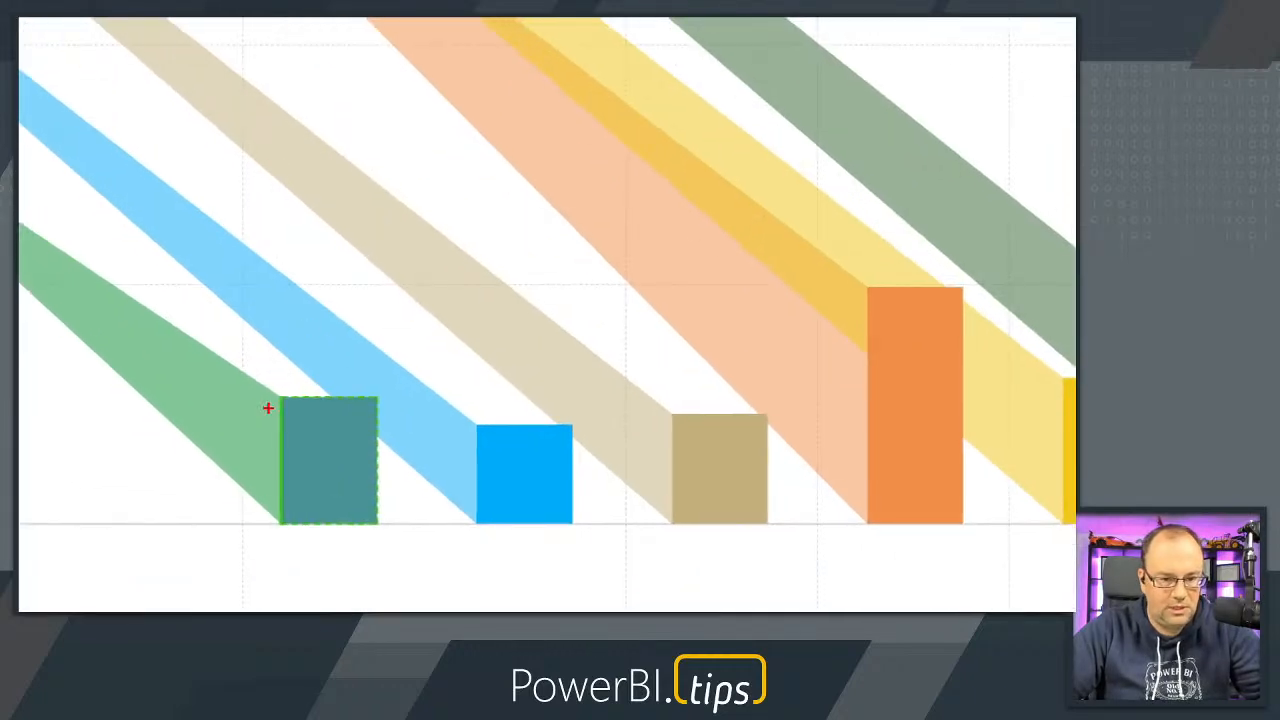
pyautogui.moveTo(275, 380); pyautogui.dragTo(398, 405)
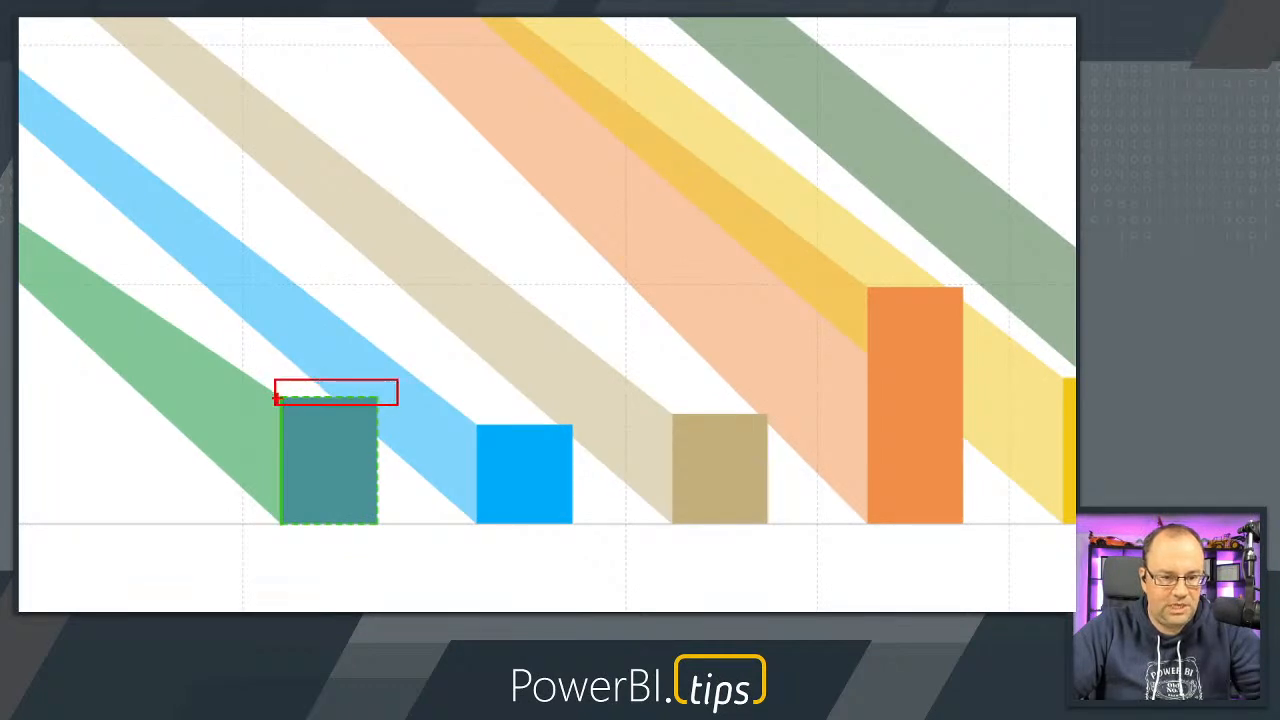
pyautogui.moveTo(271, 392); pyautogui.dragTo(293, 538)
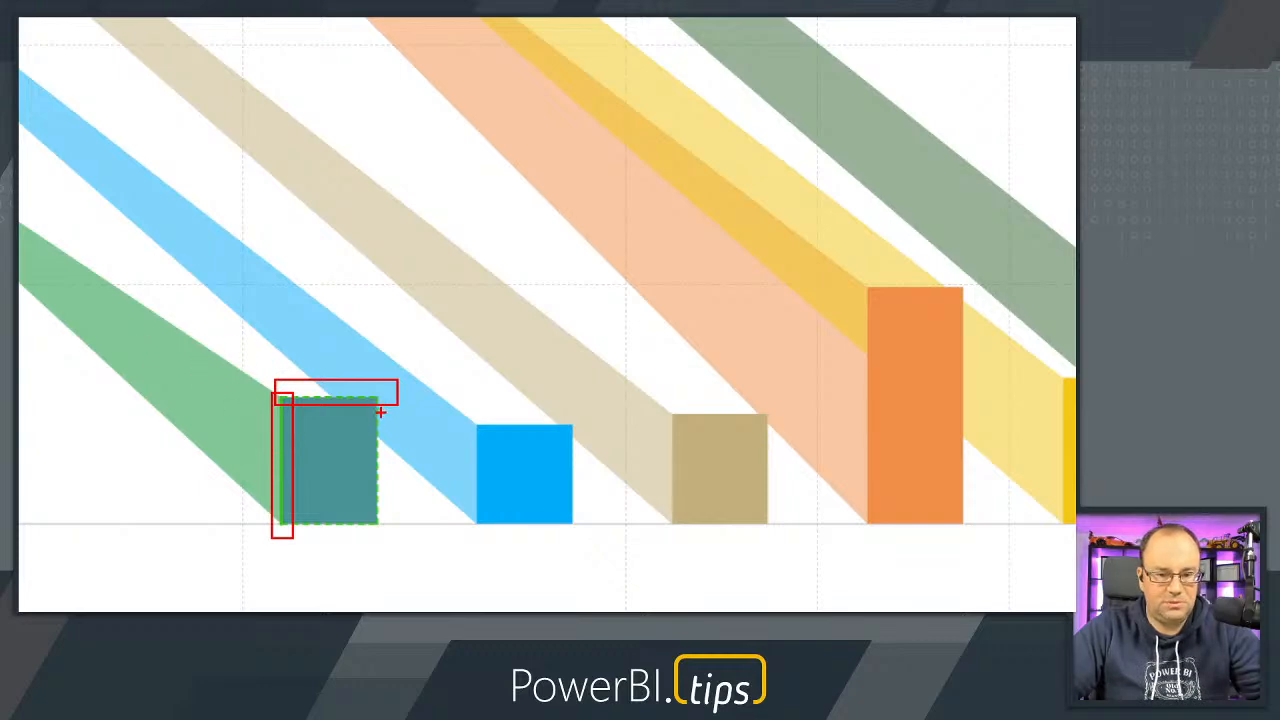
pyautogui.press('Escape')
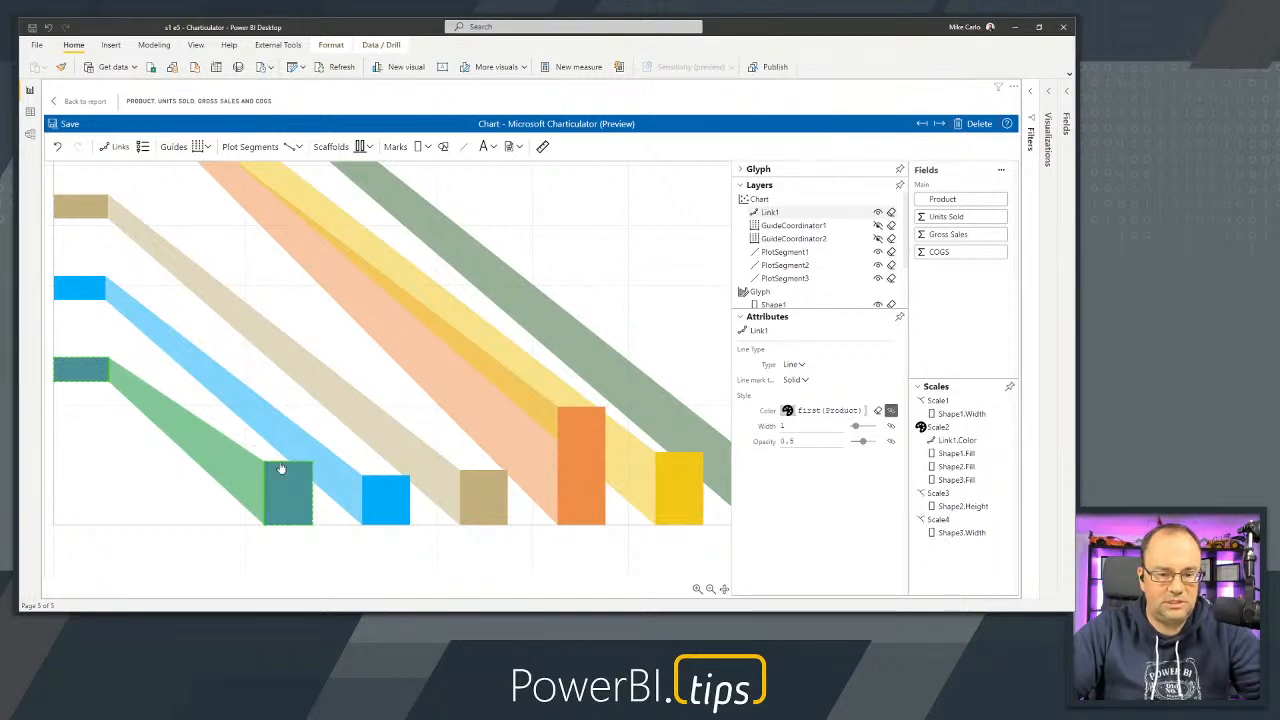
pyautogui.click(281, 467)
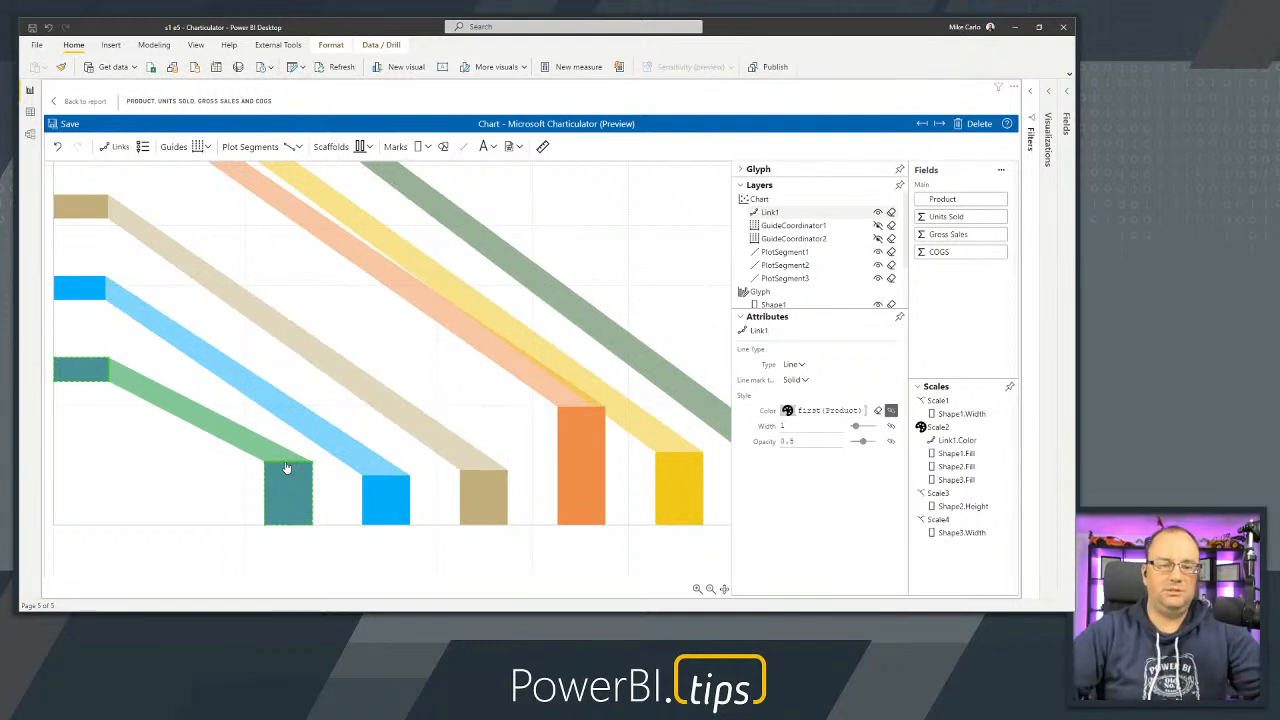
# Try the band links at an opacity of 1 and about 0.36, finishing with 0.5.
pyautogui.scroll(-2, 286, 467)
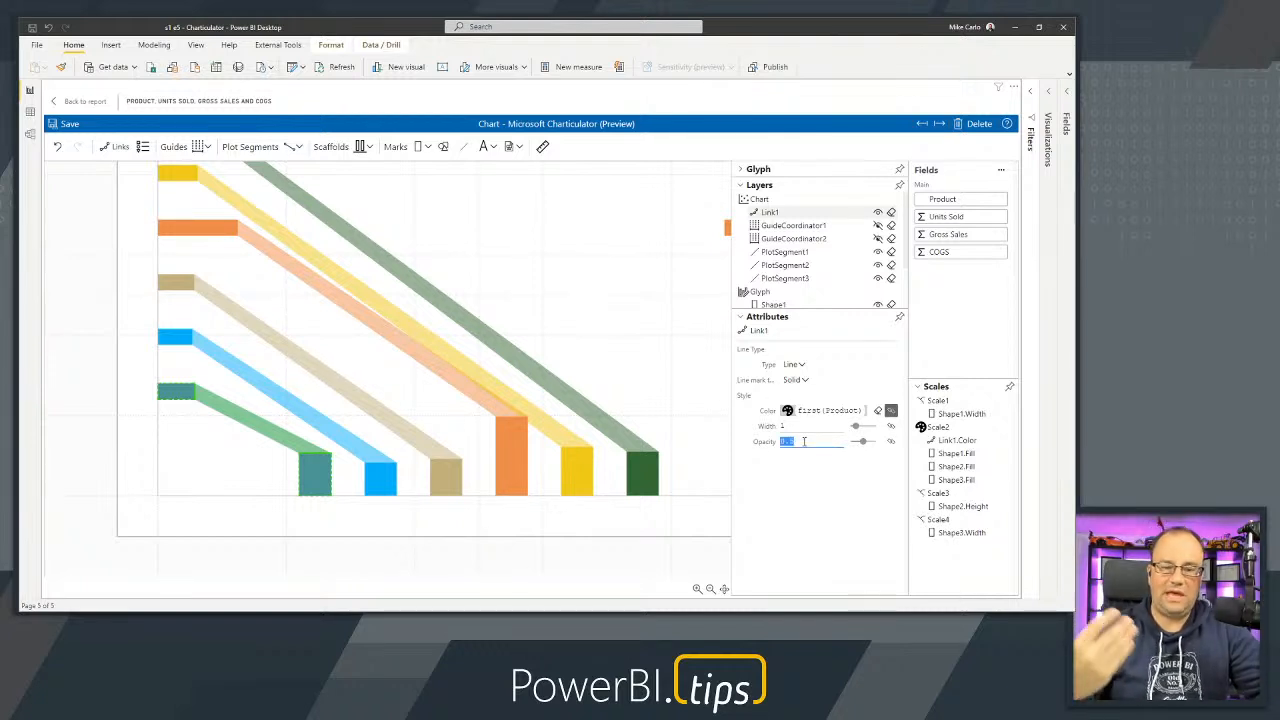
pyautogui.moveTo(862, 441); pyautogui.dragTo(875, 444)
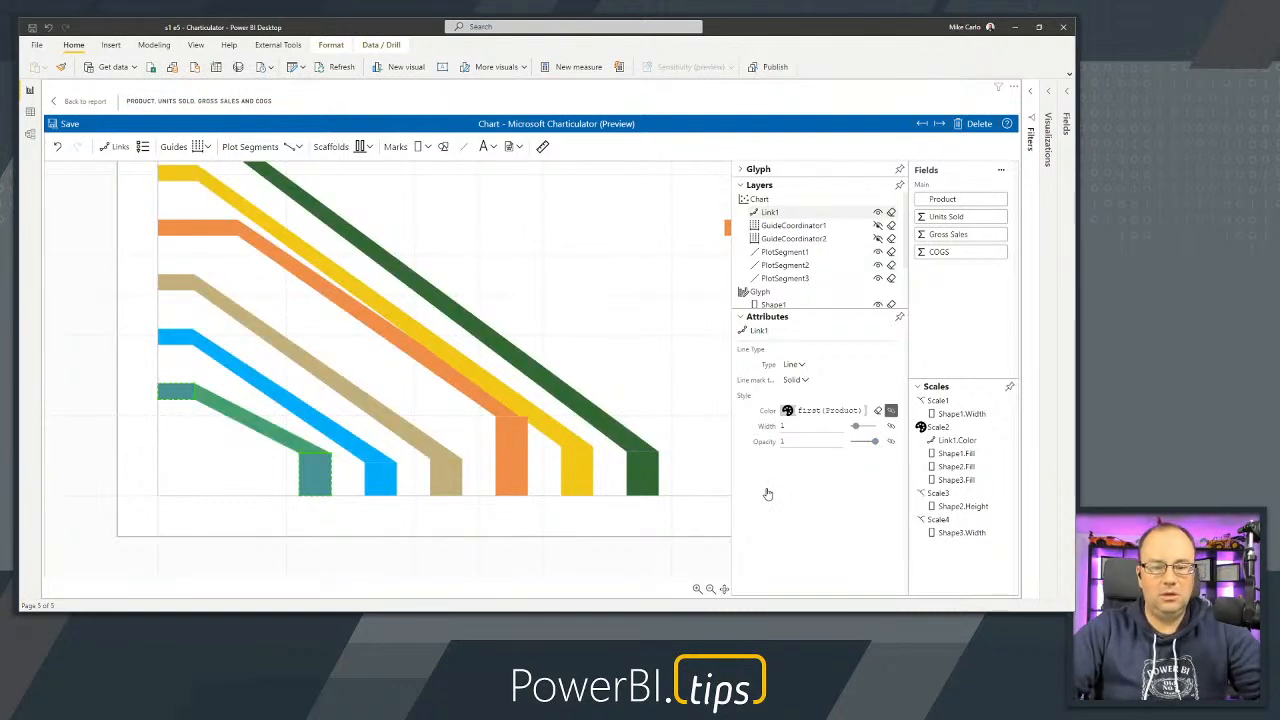
pyautogui.click(873, 443)
pyautogui.moveTo(872, 444); pyautogui.dragTo(862, 449)
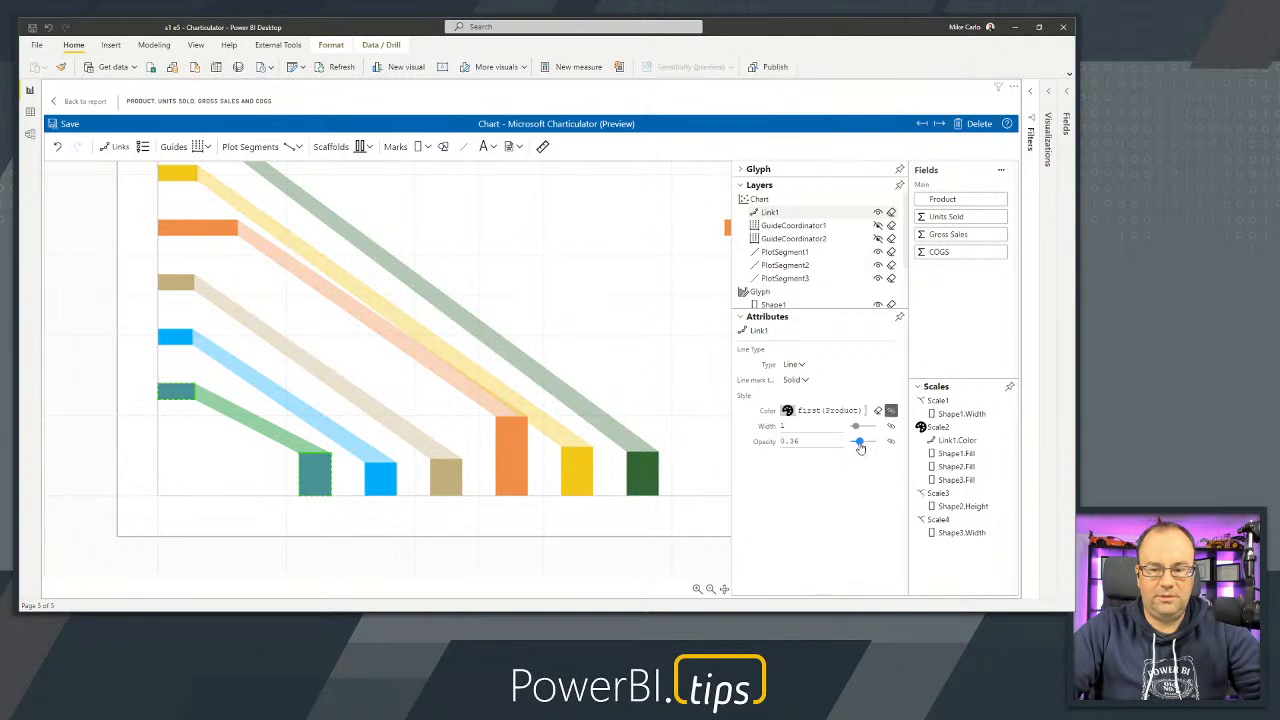
pyautogui.click(790, 441)
pyautogui.write('.')
pyautogui.press('Tab')
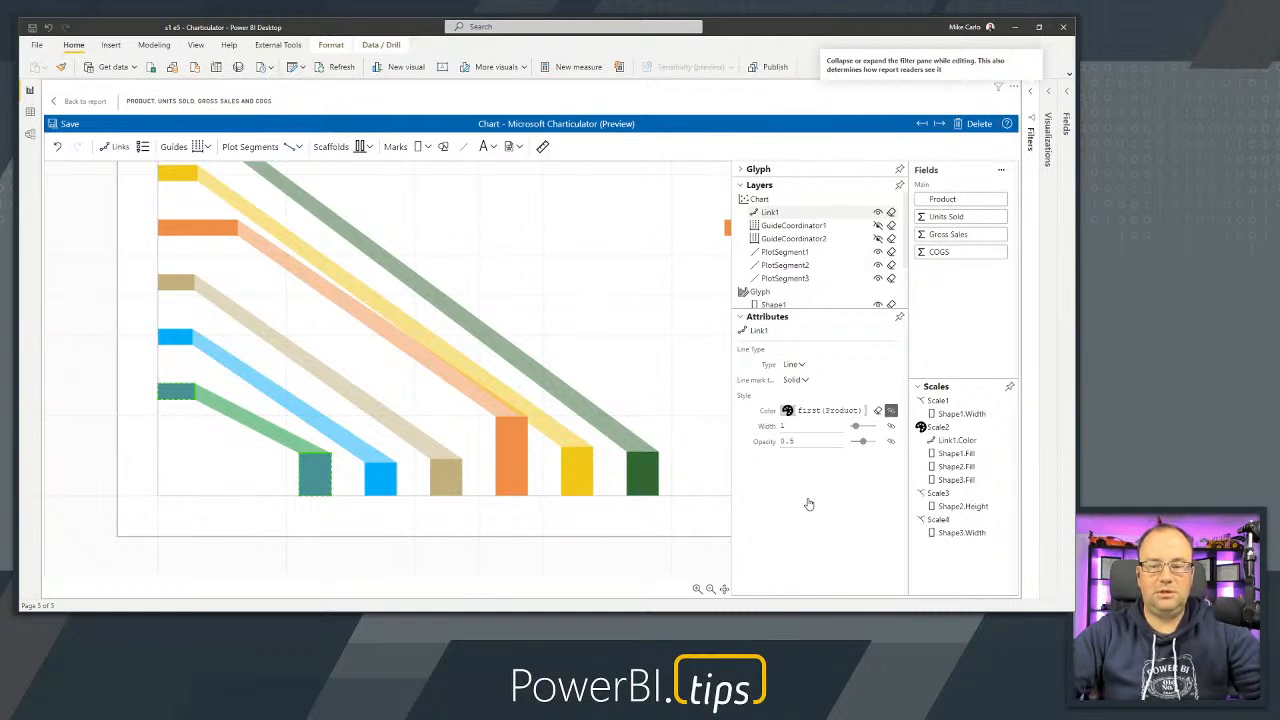
# Change the band links' line type to Bezier and raise their curveness to about 181.82.
pyautogui.click(795, 365)
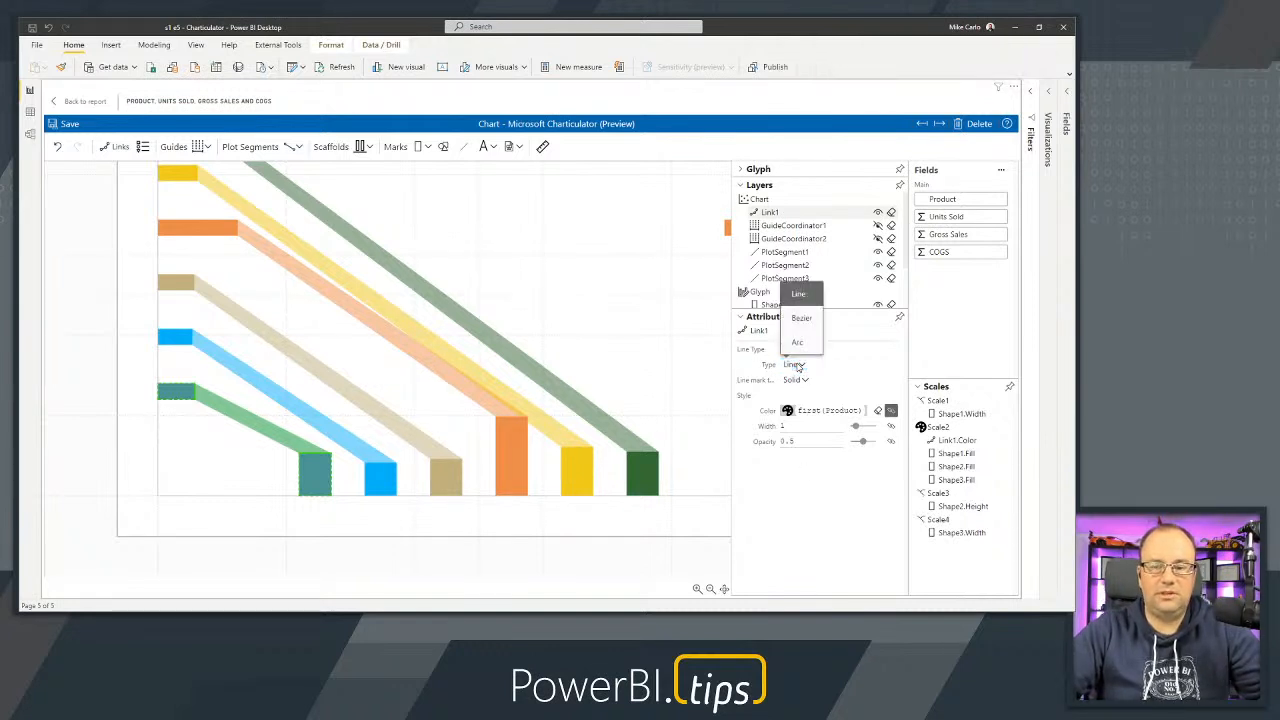
pyautogui.click(795, 319)
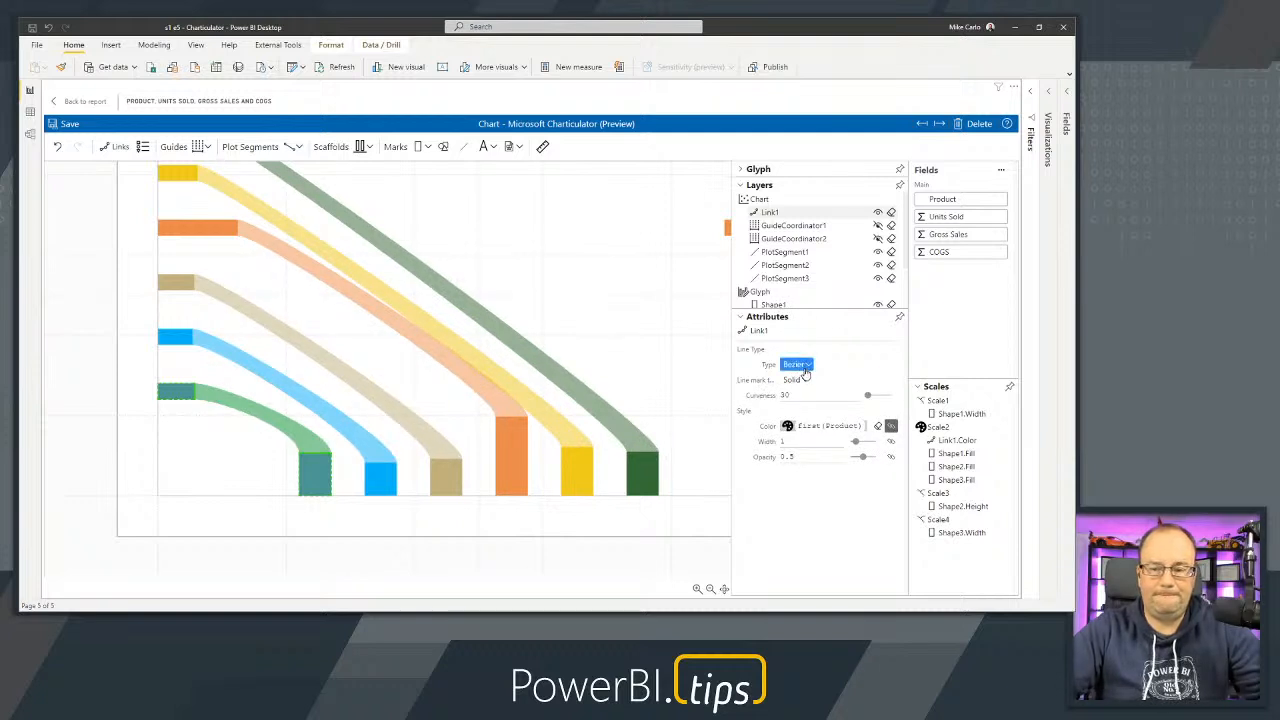
pyautogui.click(869, 396)
pyautogui.moveTo(871, 400); pyautogui.dragTo(876, 401)
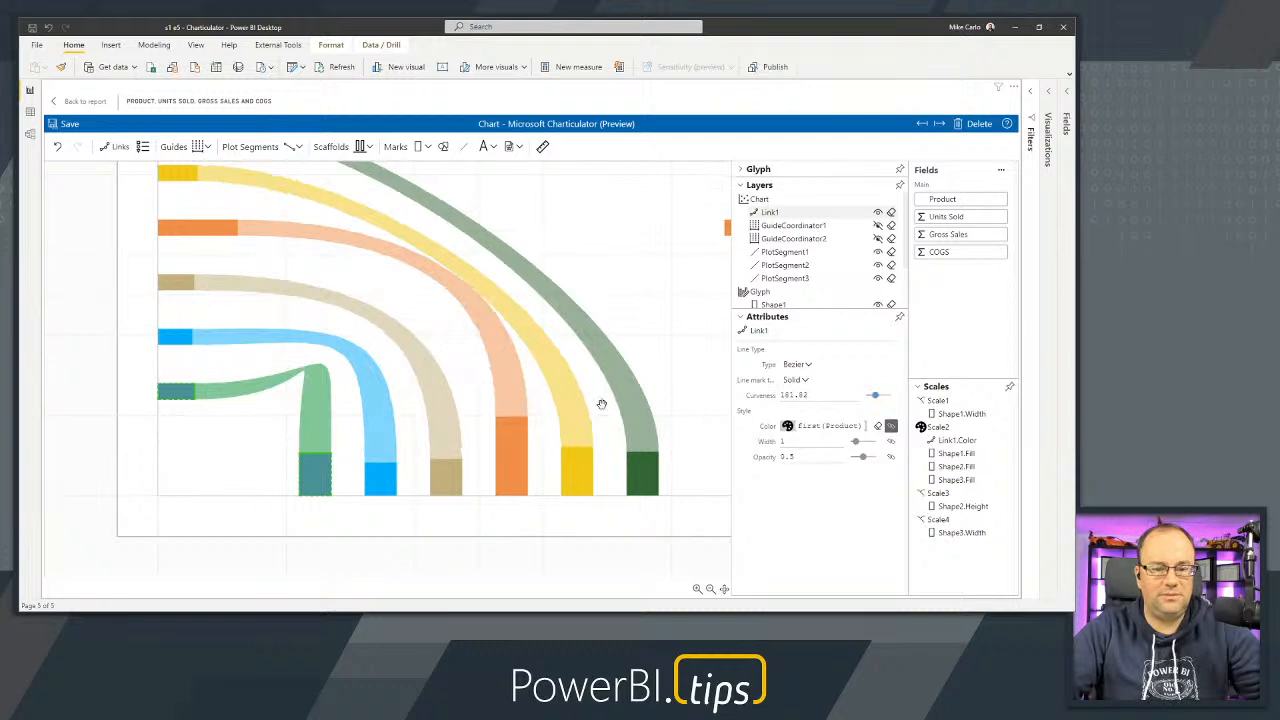
pyautogui.scroll(-3, 510, 495)
pyautogui.scroll(1, 548, 460)
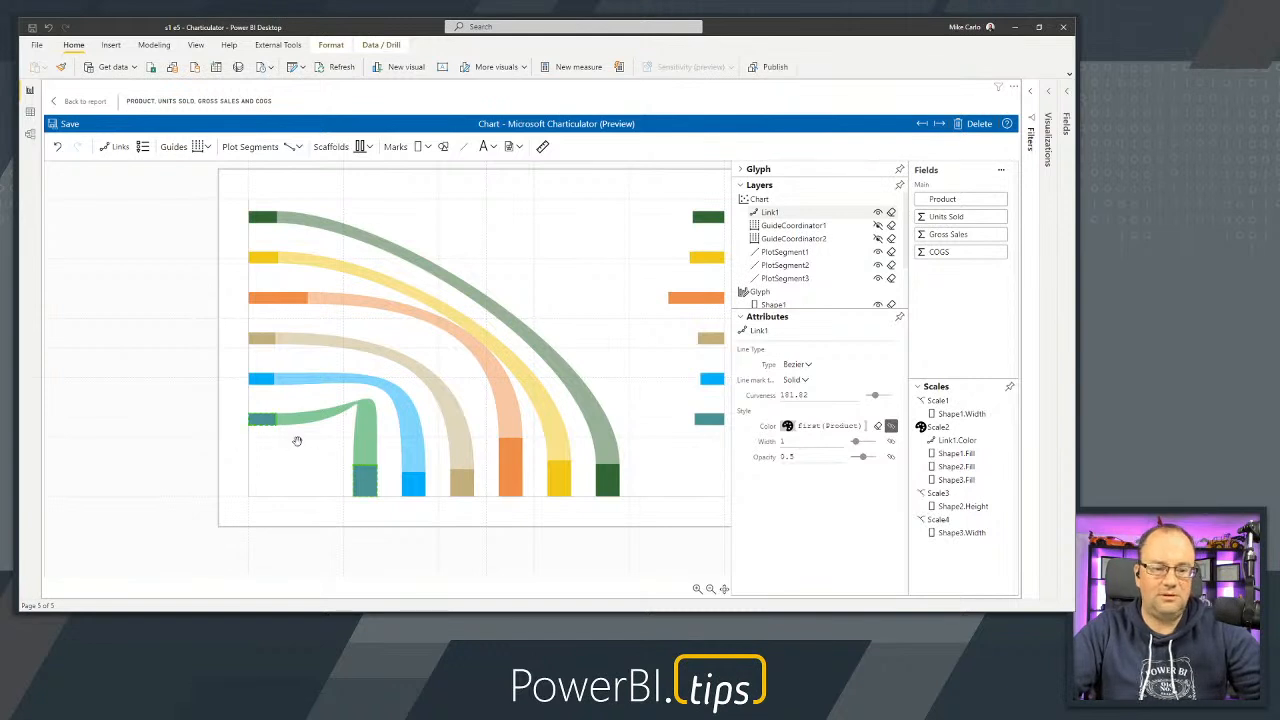
pyautogui.scroll(-2, 645, 430)
pyautogui.scroll(1, 707, 408)
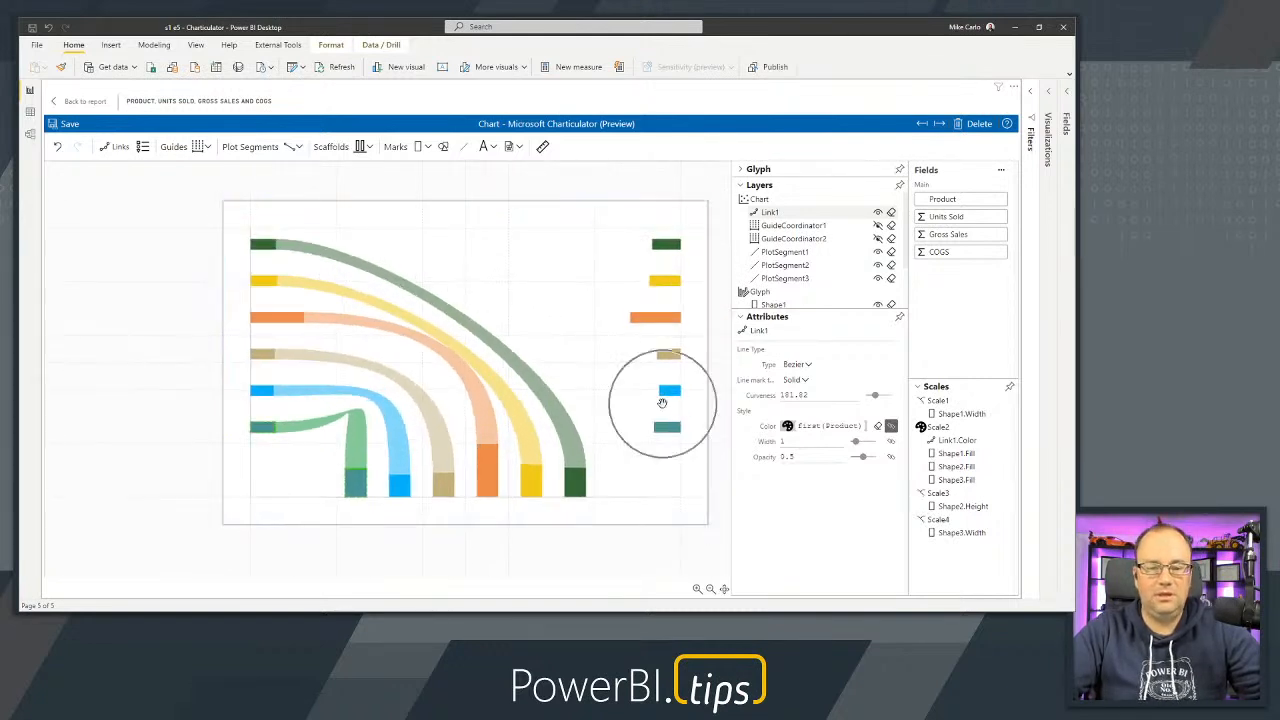
# Create Band links connecting only PlotSegment2 and PlotSegment3.
pyautogui.click(587, 330)
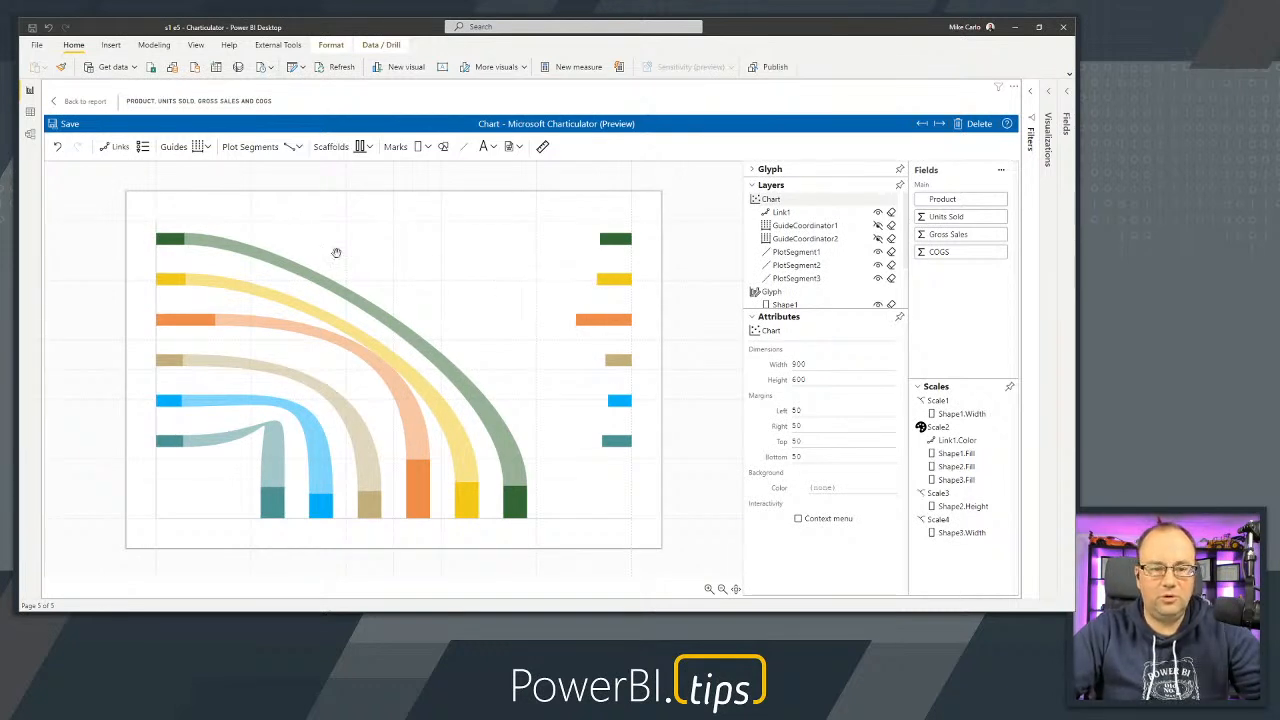
pyautogui.click(117, 148)
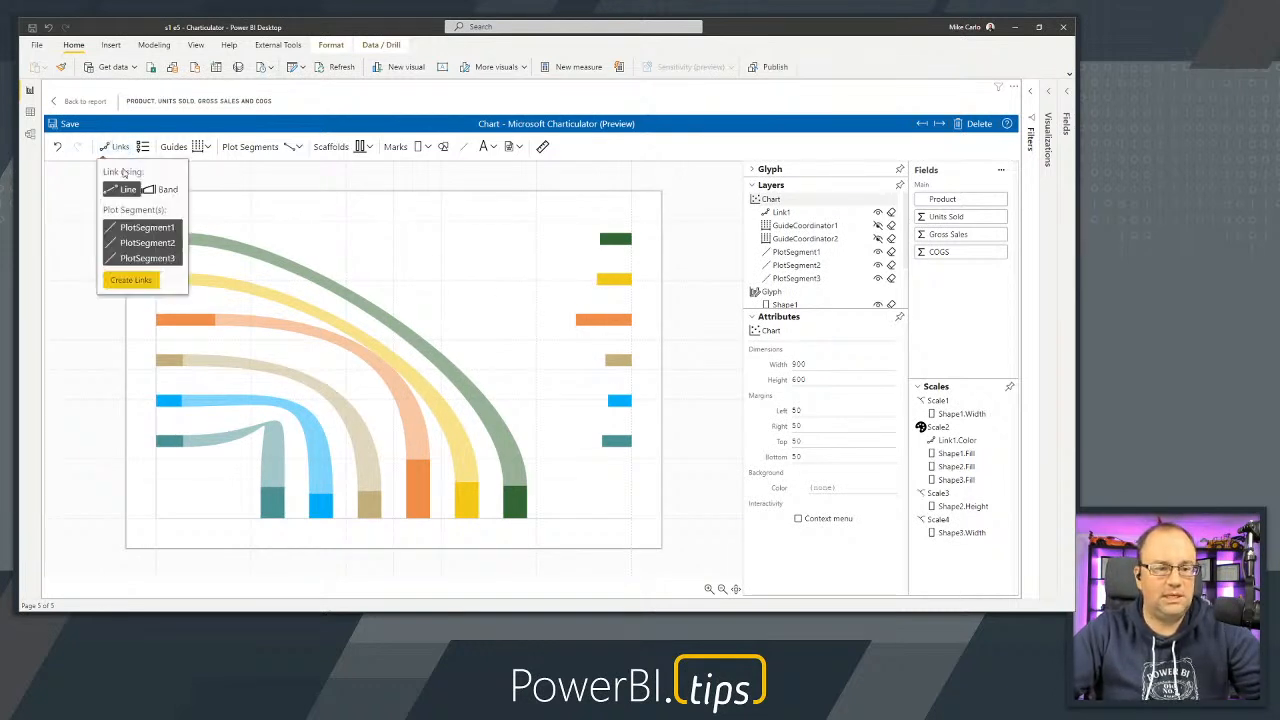
pyautogui.click(160, 190)
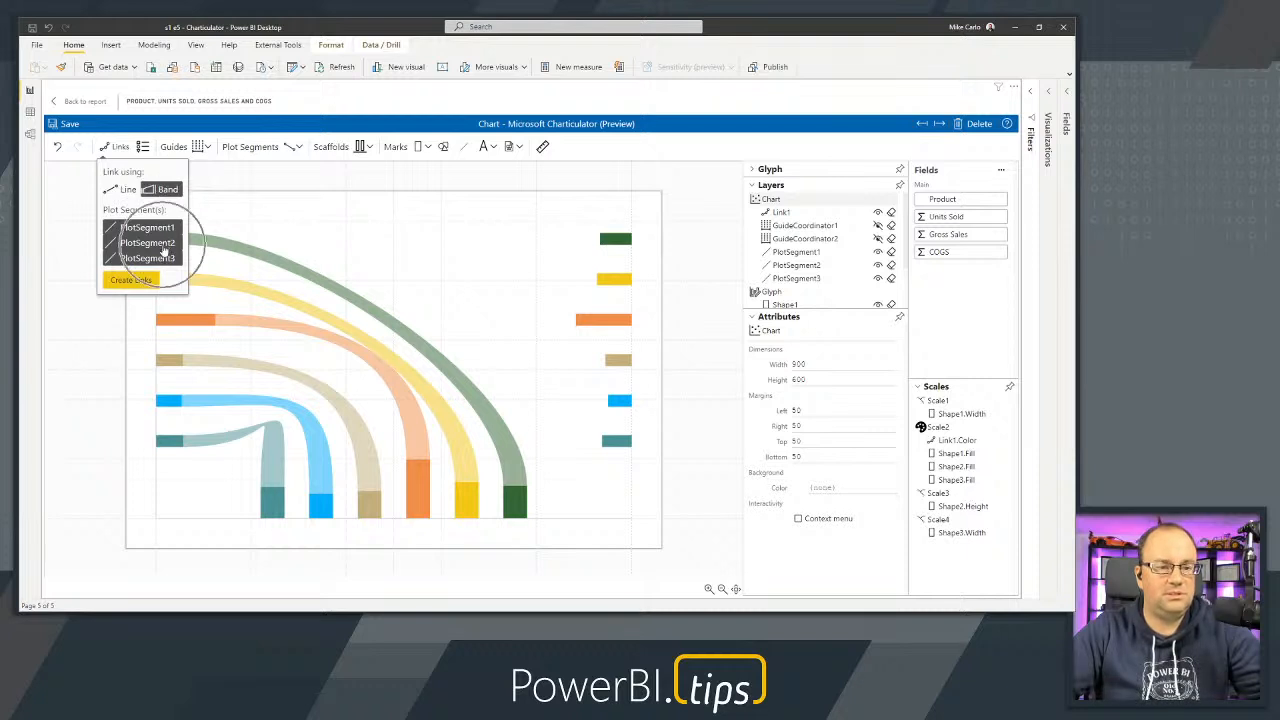
pyautogui.click(163, 248)
pyautogui.keyDown('ctrl'); pyautogui.click(163, 262); pyautogui.keyUp('ctrl')
pyautogui.click(130, 281)
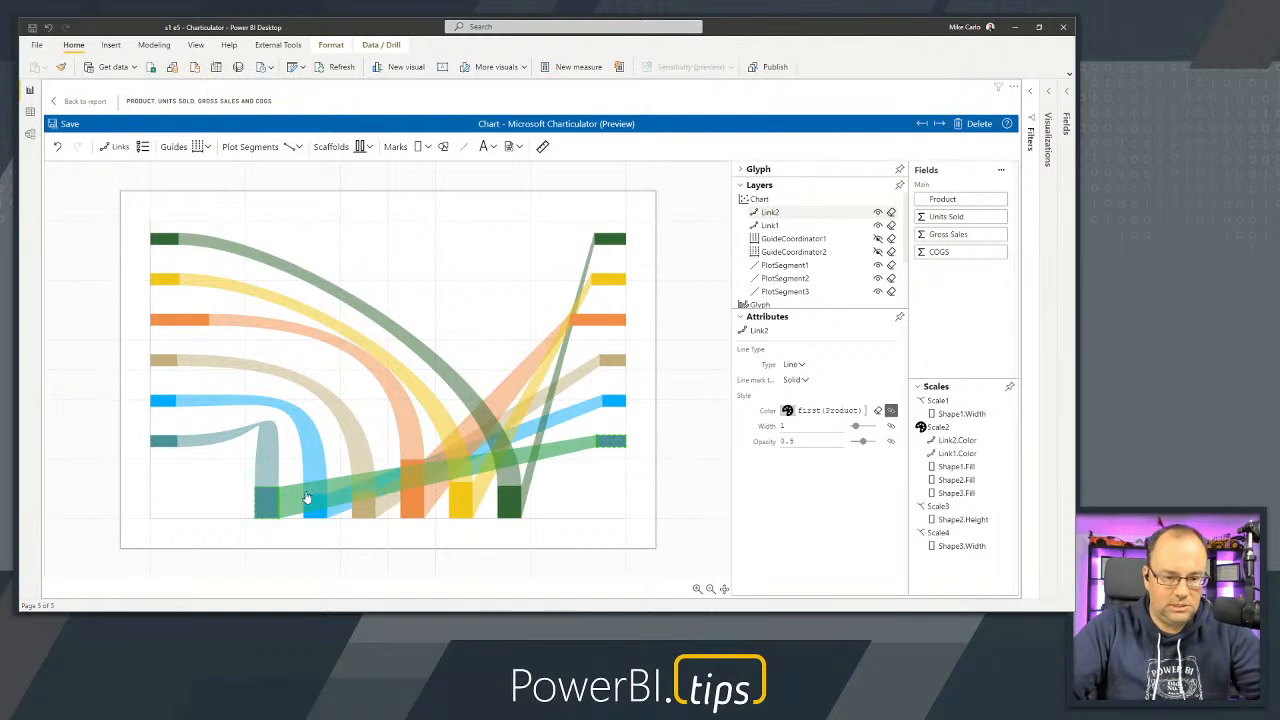
# Anchor the new band links to the upper edge of the vertical bars instead of their side edge.
pyautogui.scroll(2, 265, 508)
pyautogui.scroll(3, 263, 514)
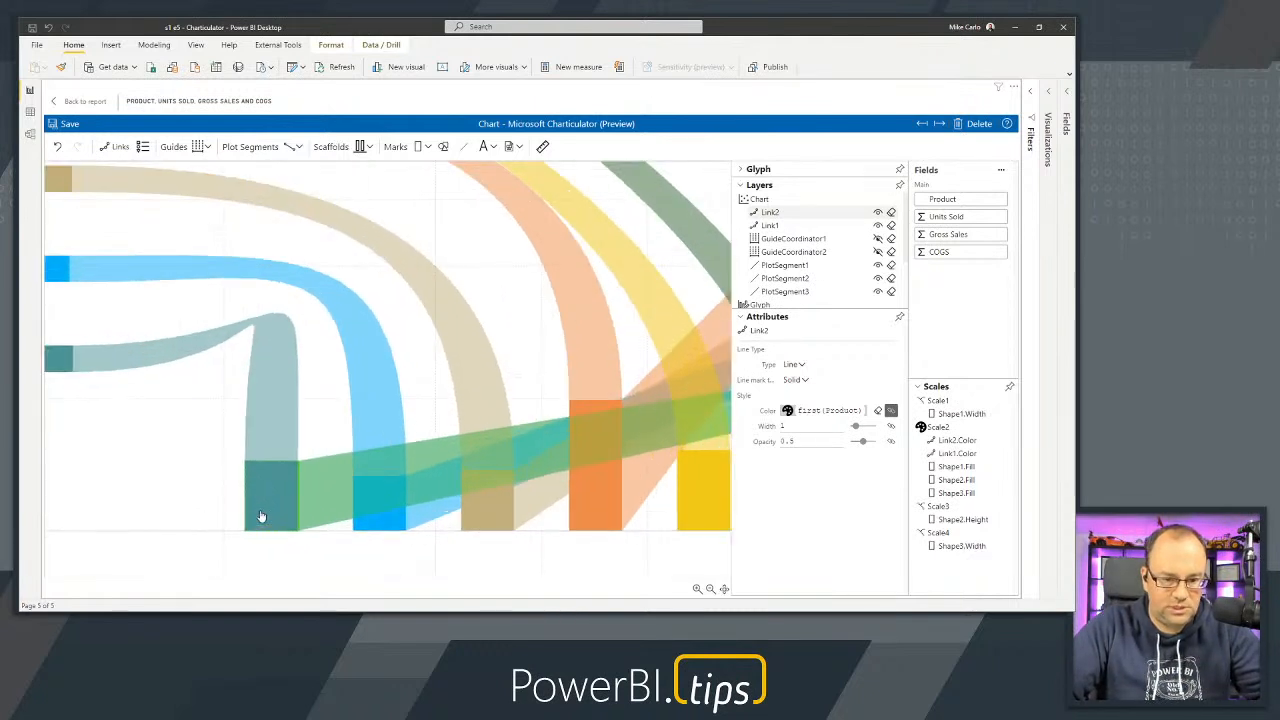
pyautogui.moveTo(323, 480); pyautogui.dragTo(297, 437)
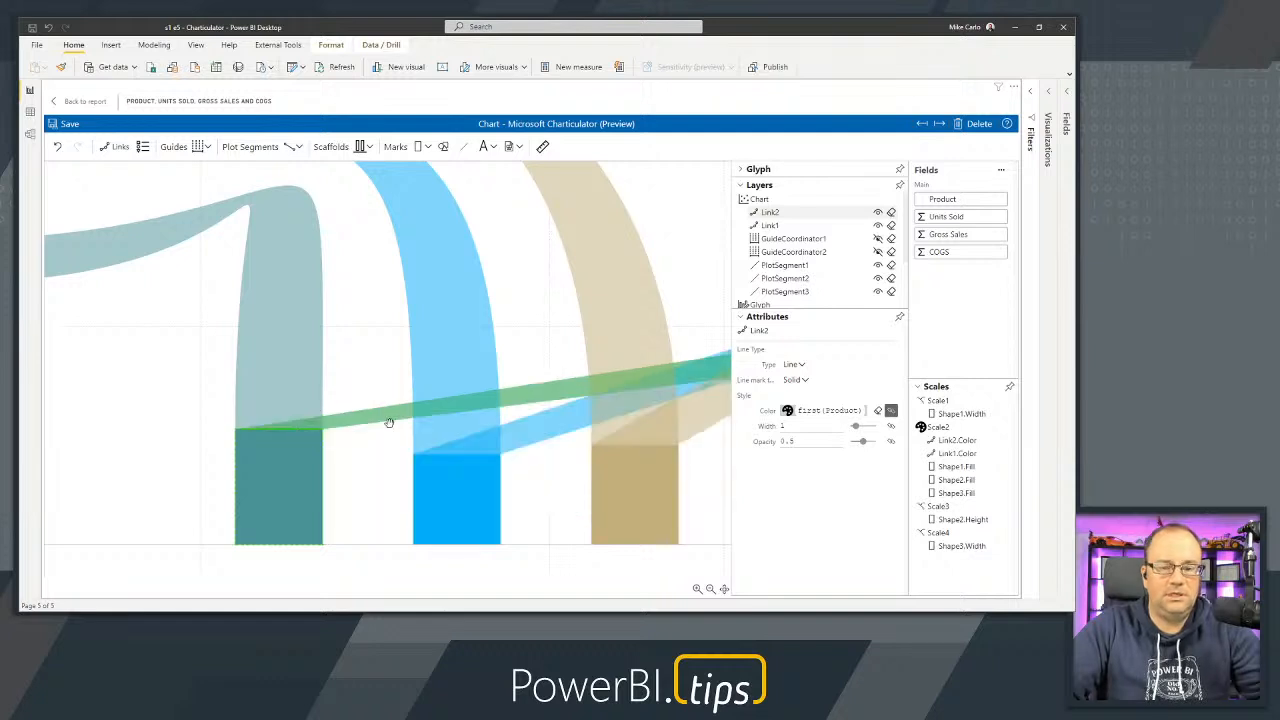
# Change Link2's line type to Bezier and raise its curveness to about 193.18.
pyautogui.scroll(-5, 381, 422)
pyautogui.click(796, 364)
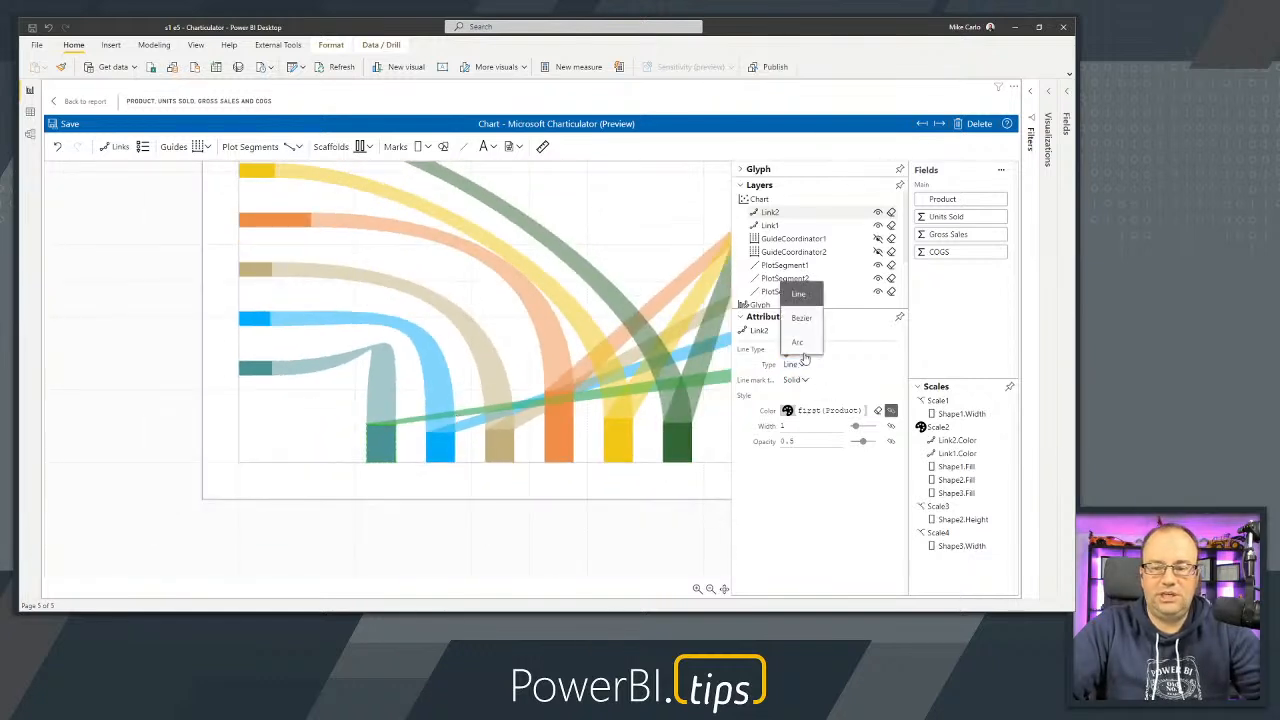
pyautogui.click(801, 318)
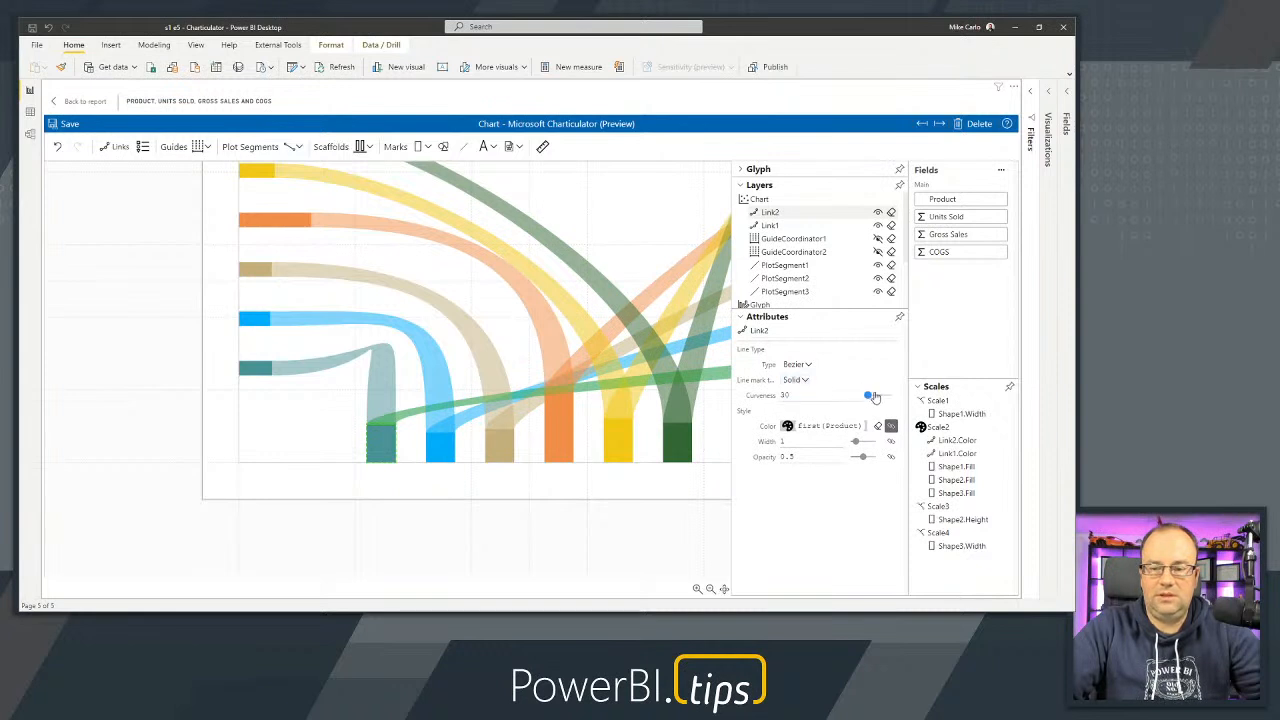
pyautogui.moveTo(871, 398); pyautogui.dragTo(874, 398)
pyautogui.scroll(-3, 651, 423)
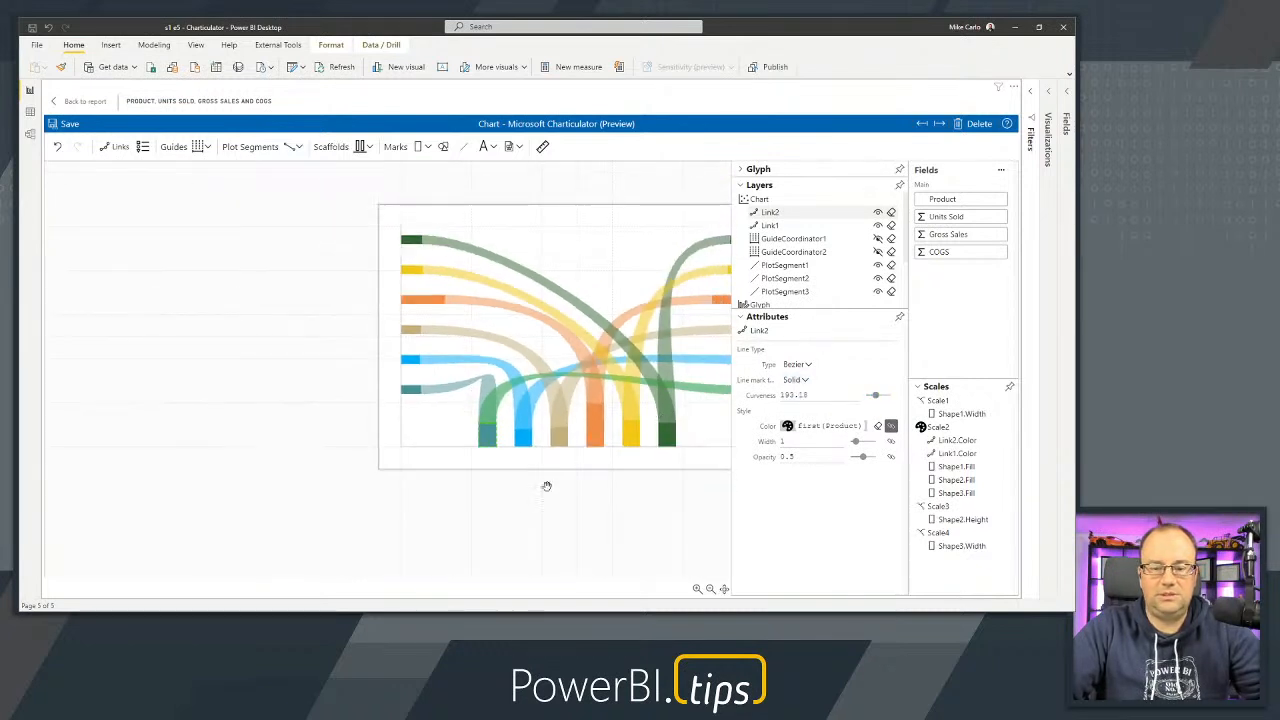
pyautogui.moveTo(523, 500); pyautogui.dragTo(337, 514)
# Try a different width for Link2's bands and restore it to 1.
pyautogui.moveTo(853, 440); pyautogui.dragTo(856, 447)
pyautogui.doubleClick(821, 447)
pyautogui.write('1')
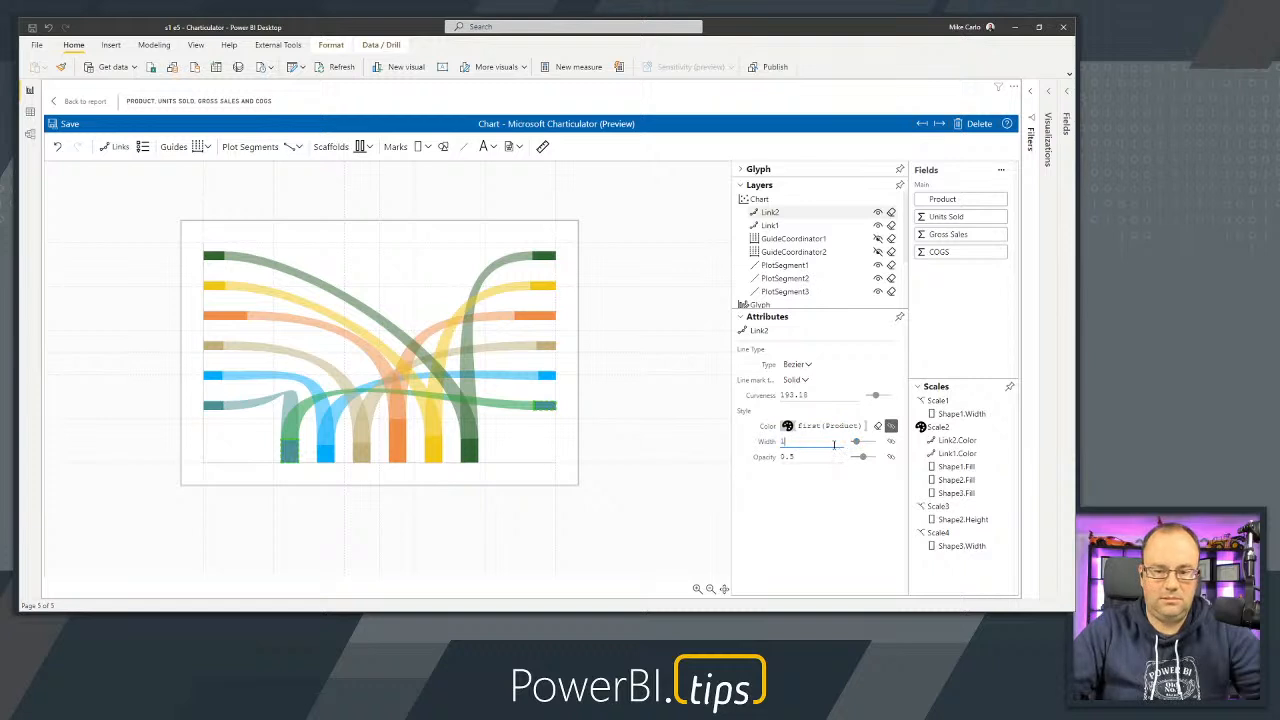
pyautogui.press('Tab')
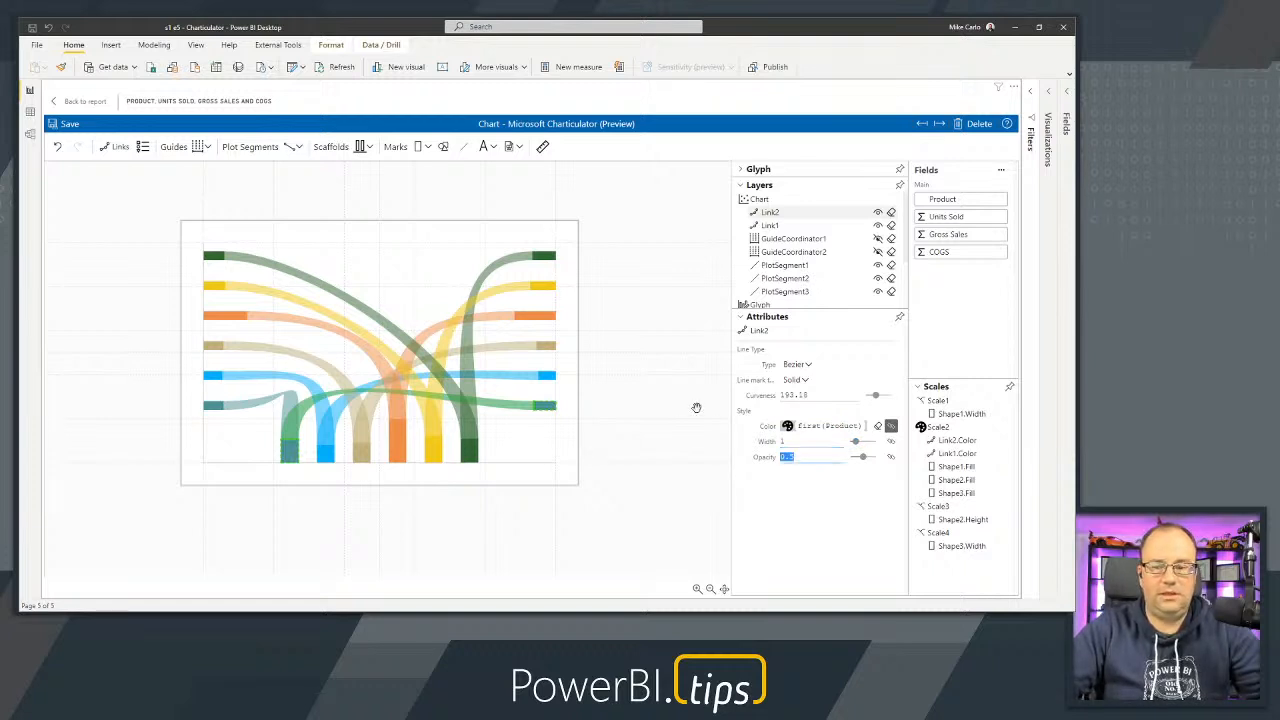
# Raise Link2's curveness to about 272.73 and round it to 270.
pyautogui.moveTo(872, 398); pyautogui.dragTo(880, 399)
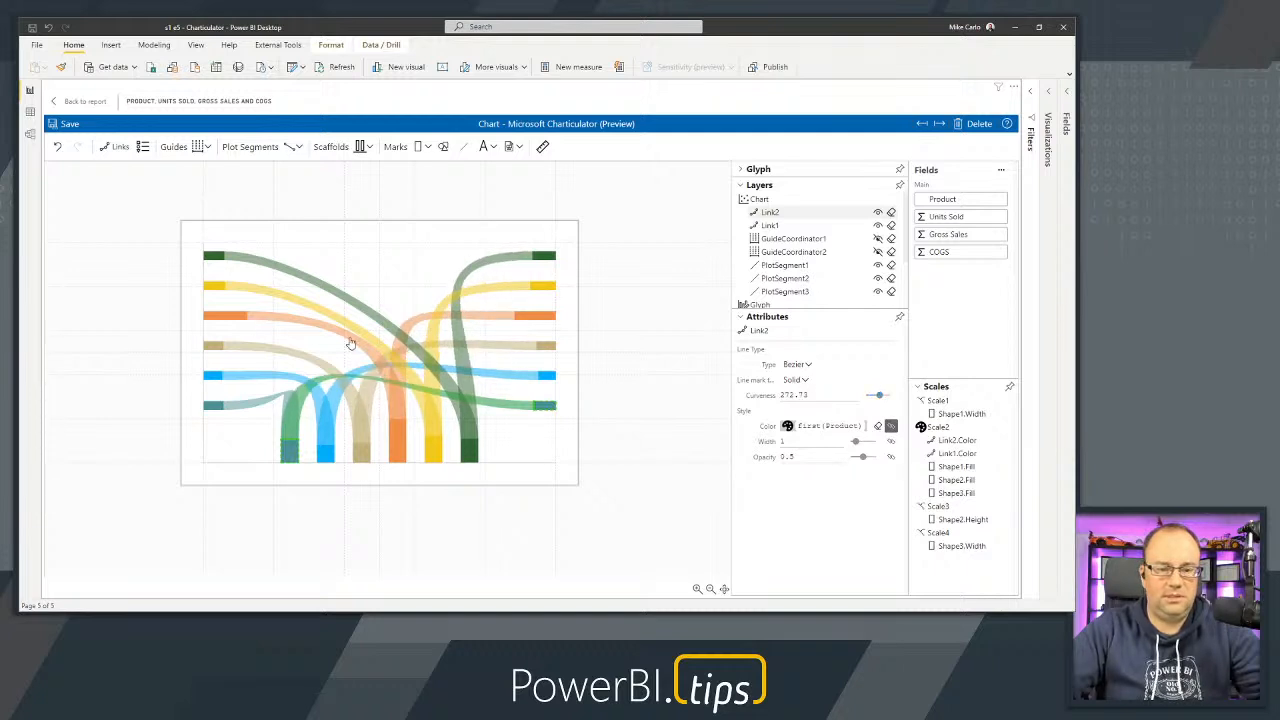
pyautogui.doubleClick(793, 395)
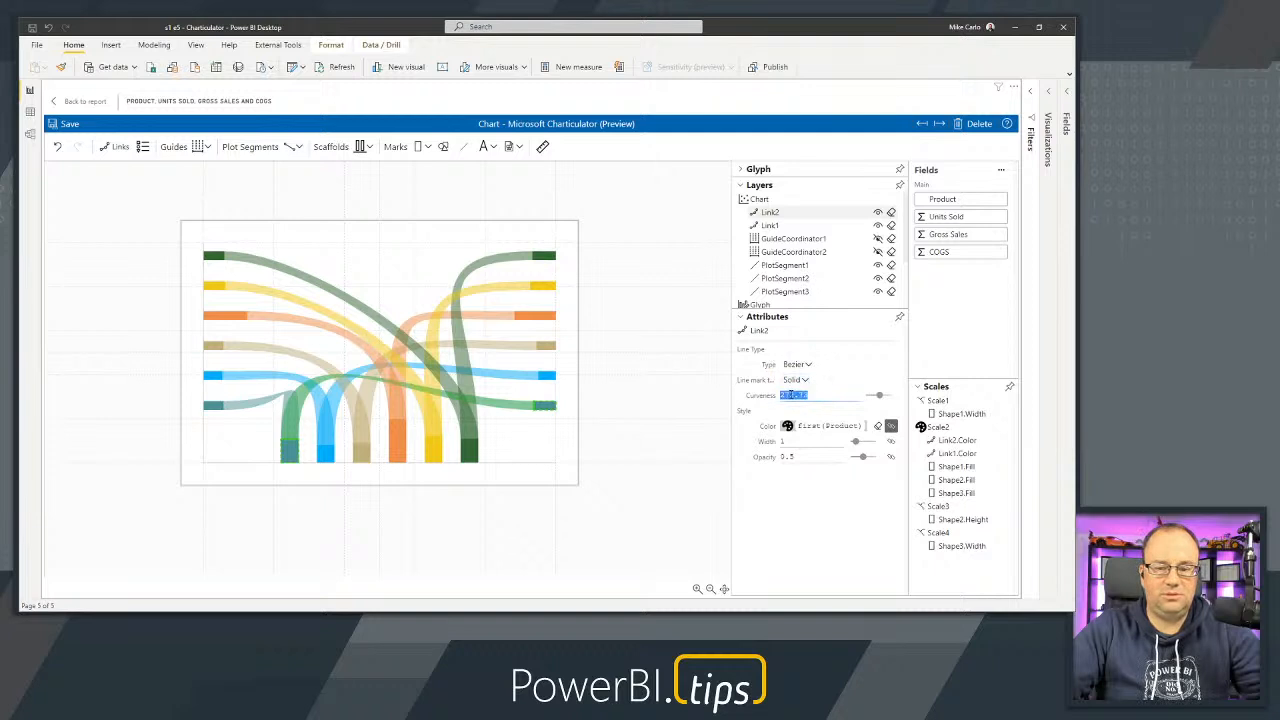
pyautogui.write('270')
pyautogui.press('Tab')
# Try Link1's curveness at 270, finishing with 170.
pyautogui.click(770, 225)
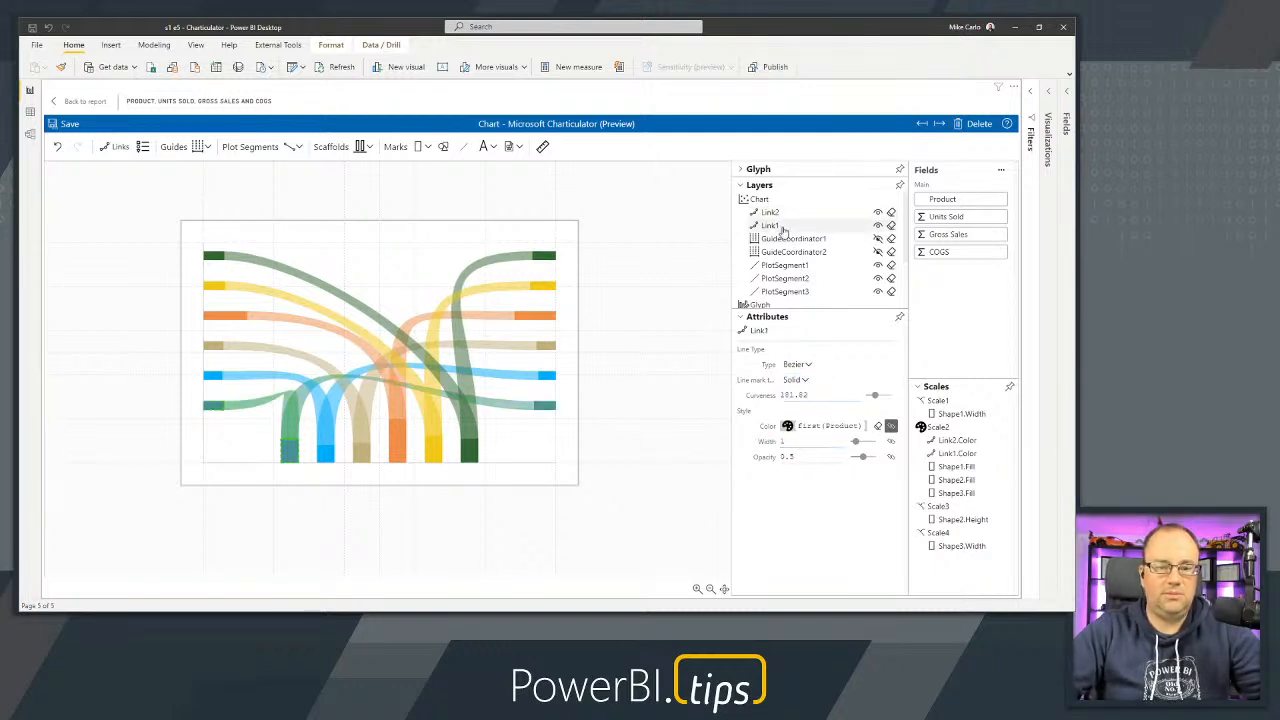
pyautogui.doubleClick(810, 396)
pyautogui.write('1')
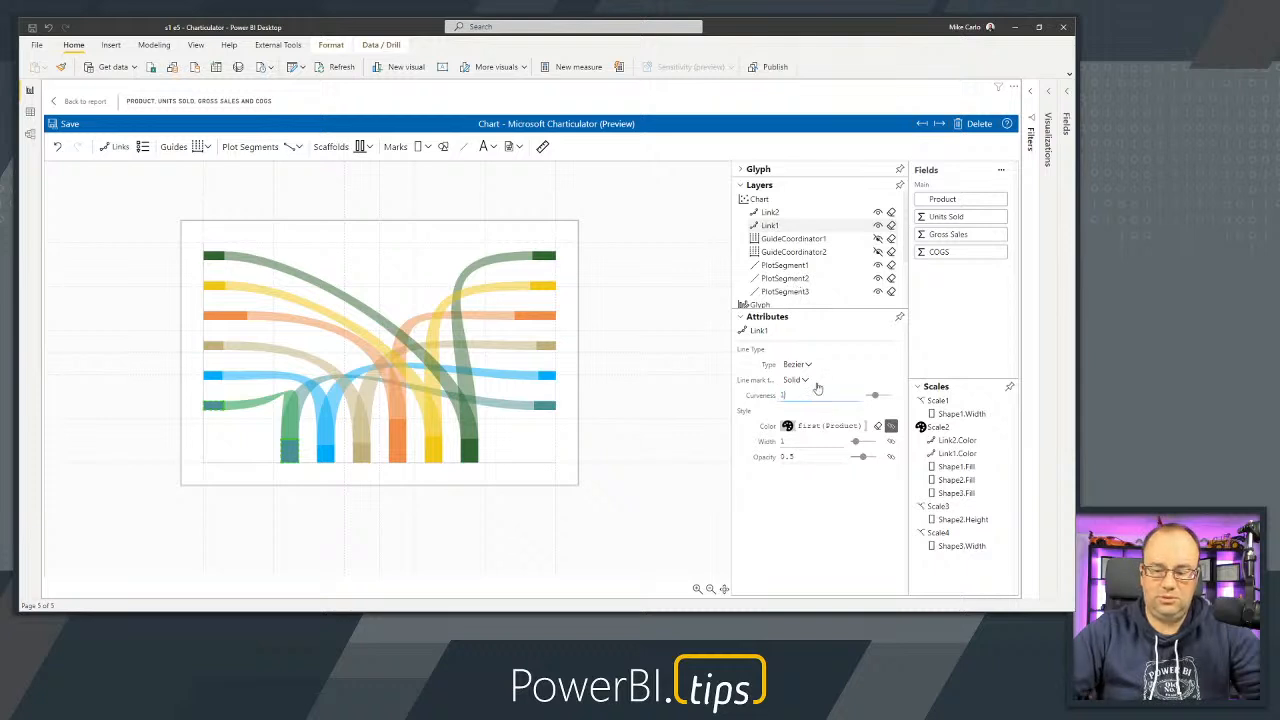
pyautogui.write('20')
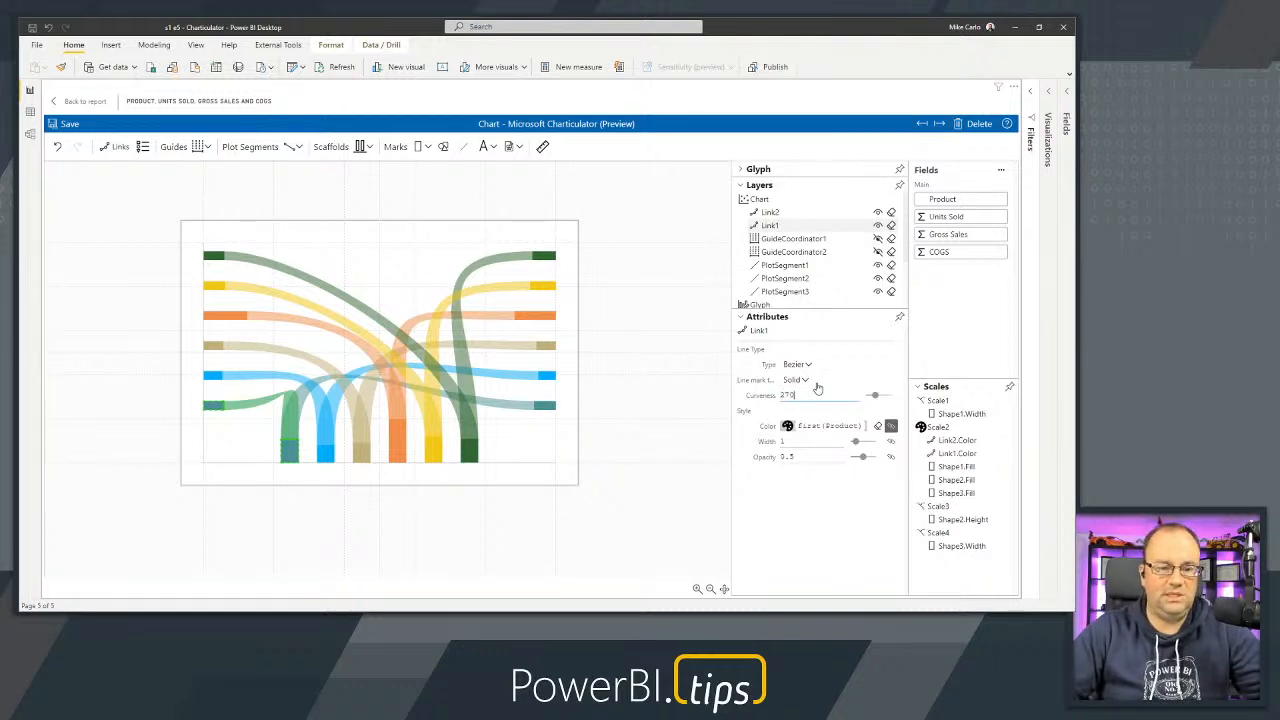
pyautogui.press('Return')
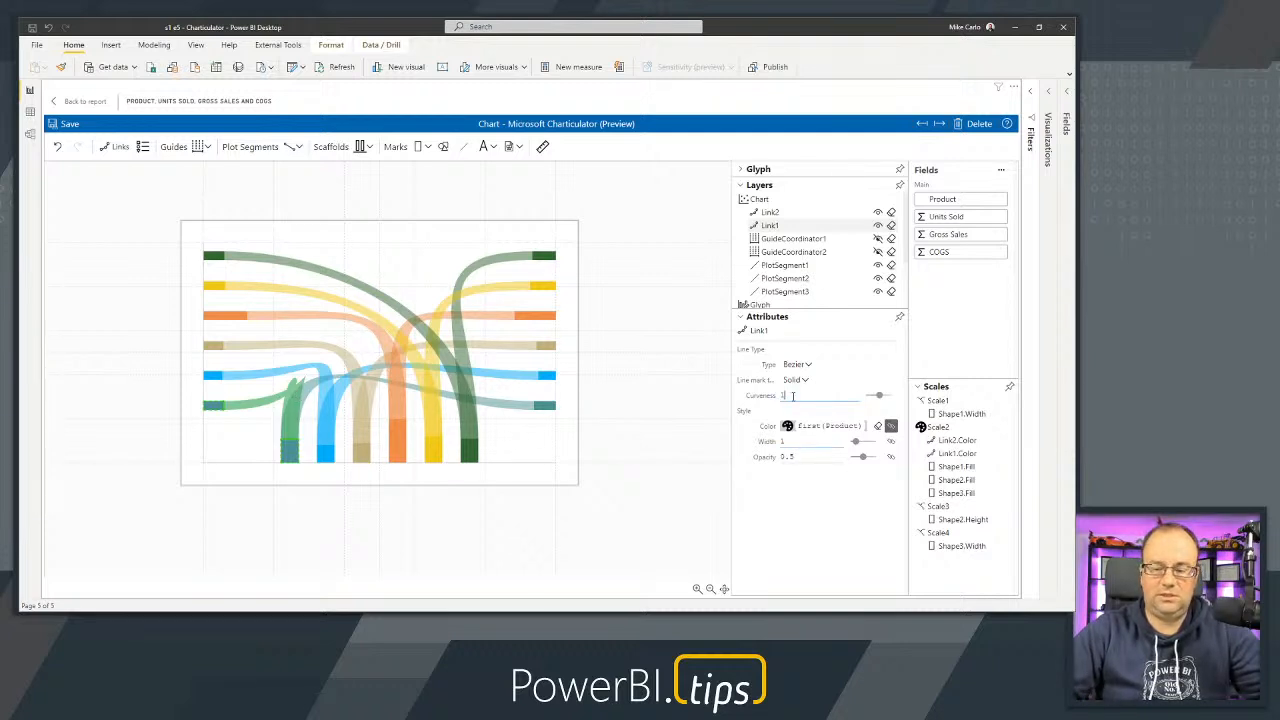
pyautogui.press('Tab')
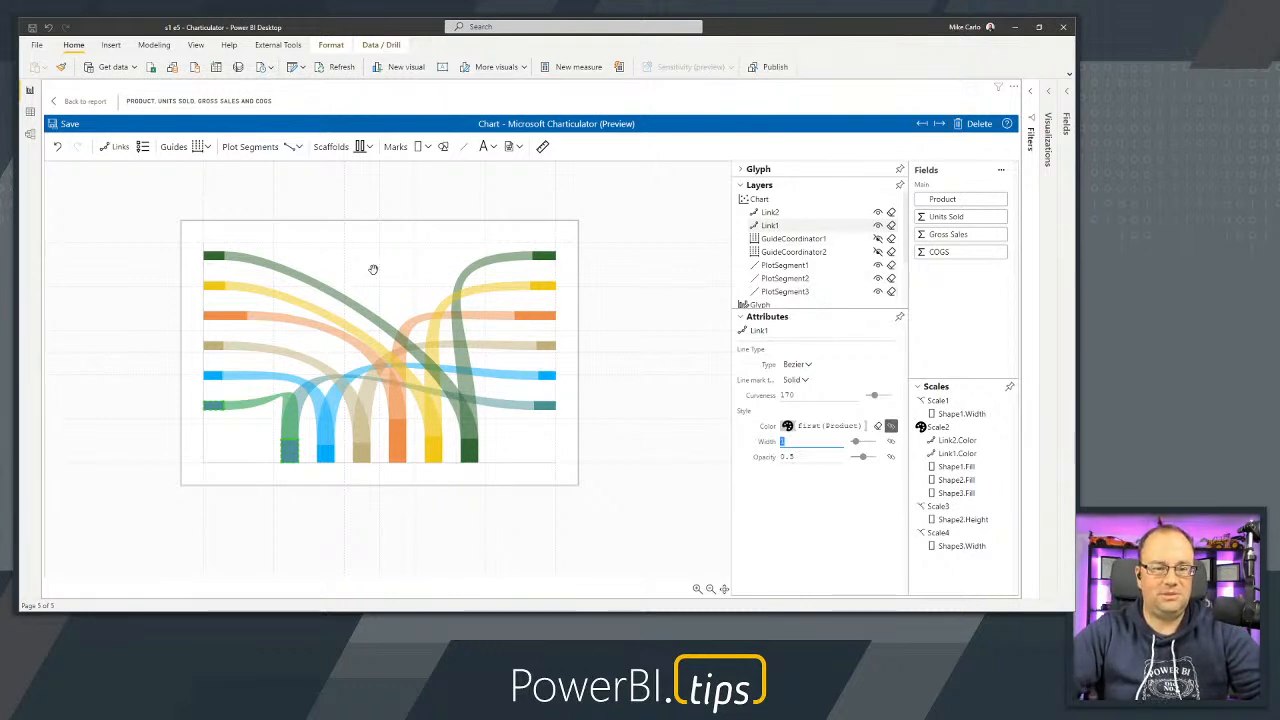
# Create a column-values legend for the Product field.
pyautogui.click(143, 146)
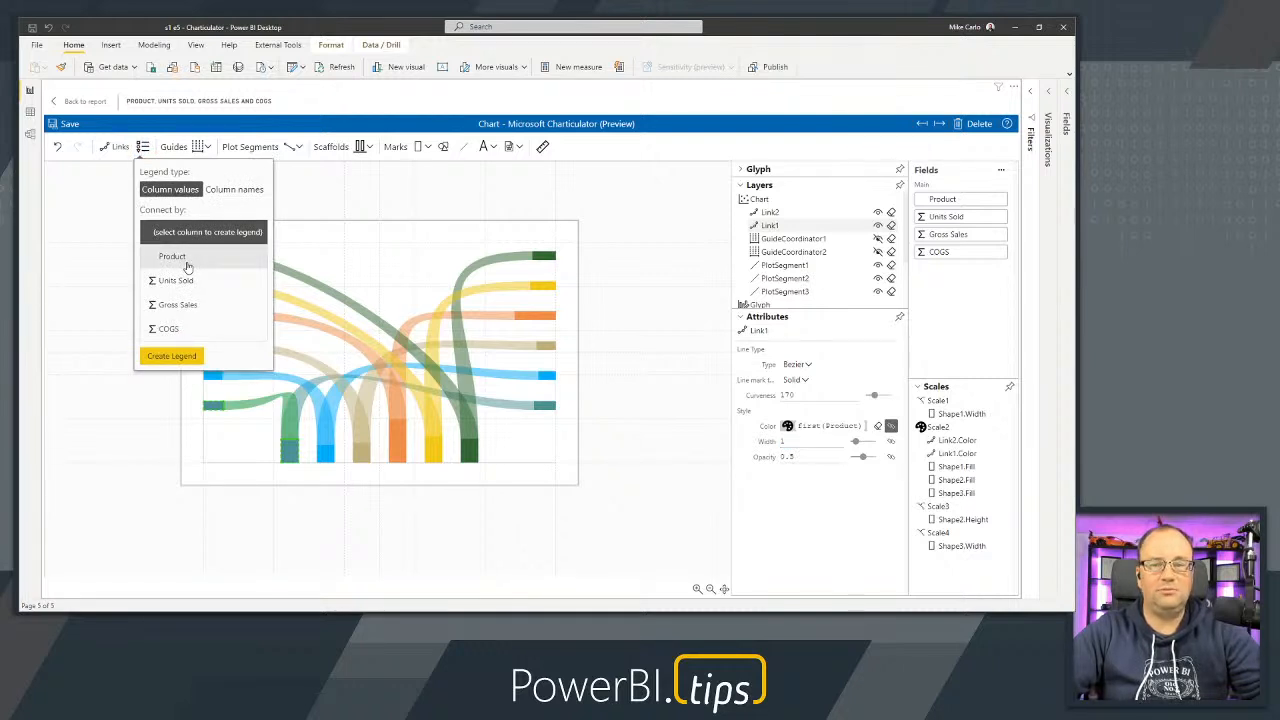
pyautogui.click(187, 262)
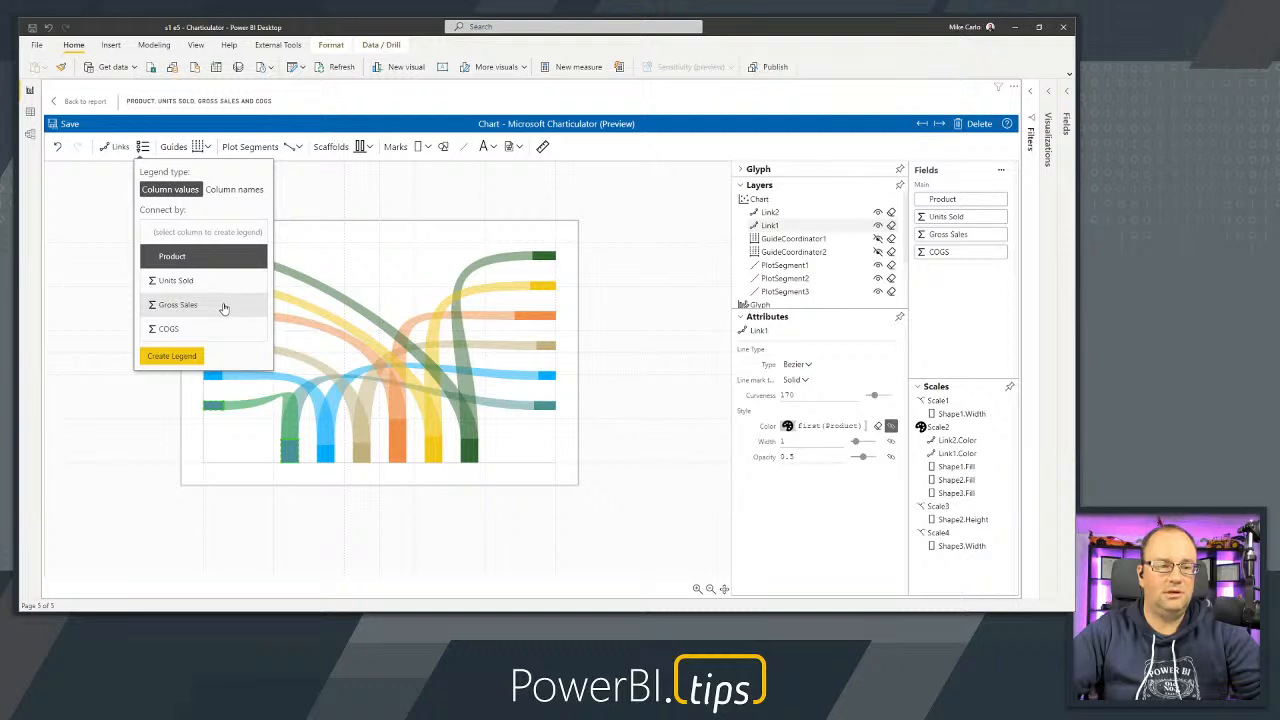
pyautogui.click(172, 356)
# Move the product legend to the horizontal centre of the chart along its upper margin guide.
pyautogui.click(605, 232)
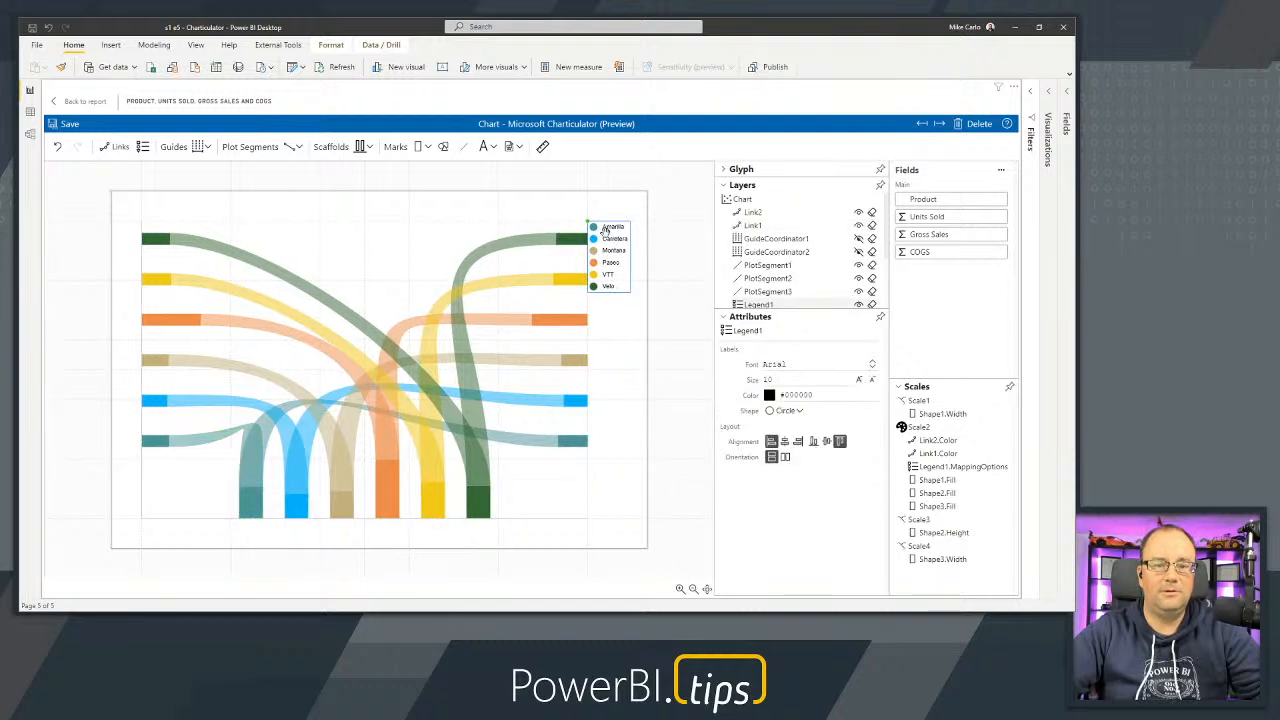
pyautogui.moveTo(590, 222); pyautogui.dragTo(320, 221)
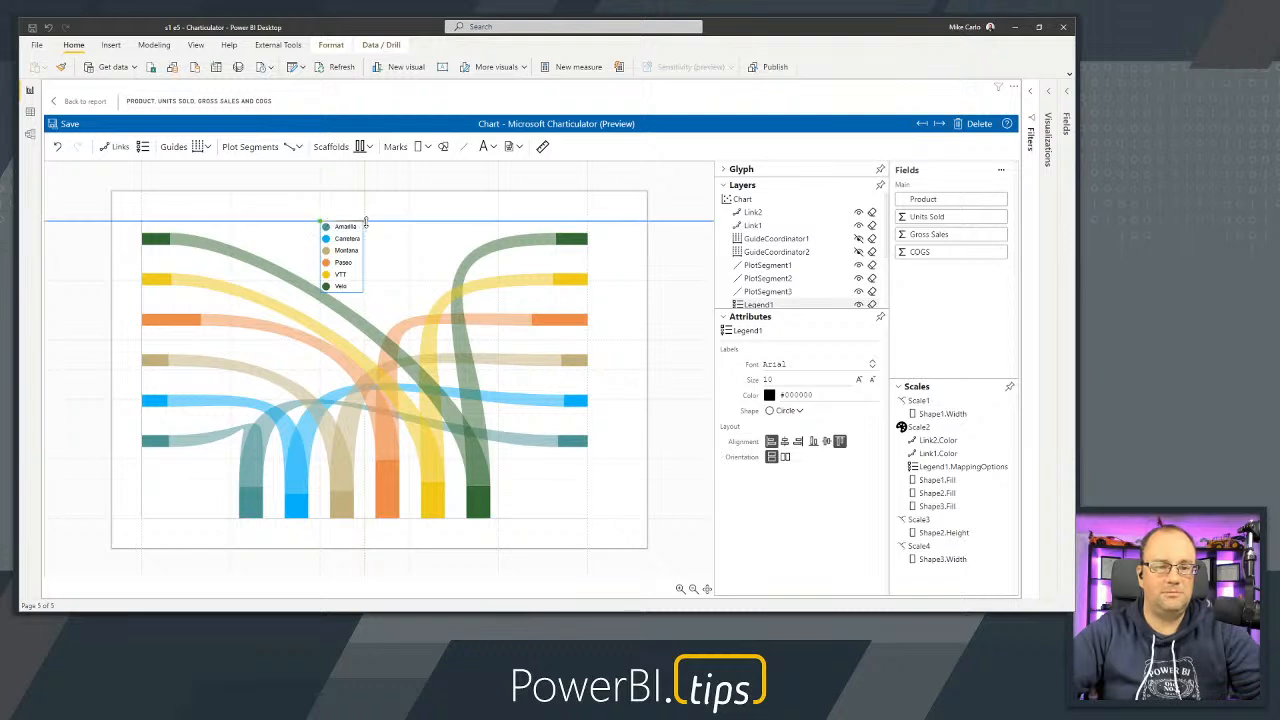
pyautogui.moveTo(366, 222); pyautogui.dragTo(365, 222)
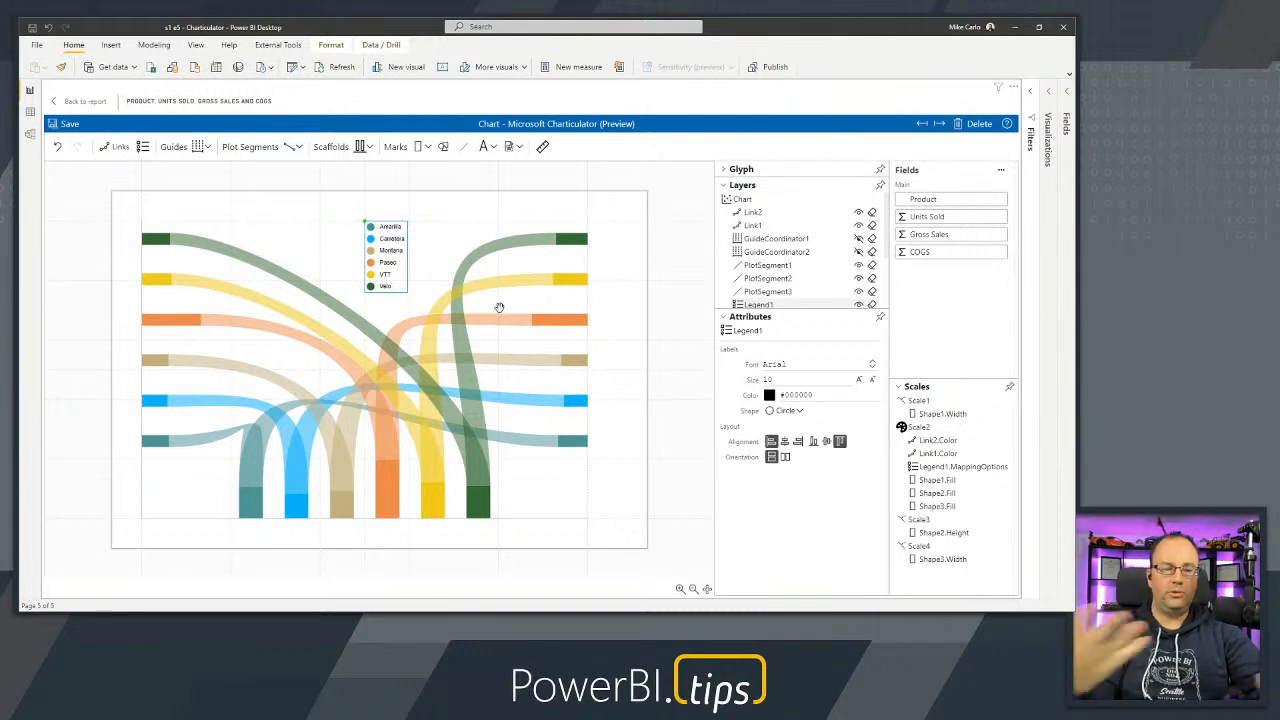
# Narrow the chart's right margin and set the left, right, top and bottom margins all to 0.
pyautogui.moveTo(587, 490); pyautogui.dragTo(637, 491)
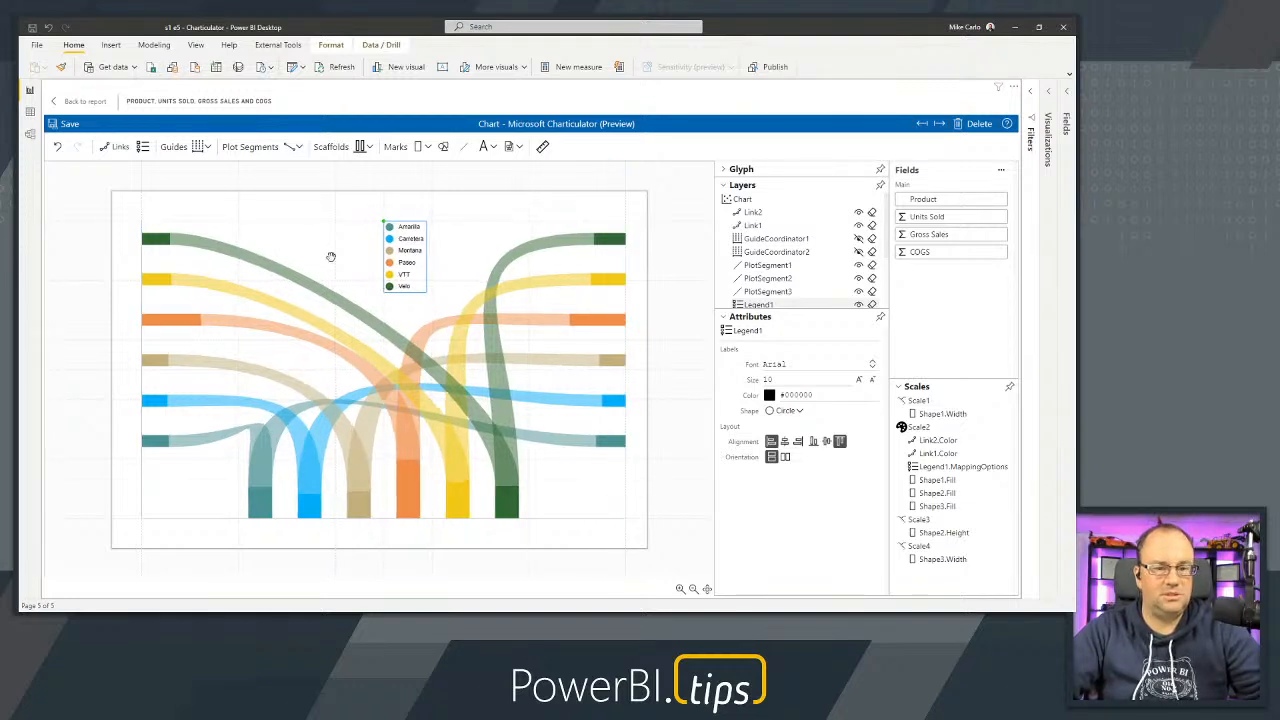
pyautogui.click(667, 206)
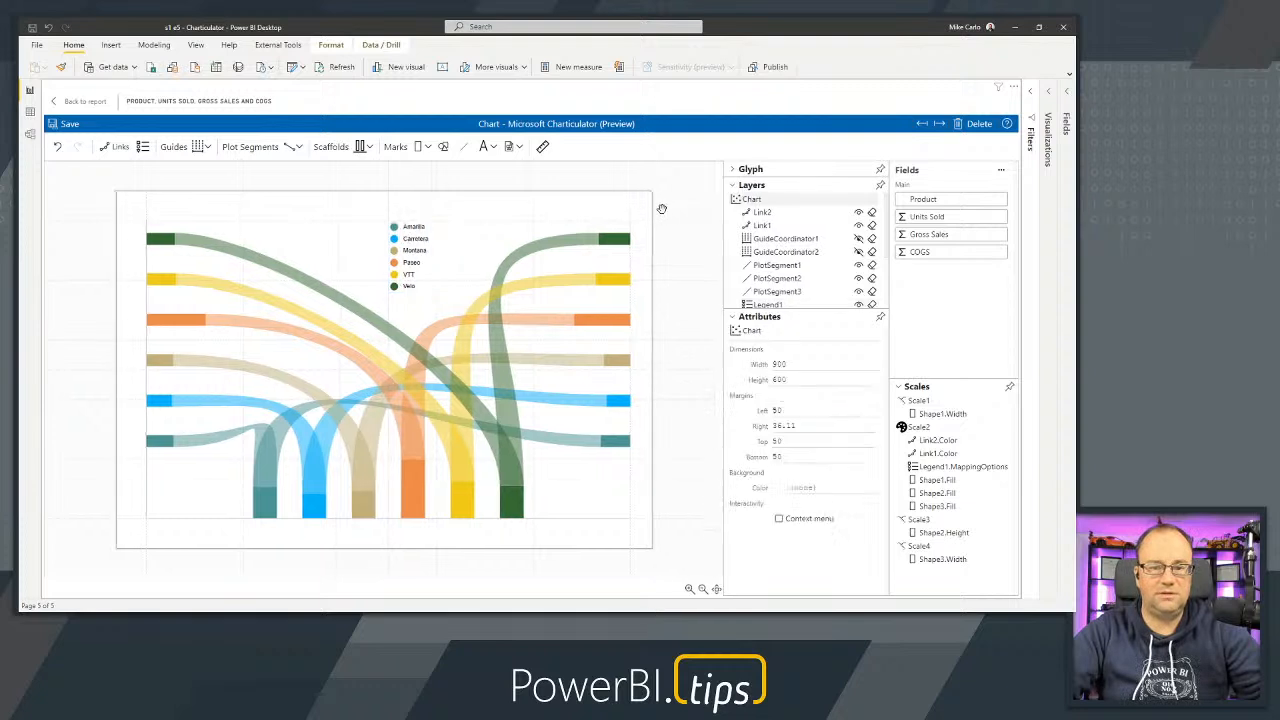
pyautogui.click(802, 408)
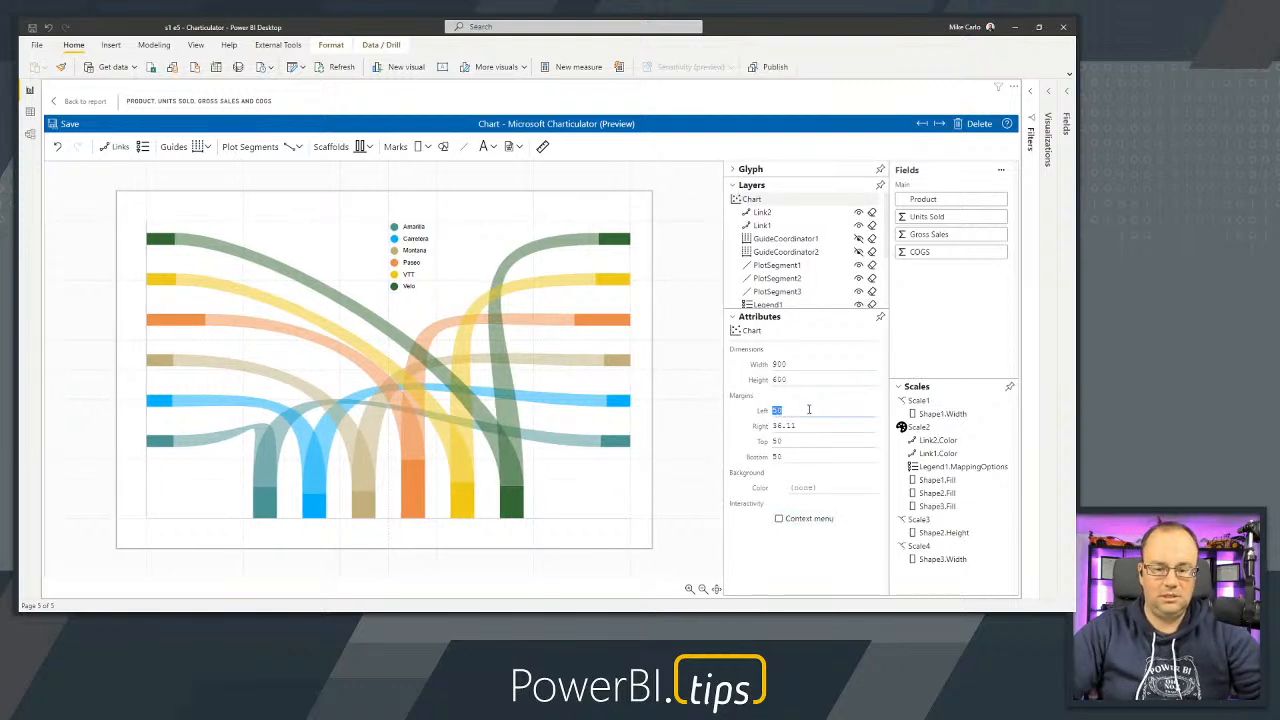
pyautogui.write('0')
pyautogui.click(809, 427)
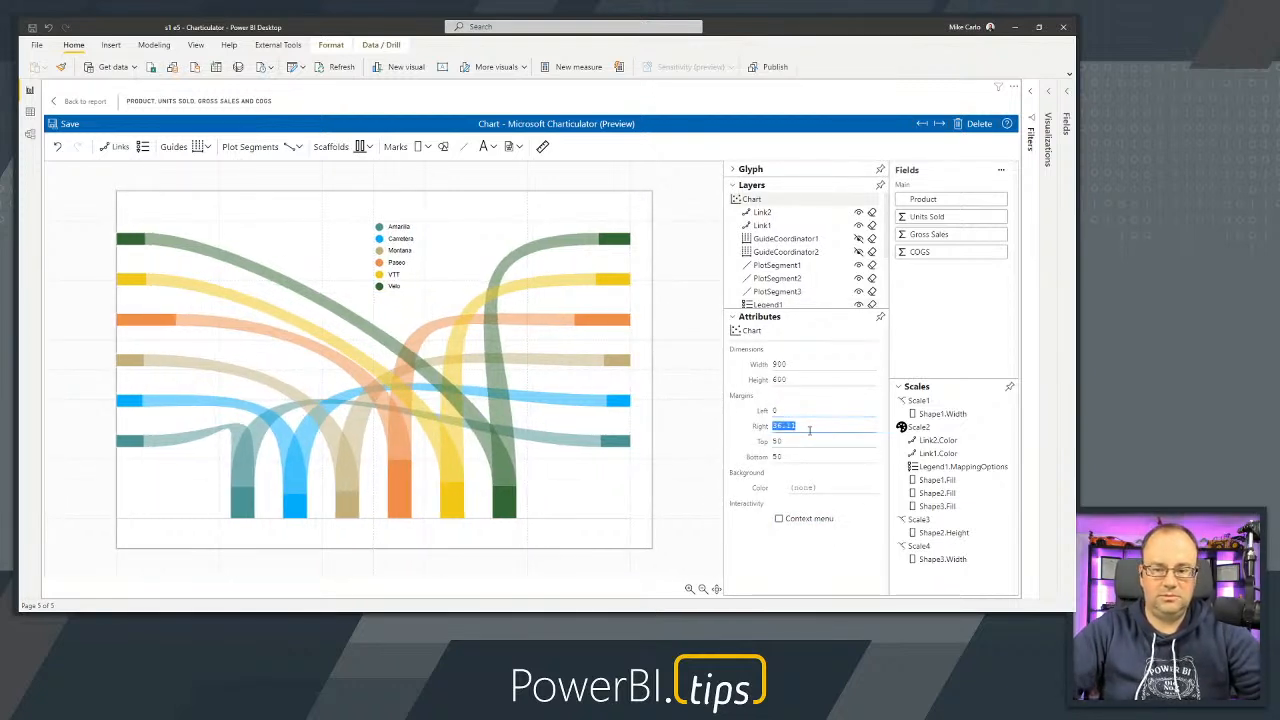
pyautogui.write('0')
pyautogui.press('Tab')
pyautogui.write('0')
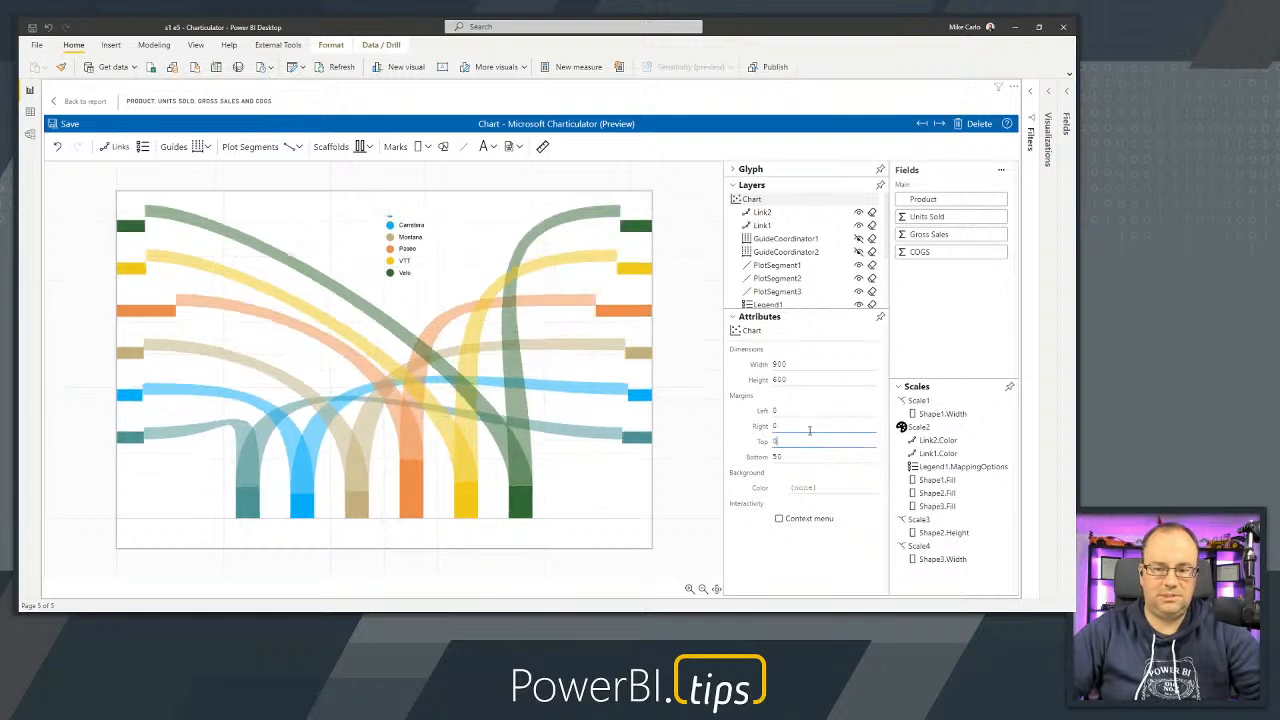
pyautogui.press('Tab')
pyautogui.write('0')
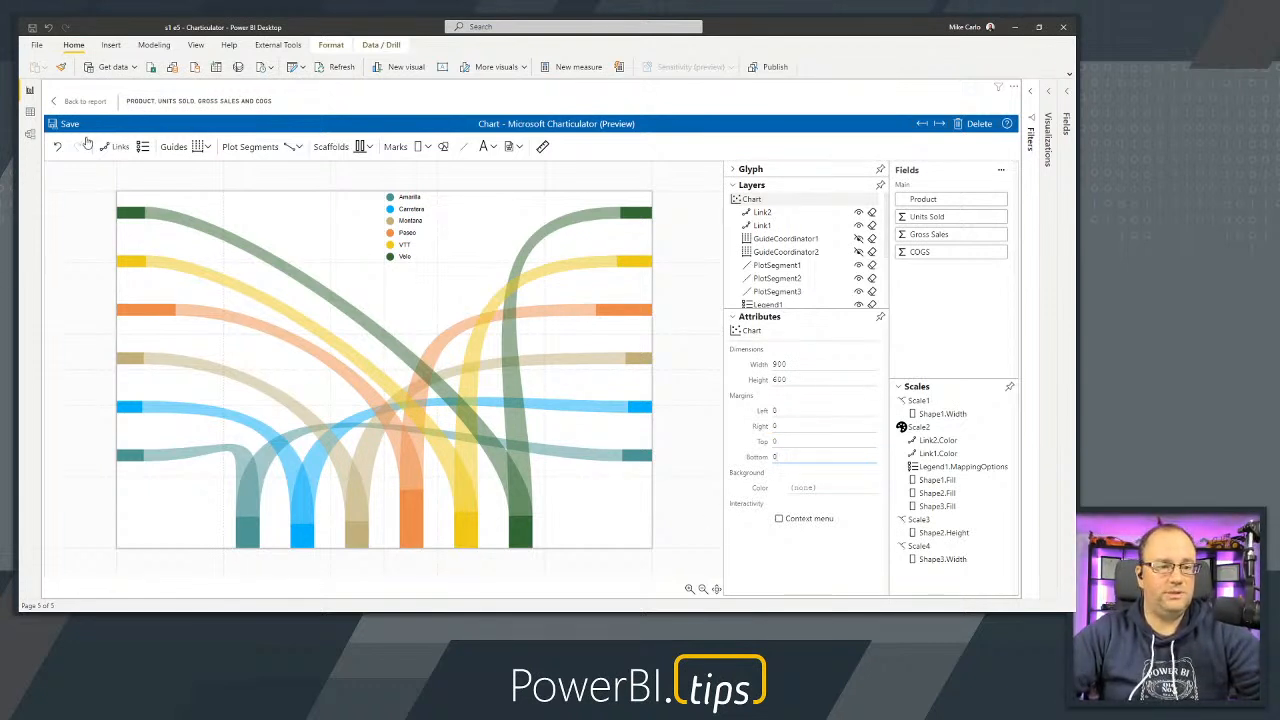
# Save the Charticulator chart and return to the report page.
pyautogui.click(70, 124)
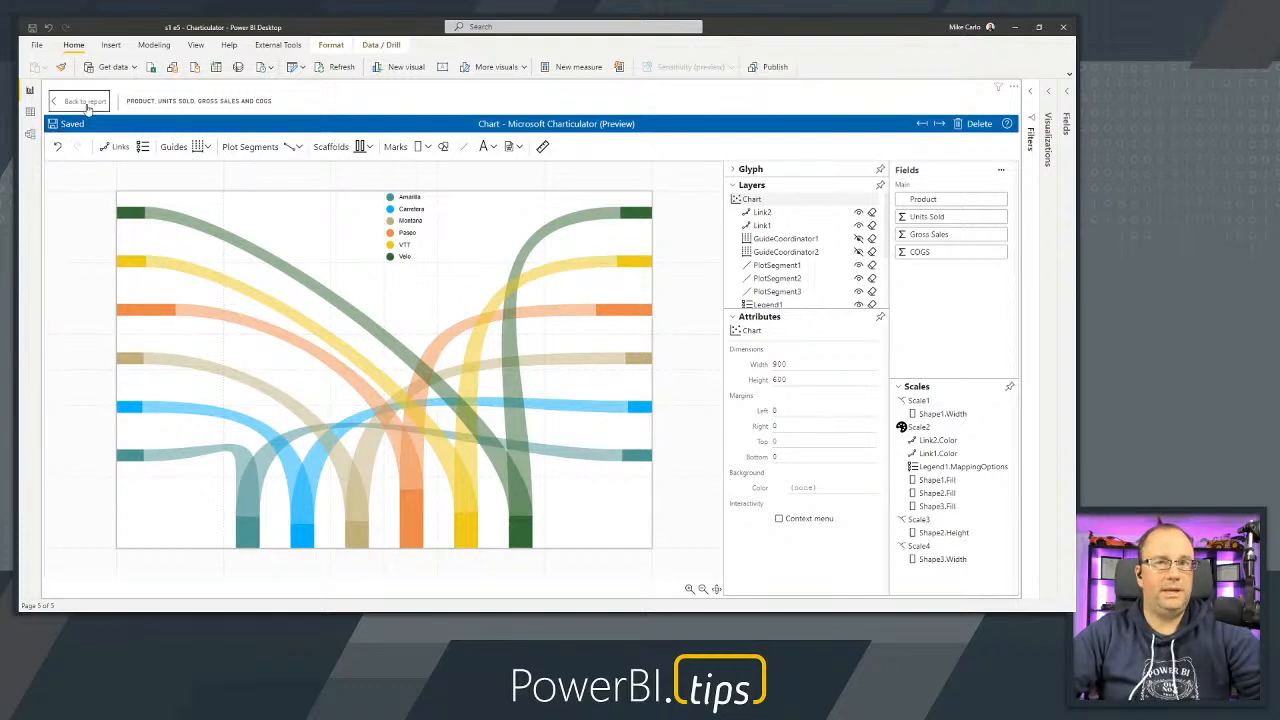
pyautogui.click(85, 102)
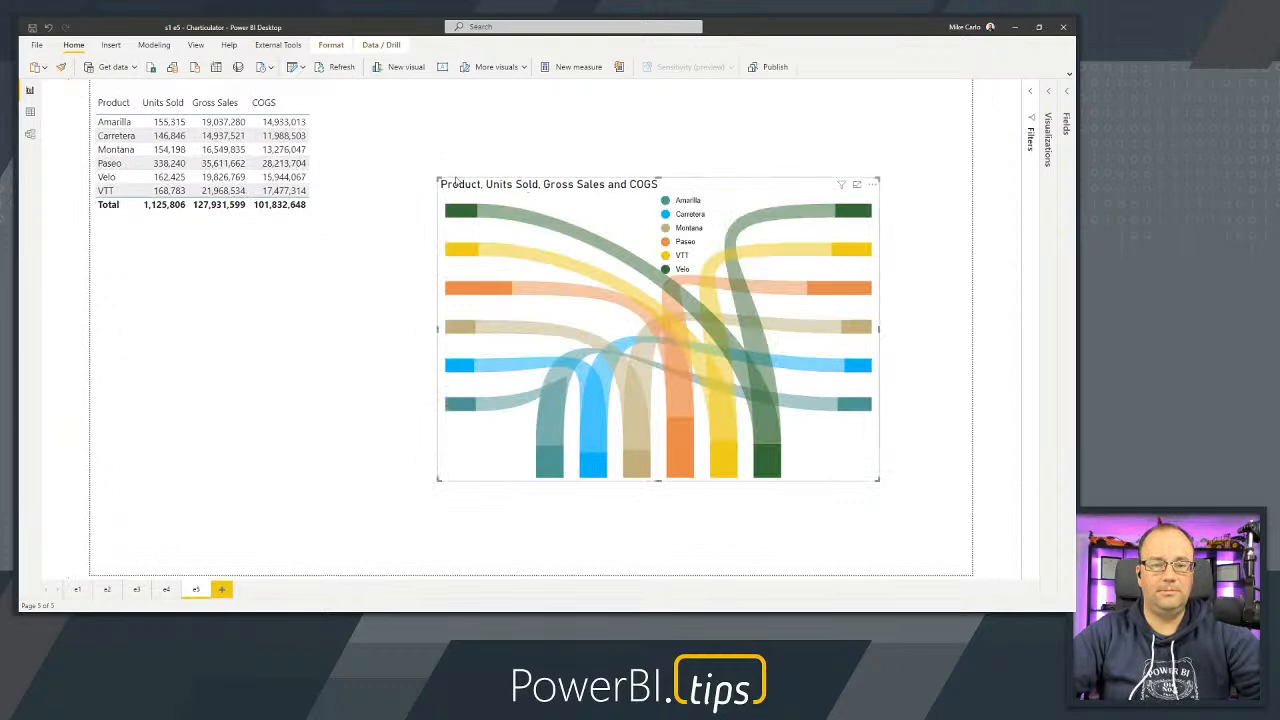
# Enlarge the chart visual and place it in the page's lower-left corner beneath the product table, trimming its size to fit.
pyautogui.moveTo(437, 178); pyautogui.dragTo(337, 127)
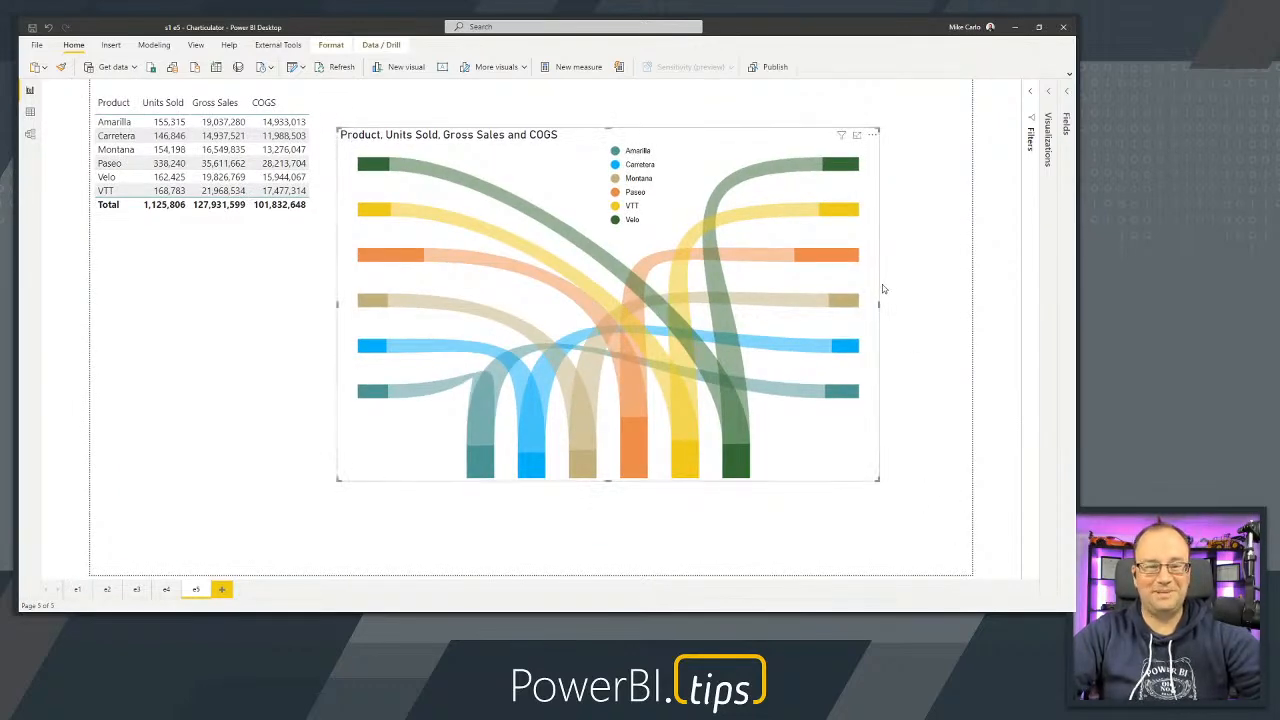
pyautogui.moveTo(790, 136); pyautogui.dragTo(491, 246)
pyautogui.moveTo(629, 222); pyautogui.dragTo(565, 243)
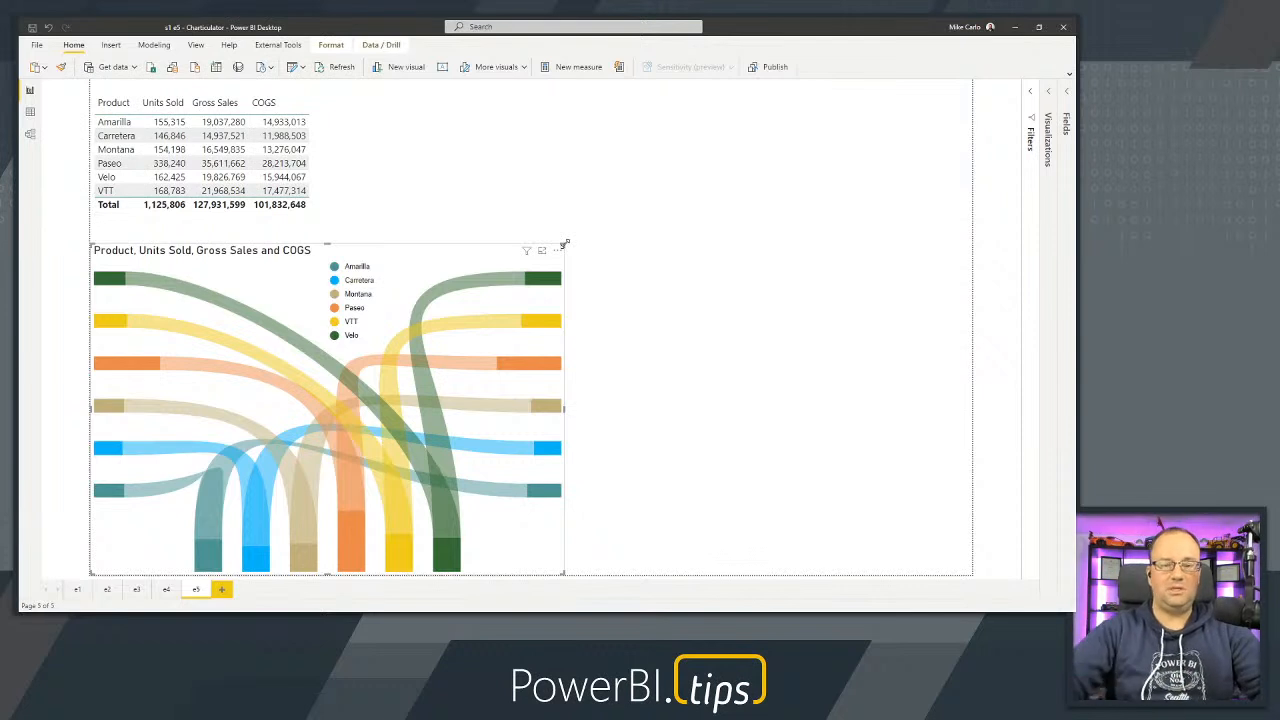
# Add an empty Charticulator visual to the page and move it to the page's upper-right corner.
pyautogui.click(745, 178)
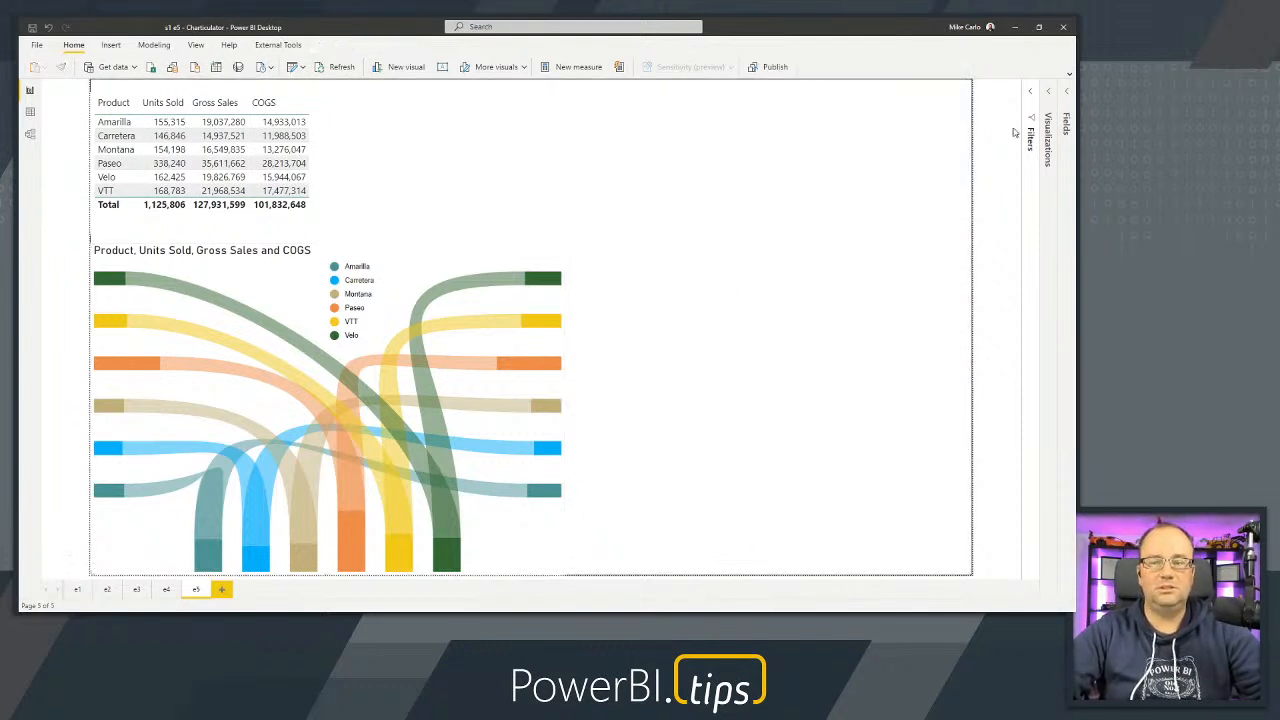
pyautogui.click(1048, 92)
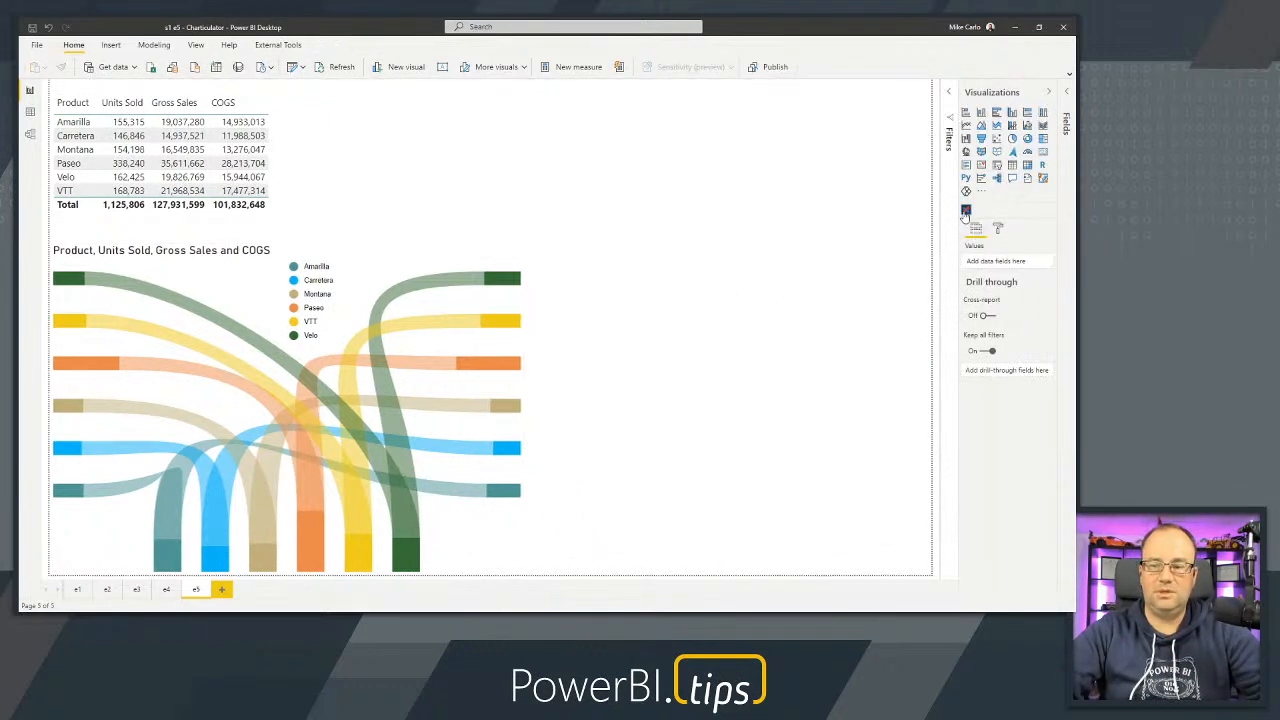
pyautogui.click(966, 211)
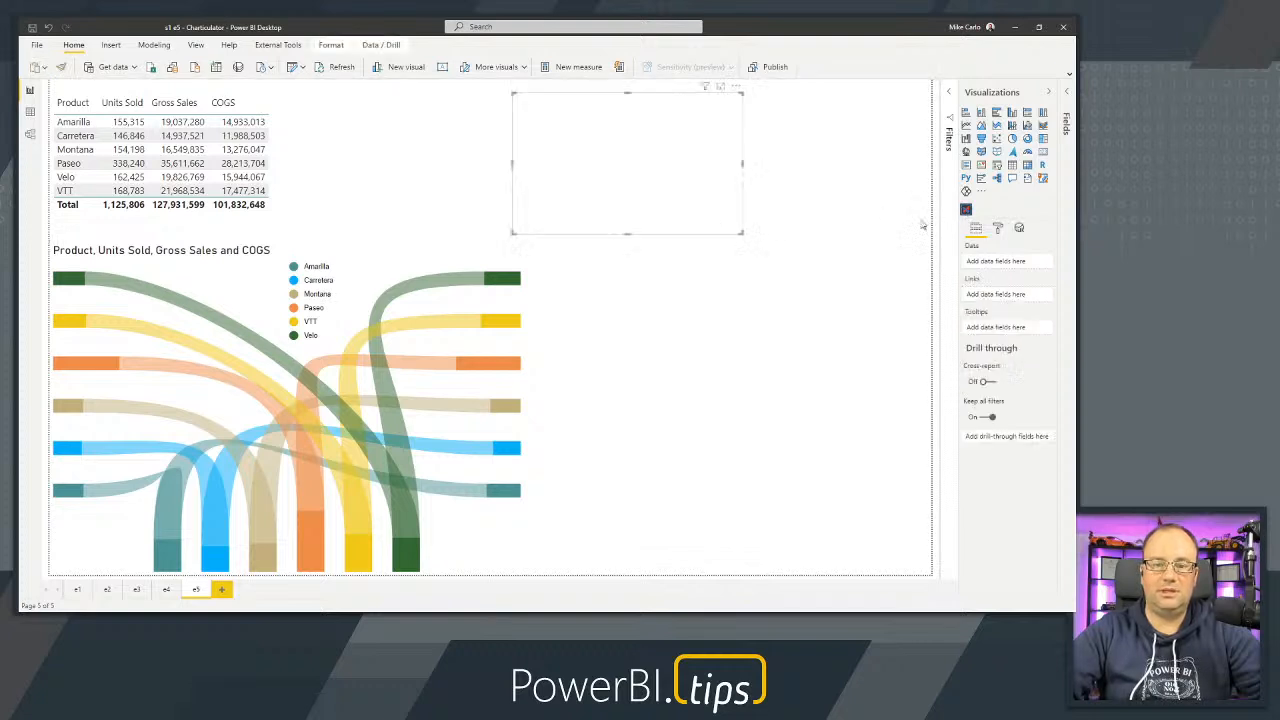
pyautogui.click(1067, 93)
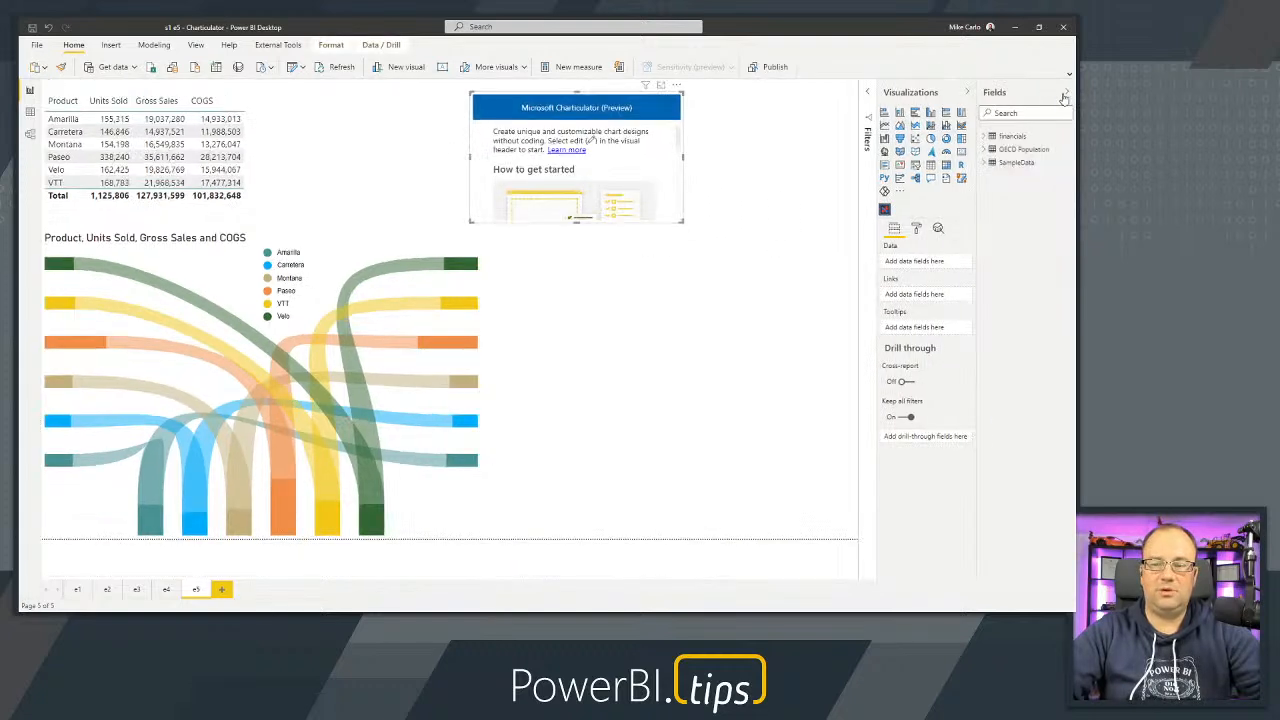
pyautogui.moveTo(490, 96); pyautogui.dragTo(664, 86)
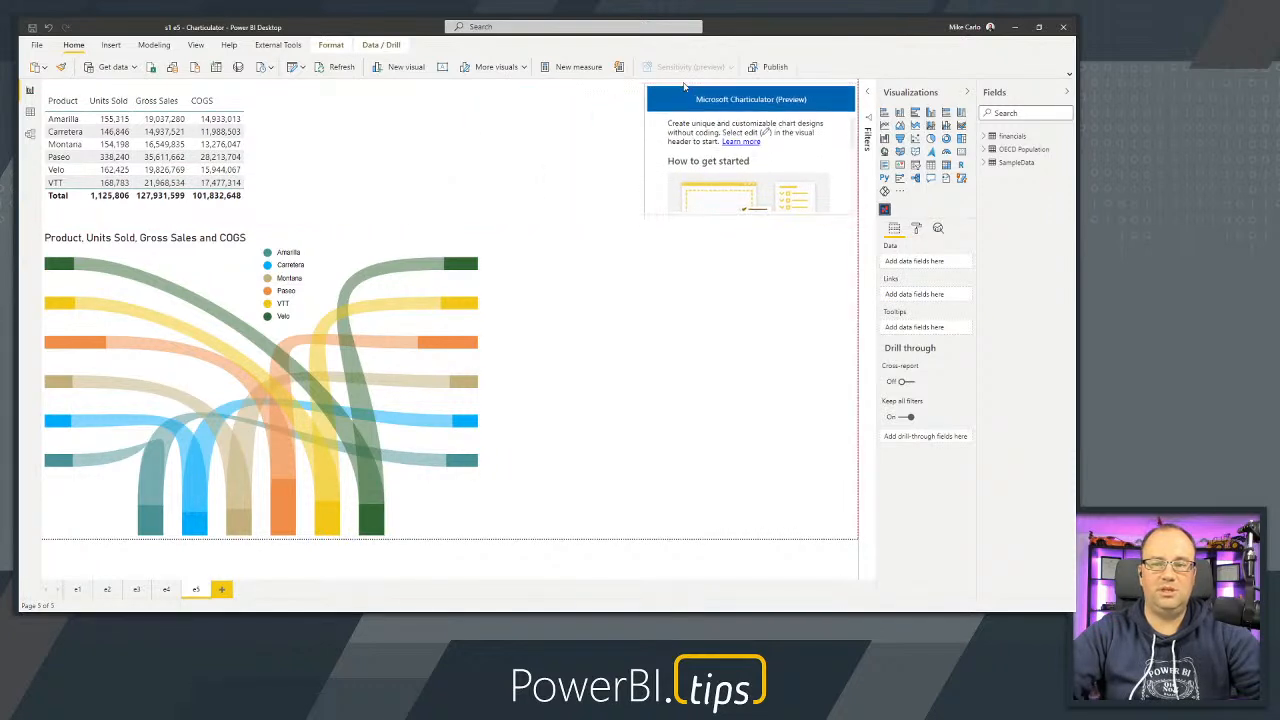
# Add a table visual with the SampleData fields Index, Gender, V1 and V2, and shrink it to fit its columns.
pyautogui.click(930, 164)
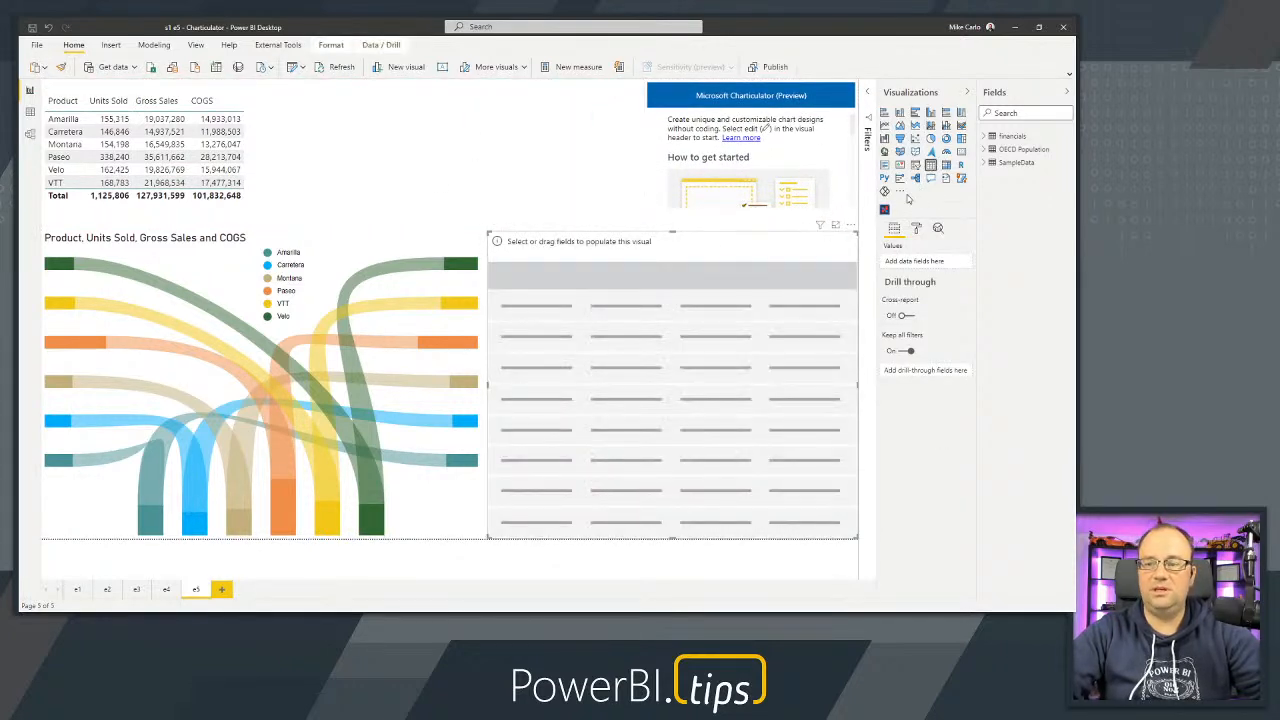
pyautogui.click(986, 163)
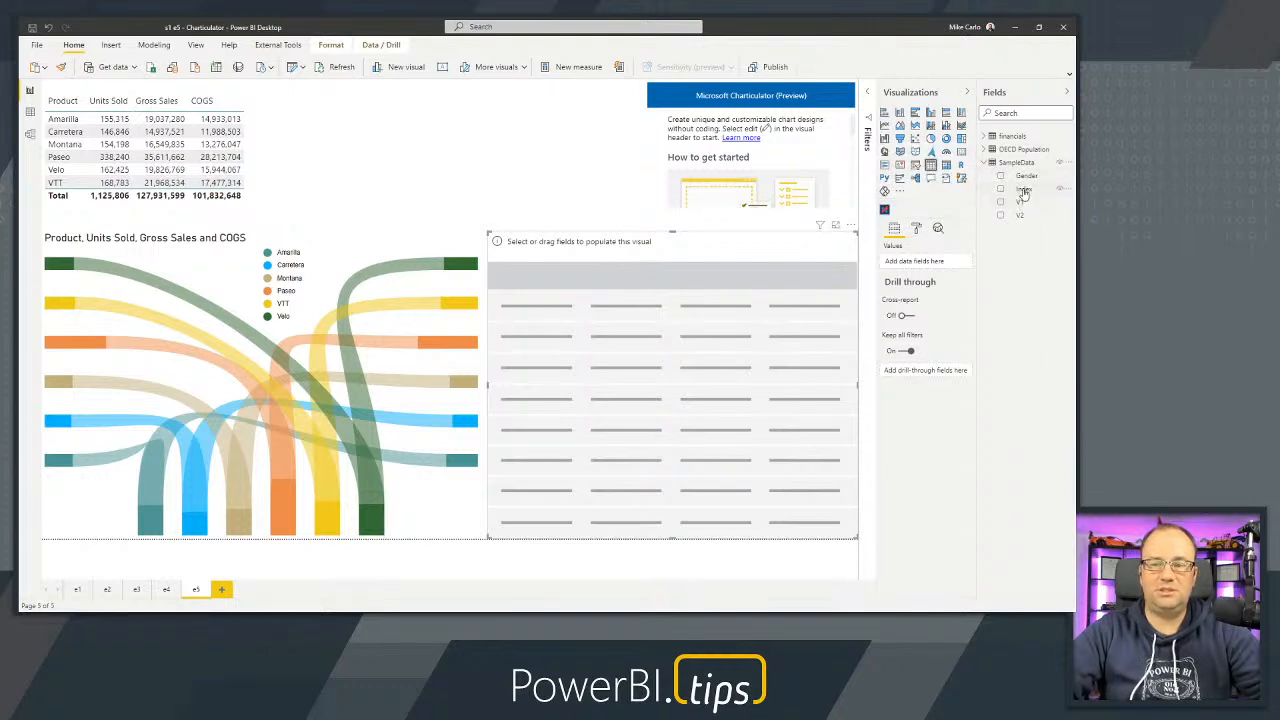
pyautogui.moveTo(1023, 190); pyautogui.dragTo(655, 320)
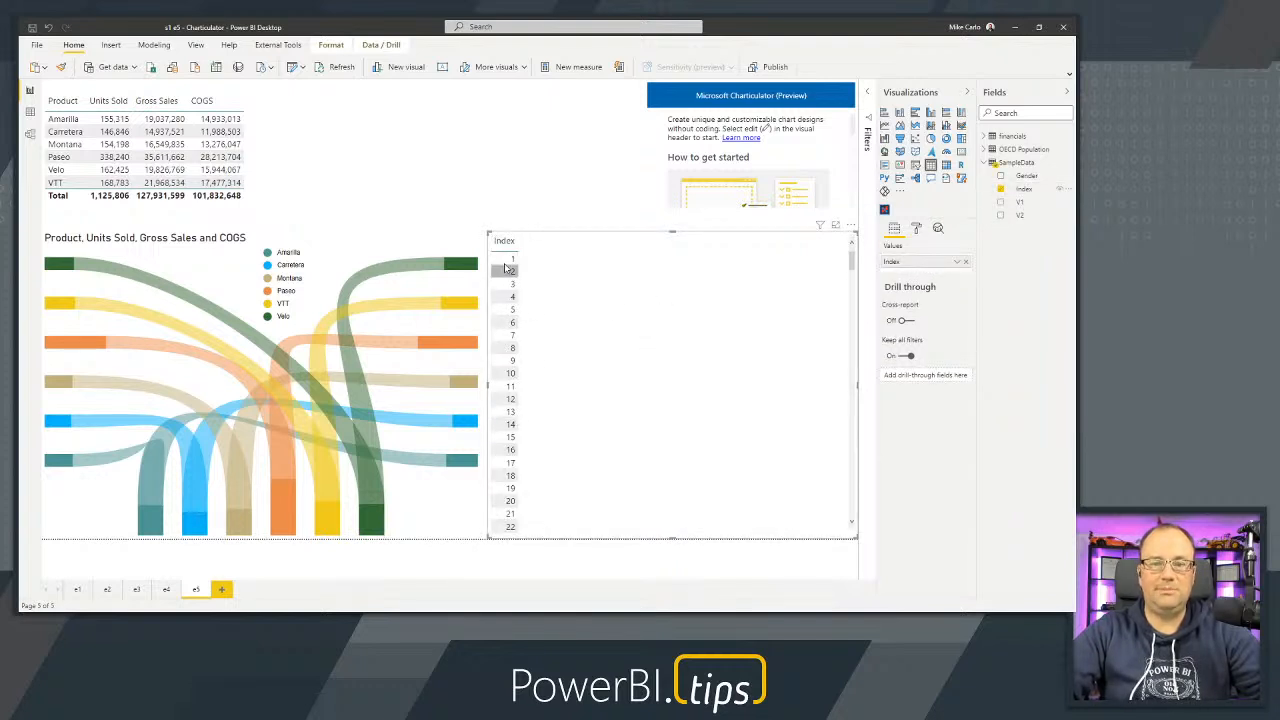
pyautogui.moveTo(1027, 176); pyautogui.dragTo(651, 310)
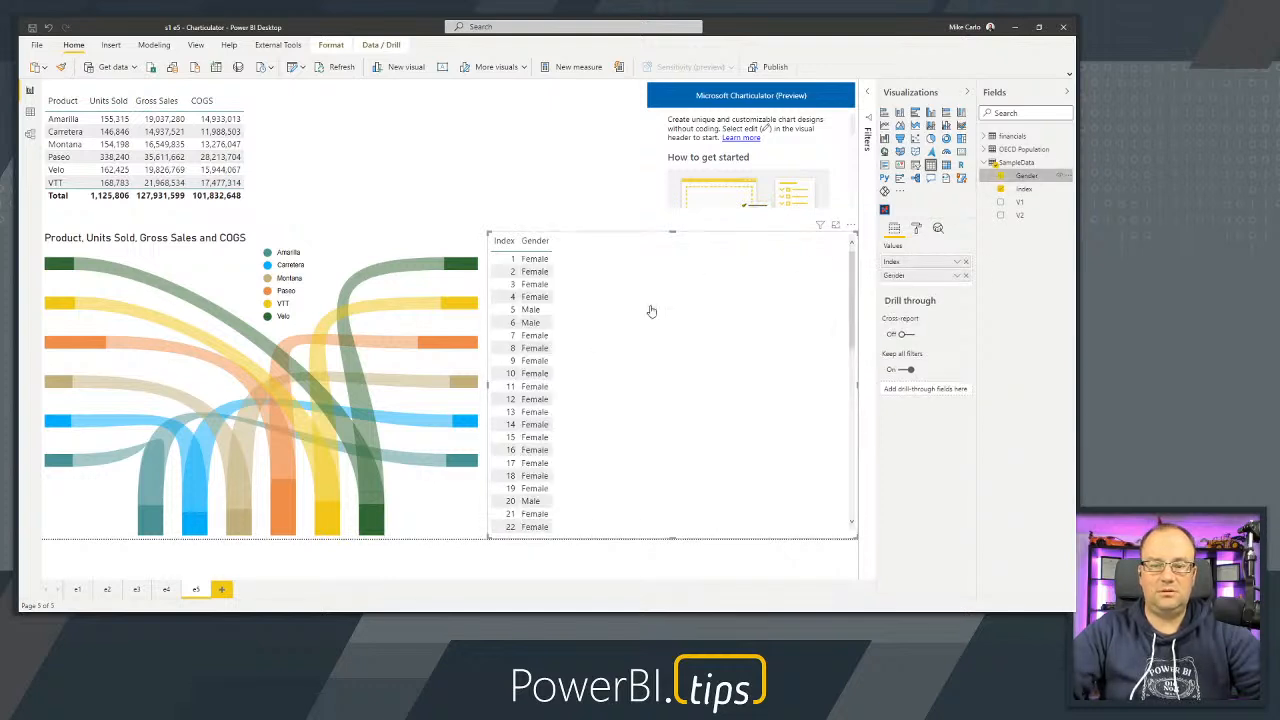
pyautogui.click(1001, 203)
pyautogui.click(1001, 216)
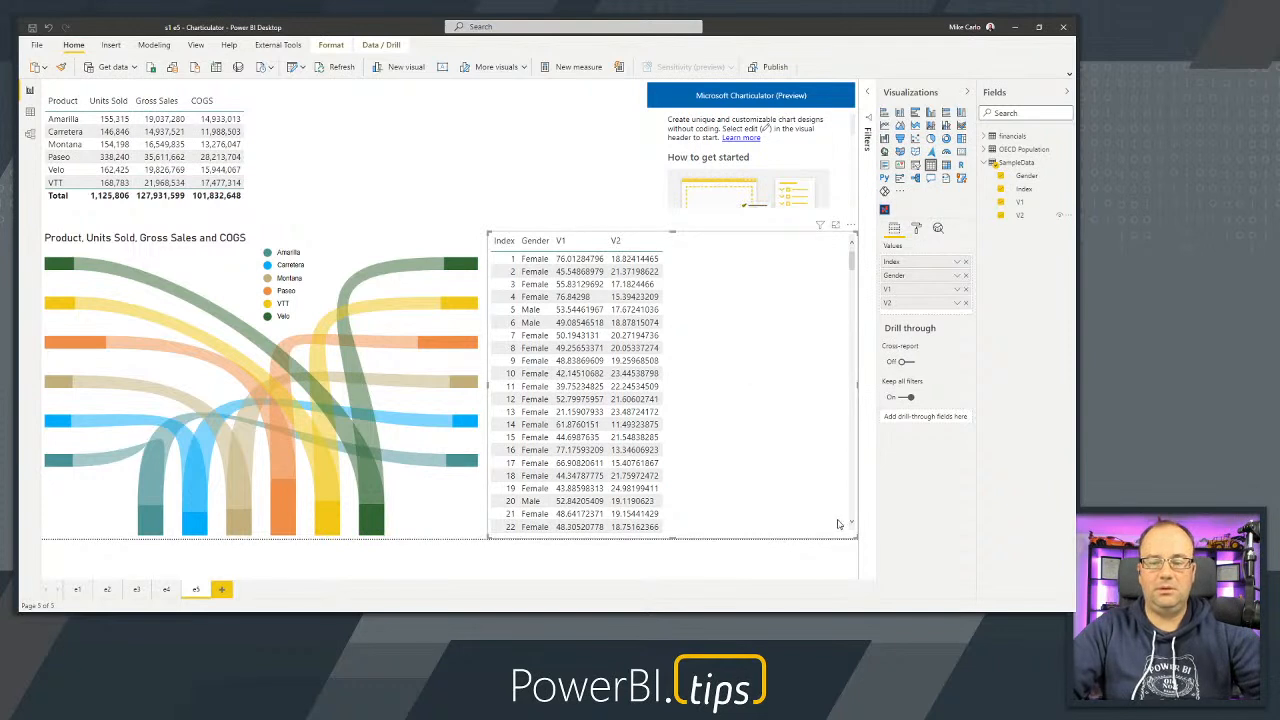
pyautogui.moveTo(856, 537); pyautogui.dragTo(712, 394)
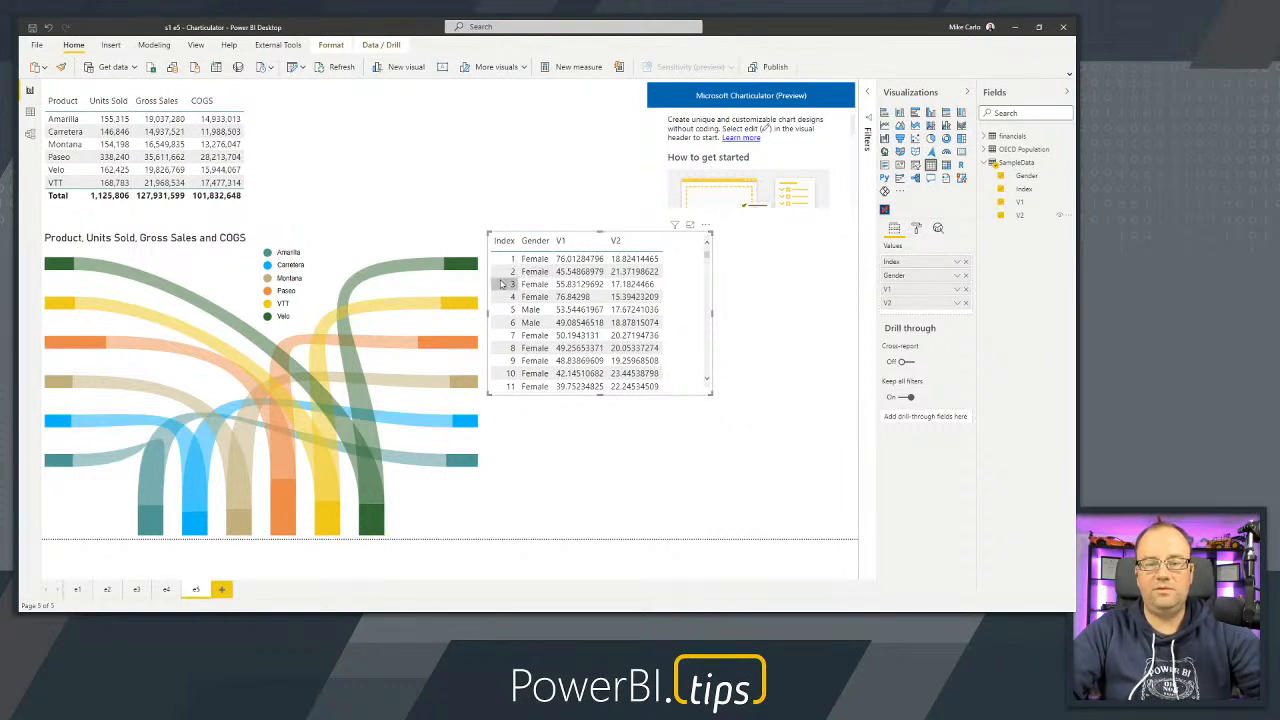
pyautogui.click(957, 289)
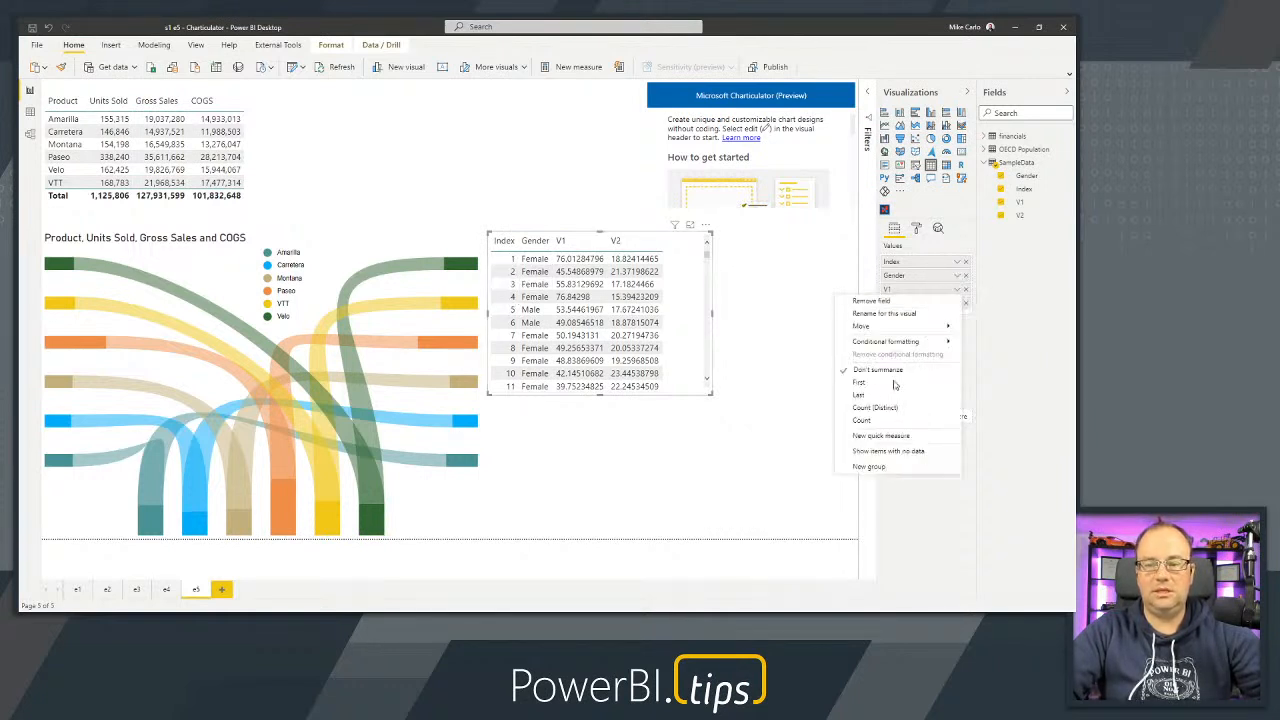
pyautogui.moveTo(946, 342)
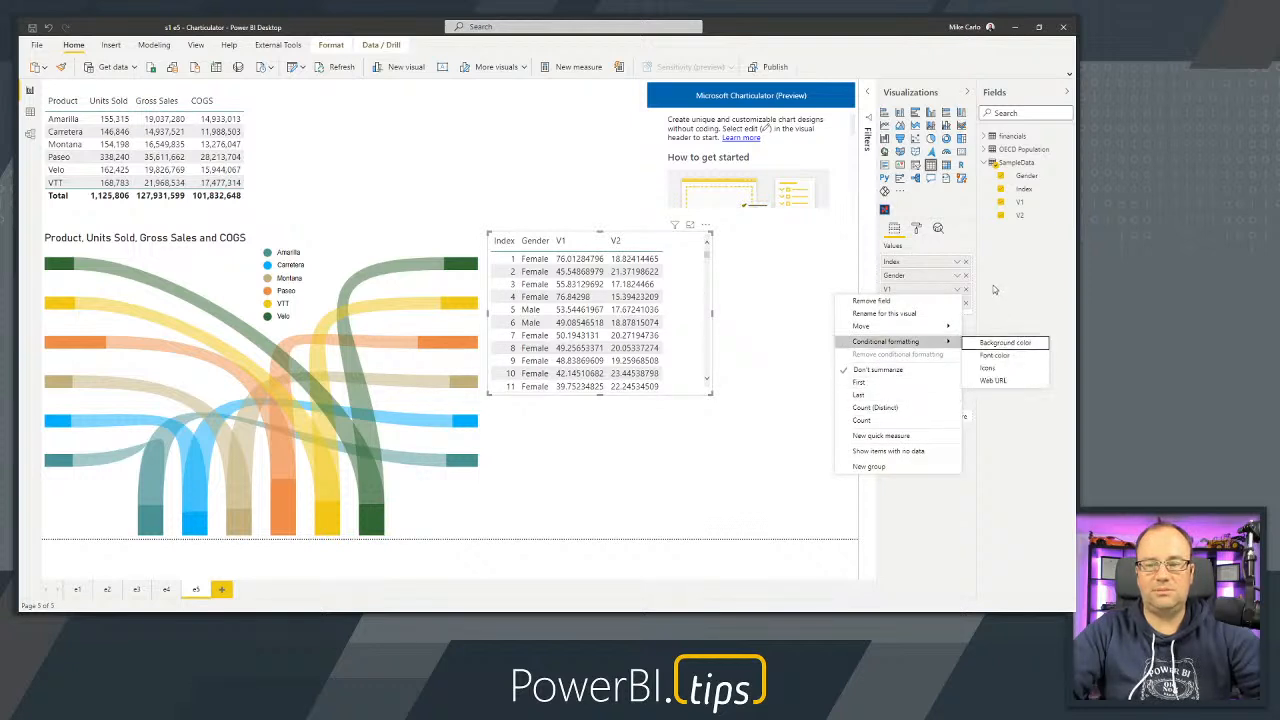
pyautogui.click(1007, 268)
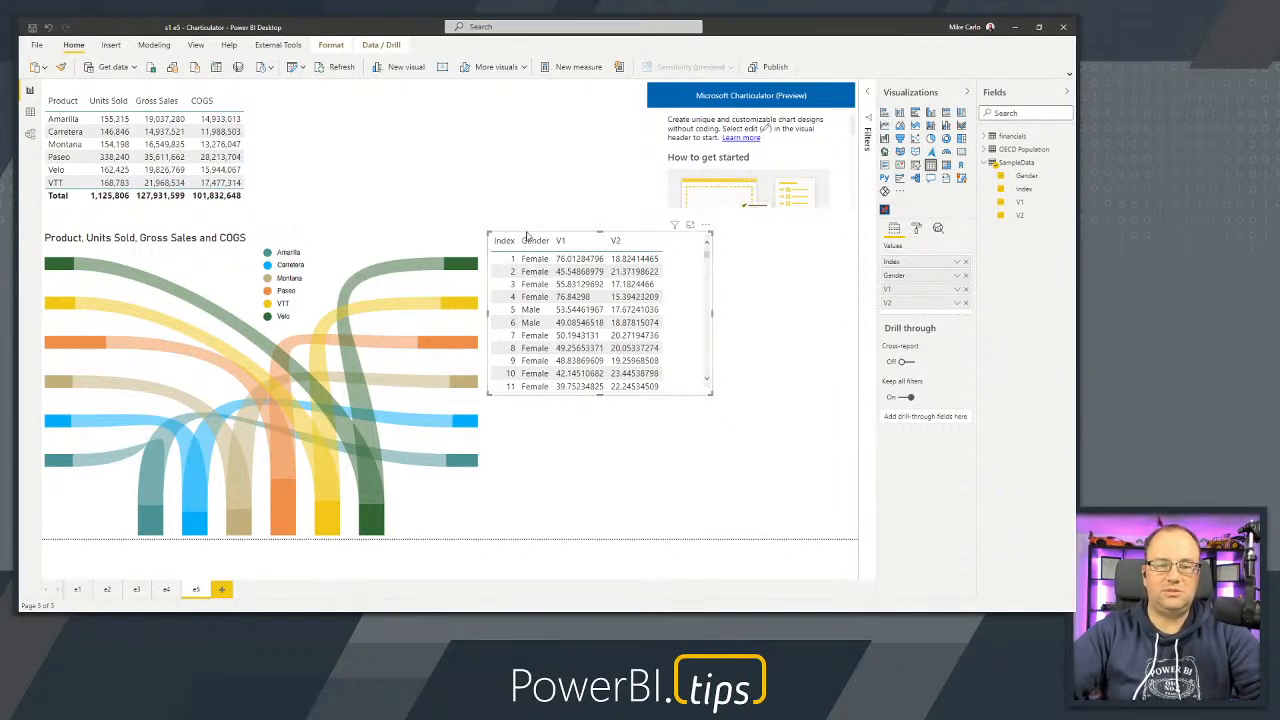
# Move the sample data table up beside the product table and shorten it to end above the ribbon chart.
pyautogui.moveTo(523, 231); pyautogui.dragTo(365, 79)
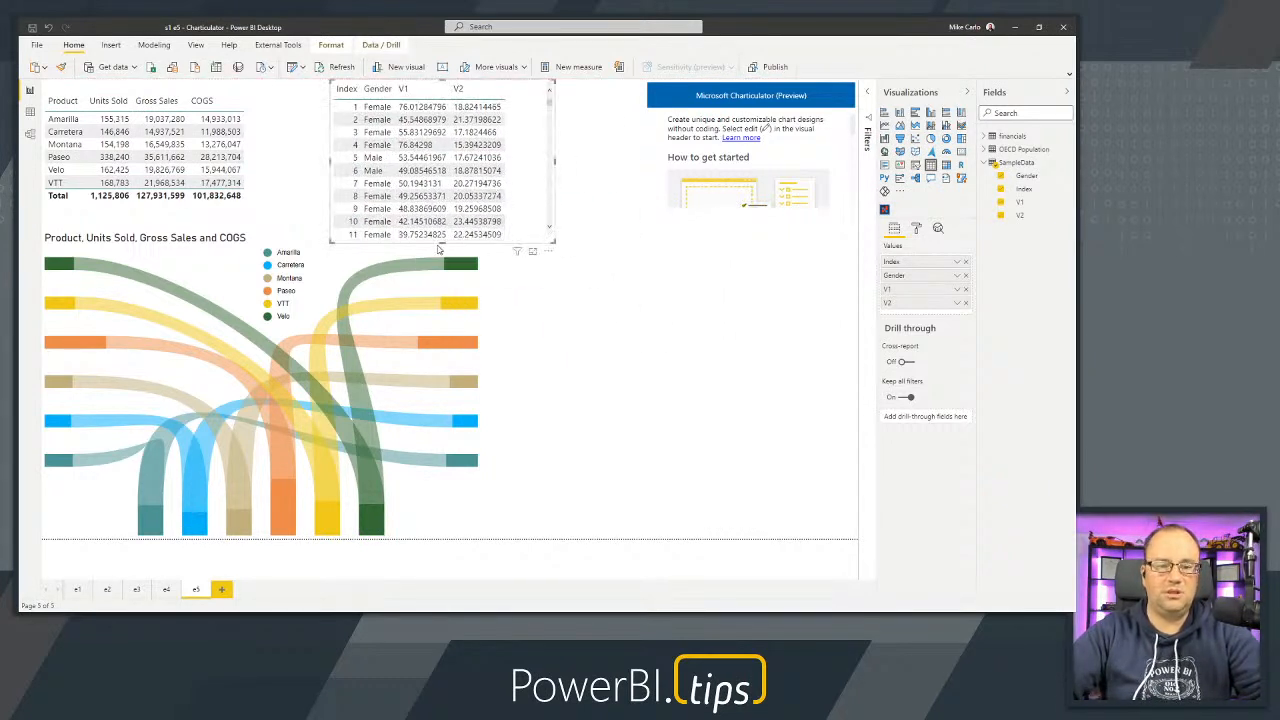
pyautogui.moveTo(440, 242); pyautogui.dragTo(441, 218)
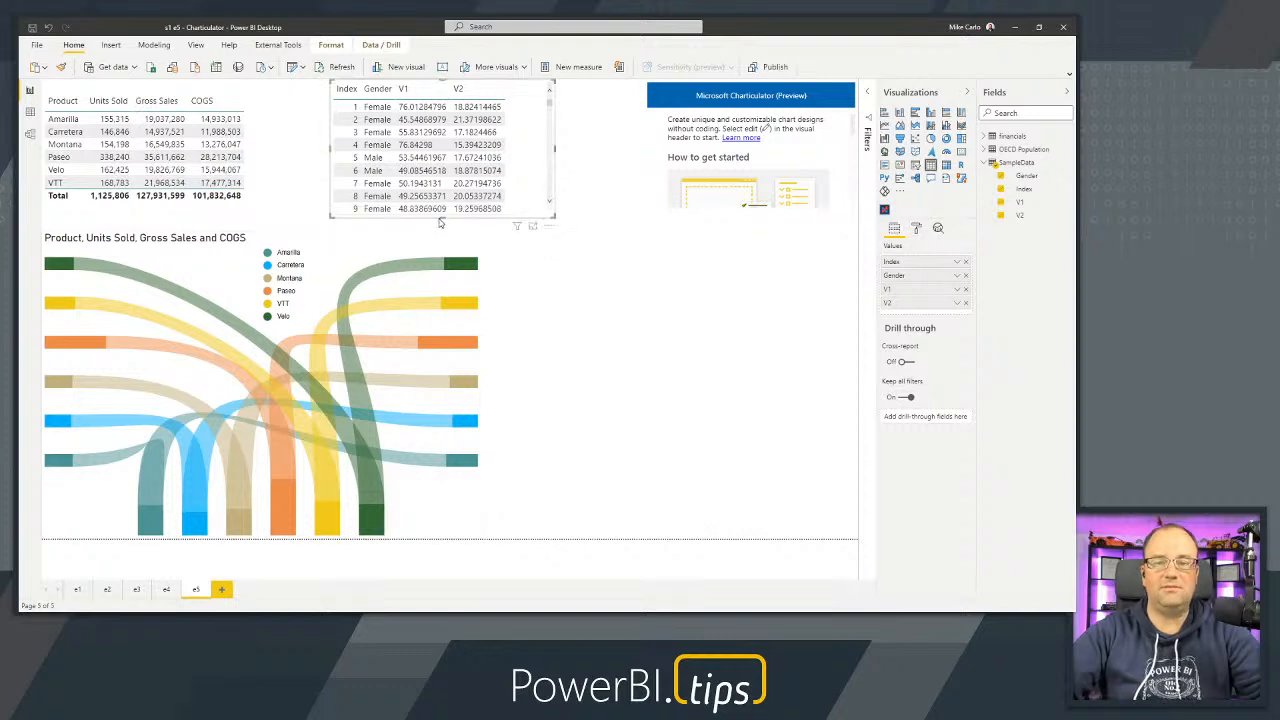
# Remove the empty Charticulator visual from the page.
pyautogui.moveTo(724, 90); pyautogui.dragTo(585, 303)
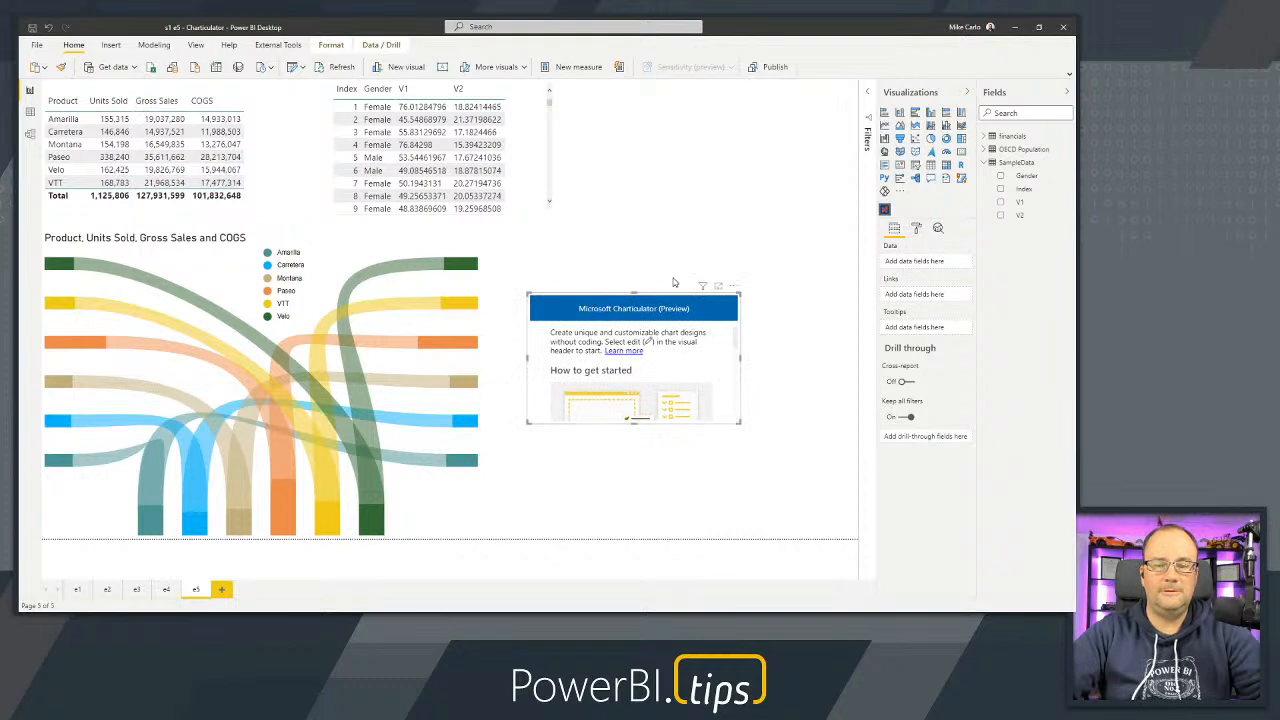
pyautogui.click(734, 288)
pyautogui.click(757, 311)
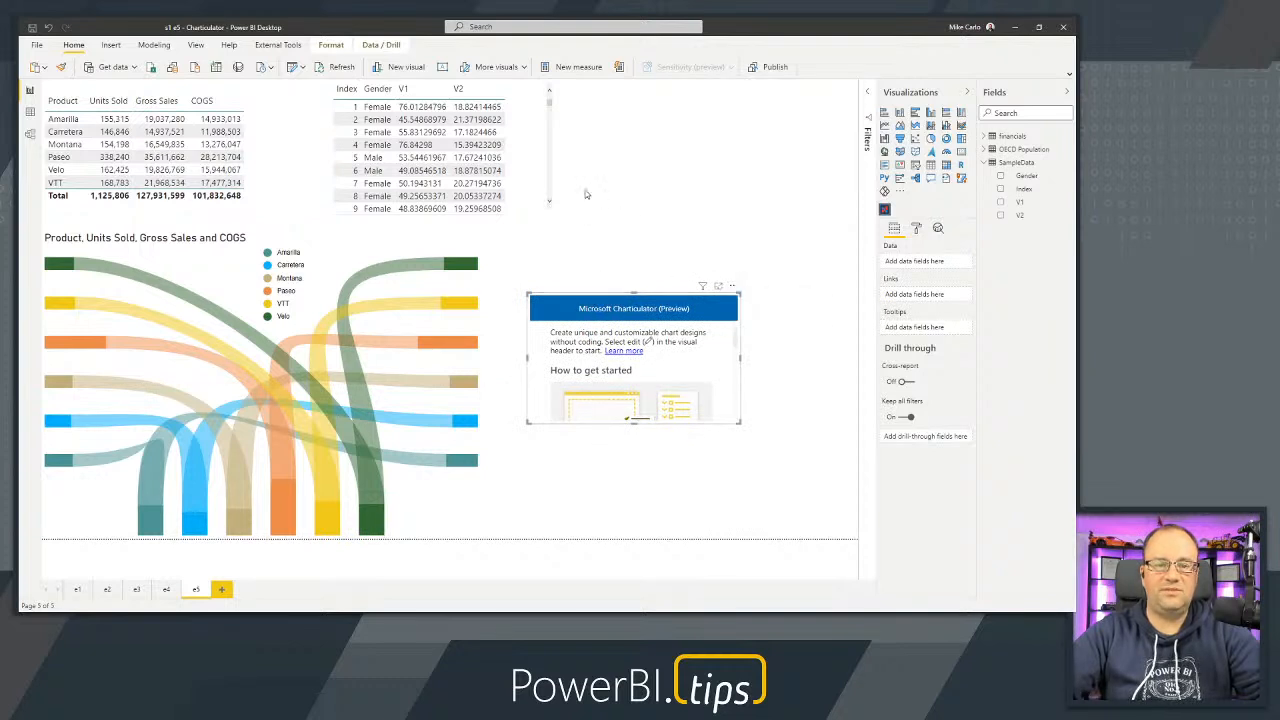
# Duplicate the sample data table, place the copy in the empty area beside the ribbon chart, and convert it to a Charticulator visual.
pyautogui.click(536, 203)
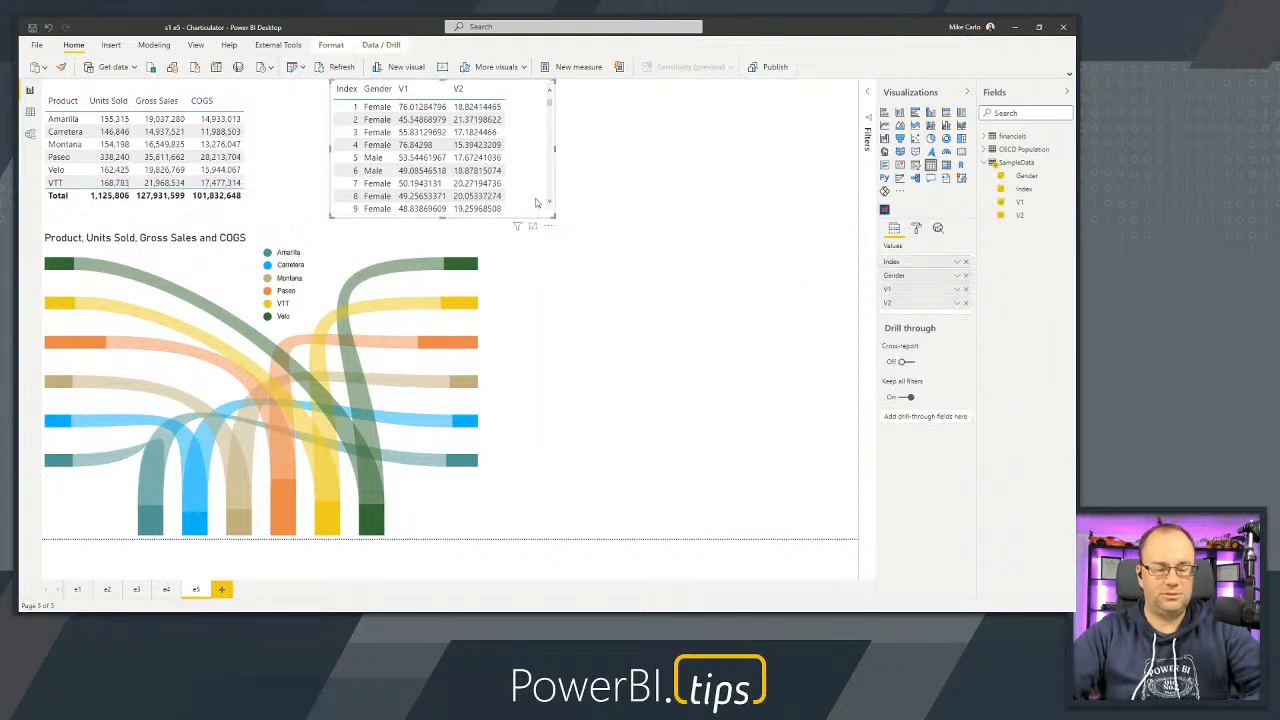
pyautogui.hotkey('ctrl', 'c')
pyautogui.hotkey('ctrl', 'v')
pyautogui.moveTo(536, 203); pyautogui.dragTo(735, 415)
pyautogui.click(885, 211)
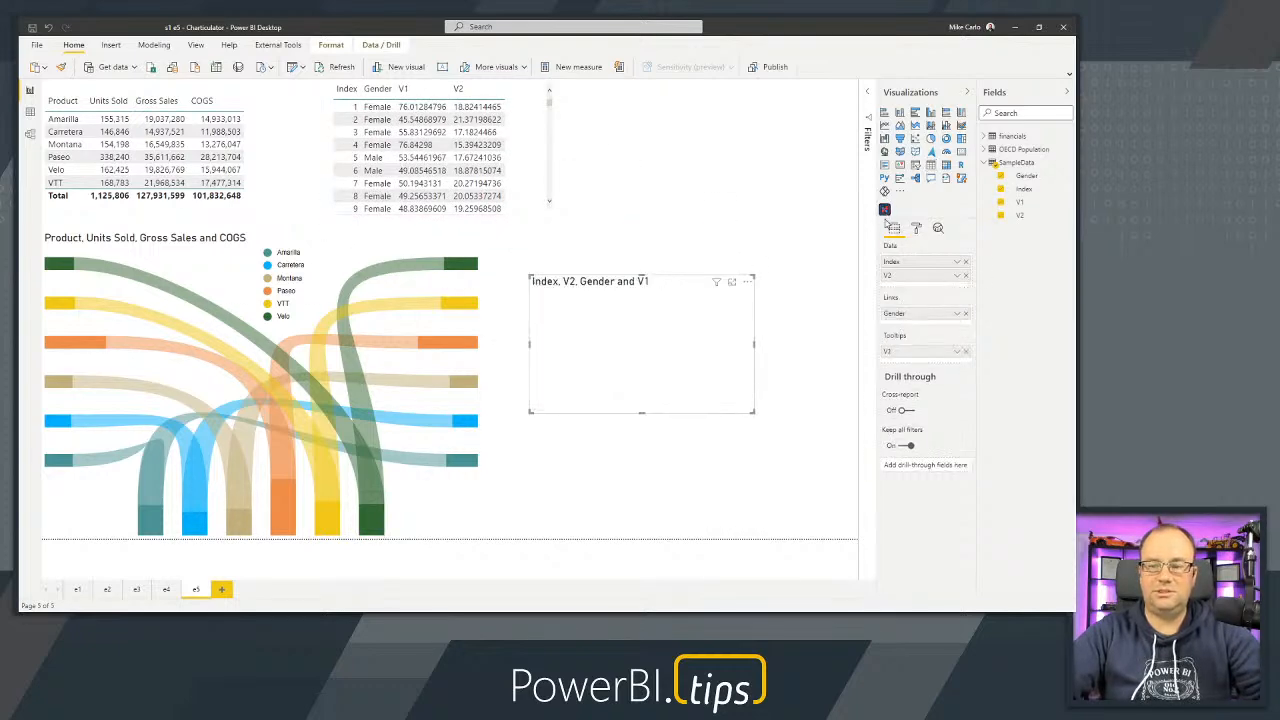
# Put all the visual's fields under Data in the order Index, Gender, V1, V2, and create a new chart in its Charticulator editor.
pyautogui.moveTo(919, 289); pyautogui.dragTo(920, 302)
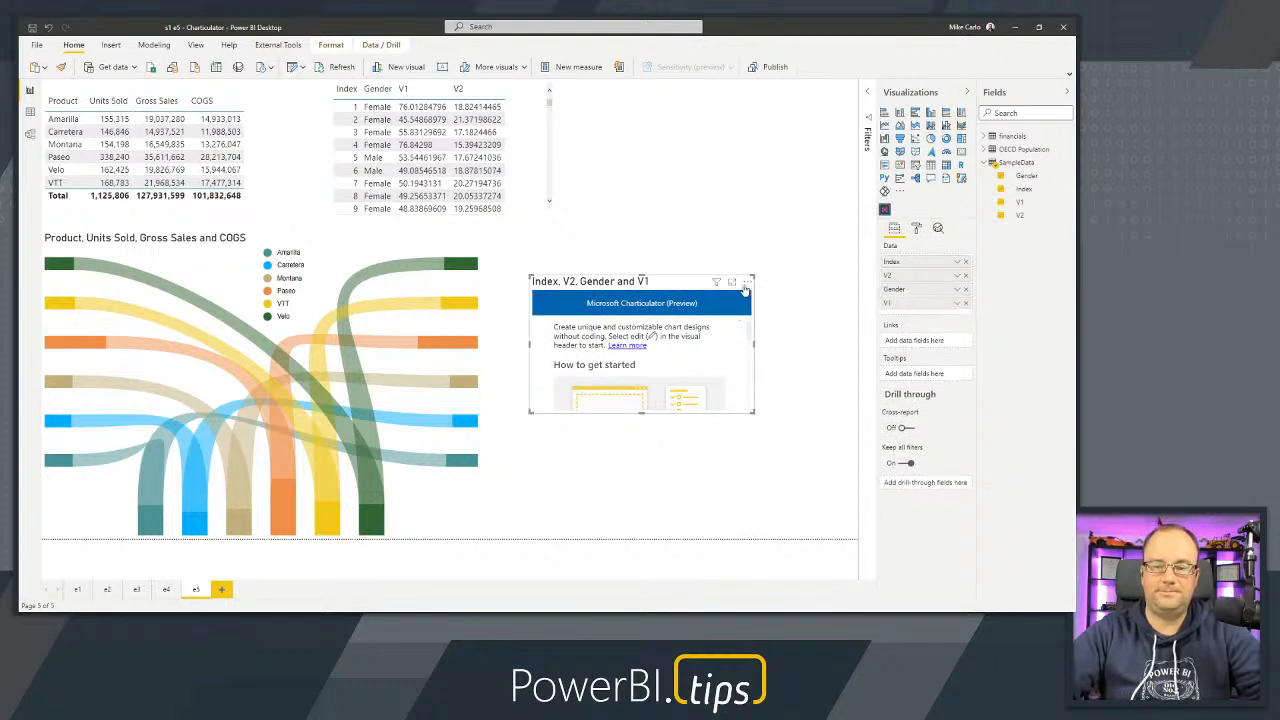
pyautogui.moveTo(900, 291)
pyautogui.mouseDown()
pyautogui.moveTo(904, 276)
pyautogui.moveTo(906, 287)
pyautogui.mouseUp()
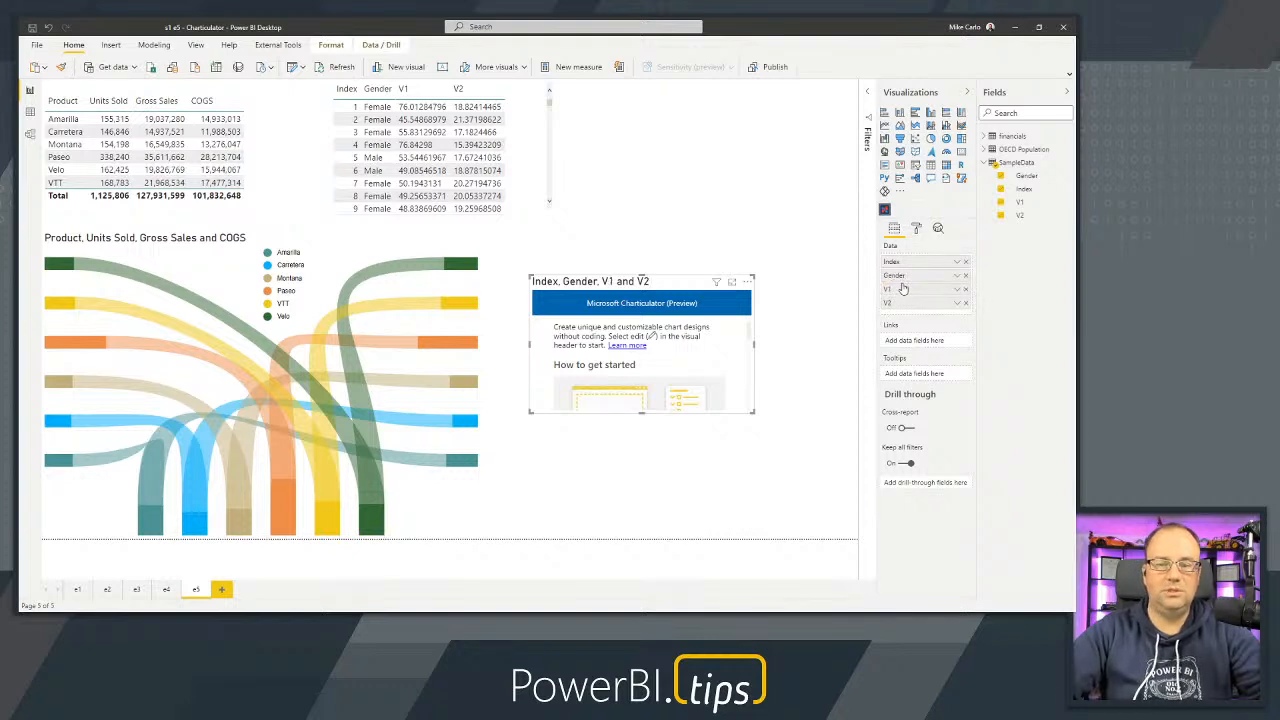
pyautogui.click(747, 287)
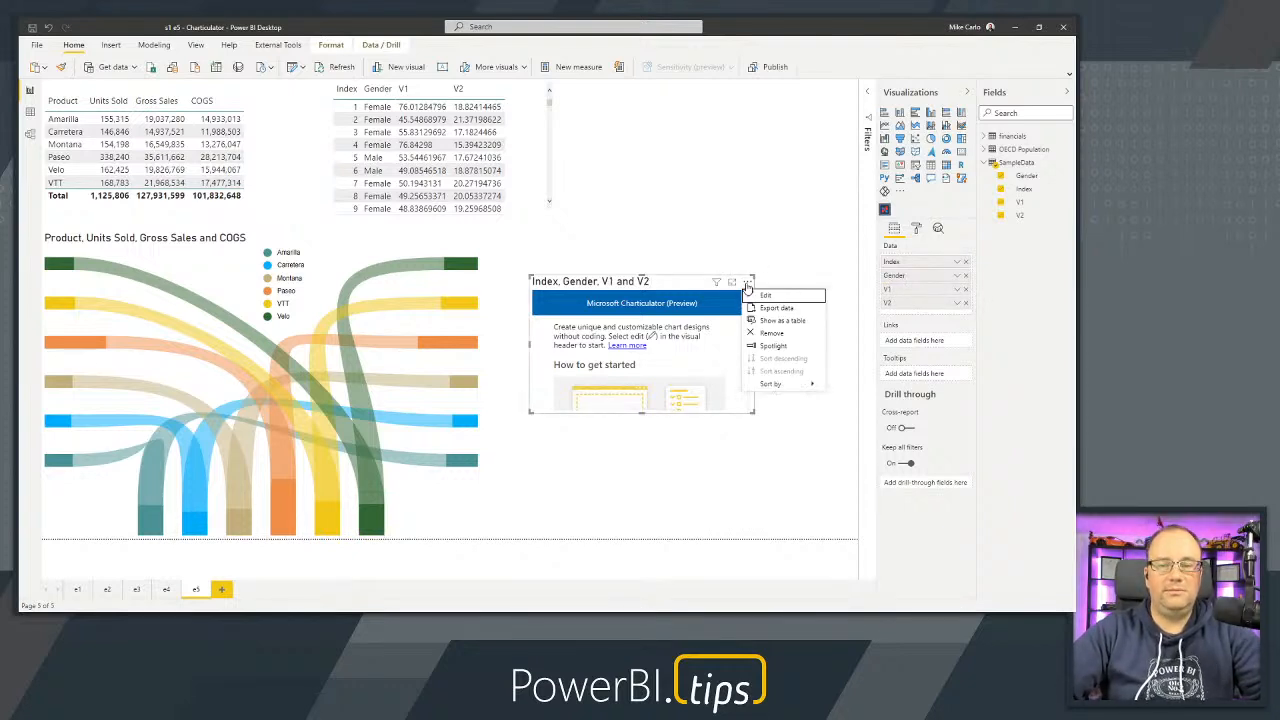
pyautogui.click(758, 295)
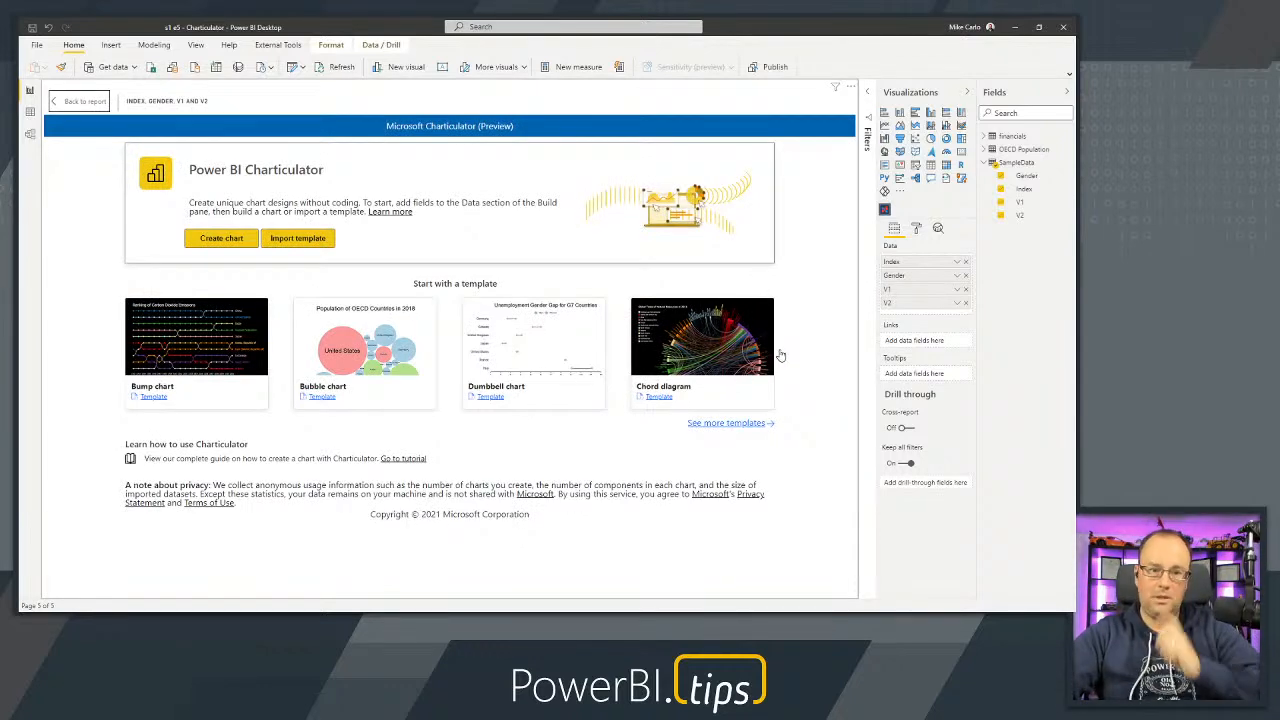
pyautogui.click(221, 238)
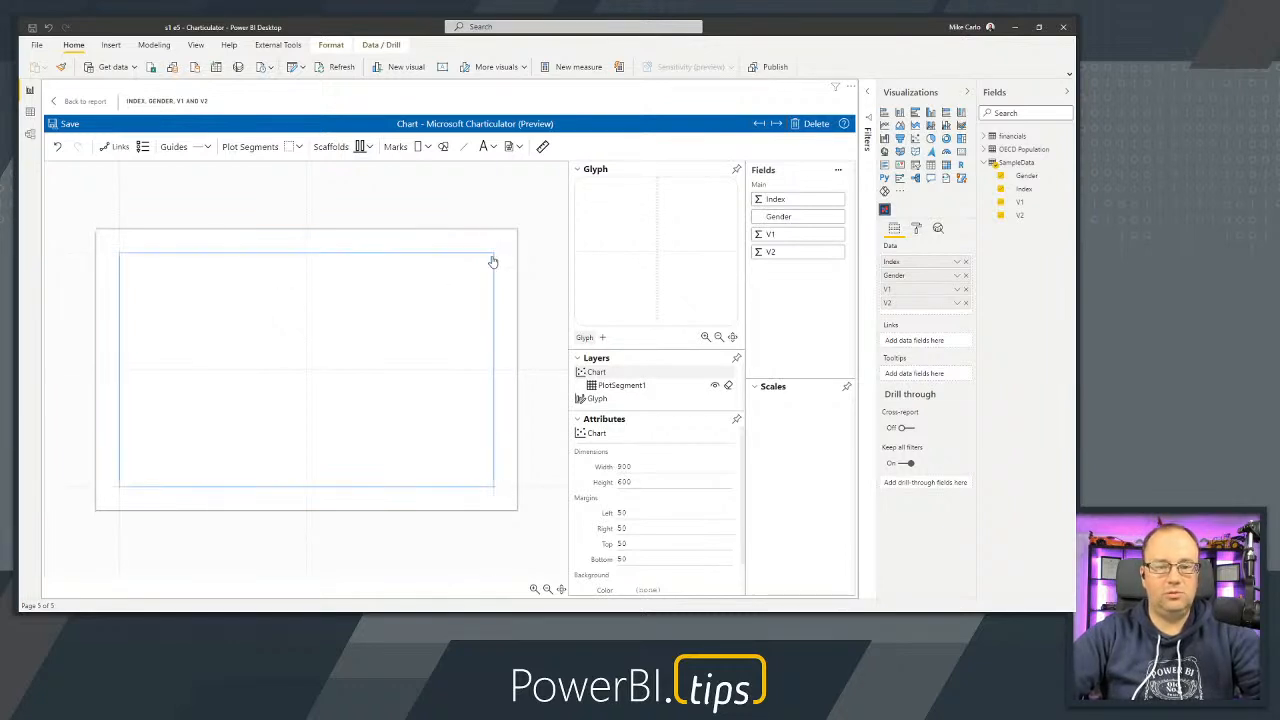
# Shrink the plot segment to the lower half of the chart and add a circle symbol to its glyph.
pyautogui.click(464, 280)
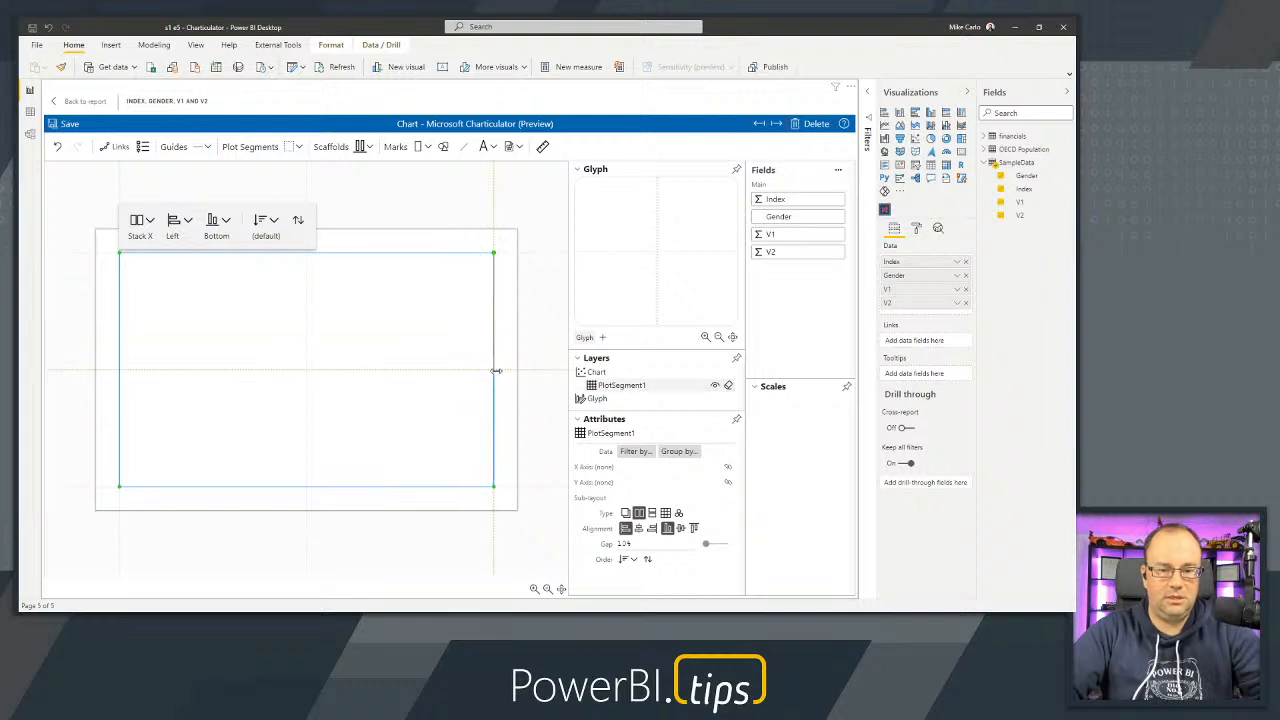
pyautogui.moveTo(496, 371); pyautogui.dragTo(495, 372)
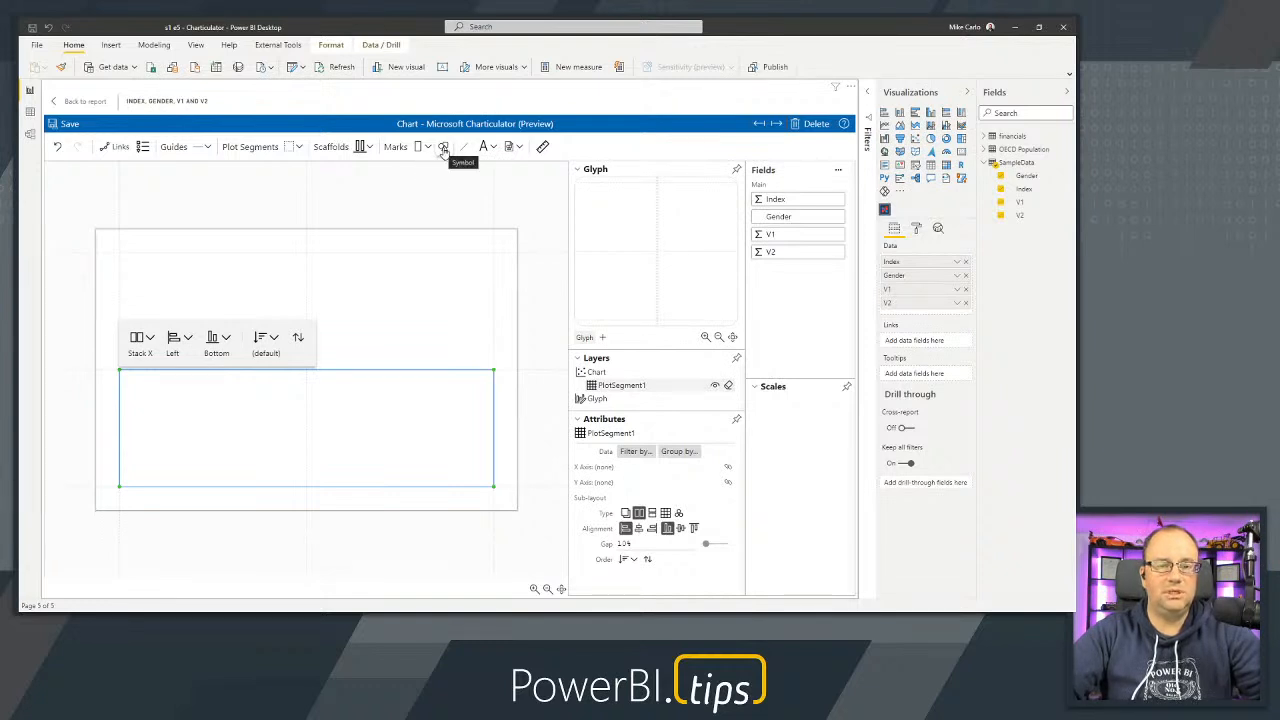
pyautogui.moveTo(443, 148); pyautogui.dragTo(644, 234)
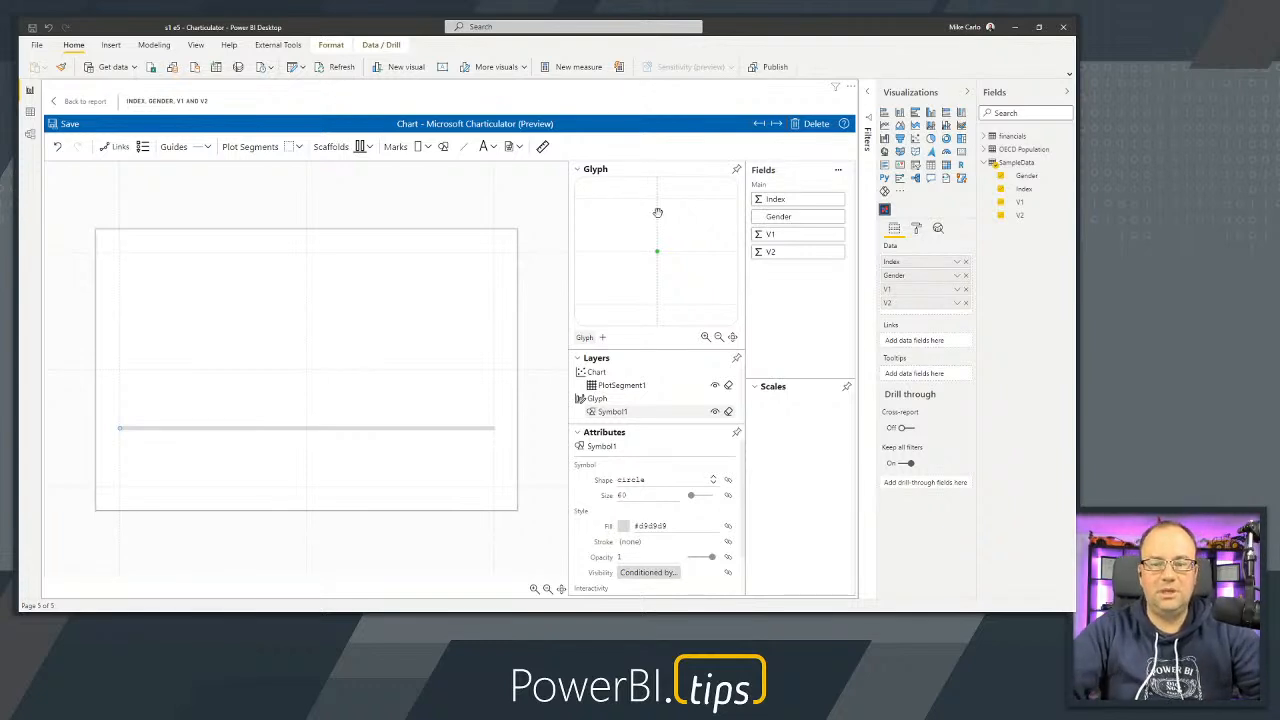
# Bind V1 to the plot segment's X axis and V2 to its Y axis, and colour the symbols by Gender.
pyautogui.moveTo(788, 238); pyautogui.dragTo(303, 488)
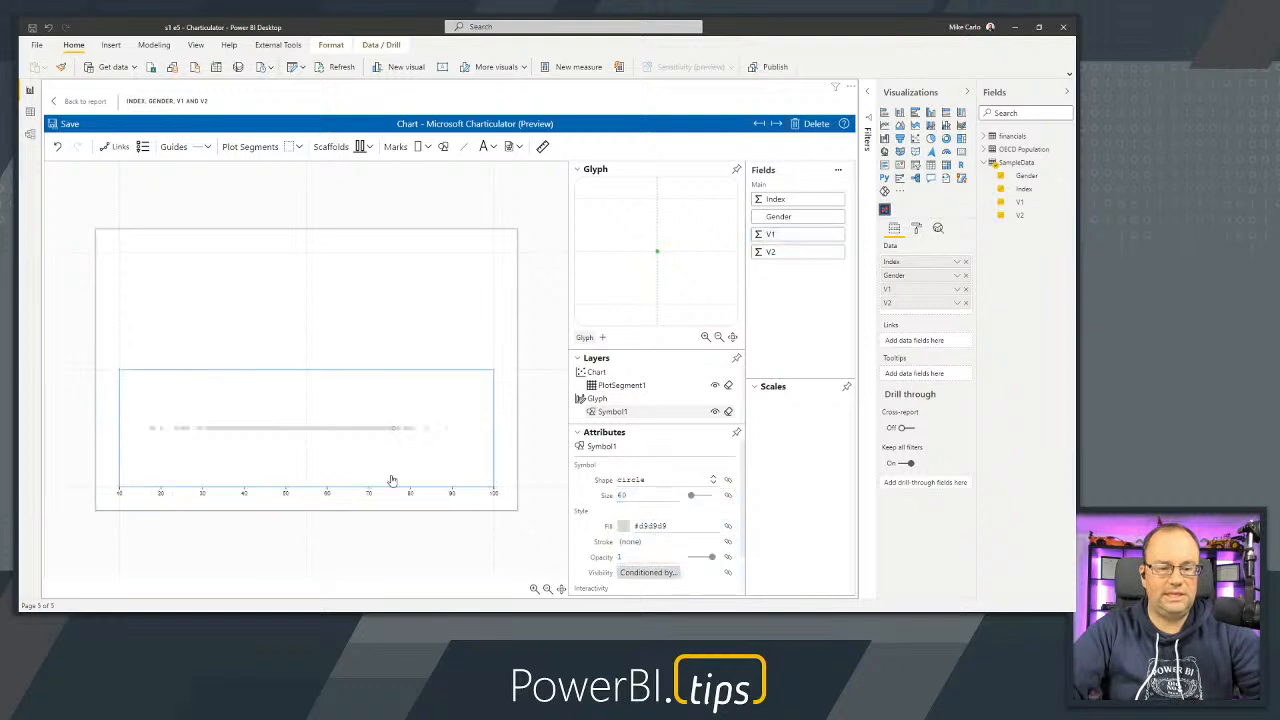
pyautogui.moveTo(788, 258); pyautogui.dragTo(117, 425)
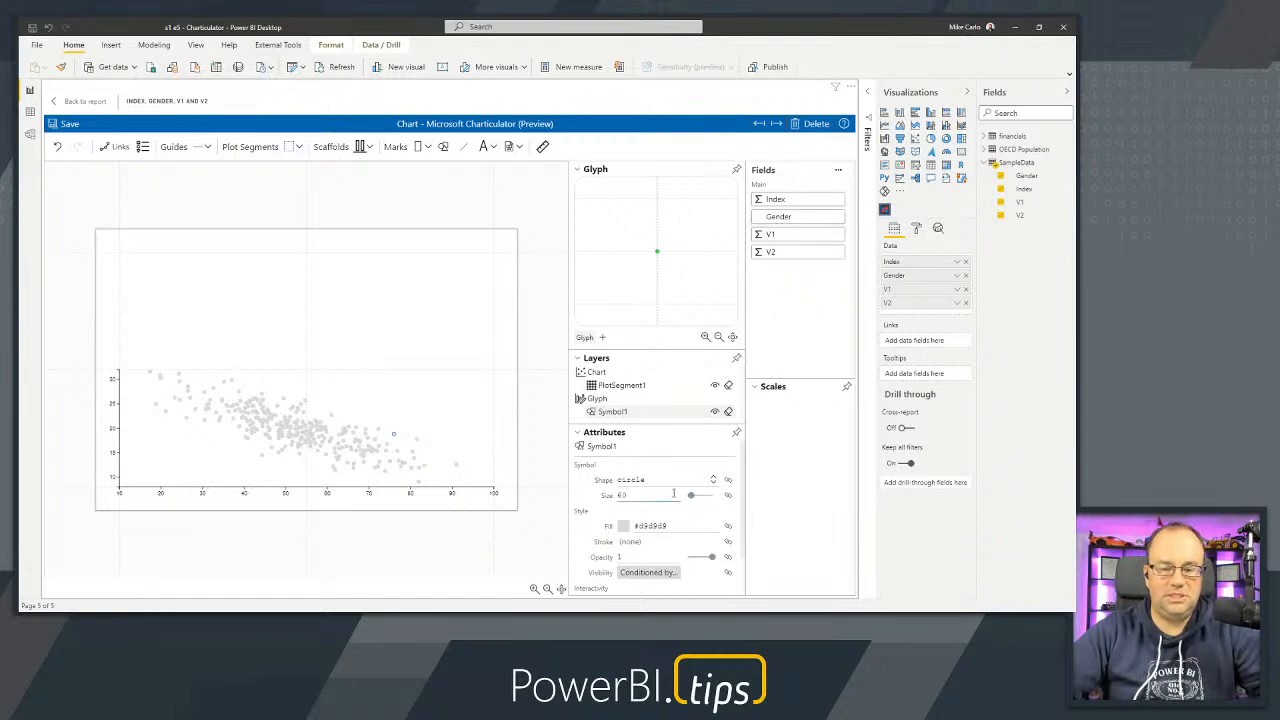
pyautogui.moveTo(800, 220); pyautogui.dragTo(641, 531)
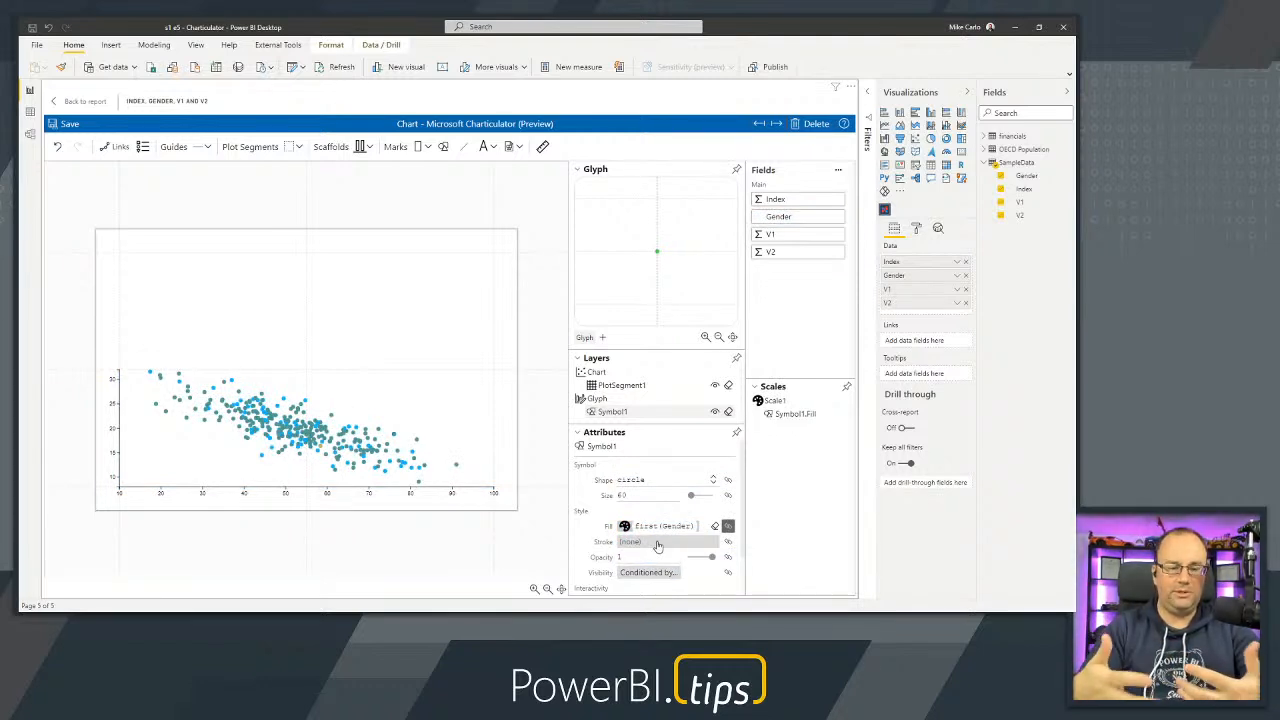
pyautogui.click(381, 302)
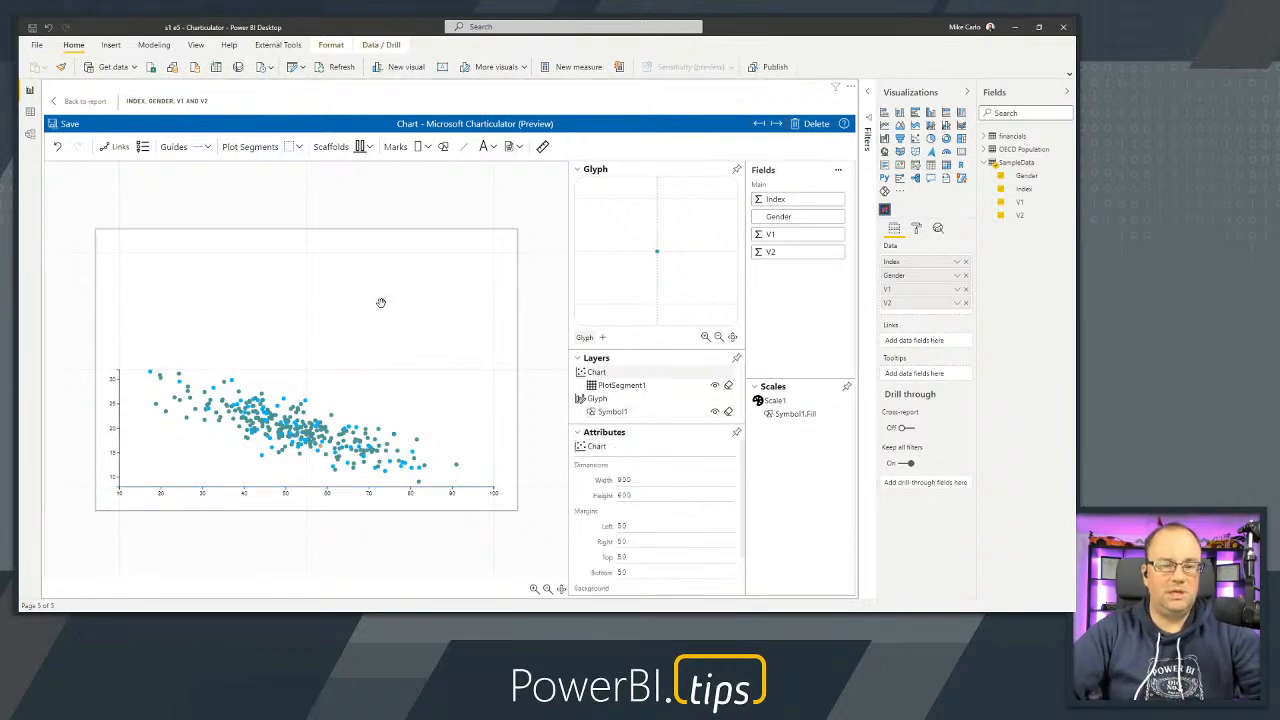
# Add a second glyph and draw a guide coordinator with 4 horizontal guides across the empty area above the scatter plot.
pyautogui.click(603, 338)
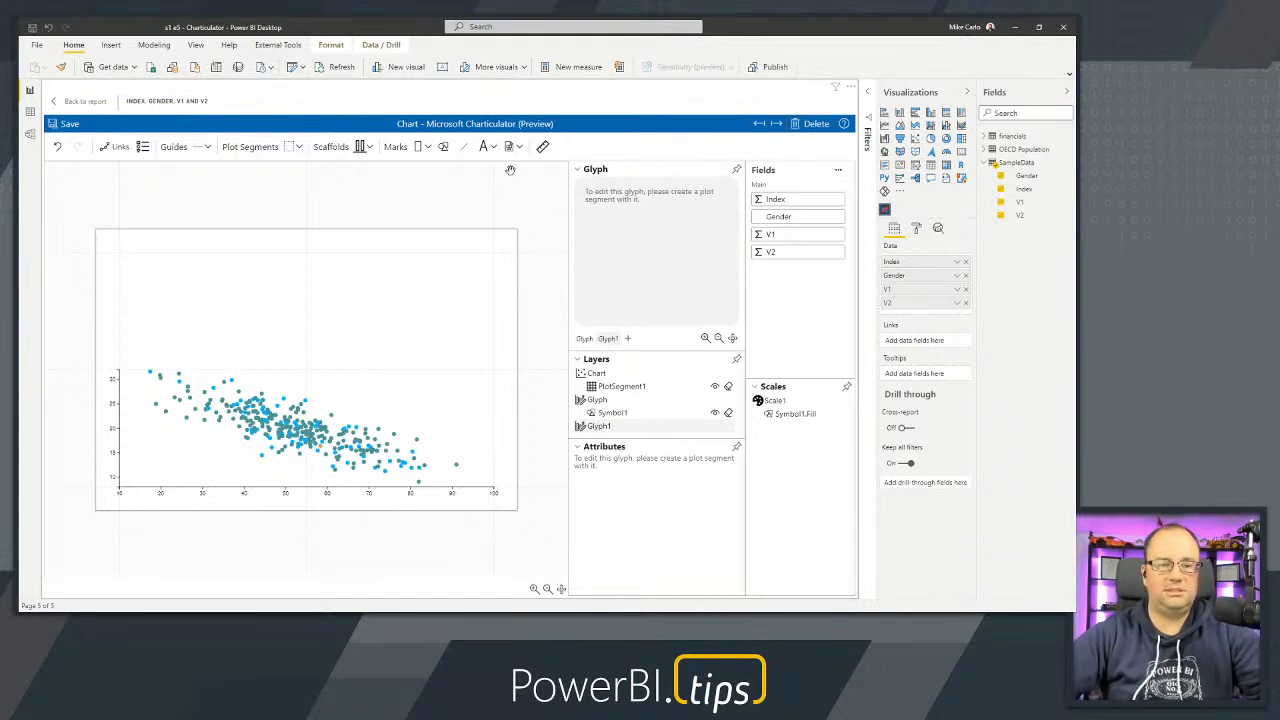
pyautogui.click(208, 149)
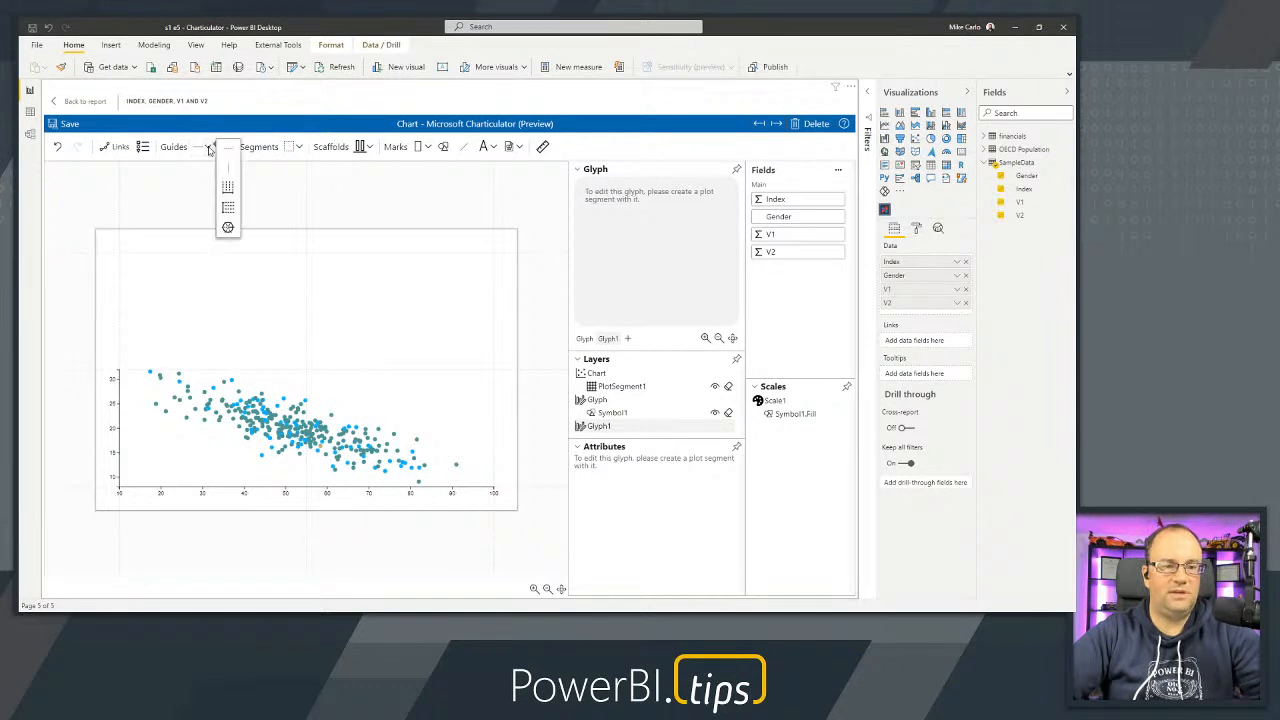
pyautogui.click(228, 210)
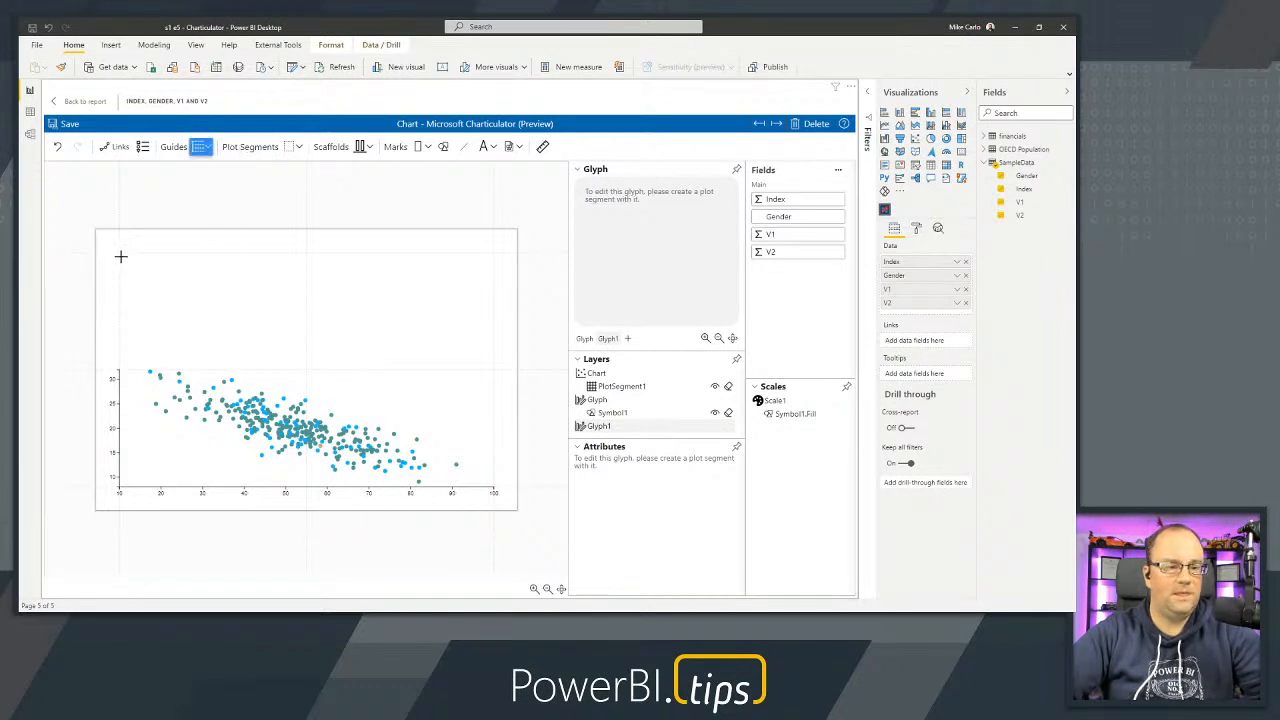
pyautogui.moveTo(119, 251); pyautogui.dragTo(120, 369)
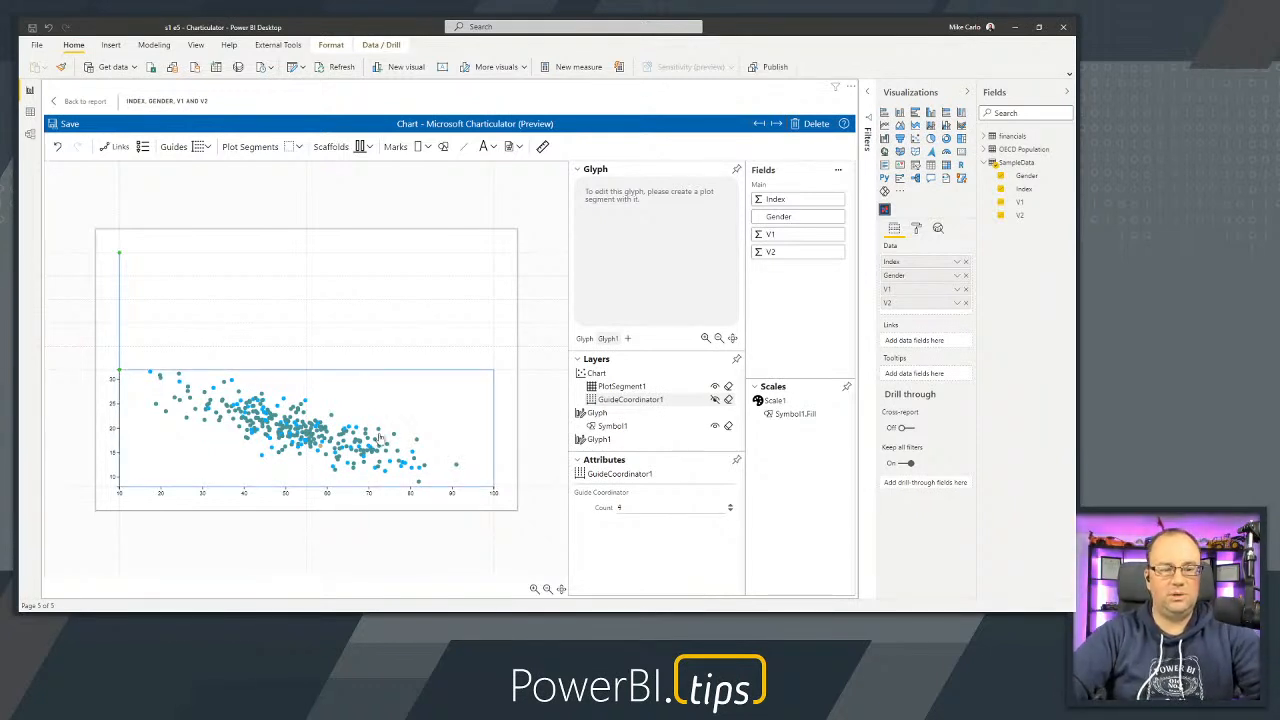
pyautogui.doubleClick(652, 507)
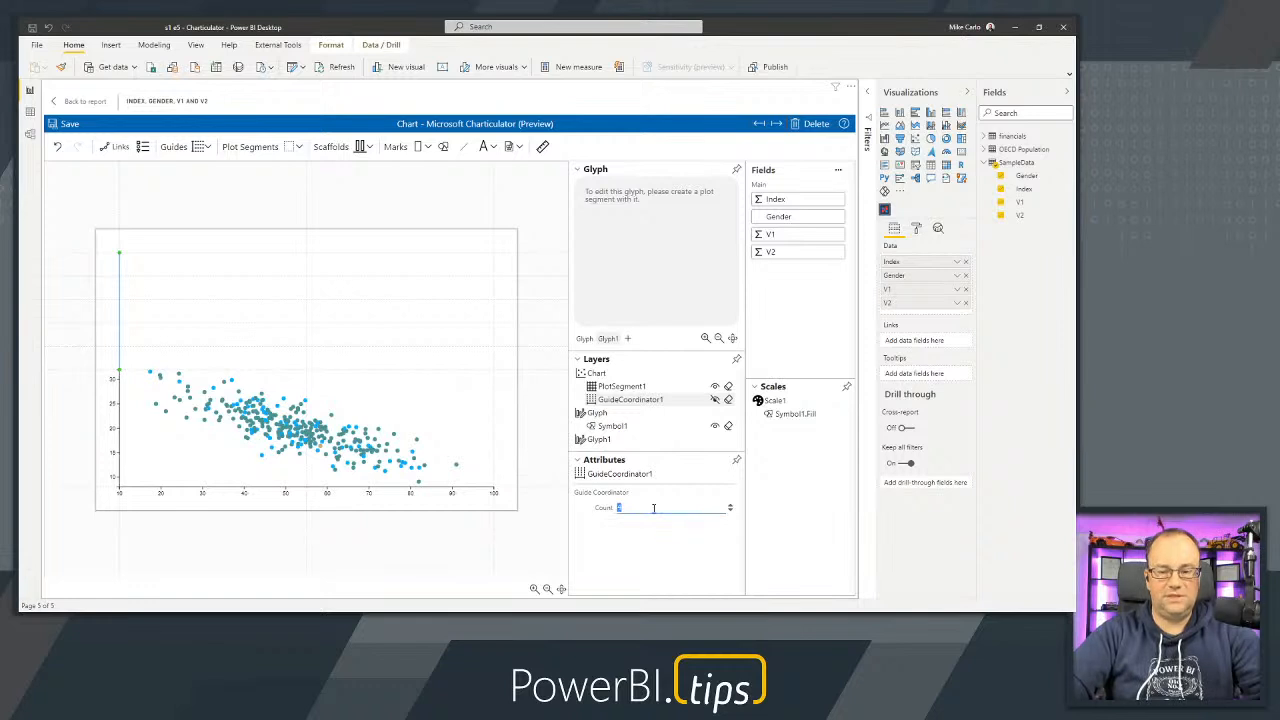
pyautogui.click(730, 511)
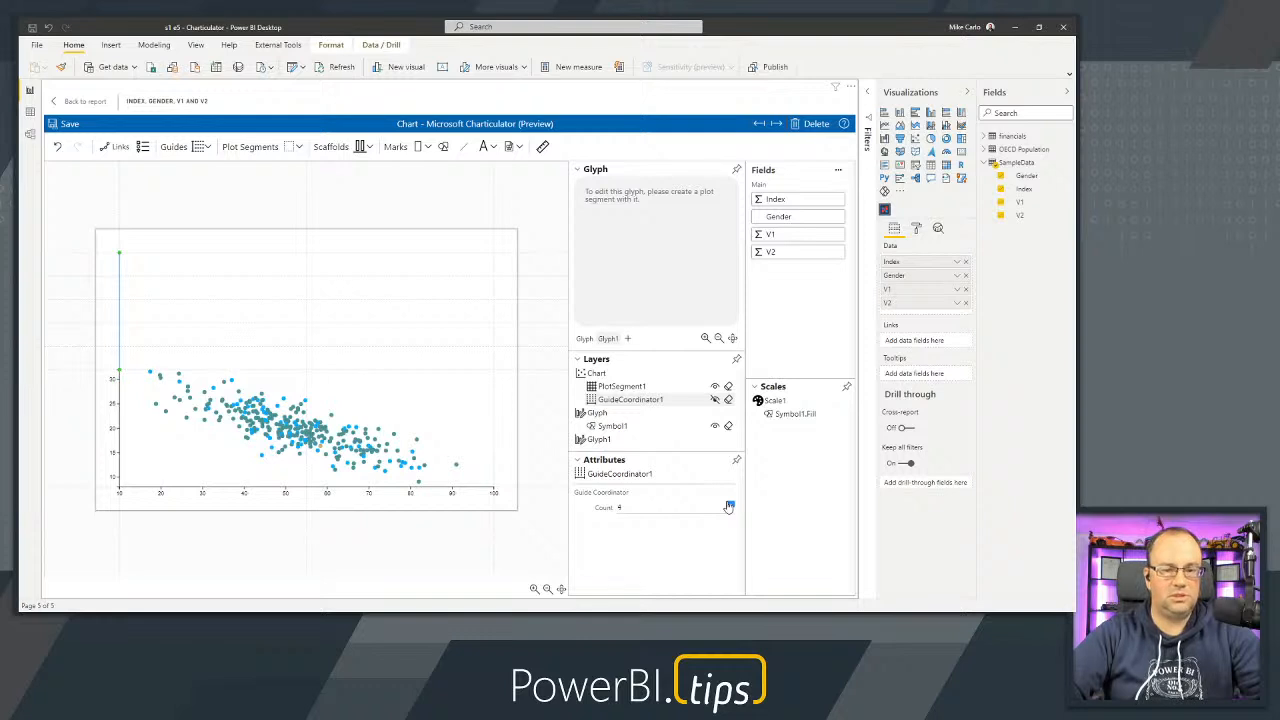
pyautogui.click(549, 539)
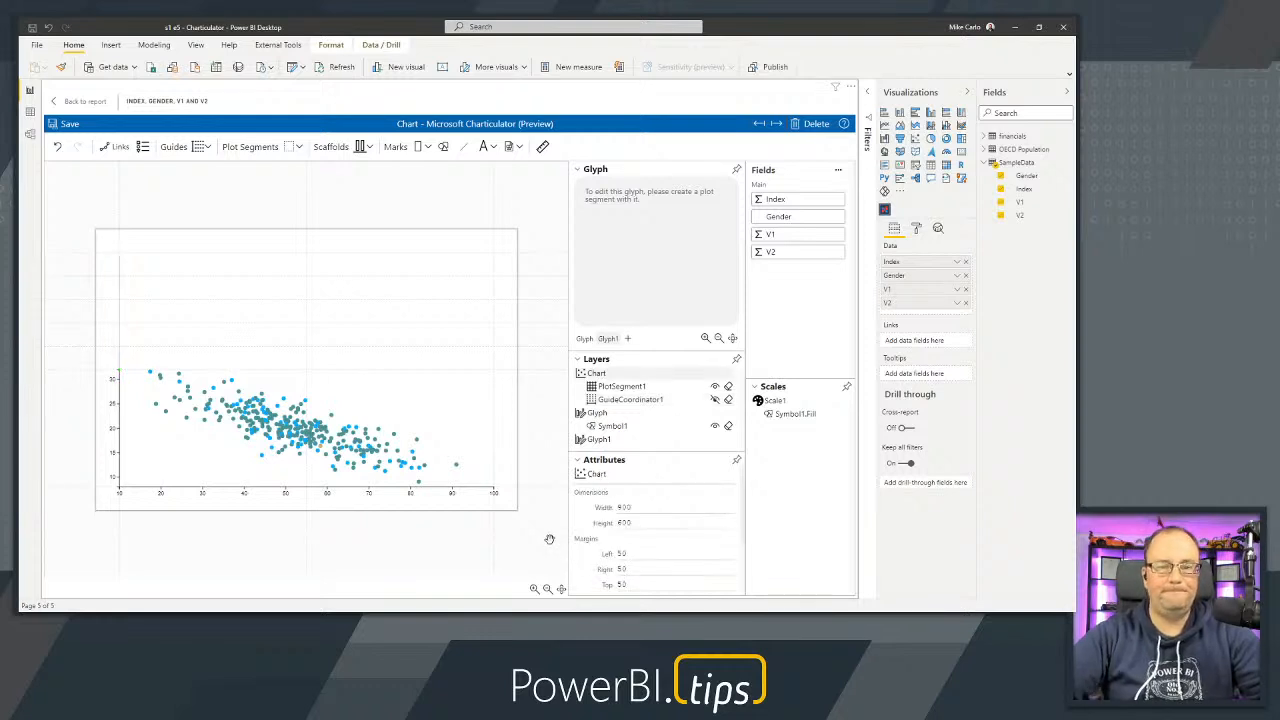
# Draw a plot segment for the second glyph above the scatter plot, set it to Stack Y, and add a rectangle mark to the glyph.
pyautogui.click(608, 340)
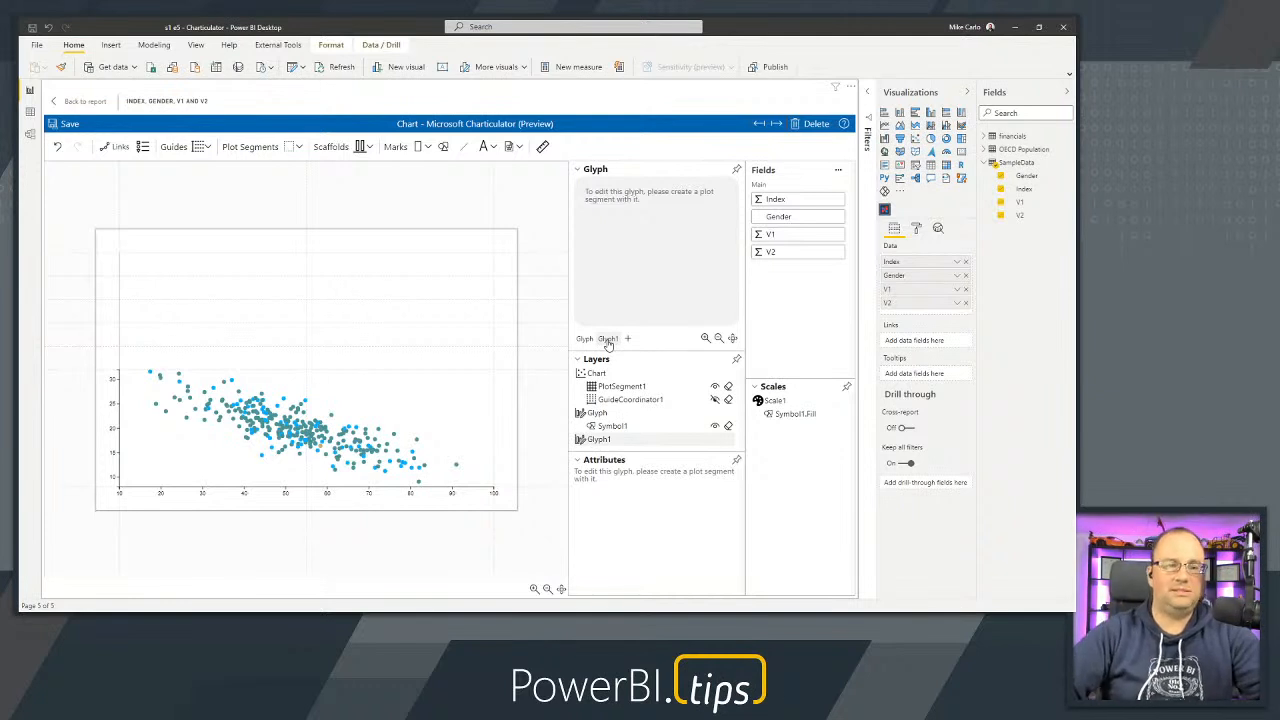
pyautogui.click(291, 152)
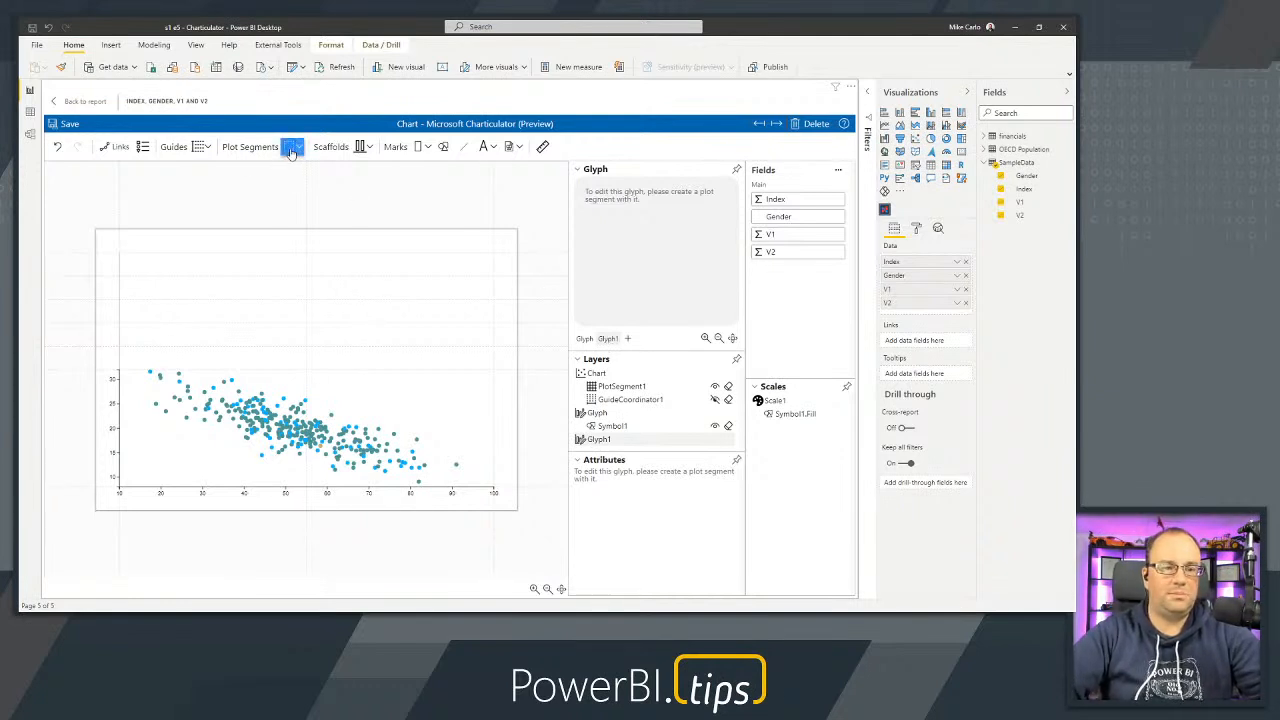
pyautogui.moveTo(121, 254)
pyautogui.mouseDown()
pyautogui.moveTo(136, 278)
pyautogui.moveTo(500, 346)
pyautogui.mouseUp()
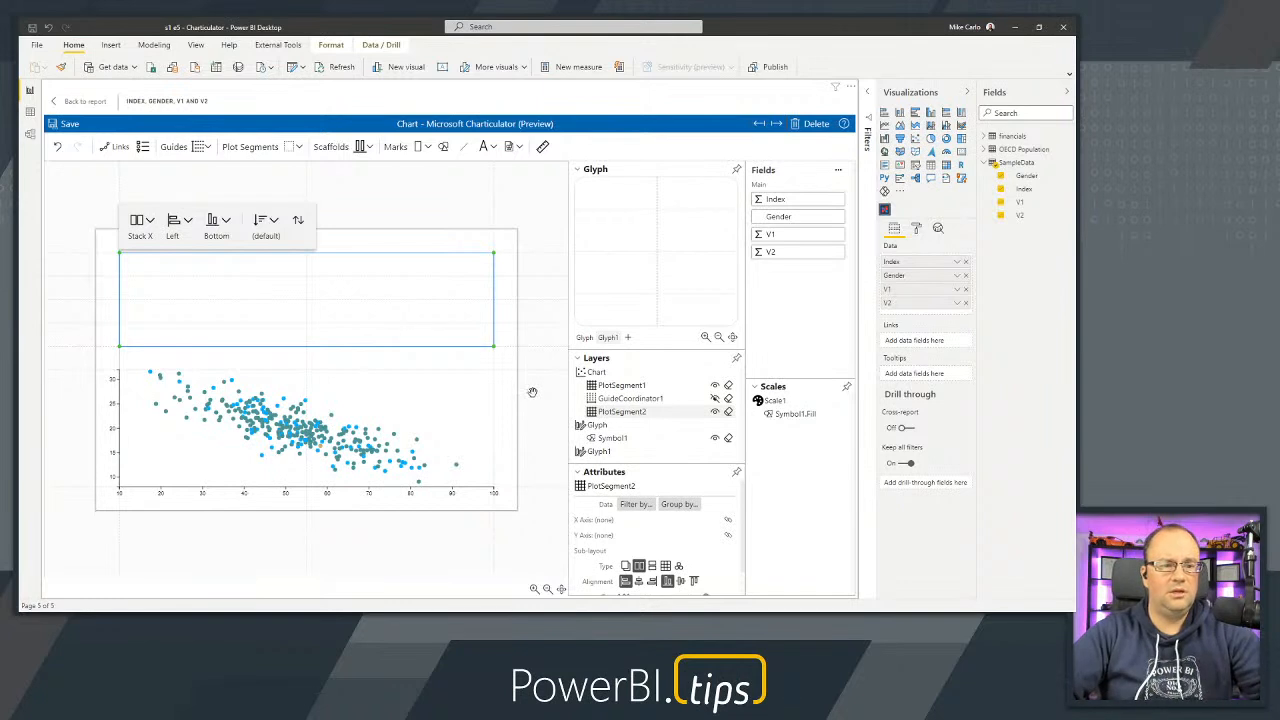
pyautogui.click(148, 222)
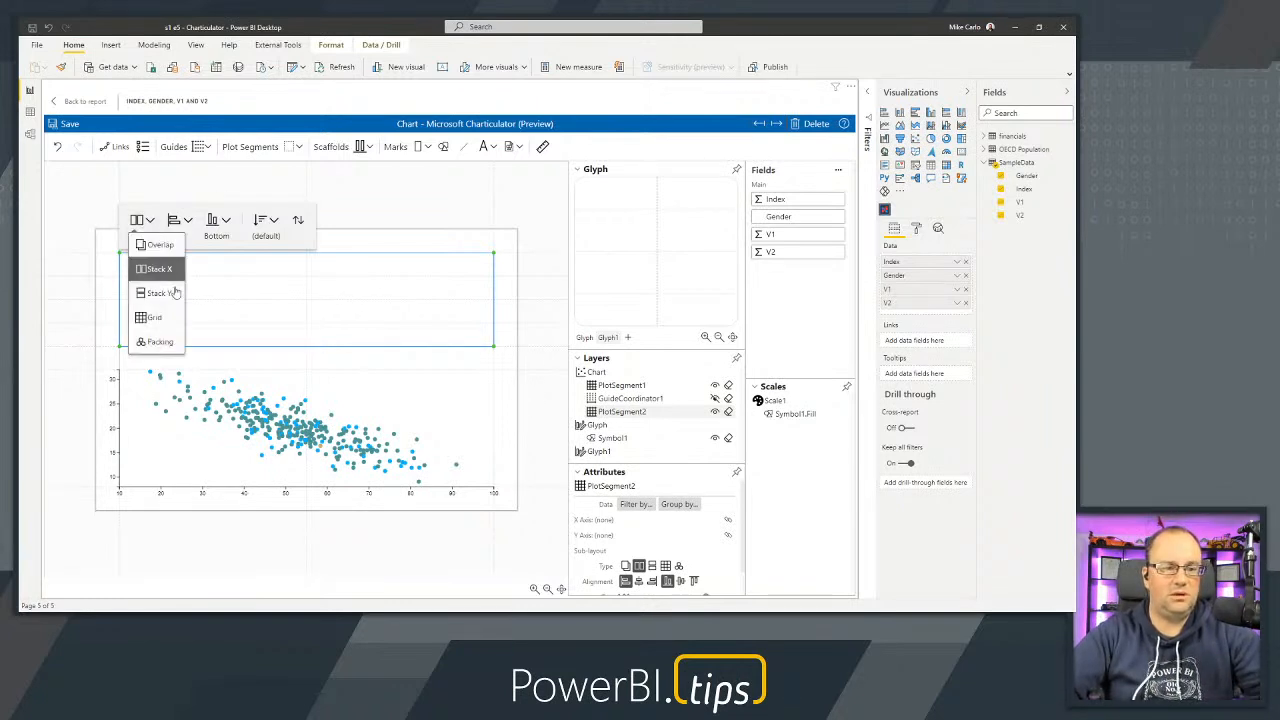
pyautogui.click(167, 296)
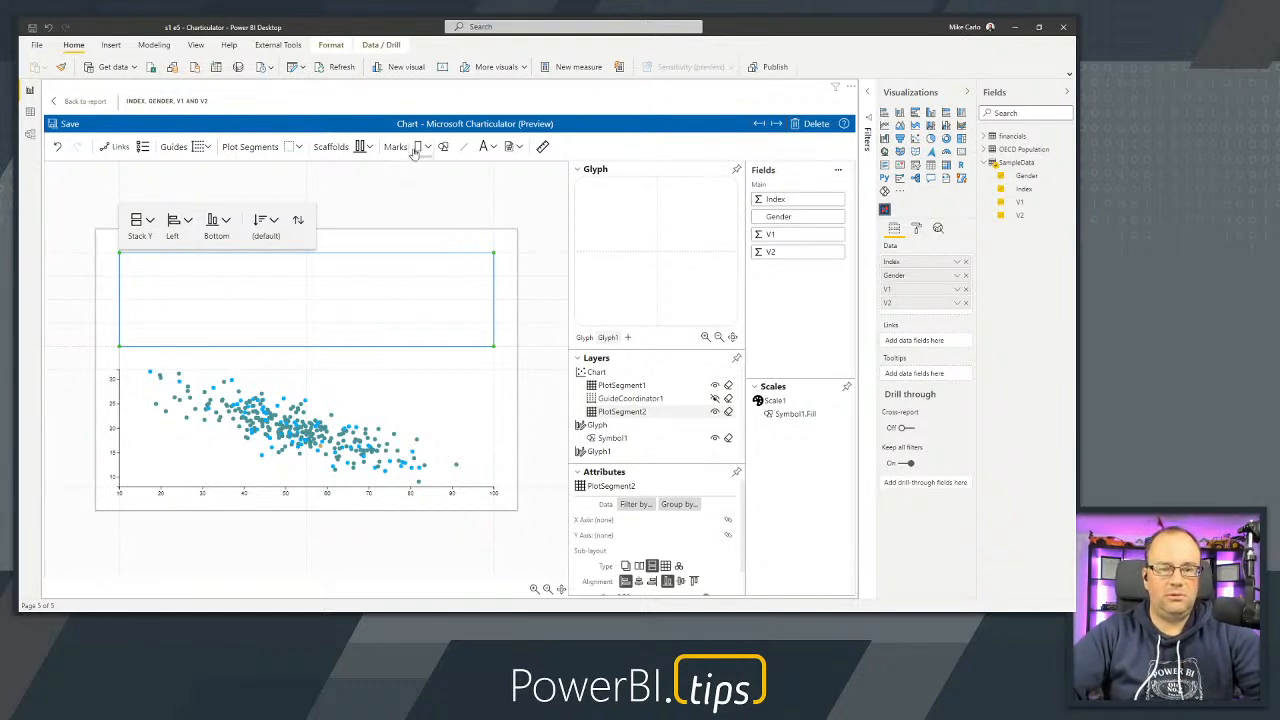
pyautogui.moveTo(417, 150); pyautogui.dragTo(640, 254)
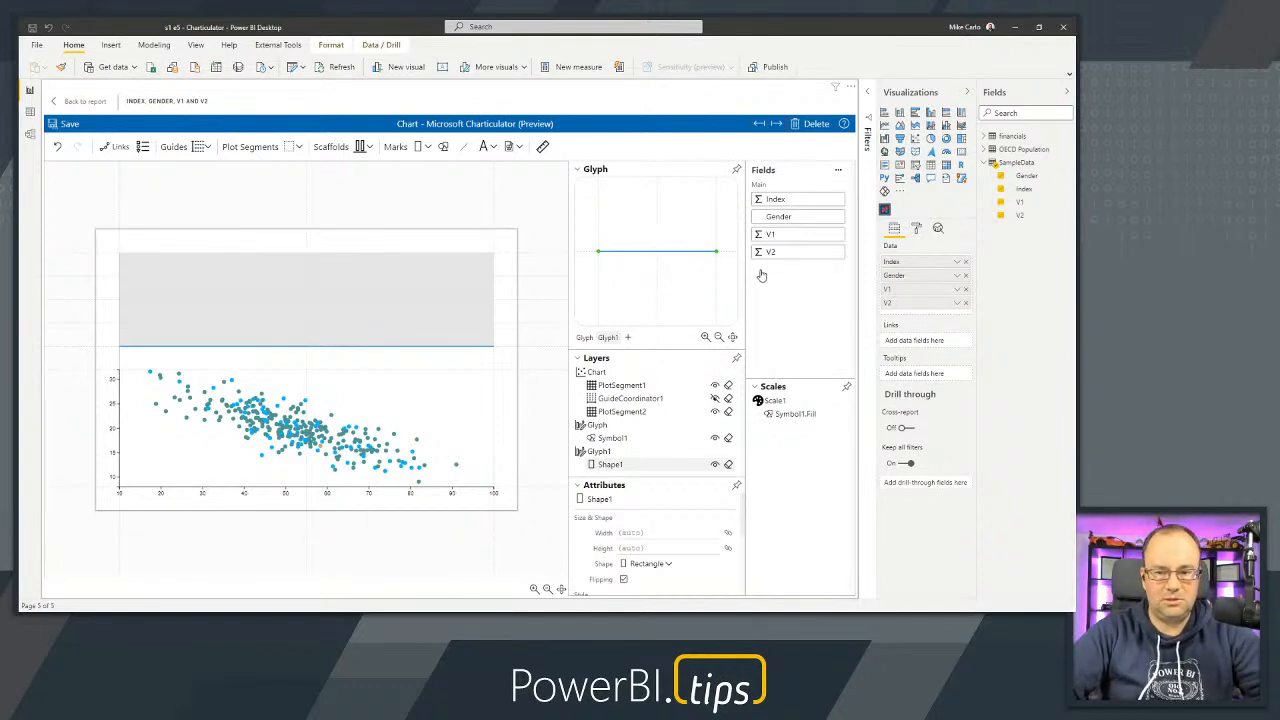
# Try to bind V2 and Index to the rectangle's width, and clear the width binding.
pyautogui.moveTo(777, 258); pyautogui.dragTo(674, 258)
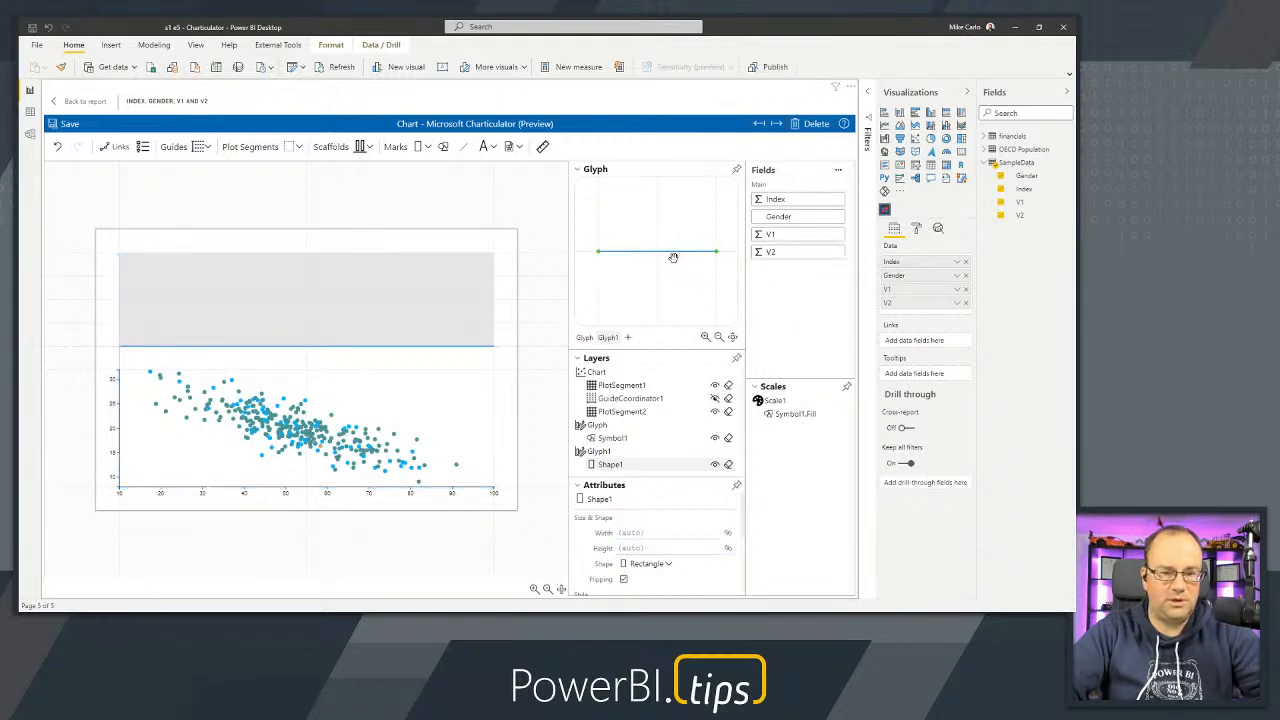
pyautogui.moveTo(785, 252); pyautogui.dragTo(679, 254)
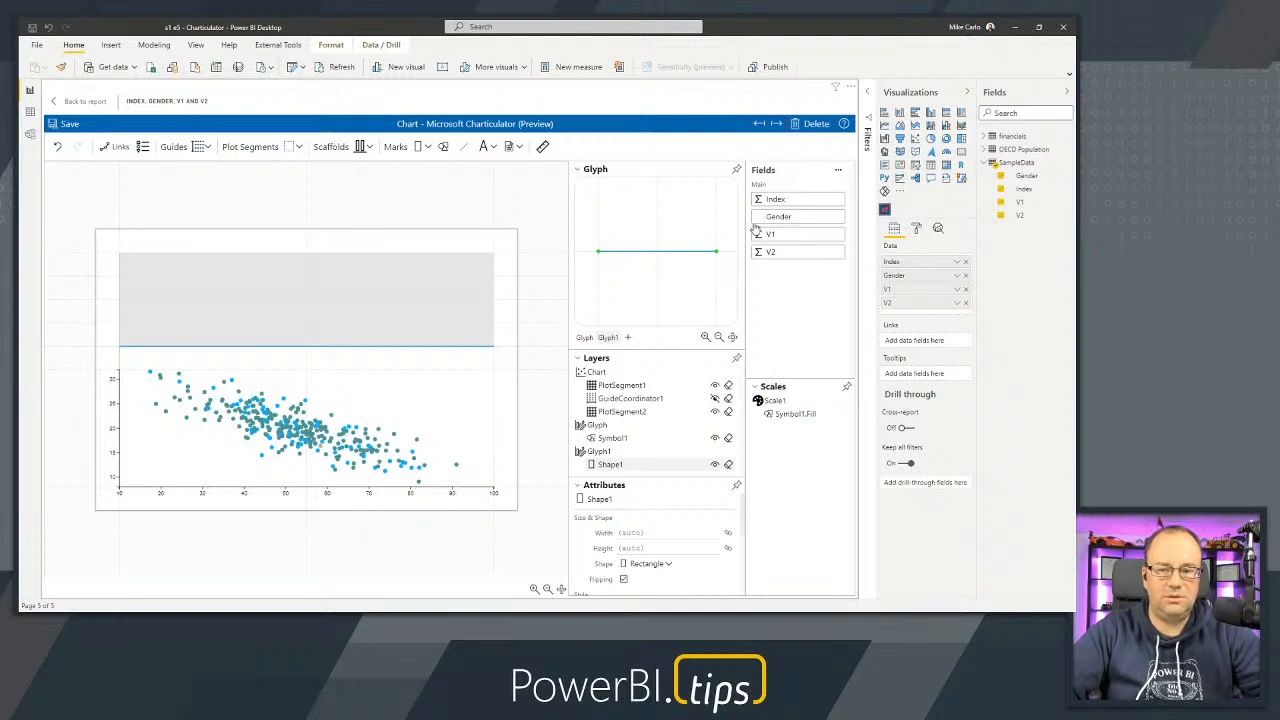
pyautogui.moveTo(783, 201); pyautogui.dragTo(663, 254)
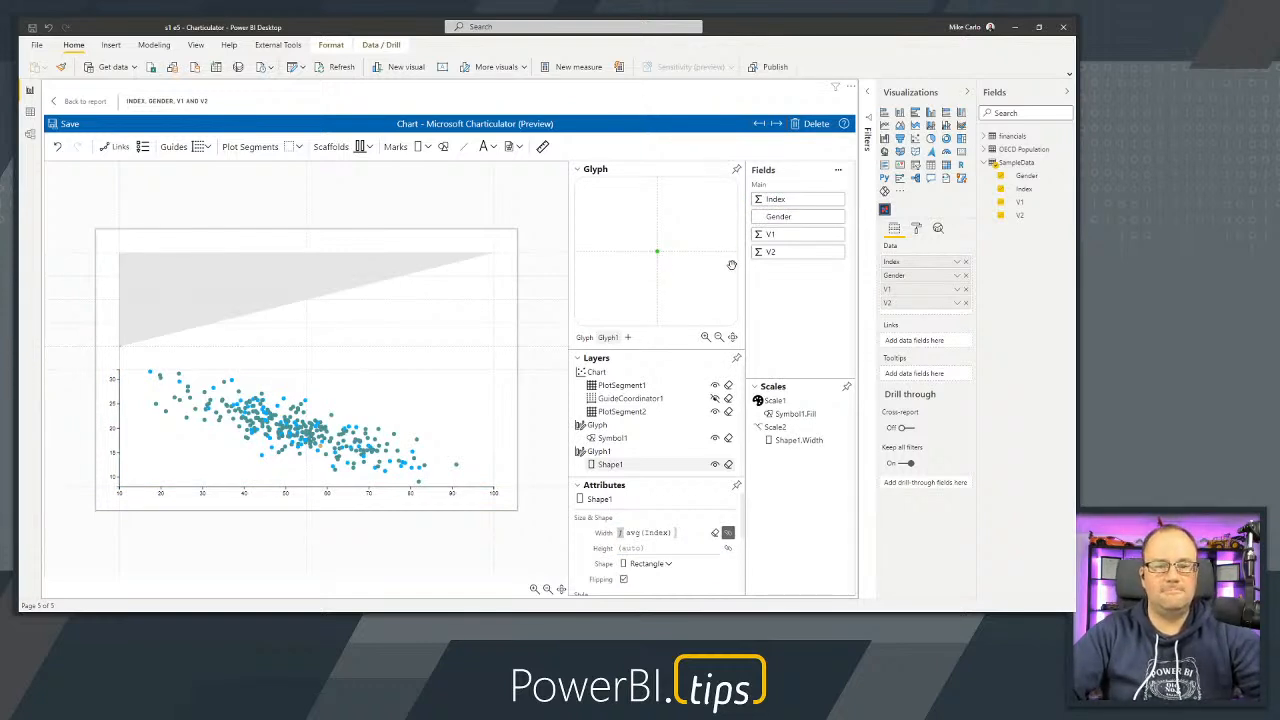
pyautogui.click(716, 535)
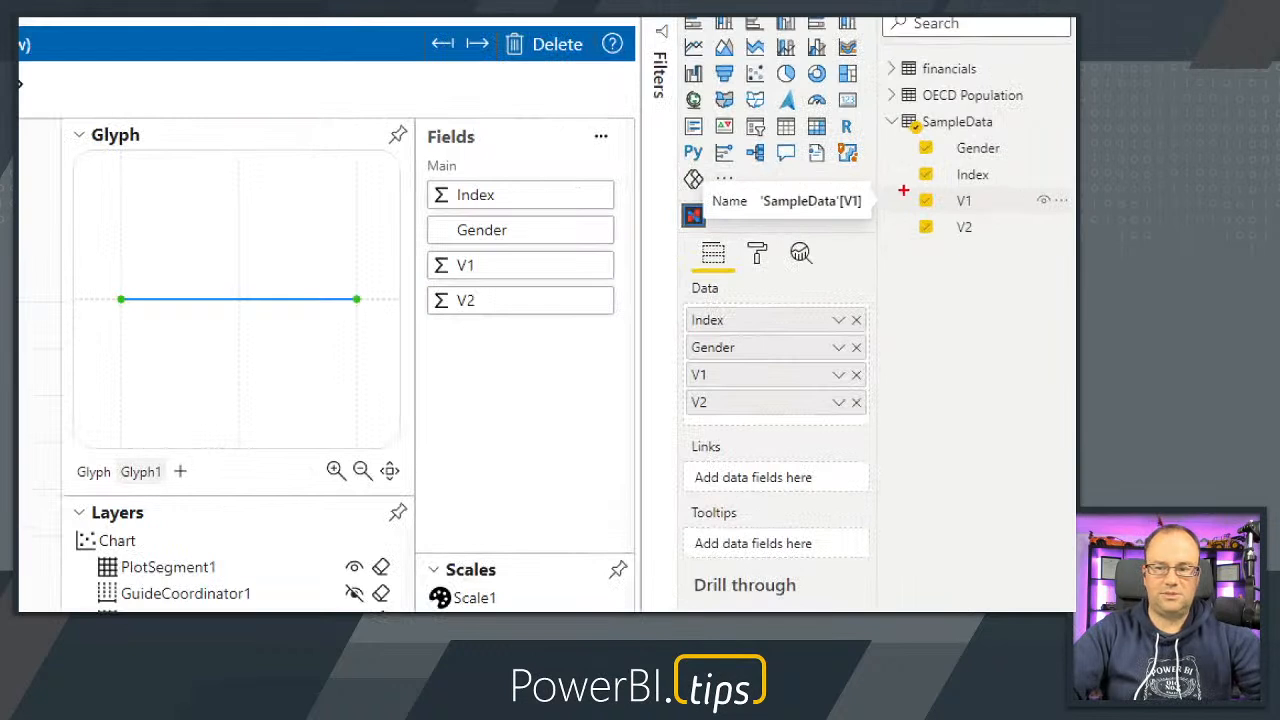
pyautogui.moveTo(872, 181); pyautogui.dragTo(999, 267)
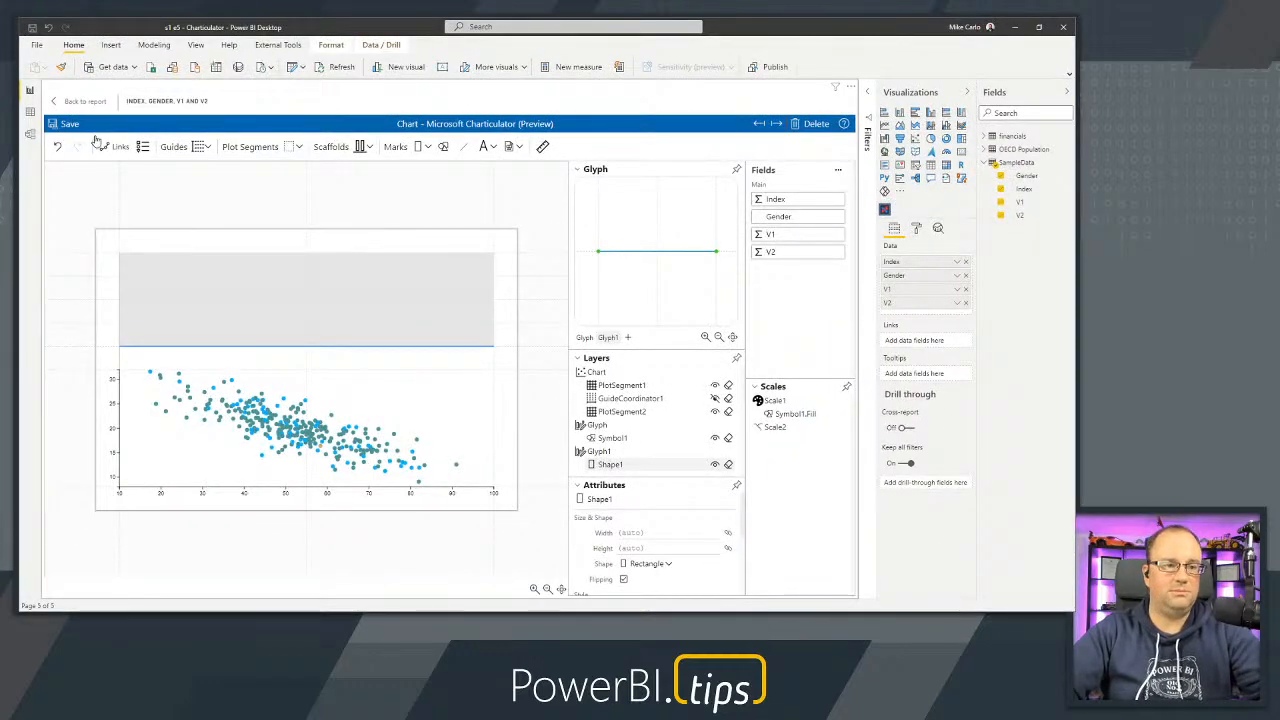
# Save the chart changes and return to the report page.
pyautogui.click(66, 124)
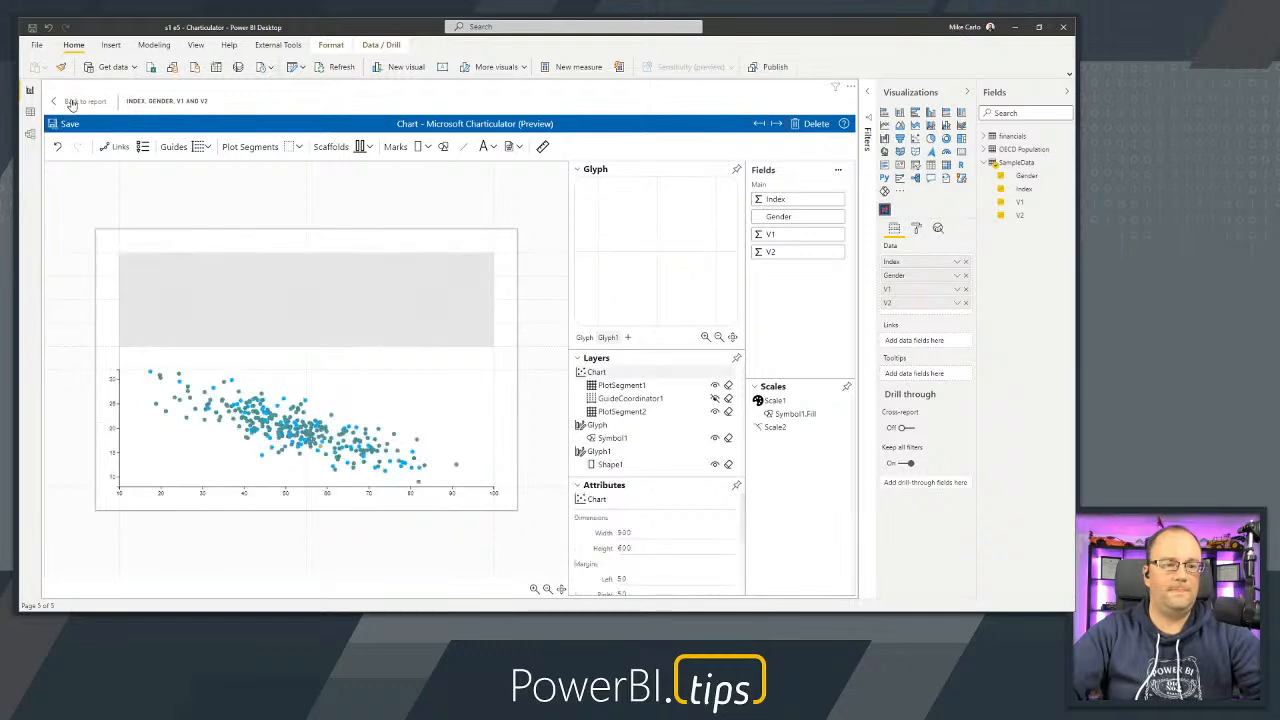
pyautogui.click(72, 103)
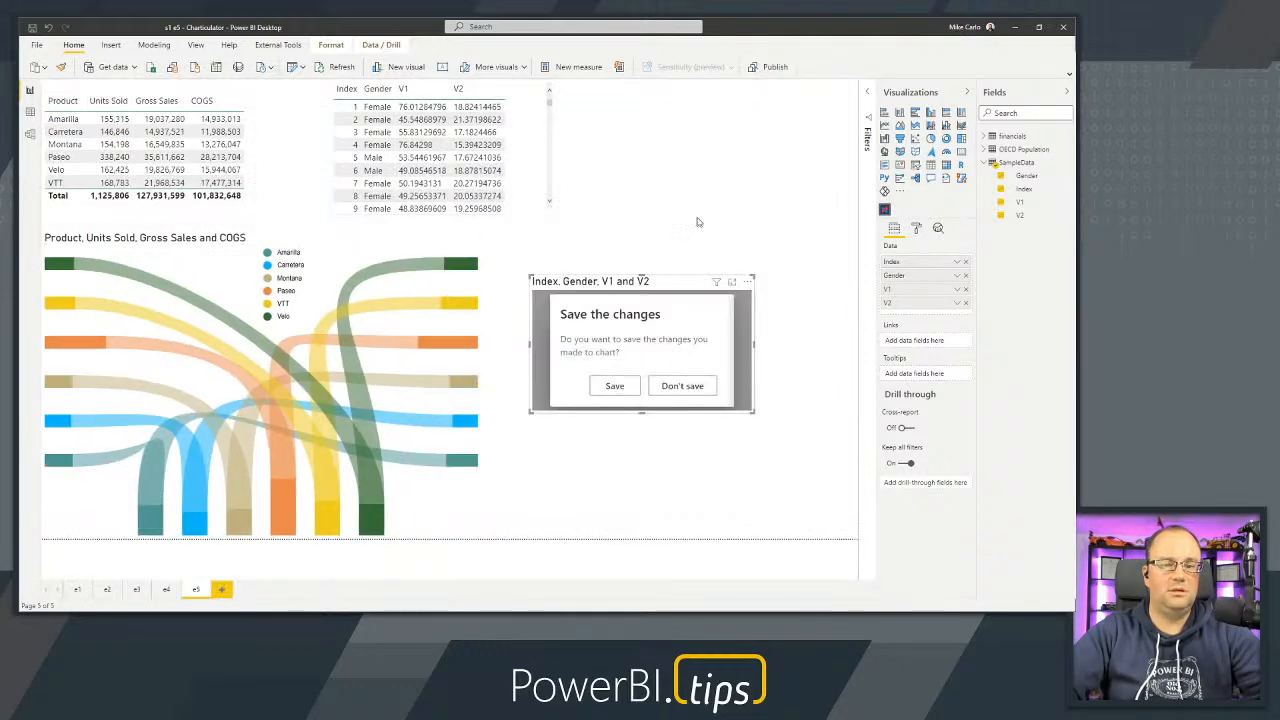
pyautogui.click(612, 386)
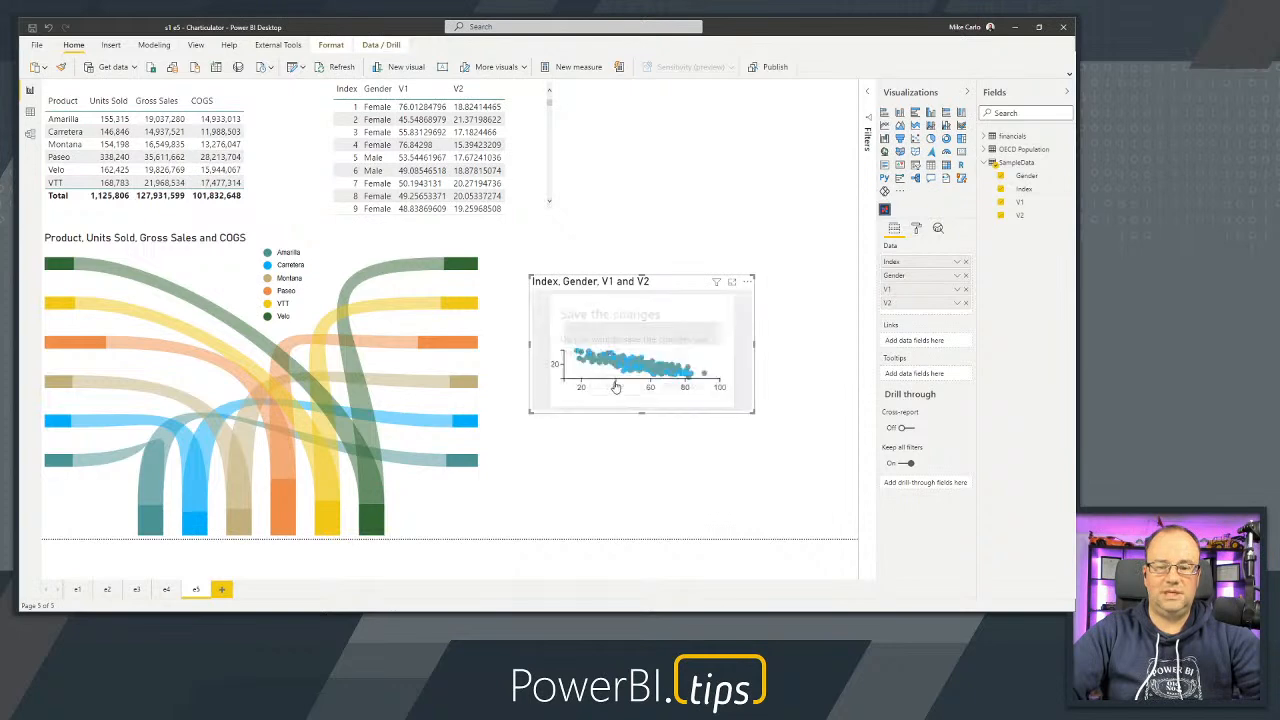
# Open the SampleData query in Power Query Editor, detect the data types of all its columns, and apply the changes.
pyautogui.rightClick(1010, 170)
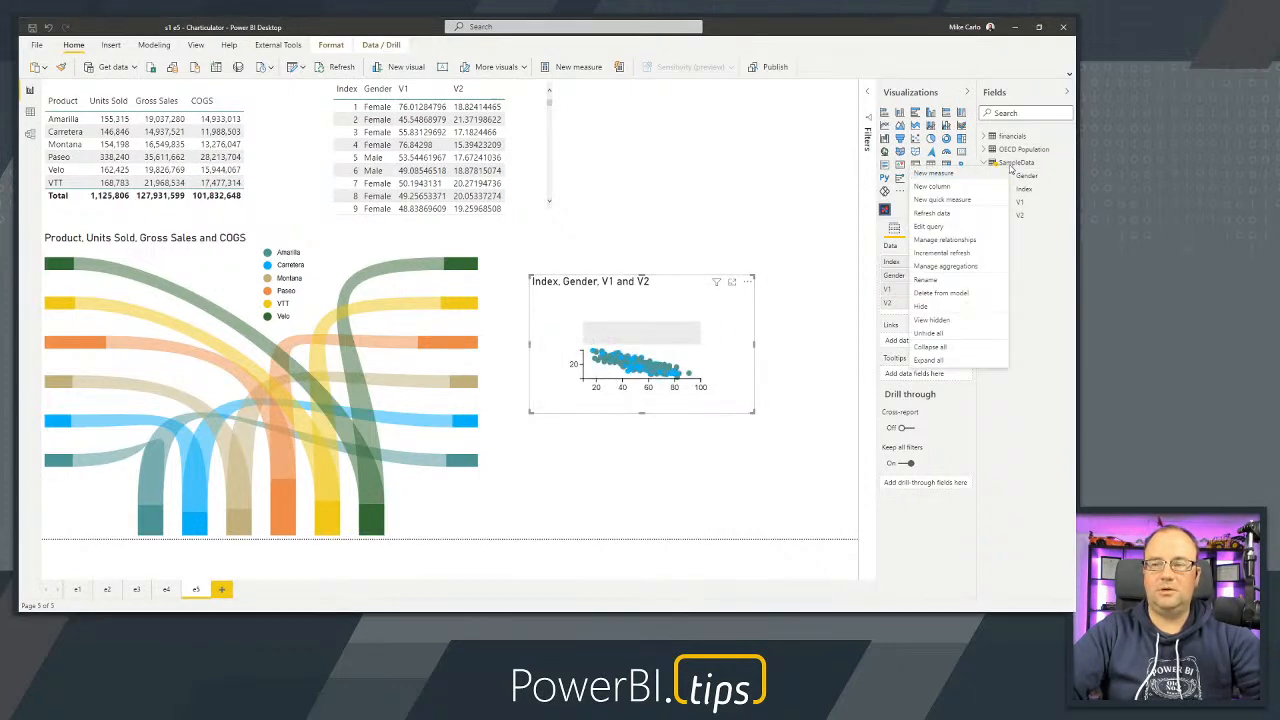
pyautogui.click(945, 243)
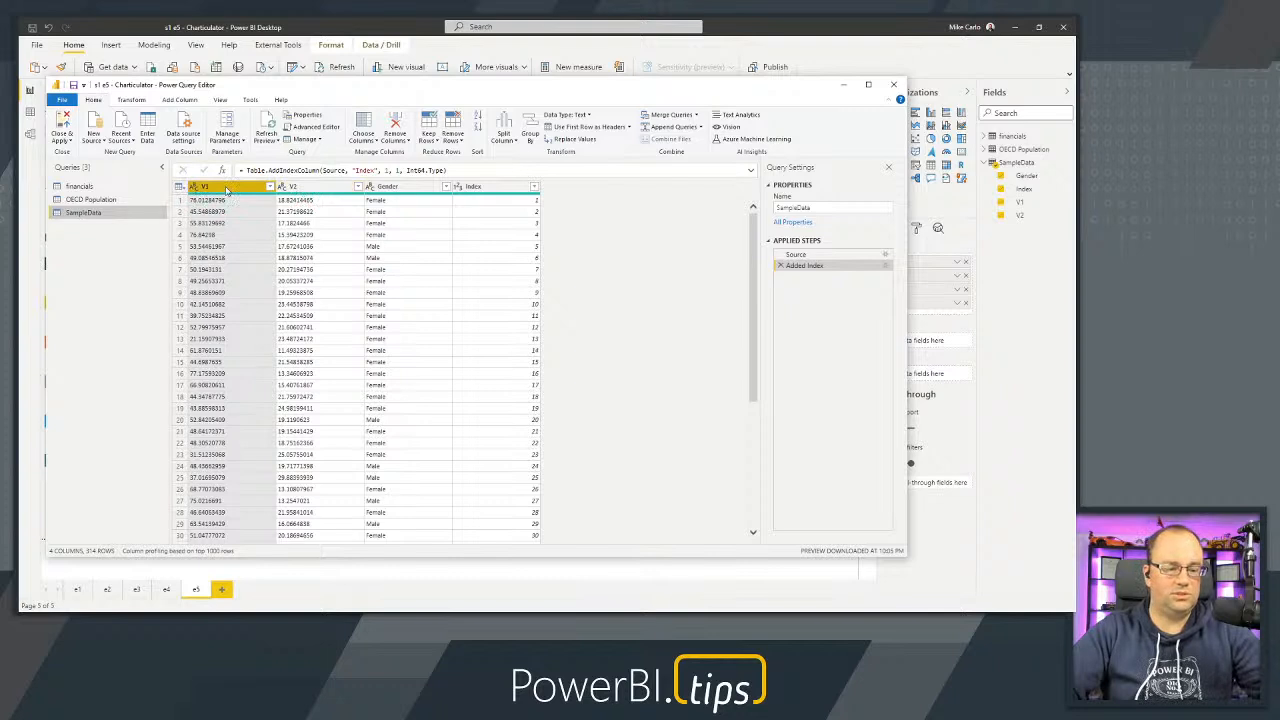
pyautogui.hotkey('ctrl', 'a')
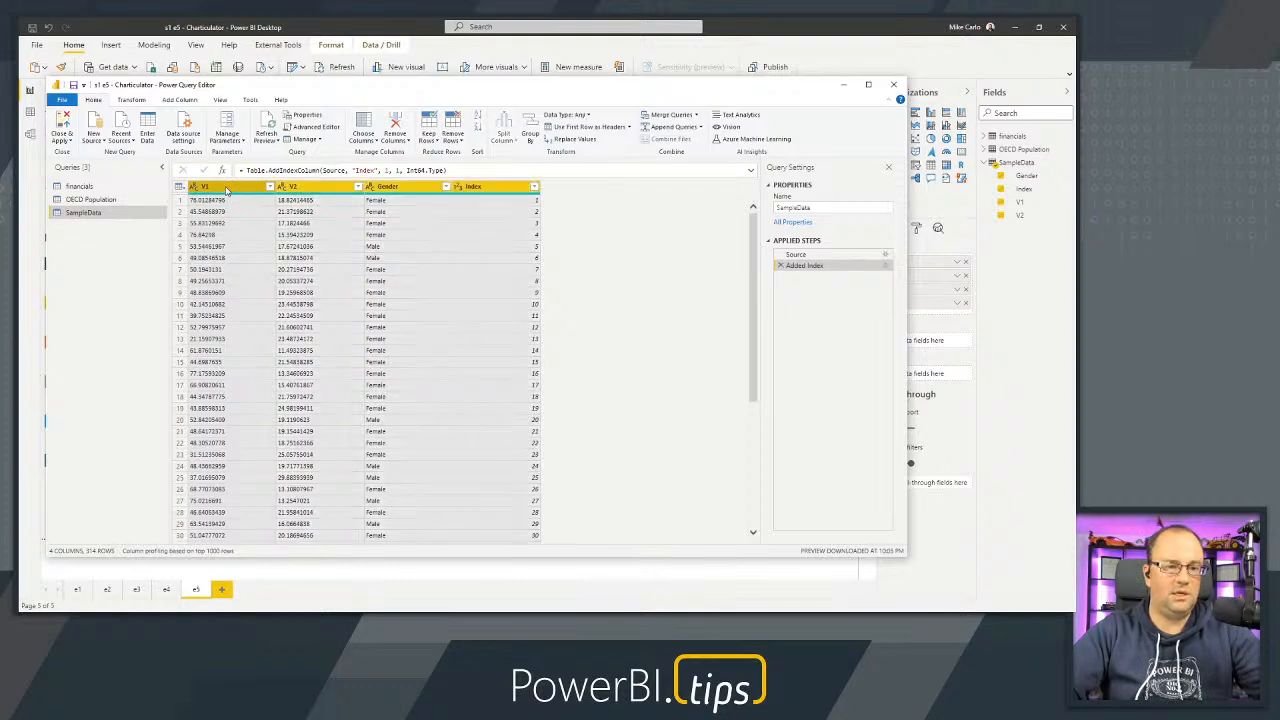
pyautogui.click(133, 100)
pyautogui.click(208, 127)
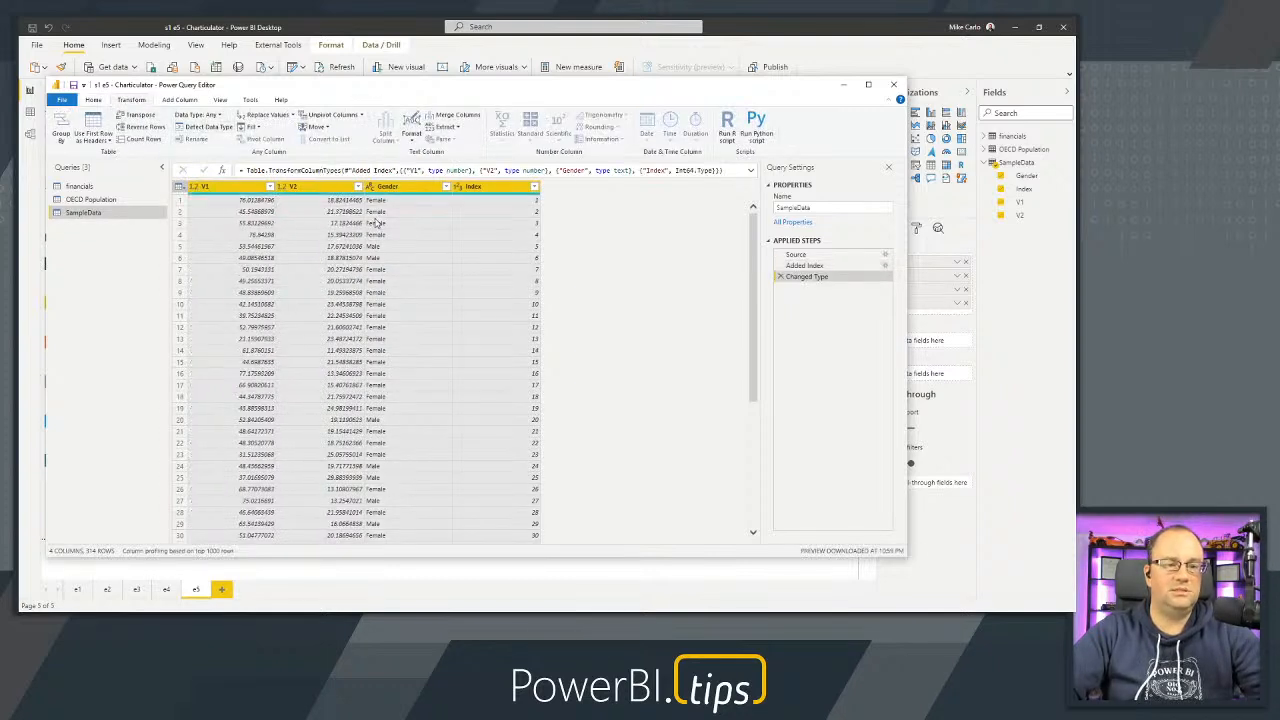
pyautogui.click(93, 100)
pyautogui.click(62, 122)
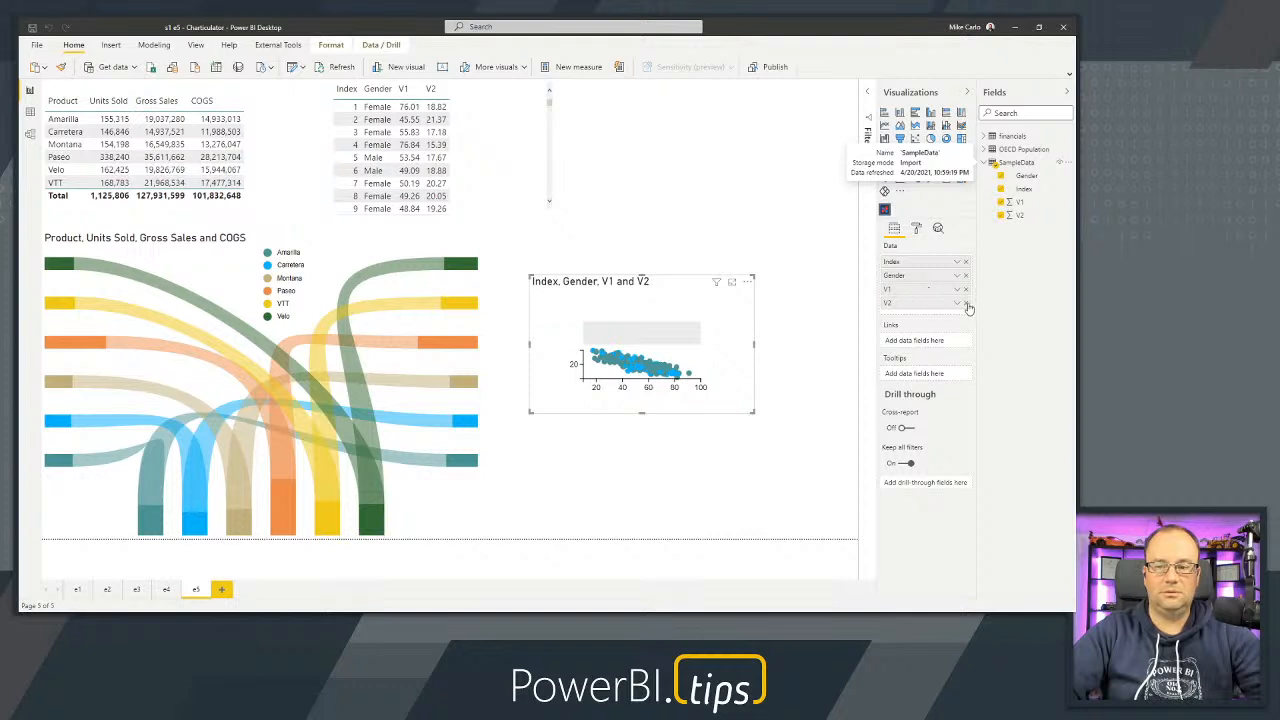
# Check the column settings of V1 and V2, and reopen the scatter visual in the Charticulator editor.
pyautogui.click(748, 284)
pyautogui.click(780, 236)
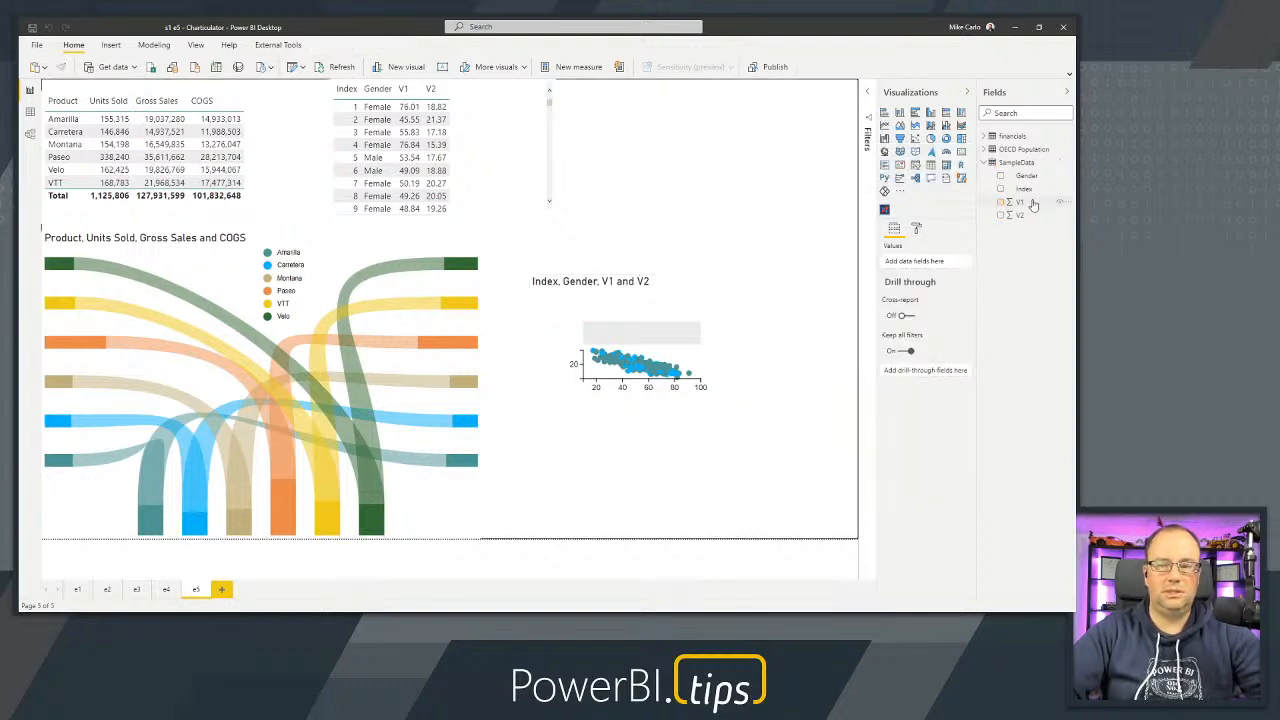
pyautogui.click(1033, 204)
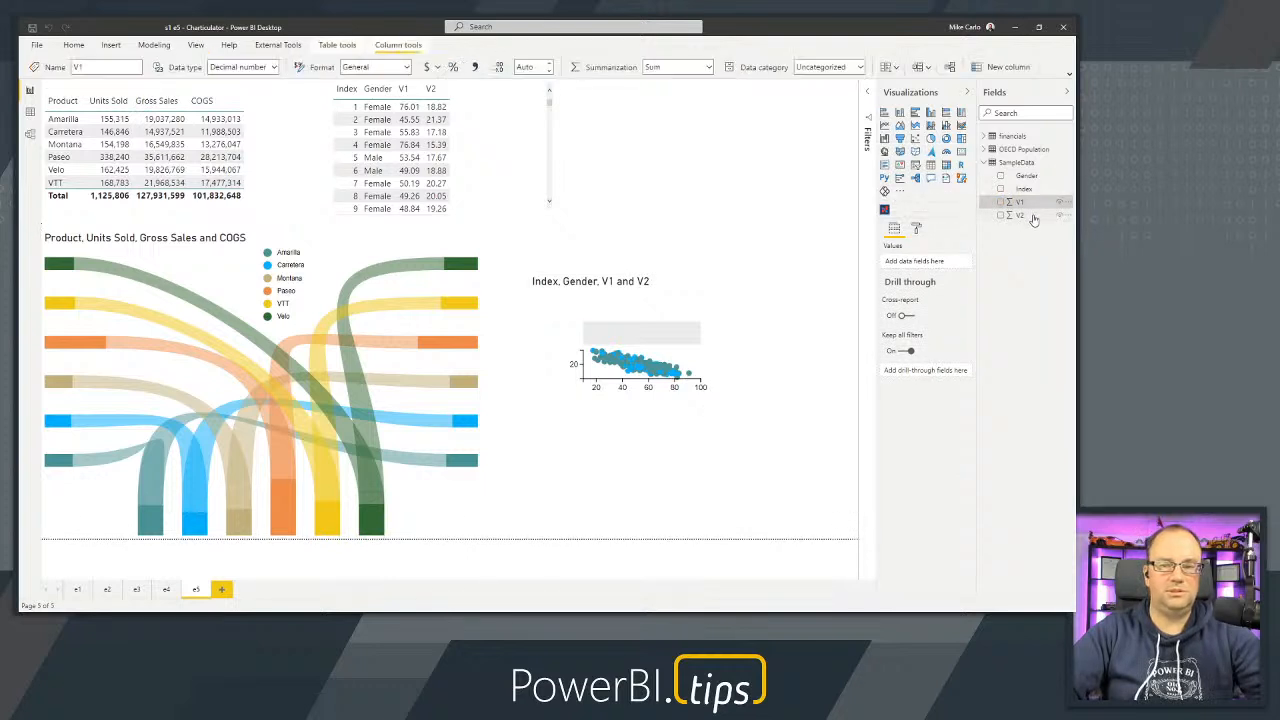
pyautogui.click(1033, 217)
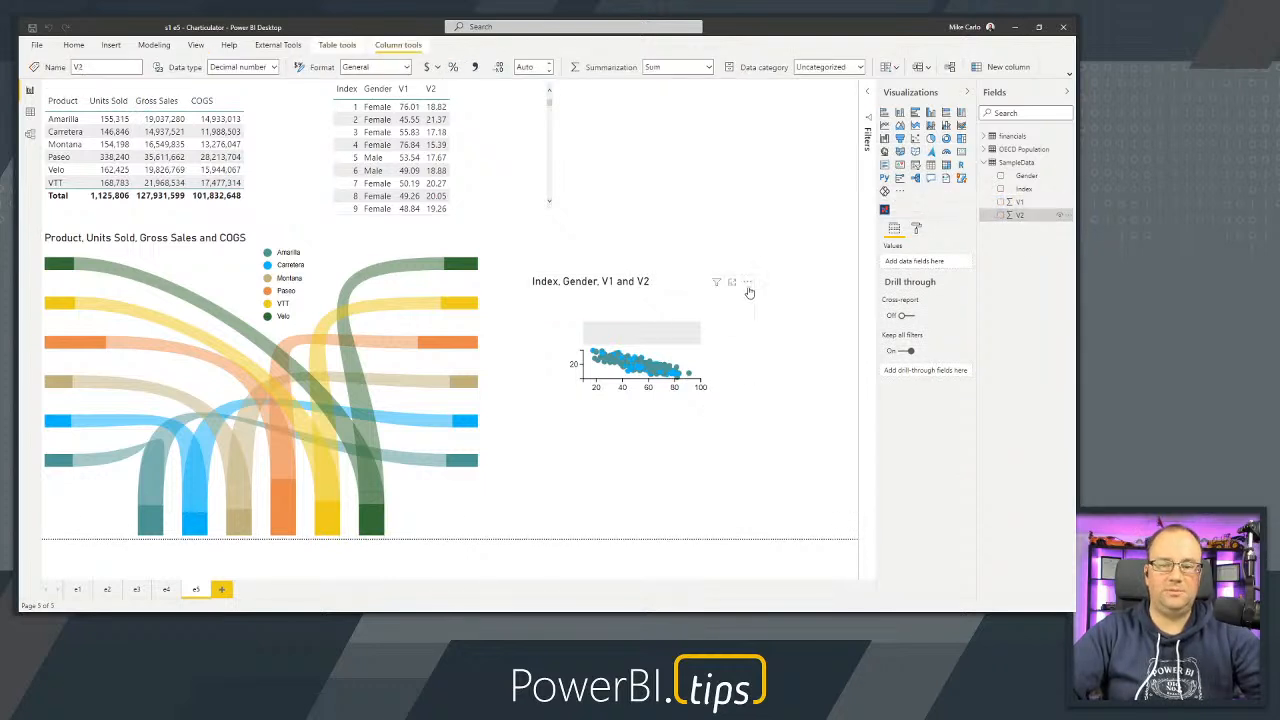
pyautogui.click(748, 286)
pyautogui.click(757, 296)
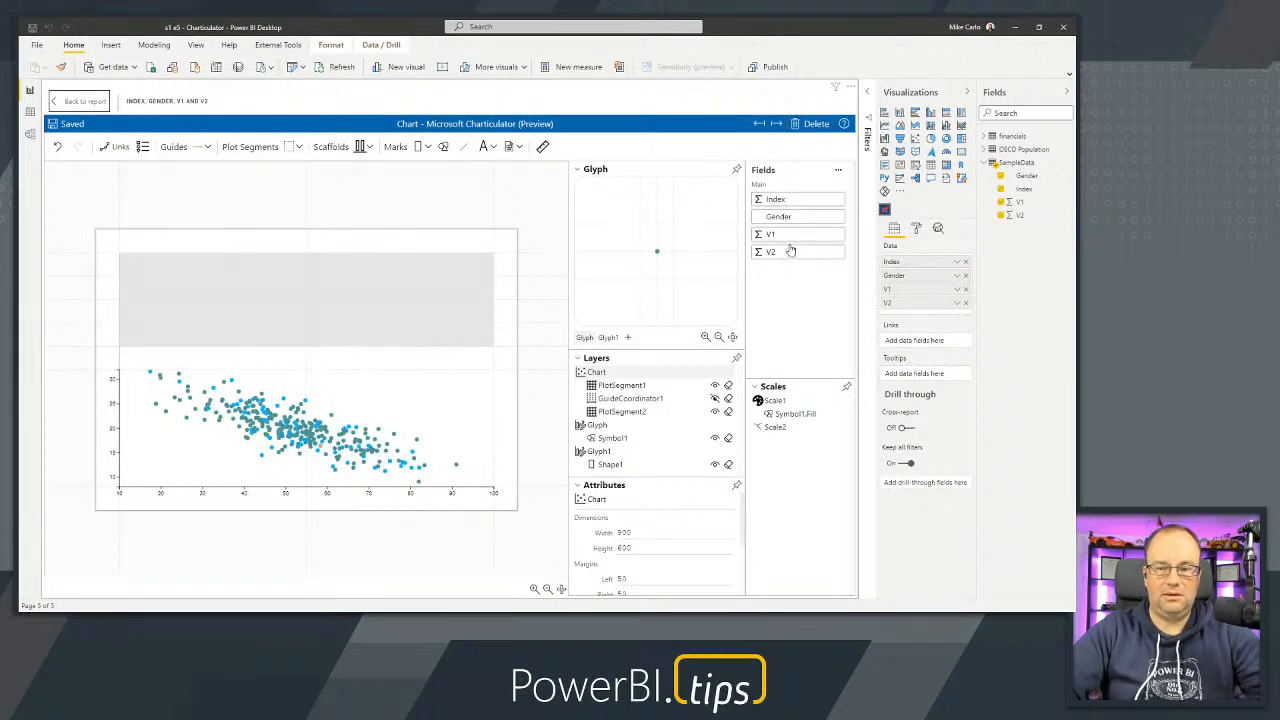
# Bind V2 to the width of the rectangle in the upper plot segment's glyph.
pyautogui.moveTo(790, 254); pyautogui.dragTo(783, 254)
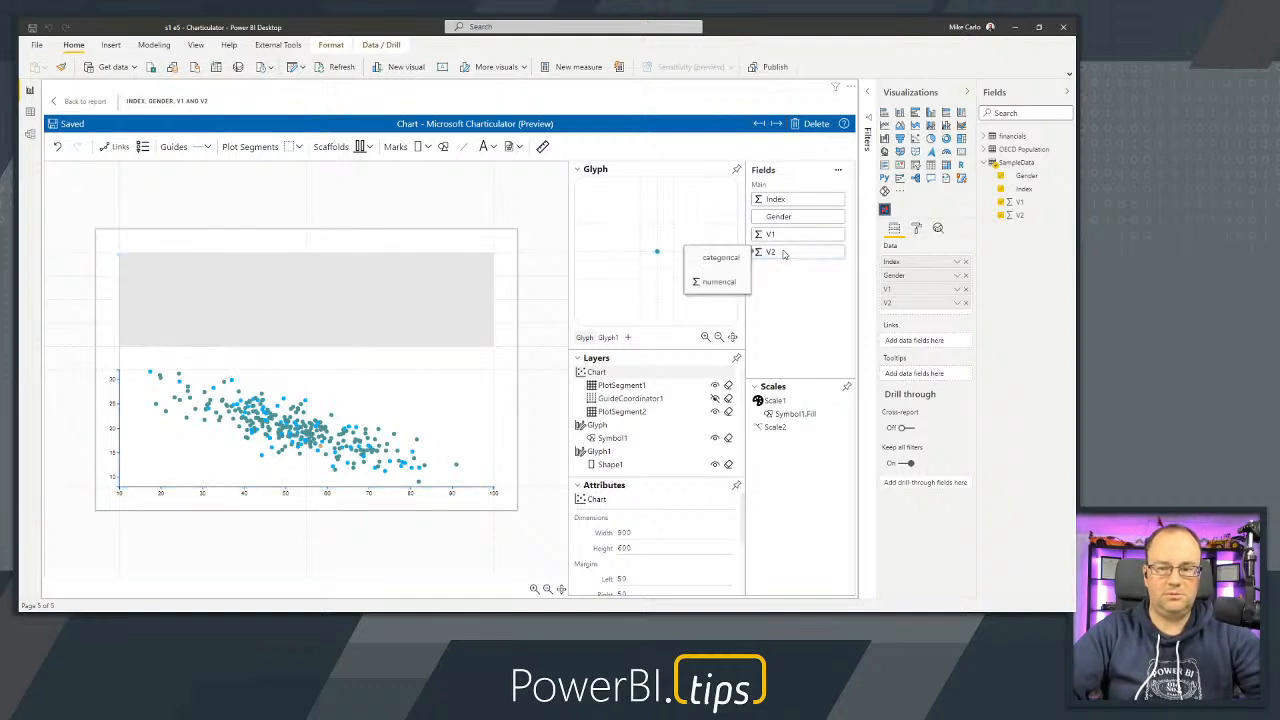
pyautogui.click(410, 264)
pyautogui.click(415, 262)
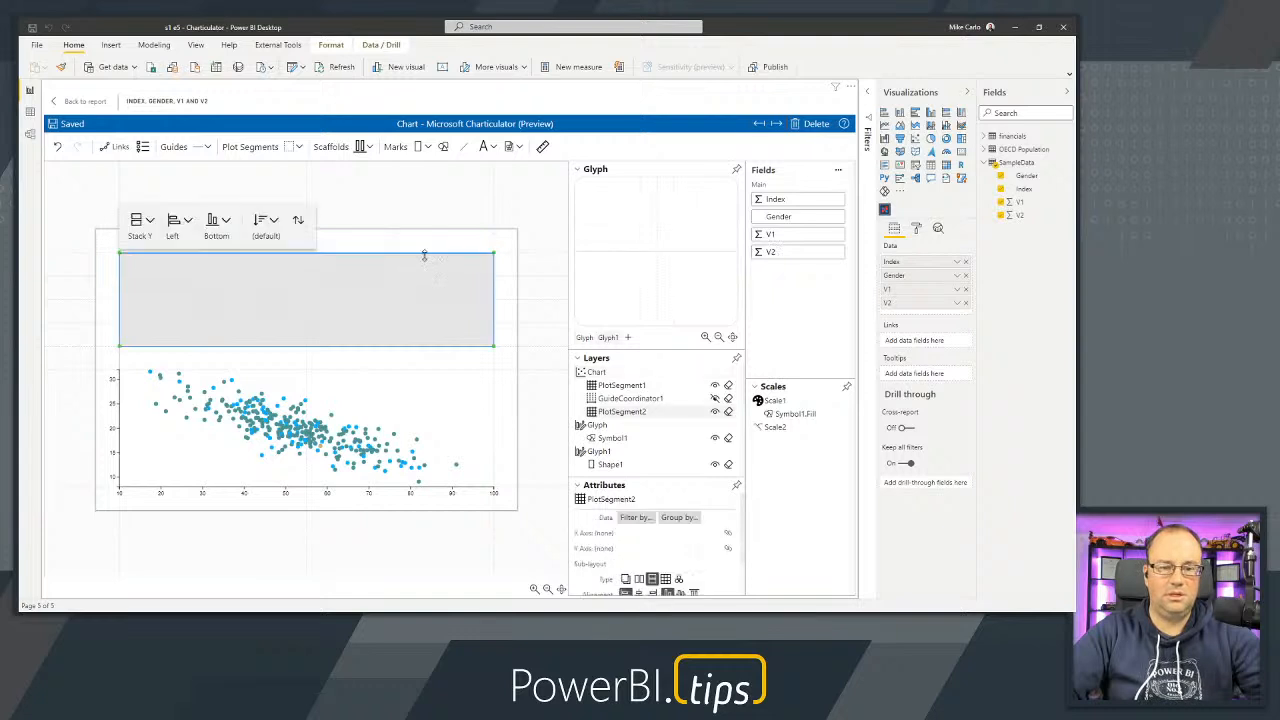
pyautogui.click(612, 465)
pyautogui.moveTo(770, 251); pyautogui.dragTo(668, 256)
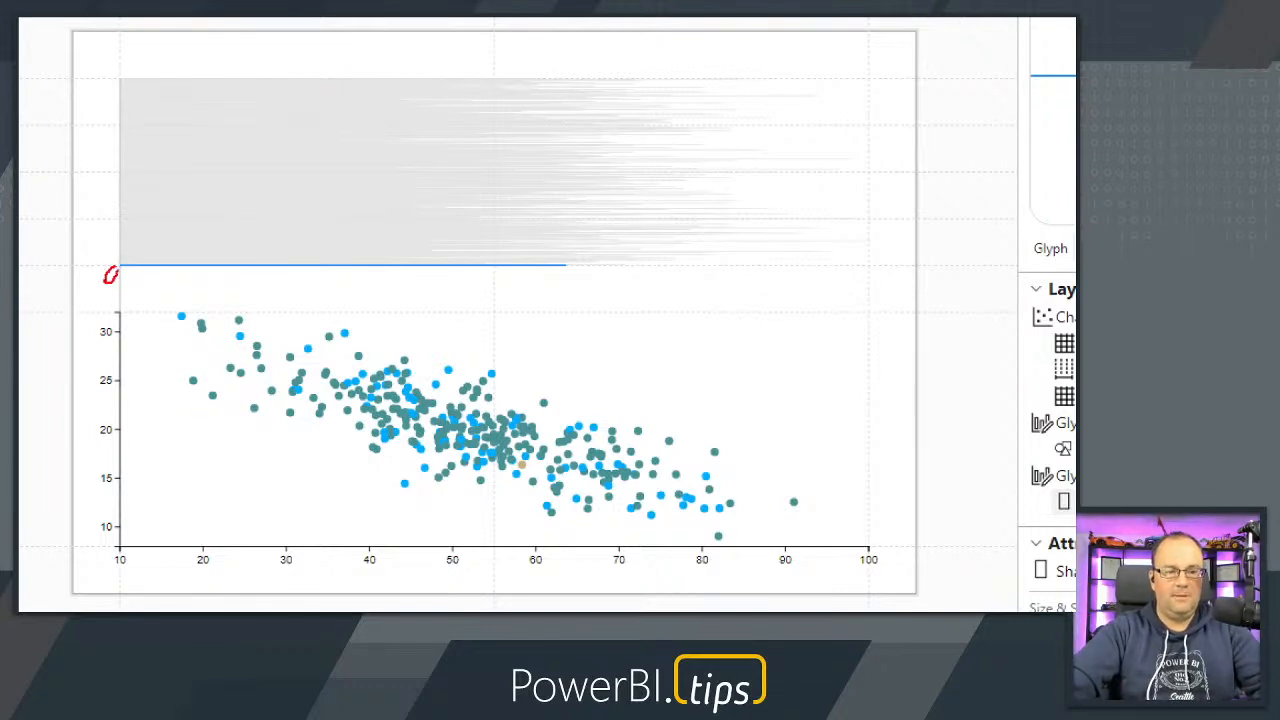
pyautogui.moveTo(132, 281)
pyautogui.mouseDown()
pyautogui.moveTo(571, 285)
pyautogui.moveTo(549, 309)
pyautogui.mouseUp()
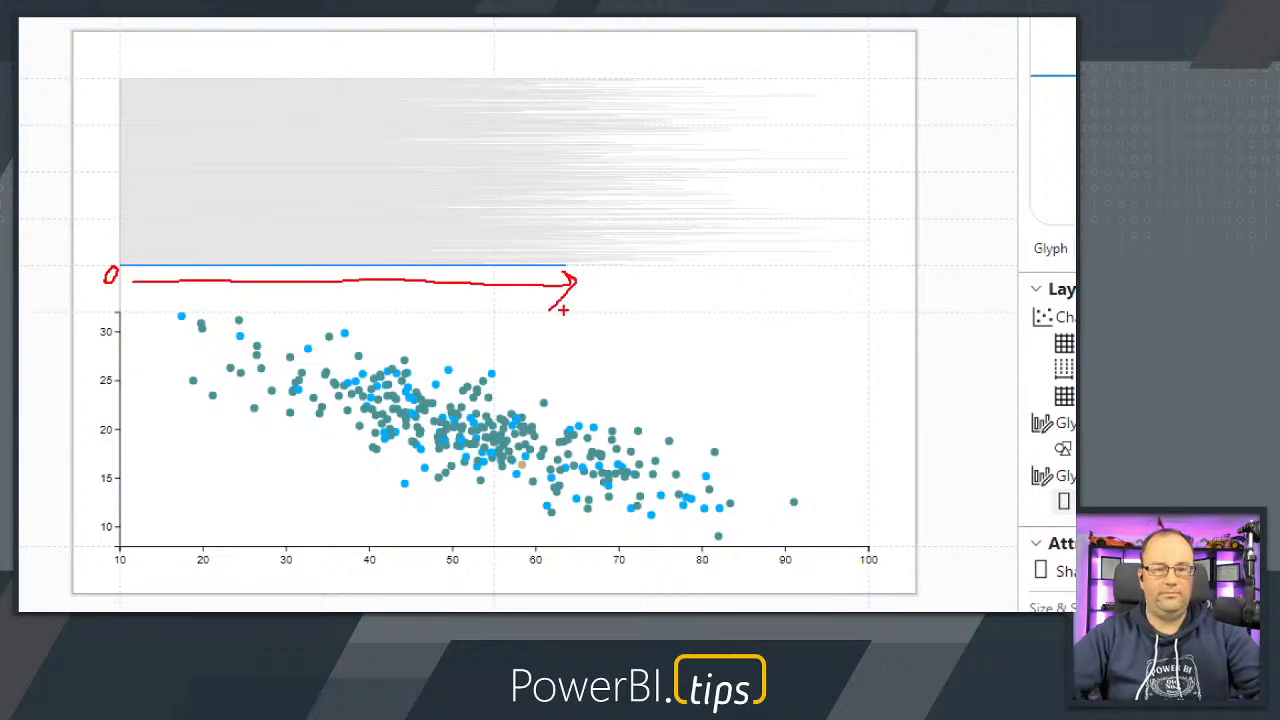
pyautogui.press('Escape')
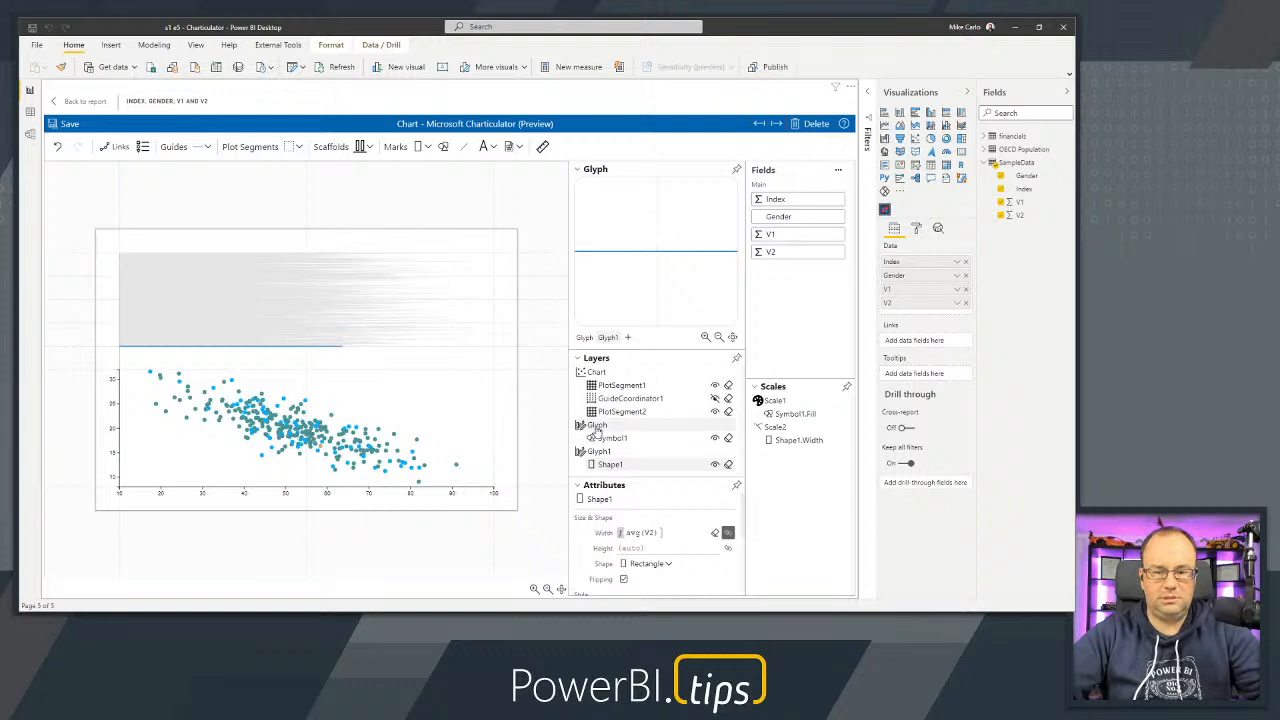
# Colour the rectangles of the upper plot segment by binding Gender to the fill of Shape1.
pyautogui.scroll(-1, 659, 560)
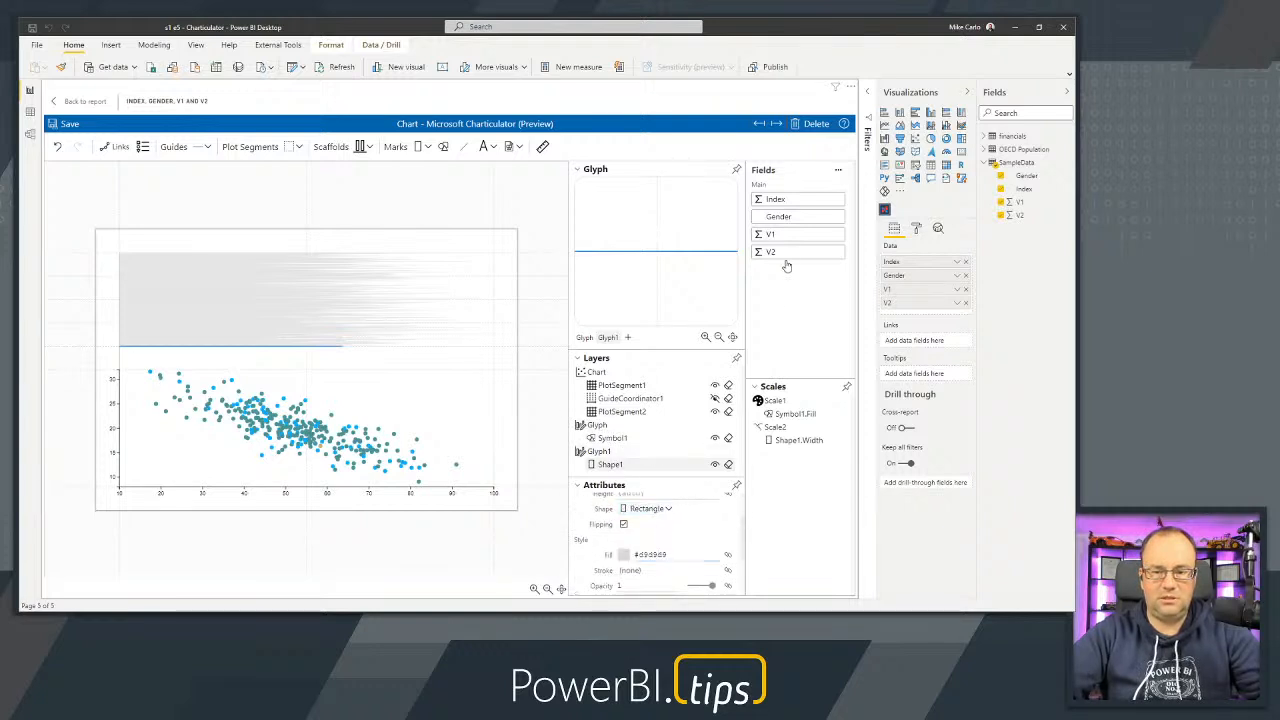
pyautogui.moveTo(790, 218); pyautogui.dragTo(648, 558)
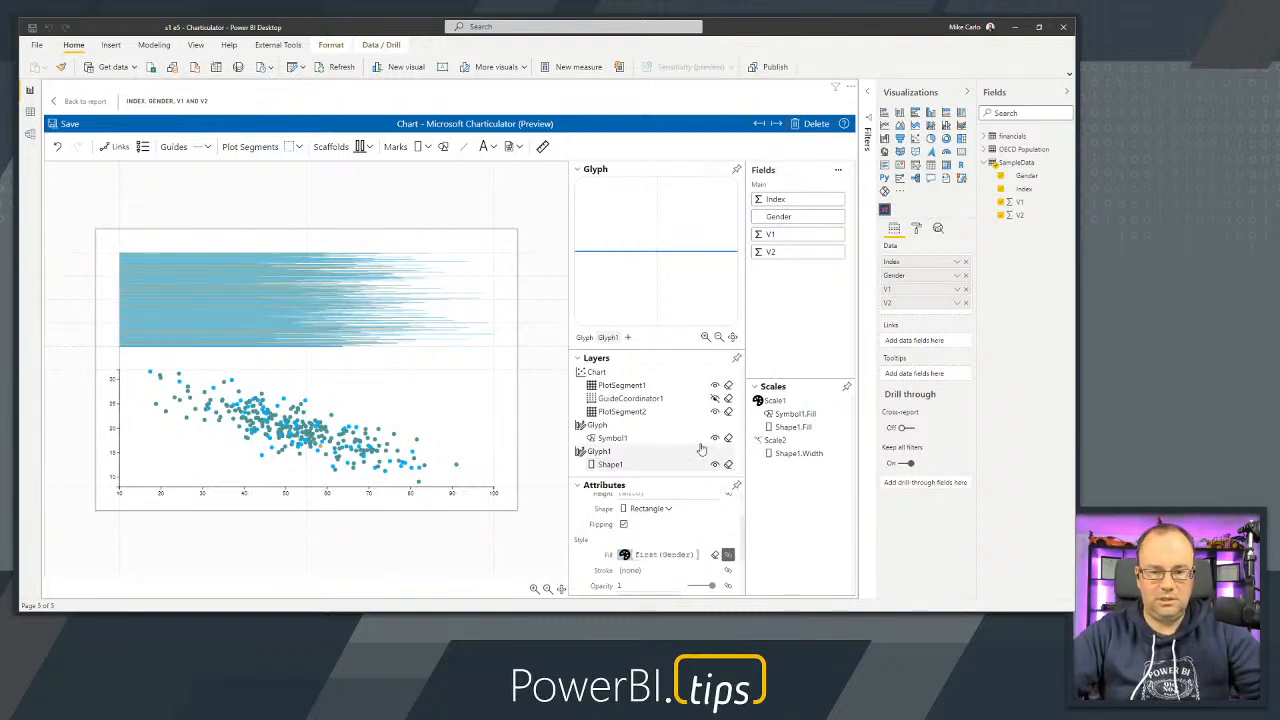
pyautogui.scroll(1, 689, 527)
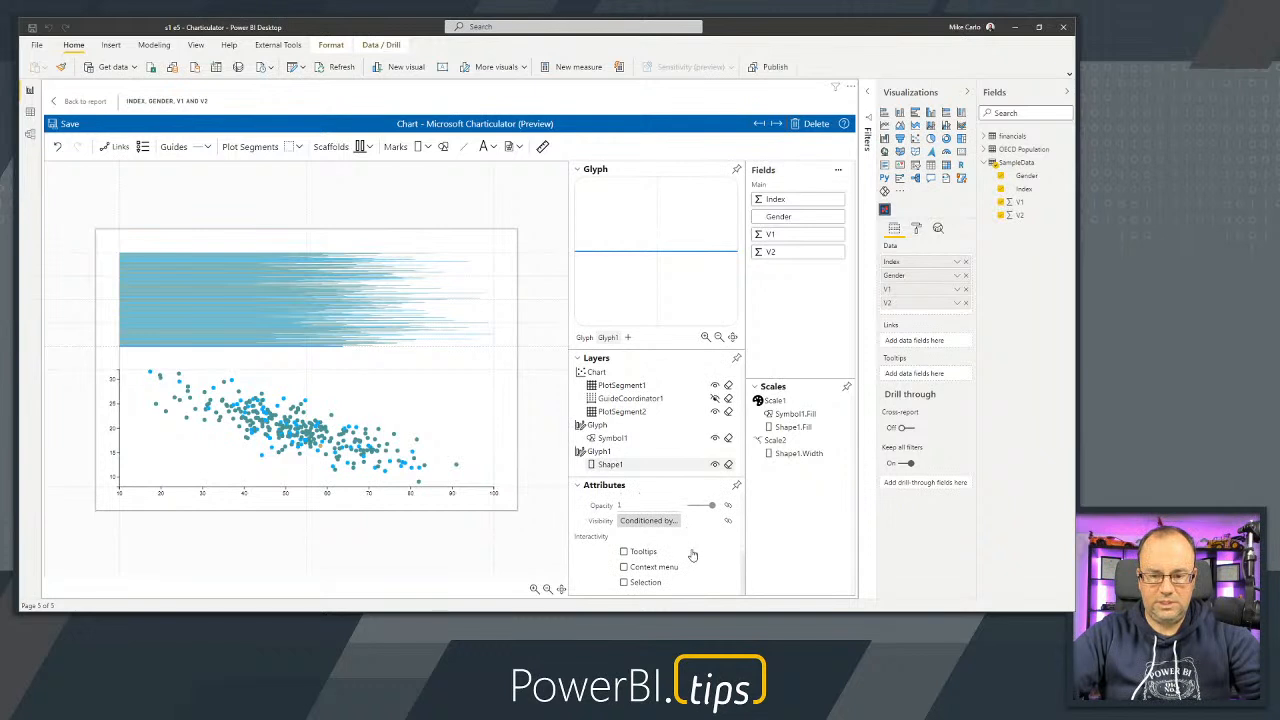
pyautogui.scroll(1, 692, 543)
# Order the stacked rectangles in PlotSegment2 by Gender, and switch the ordering to V2.
pyautogui.click(640, 451)
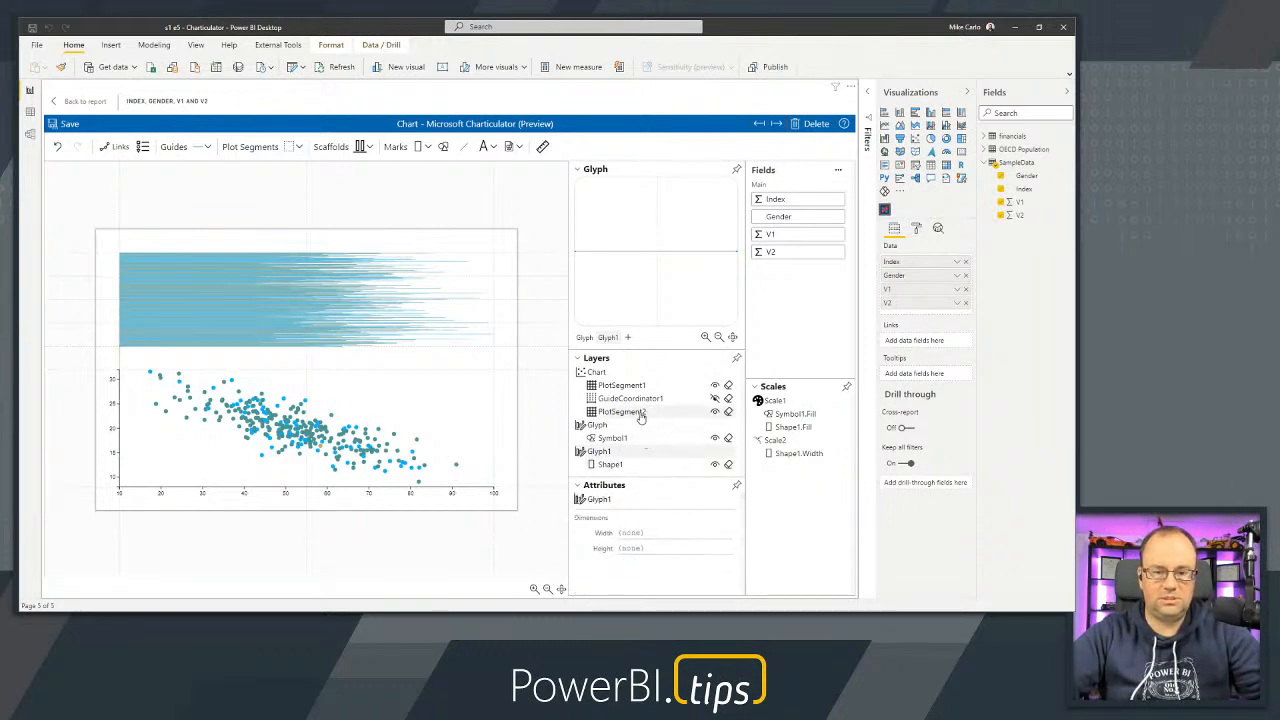
pyautogui.click(638, 413)
pyautogui.scroll(-1, 693, 556)
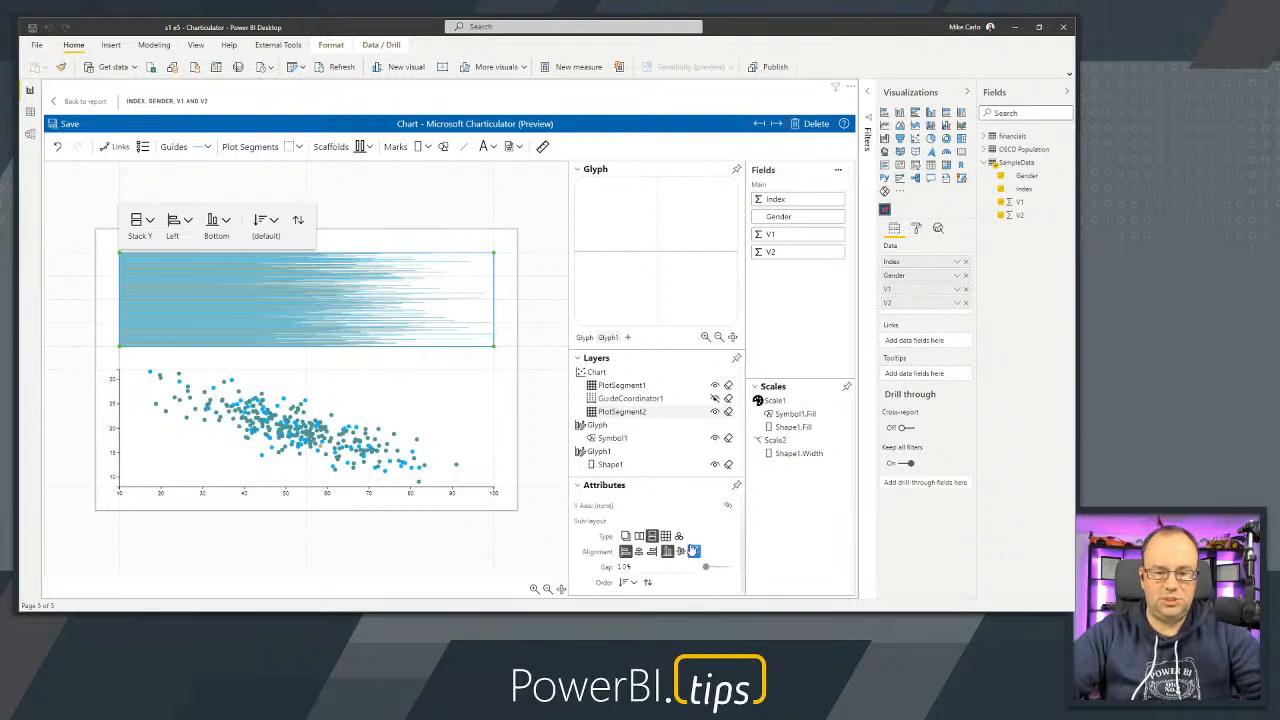
pyautogui.click(625, 582)
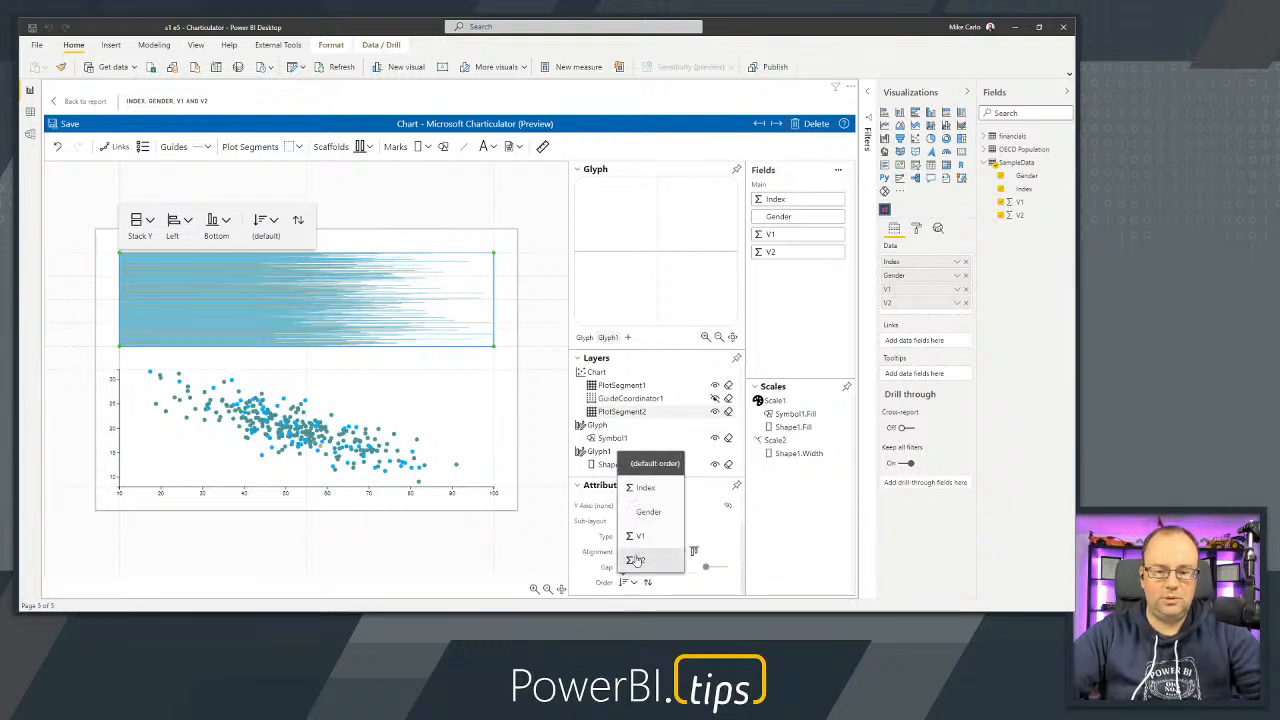
pyautogui.click(648, 512)
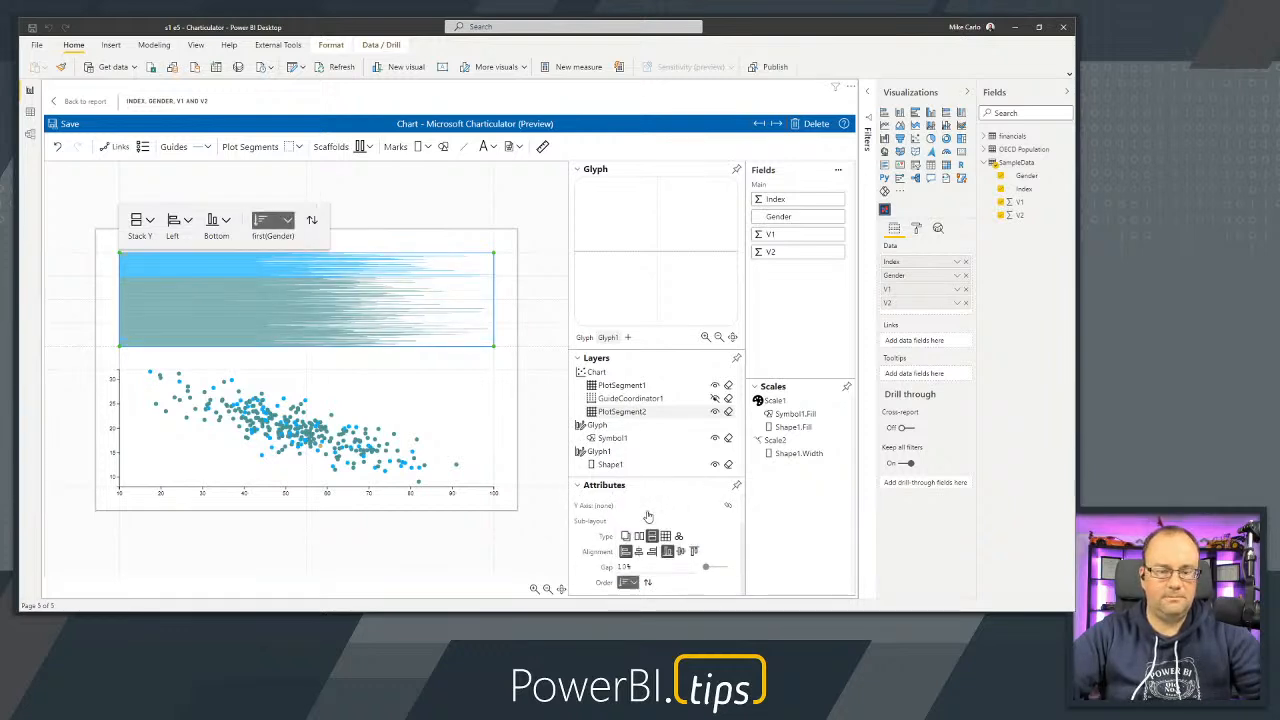
pyautogui.click(634, 584)
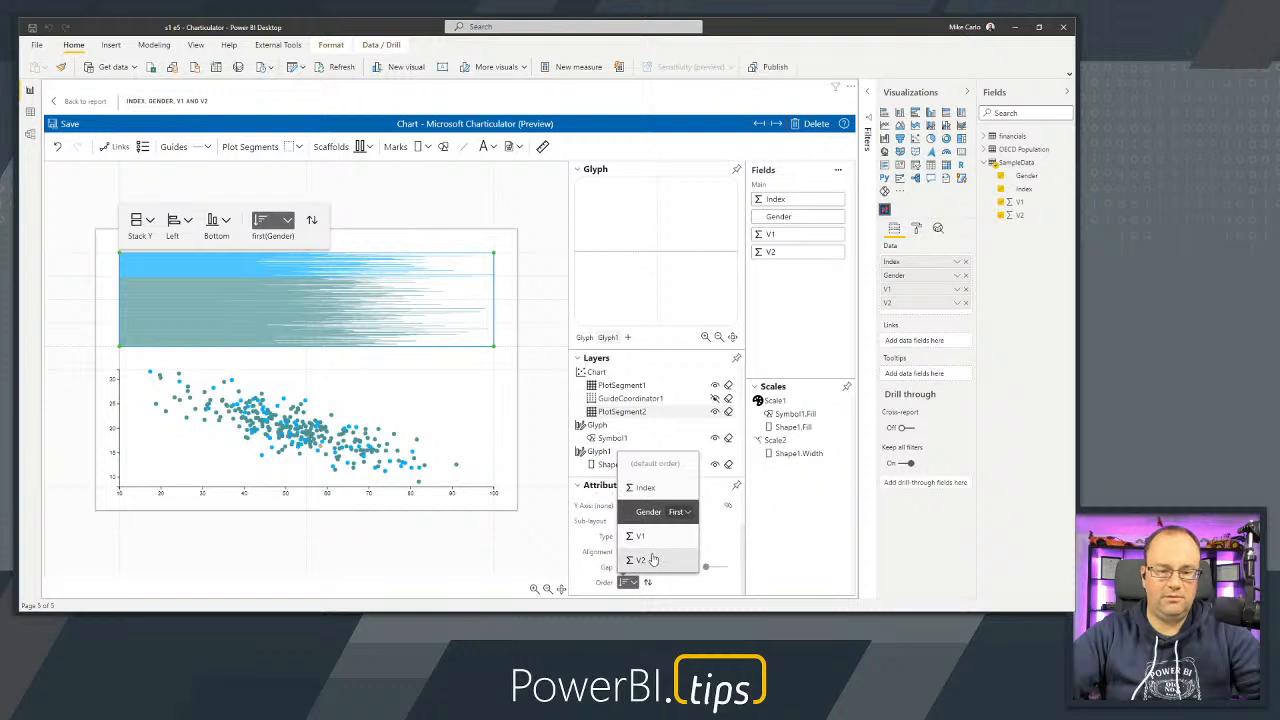
pyautogui.click(652, 560)
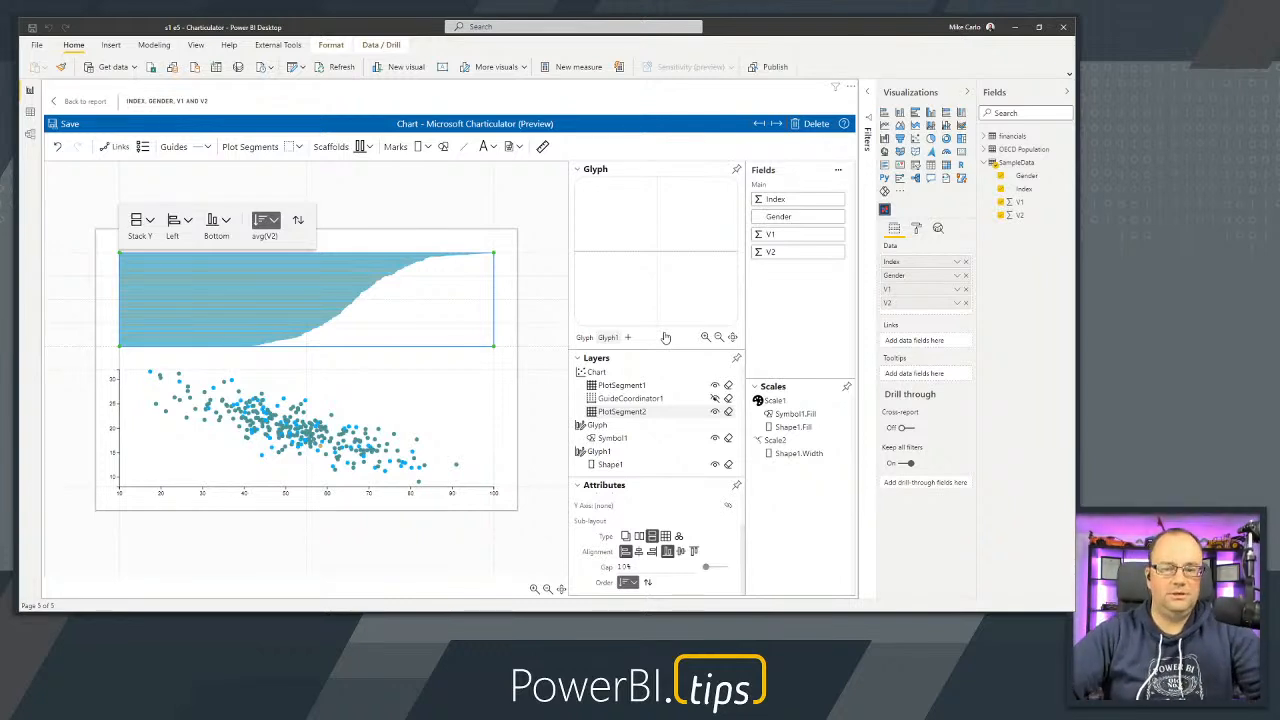
# Bind Gender to the X axis of the upper plot segment and save the chart.
pyautogui.moveTo(784, 218); pyautogui.dragTo(327, 349)
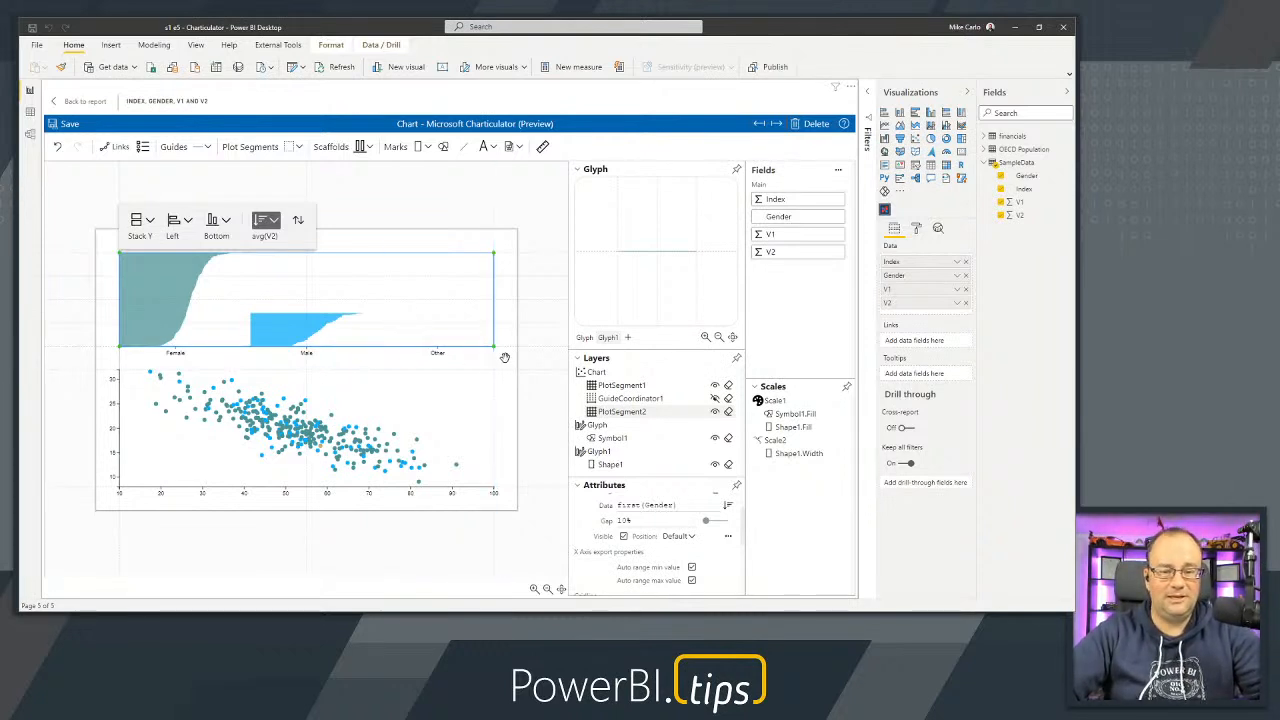
pyautogui.click(532, 409)
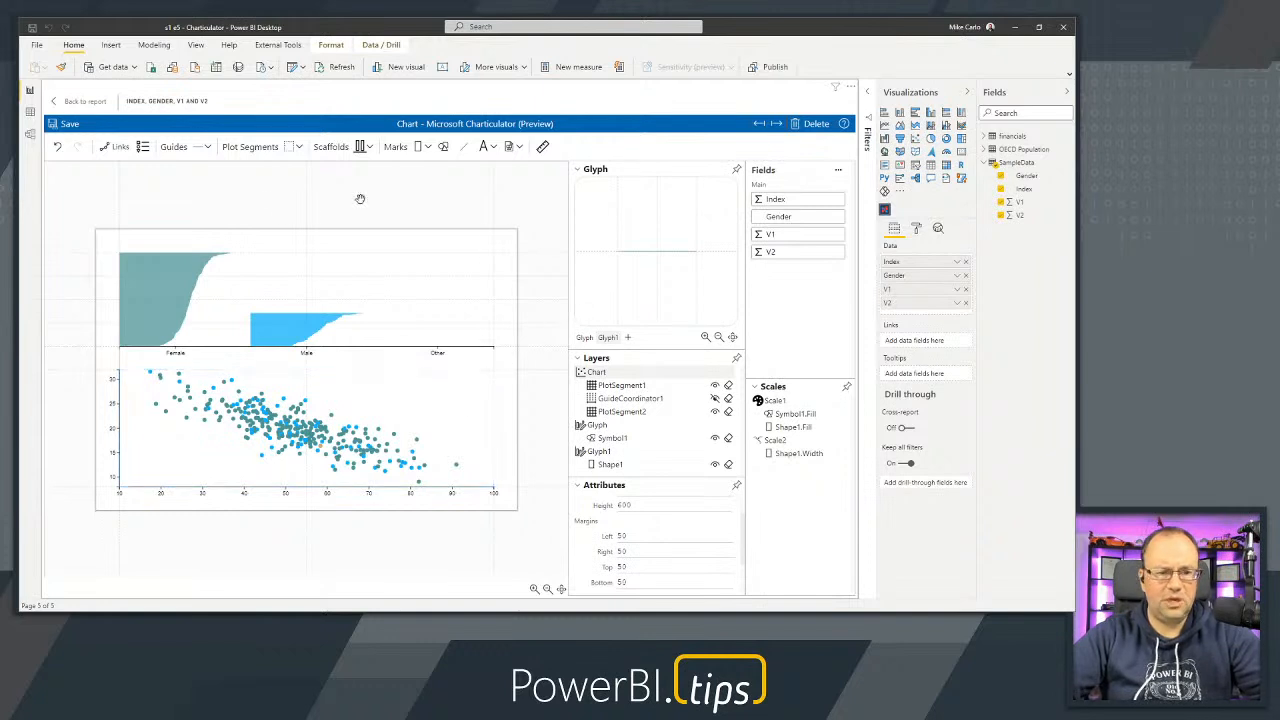
pyautogui.click(69, 126)
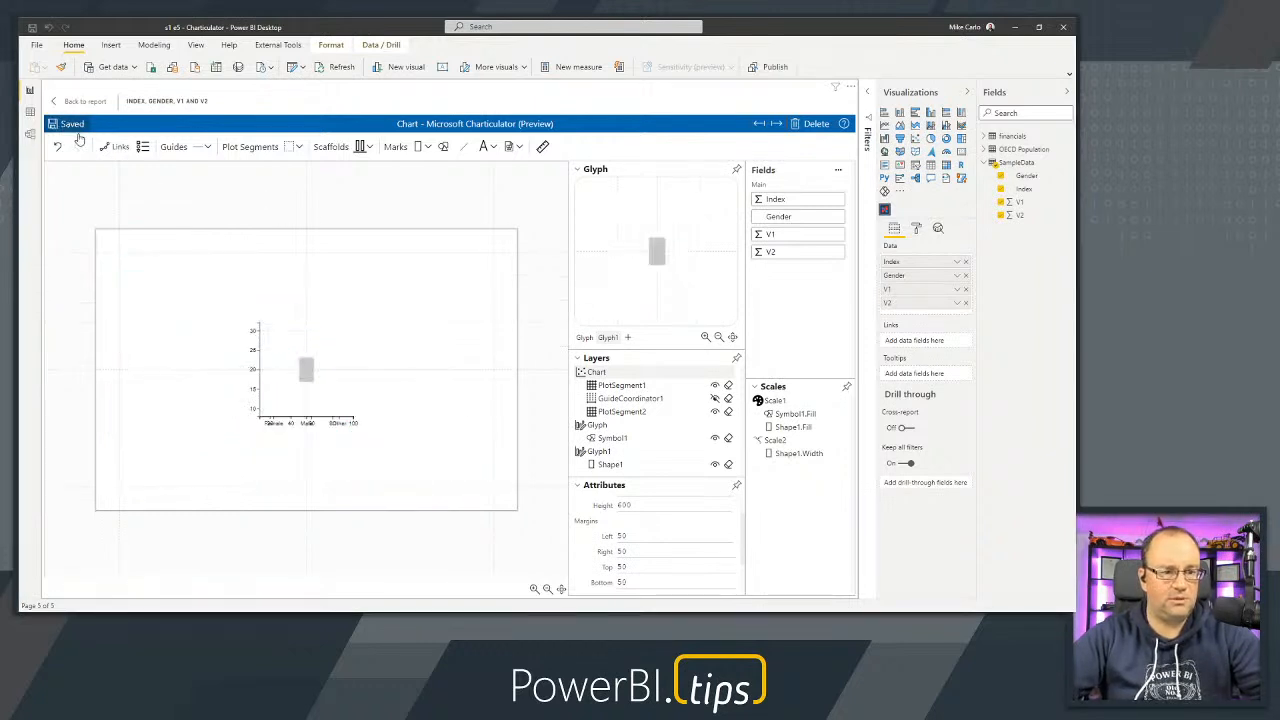
# Create line links between PlotSegment1 and PlotSegment2, and inspect how they connect the rectangles to the scatter points.
pyautogui.click(114, 148)
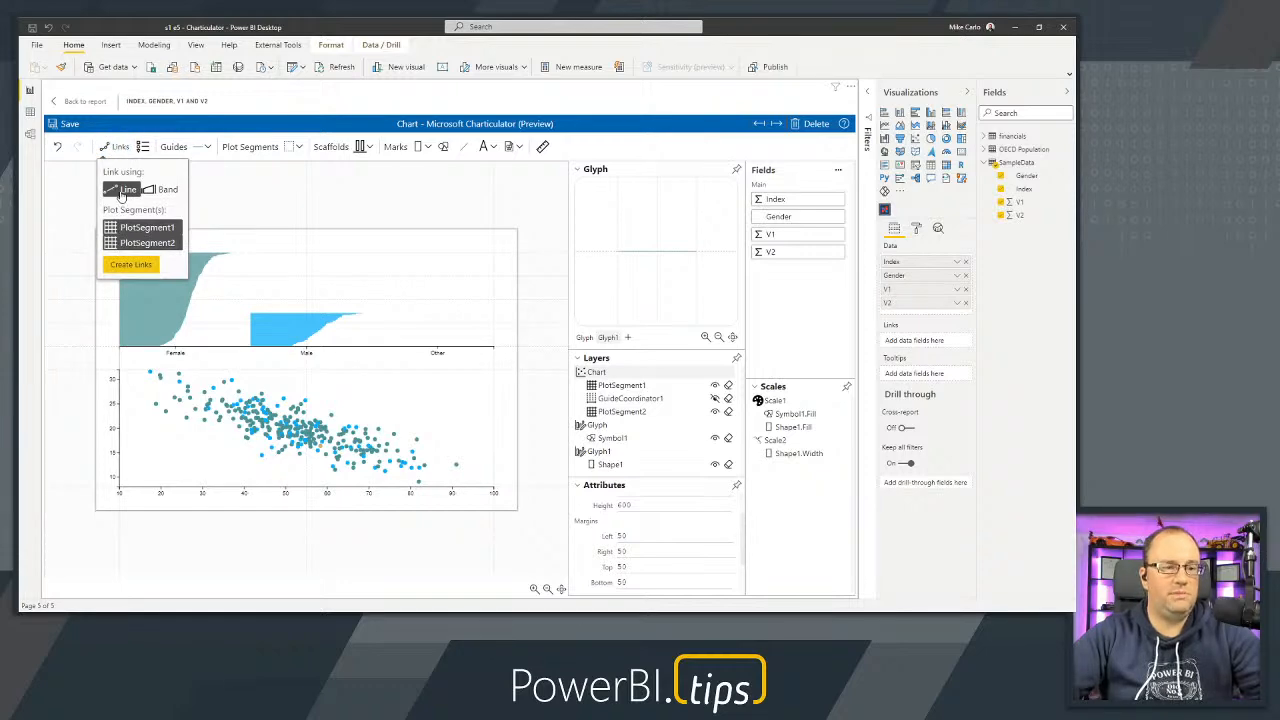
pyautogui.click(136, 268)
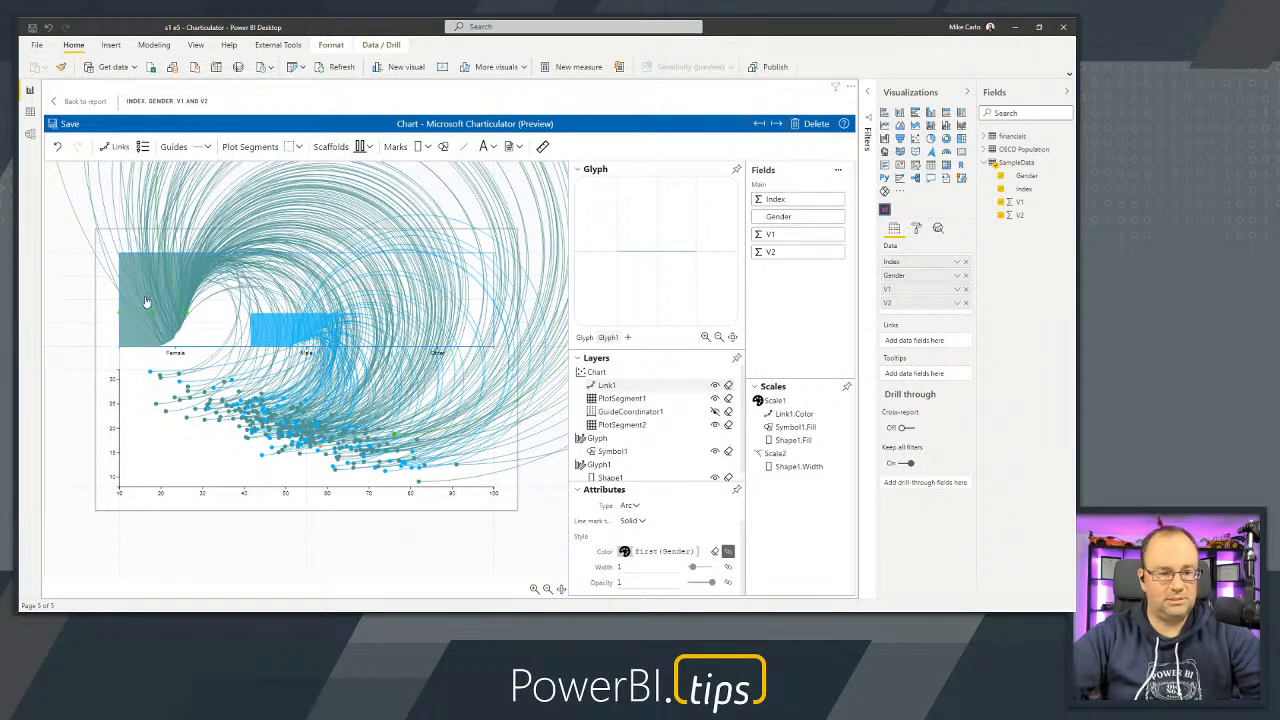
pyautogui.scroll(5, 150, 300)
pyautogui.scroll(3, 235, 318)
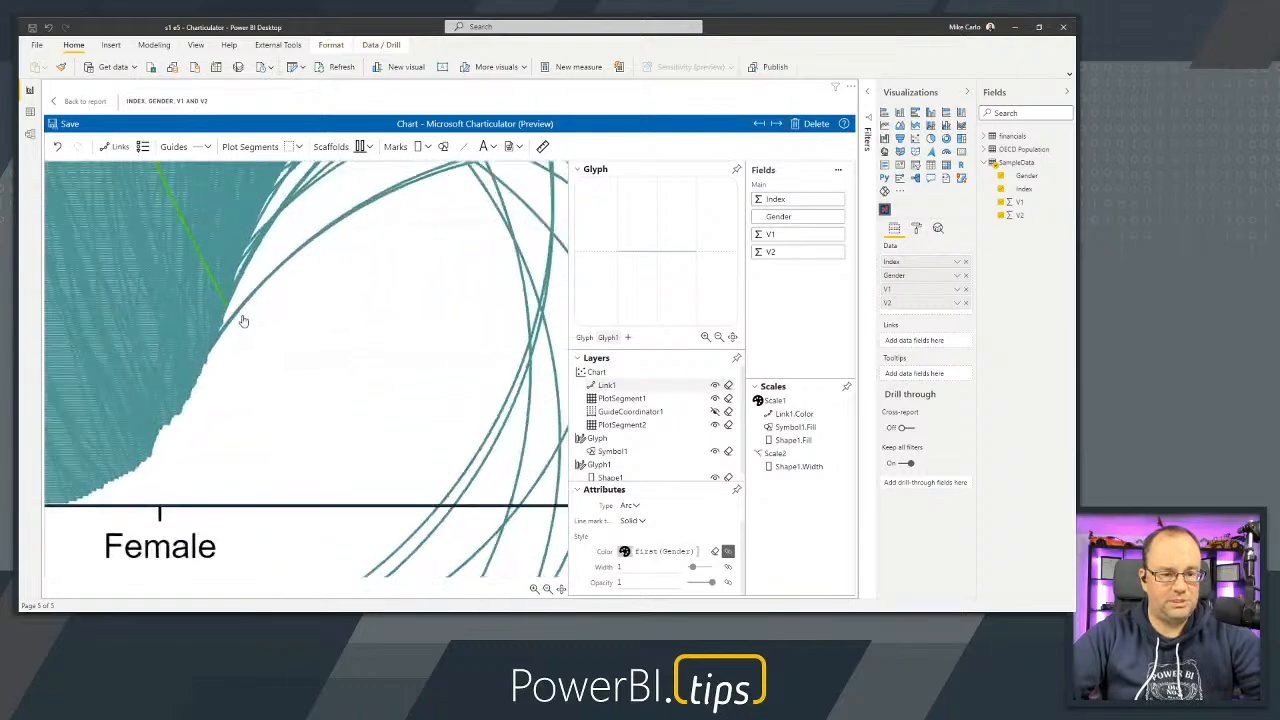
pyautogui.scroll(-6, 180, 331)
pyautogui.scroll(-7, 125, 342)
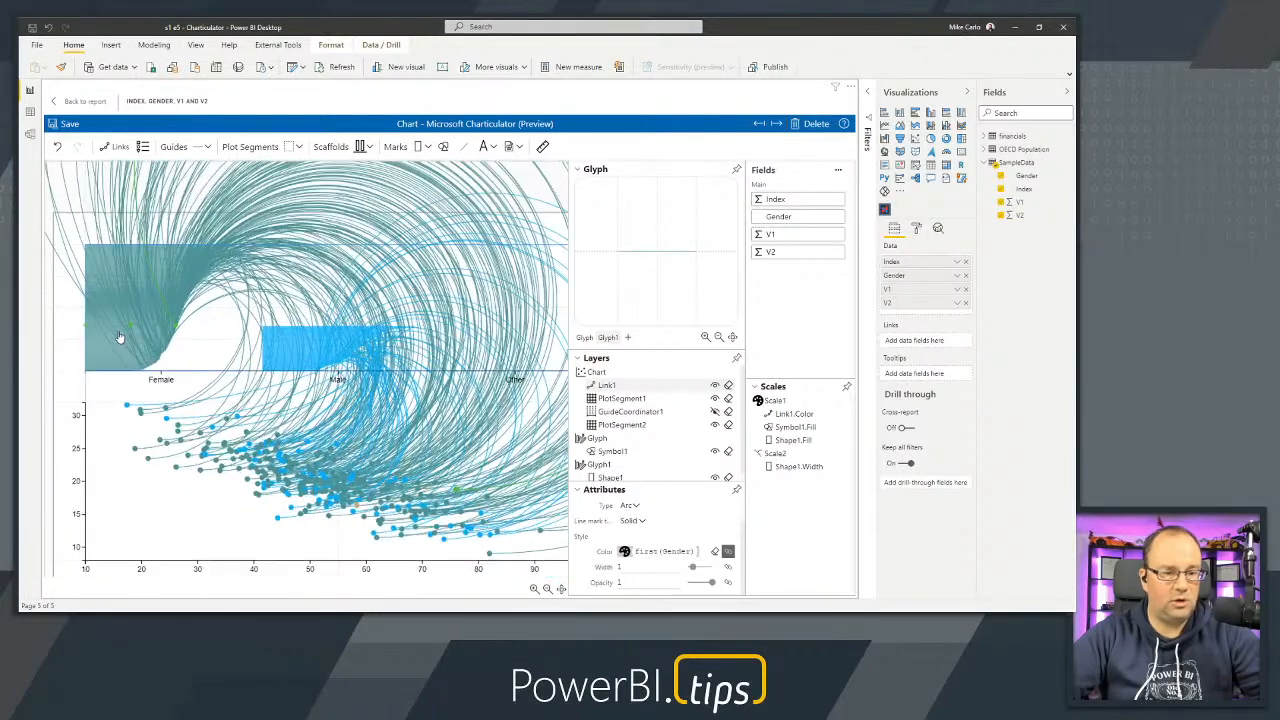
pyautogui.scroll(5, 100, 325)
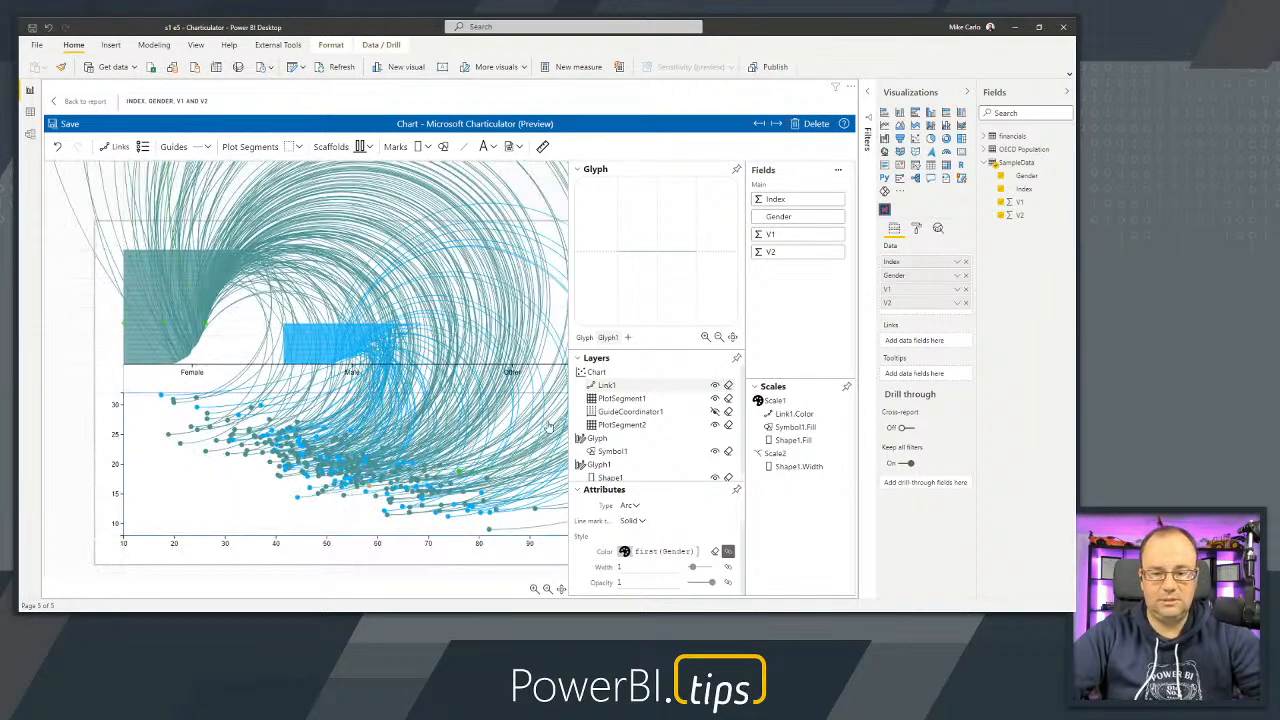
# Change the link lines' type from Arc to Bezier and raise their curveness to about 159.
pyautogui.click(630, 507)
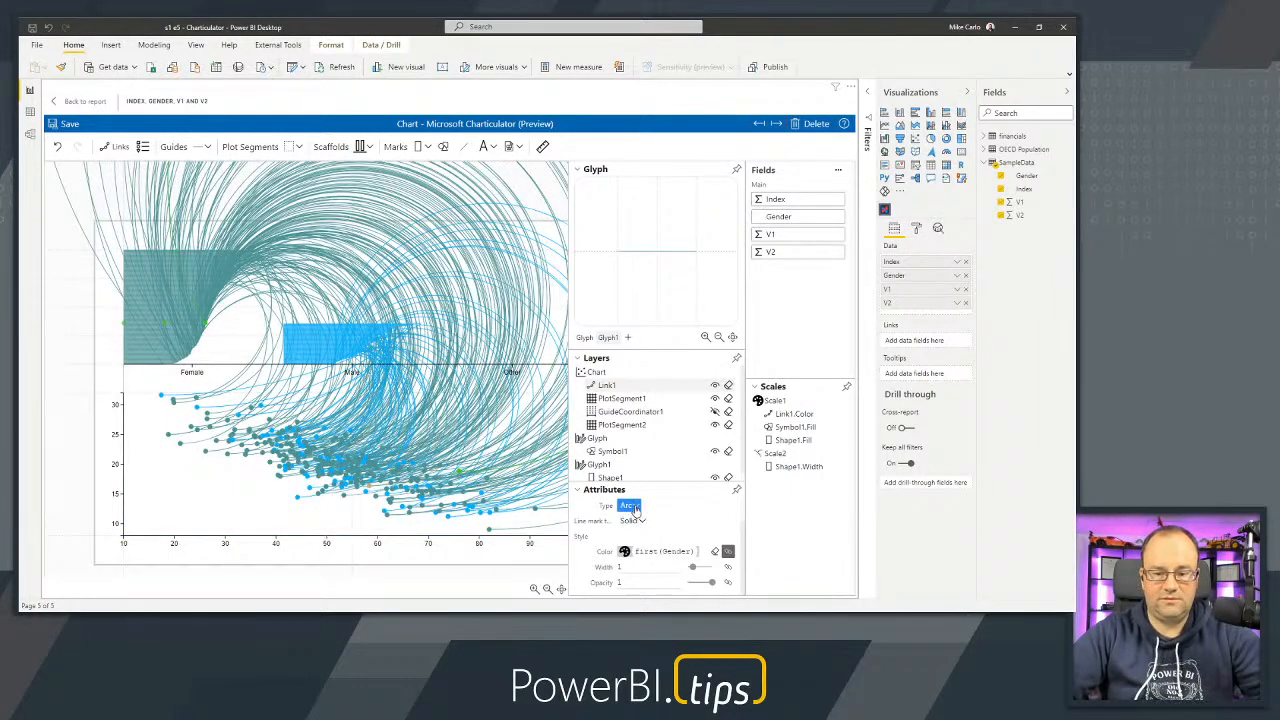
pyautogui.click(638, 464)
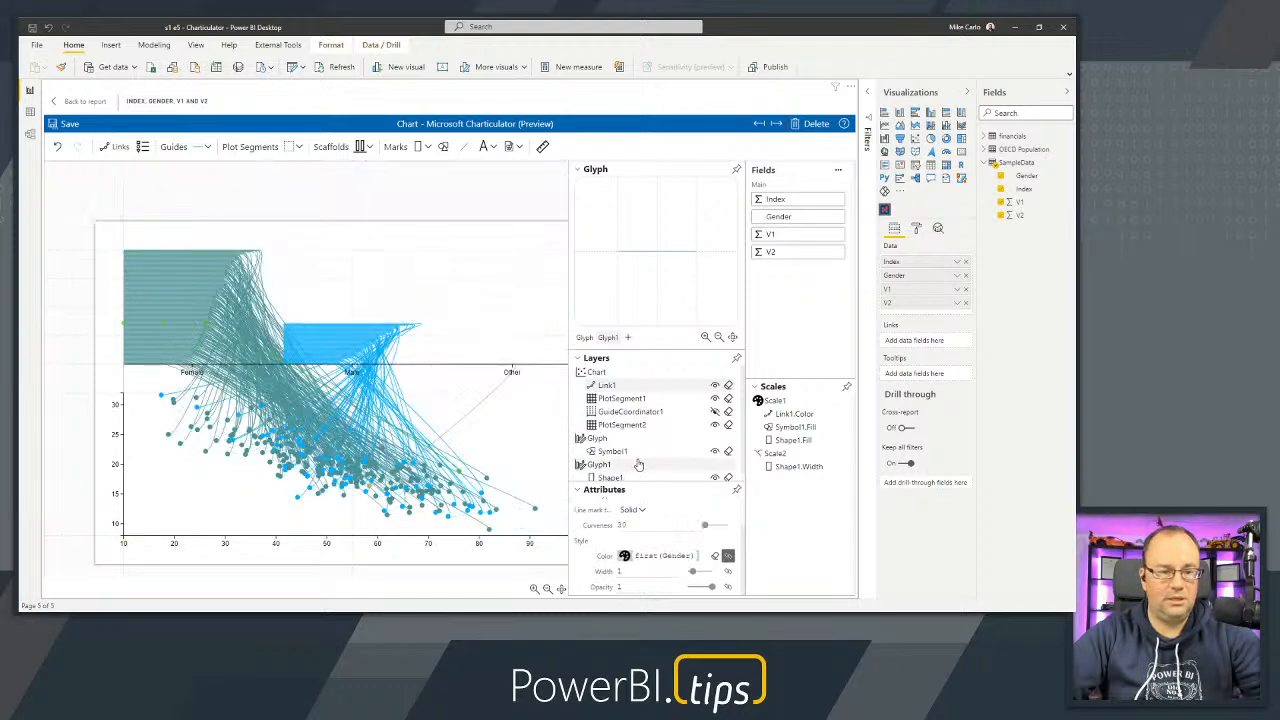
pyautogui.moveTo(704, 525); pyautogui.dragTo(713, 531)
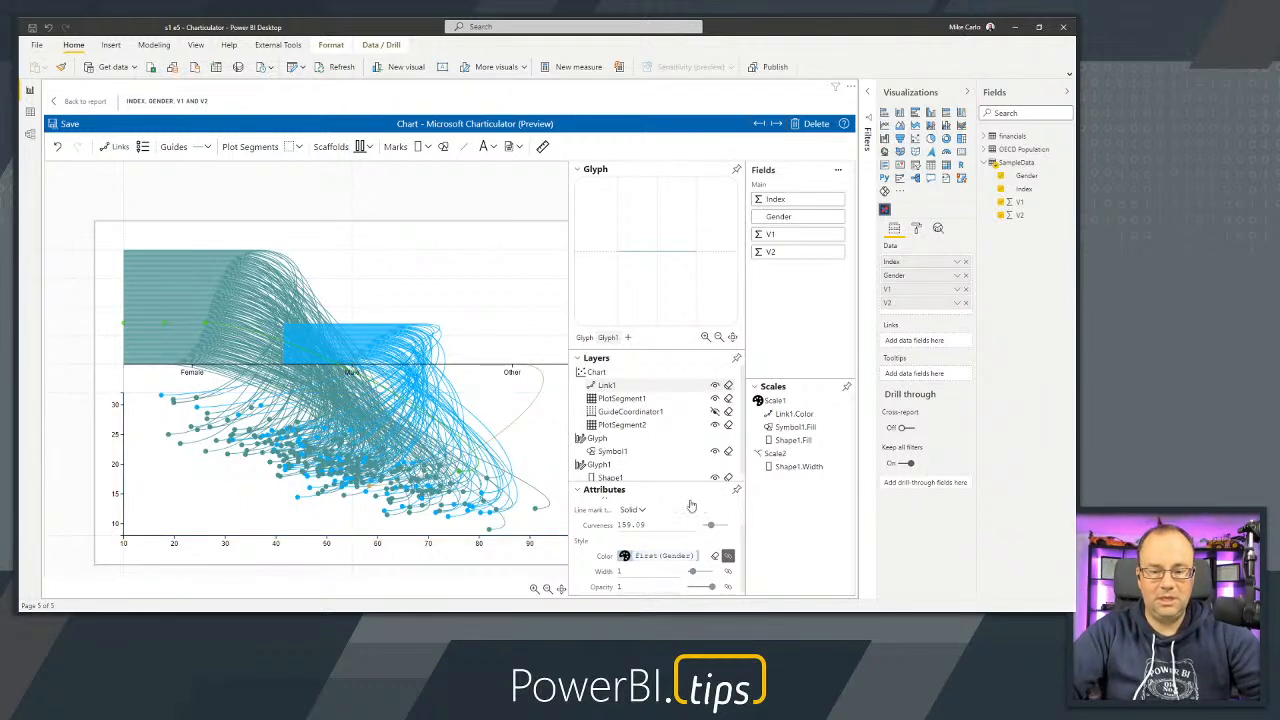
# Reduce the opacity of the link lines, trying 0.5 and settling on 0.3.
pyautogui.scroll(-1, 665, 545)
pyautogui.scroll(3, 665, 545)
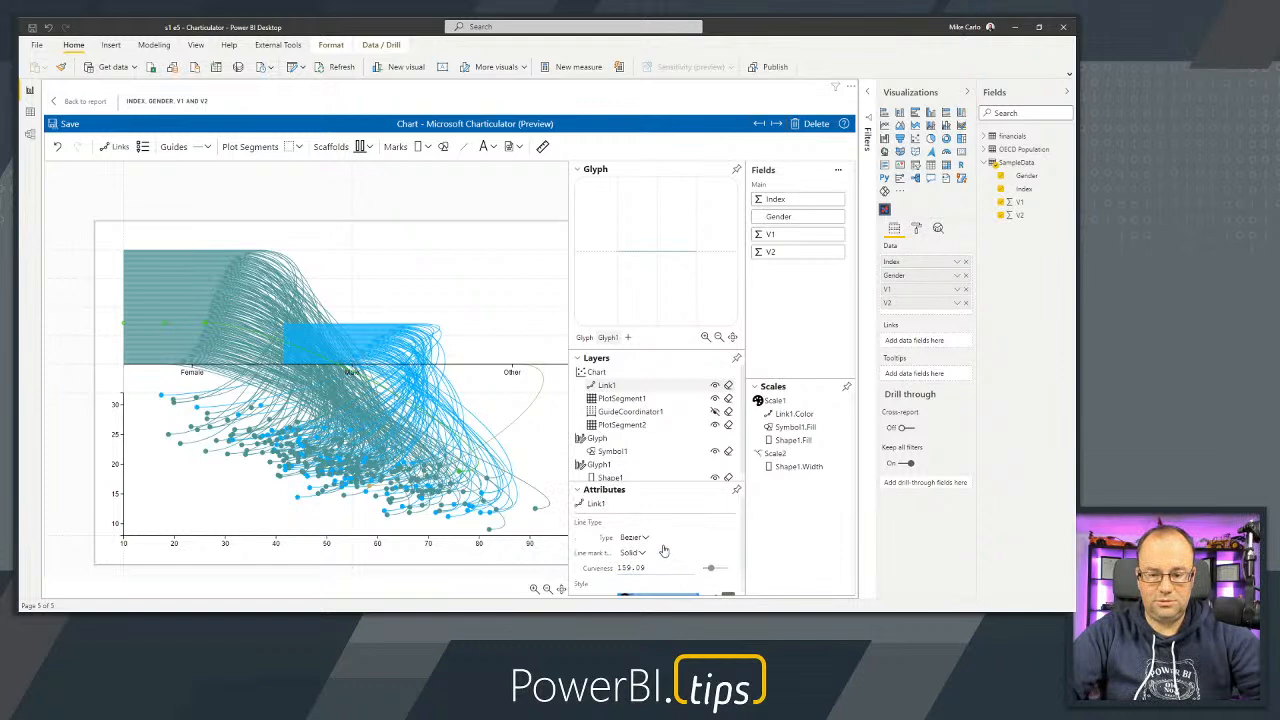
pyautogui.scroll(-1, 648, 470)
pyautogui.scroll(-3, 680, 560)
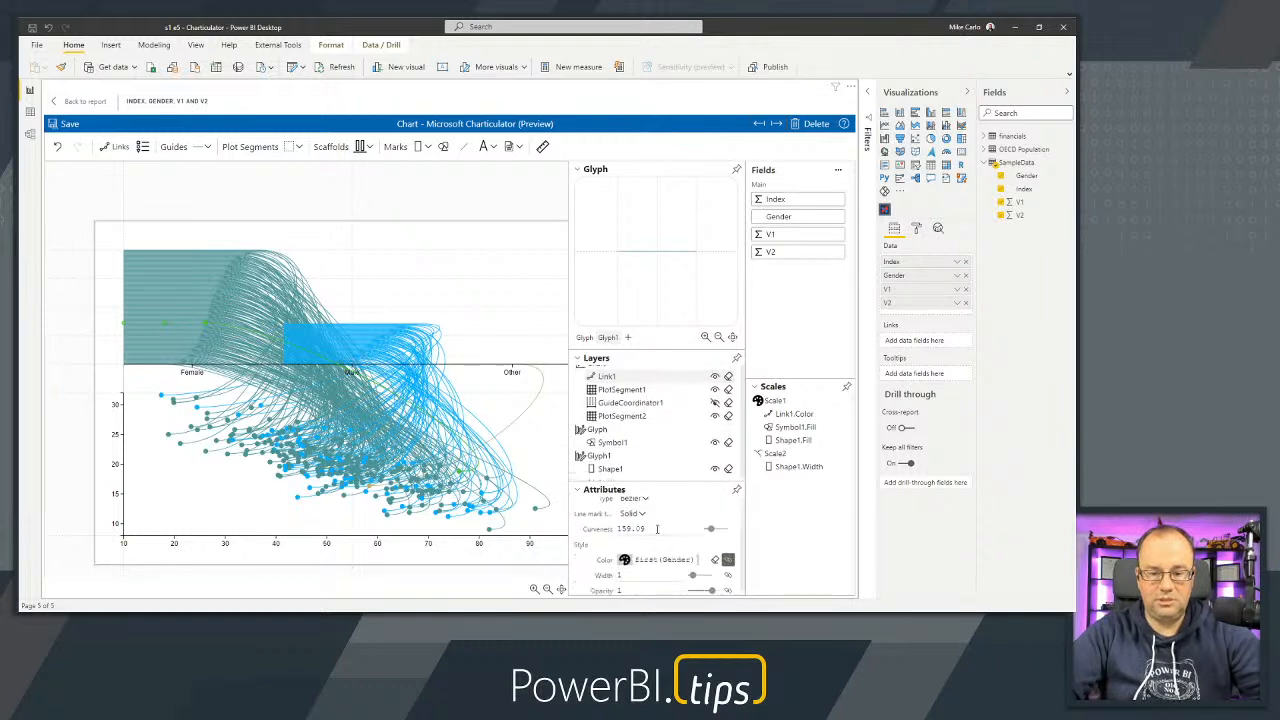
pyautogui.click(645, 585)
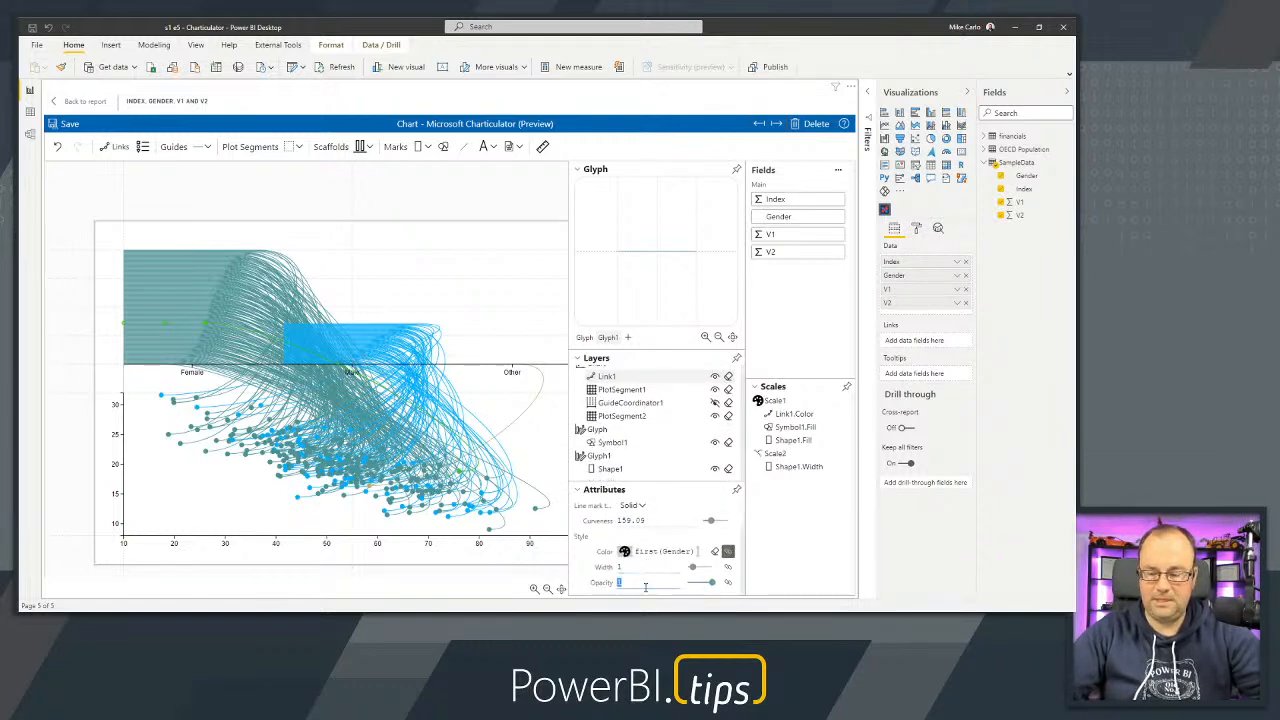
pyautogui.write('.5')
pyautogui.press('Return')
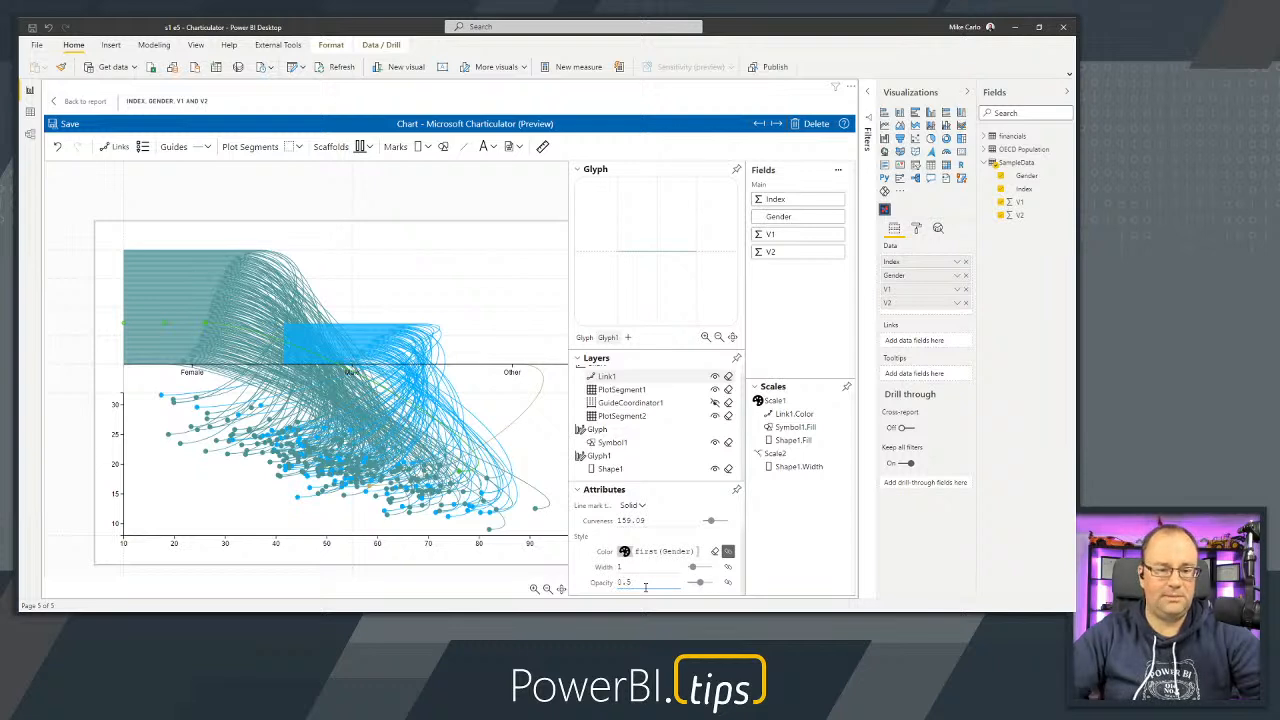
pyautogui.click(640, 581)
pyautogui.write('.3')
pyautogui.press('Return')
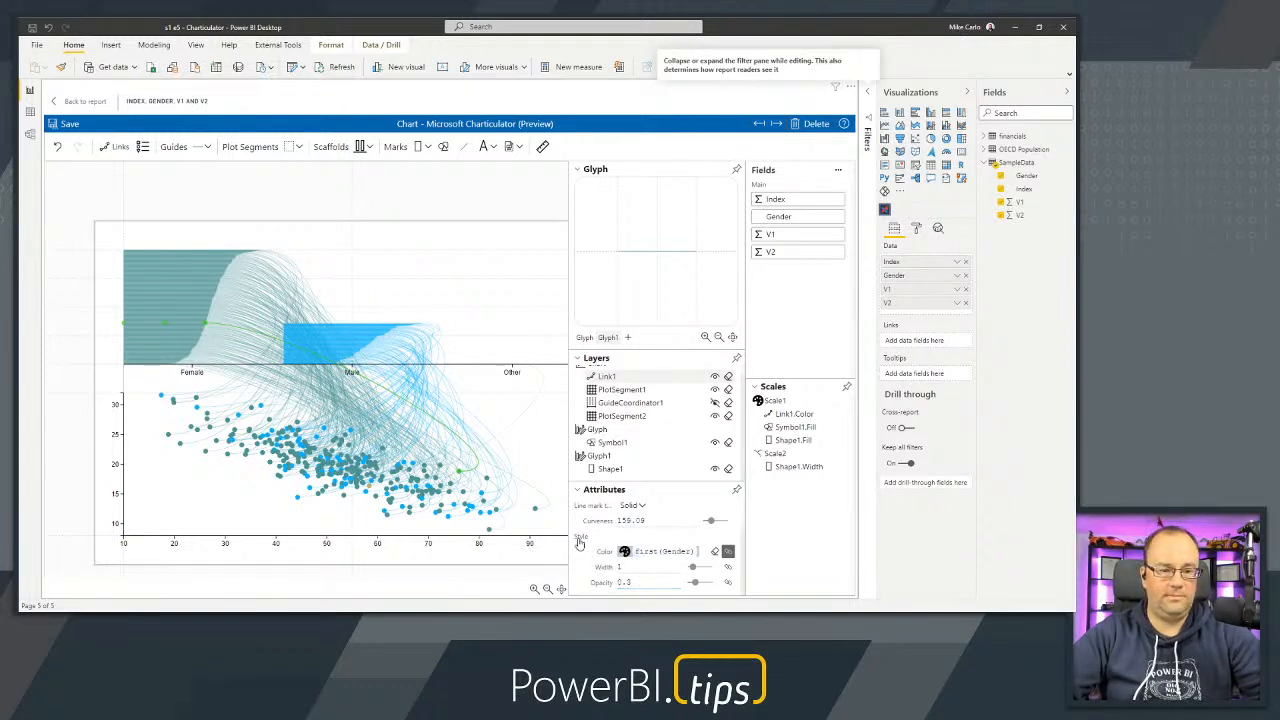
pyautogui.click(400, 205)
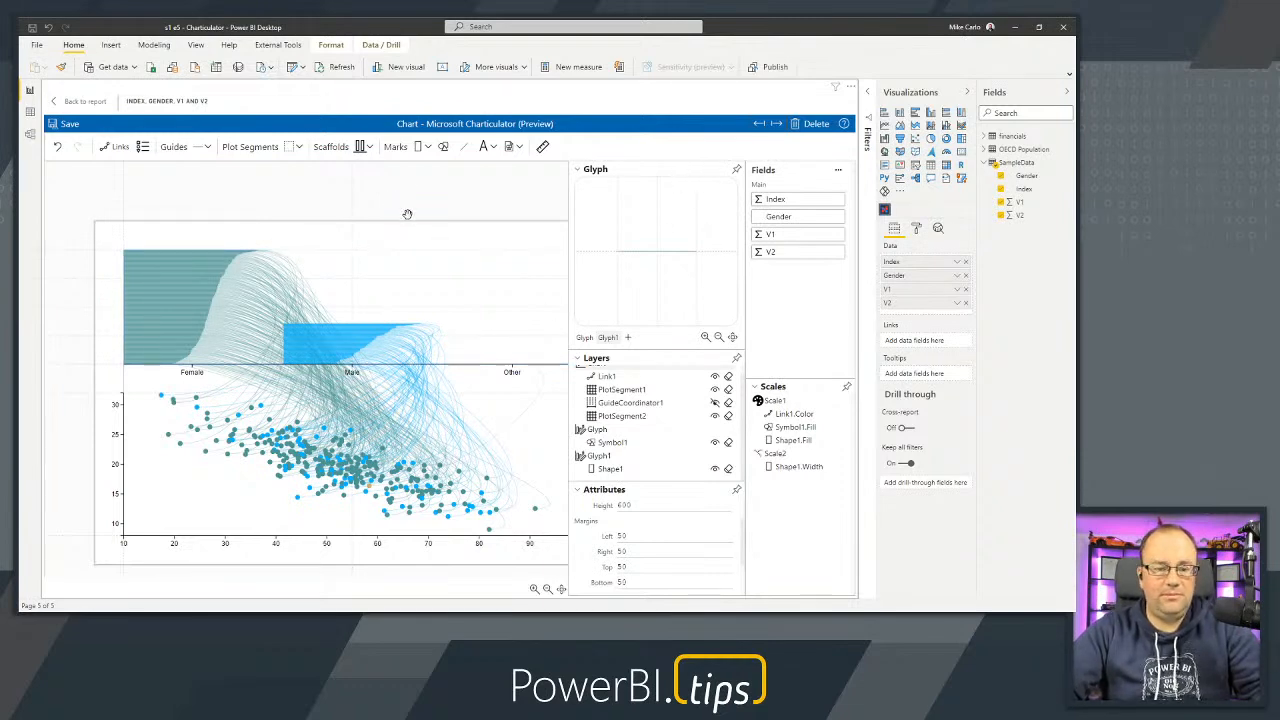
# Hide the Gender X axis of PlotSegment2 and check the whole chart without it.
pyautogui.scroll(-4, 407, 214)
pyautogui.scroll(3, 489, 320)
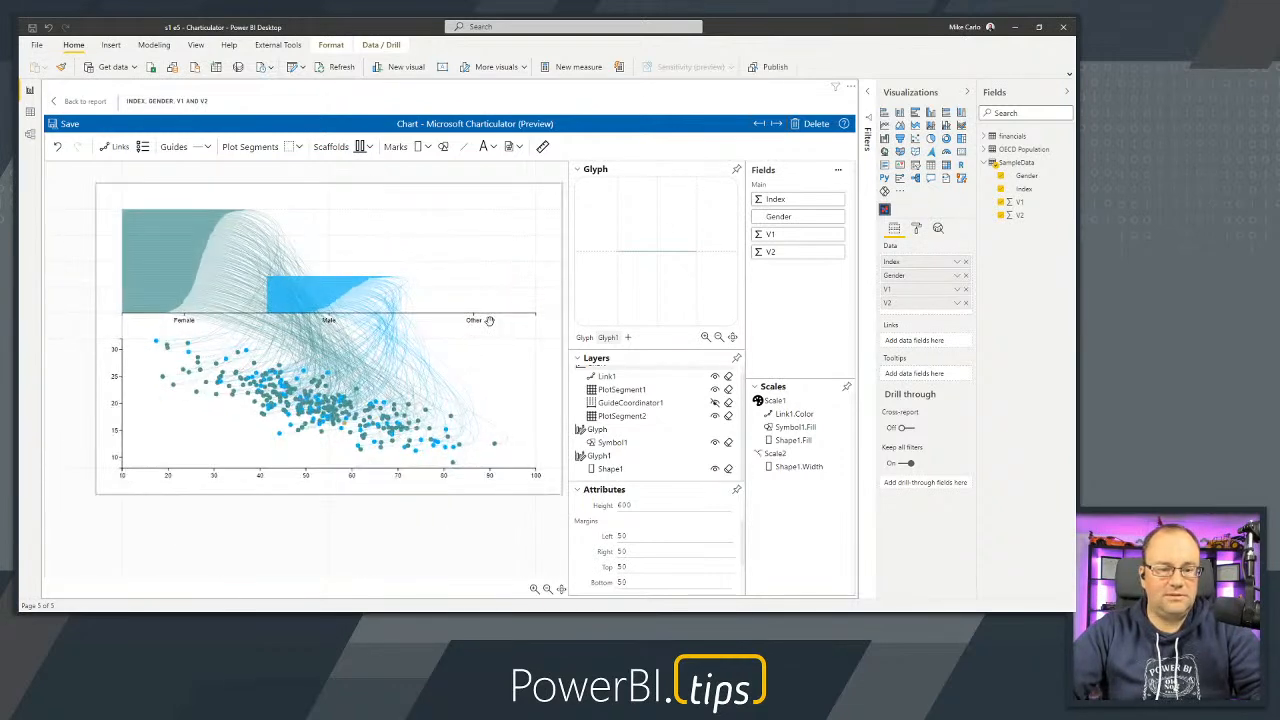
pyautogui.scroll(1, 487, 321)
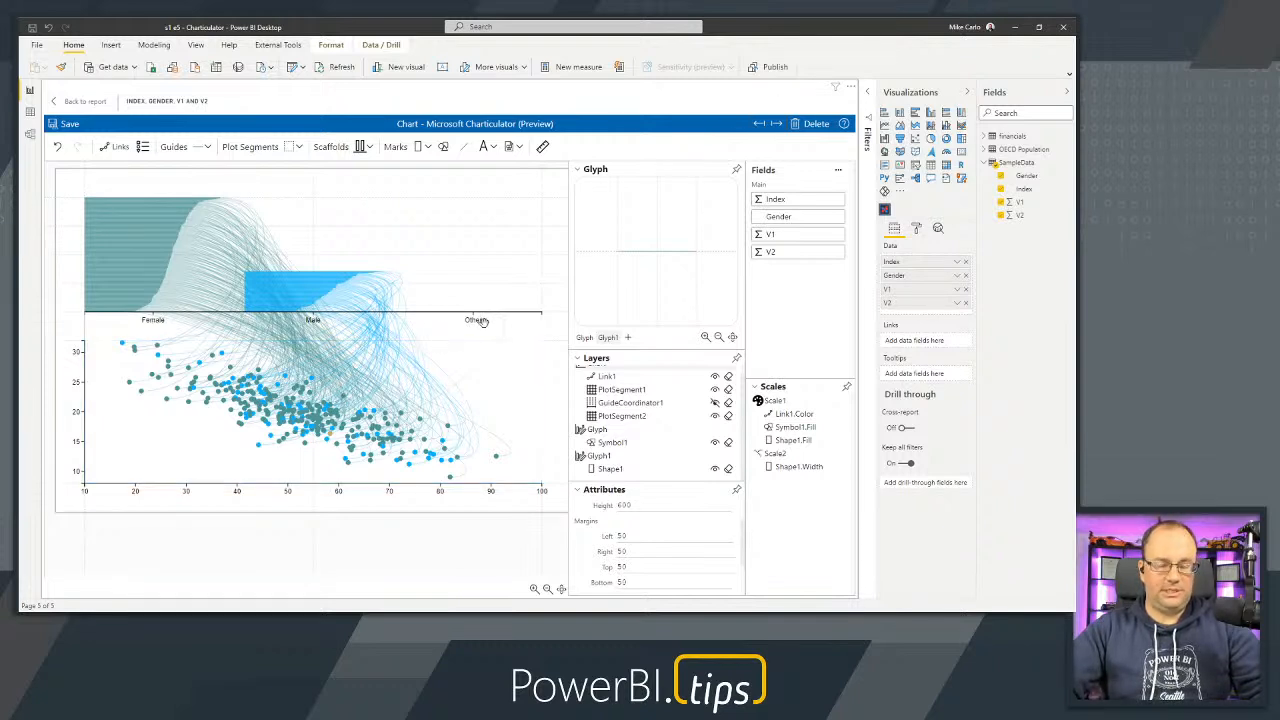
pyautogui.click(641, 416)
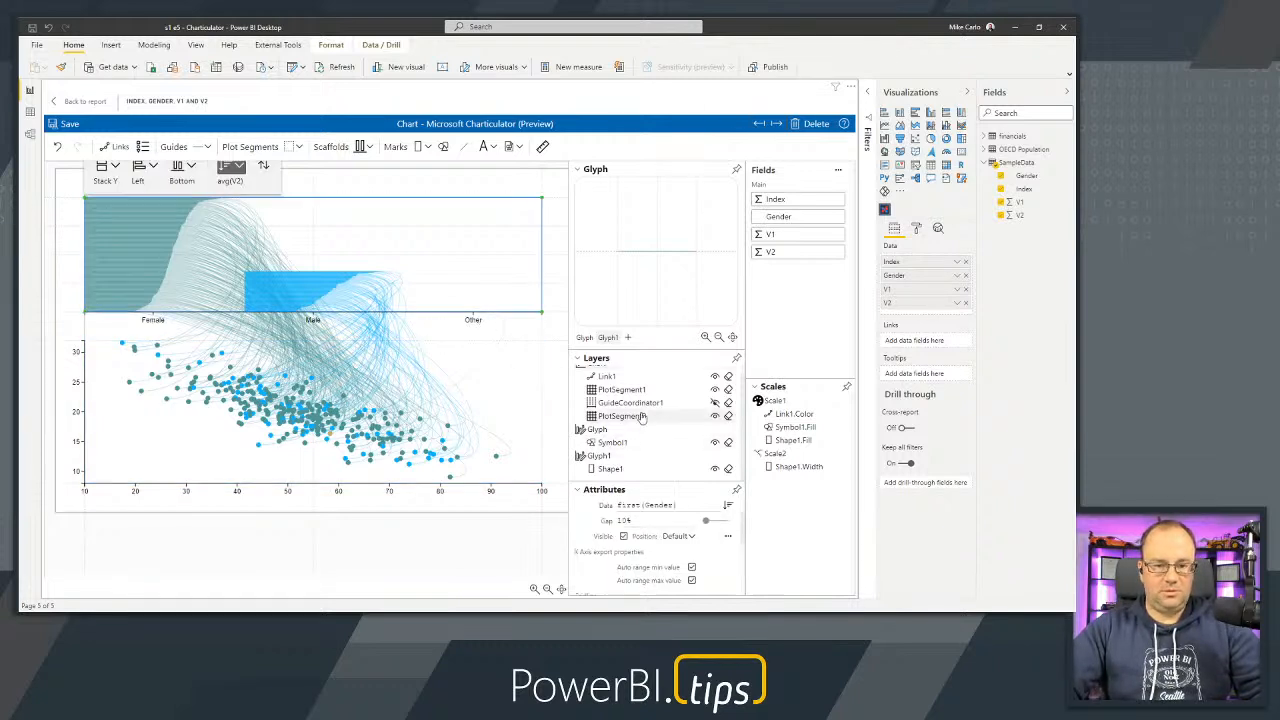
pyautogui.click(623, 537)
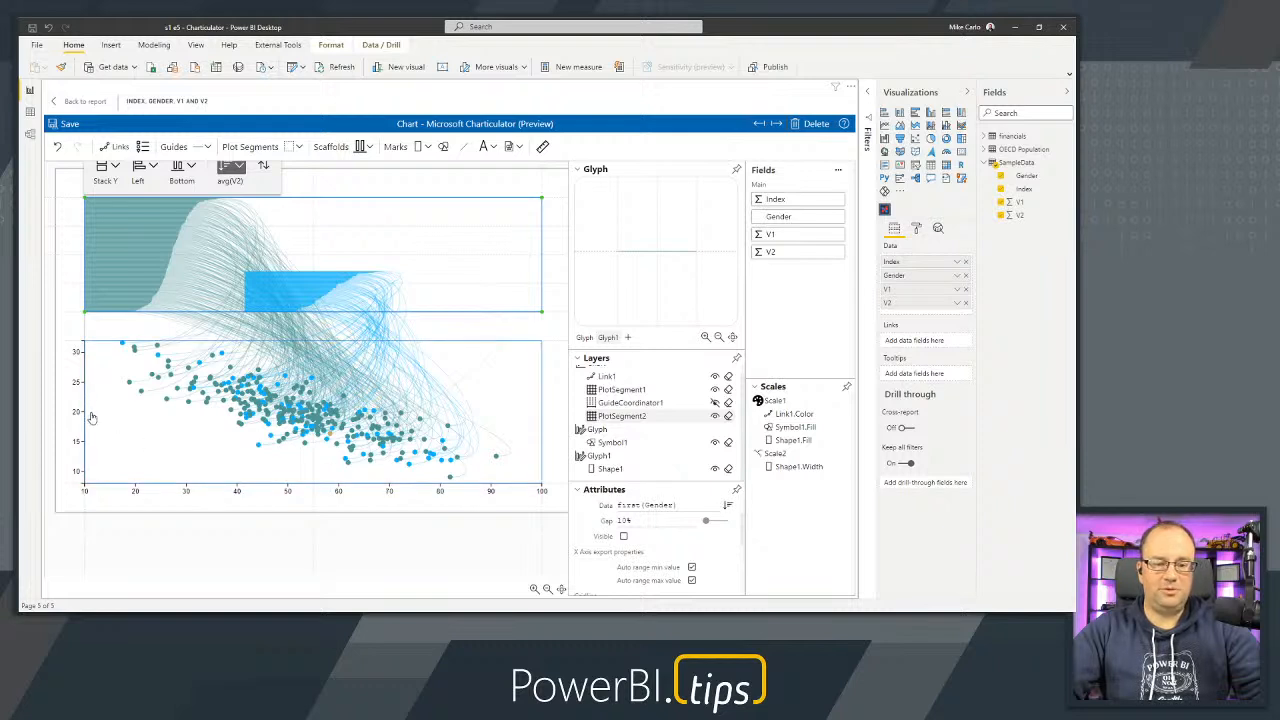
pyautogui.scroll(-3, 630, 535)
pyautogui.scroll(3, 648, 535)
pyautogui.scroll(1, 486, 409)
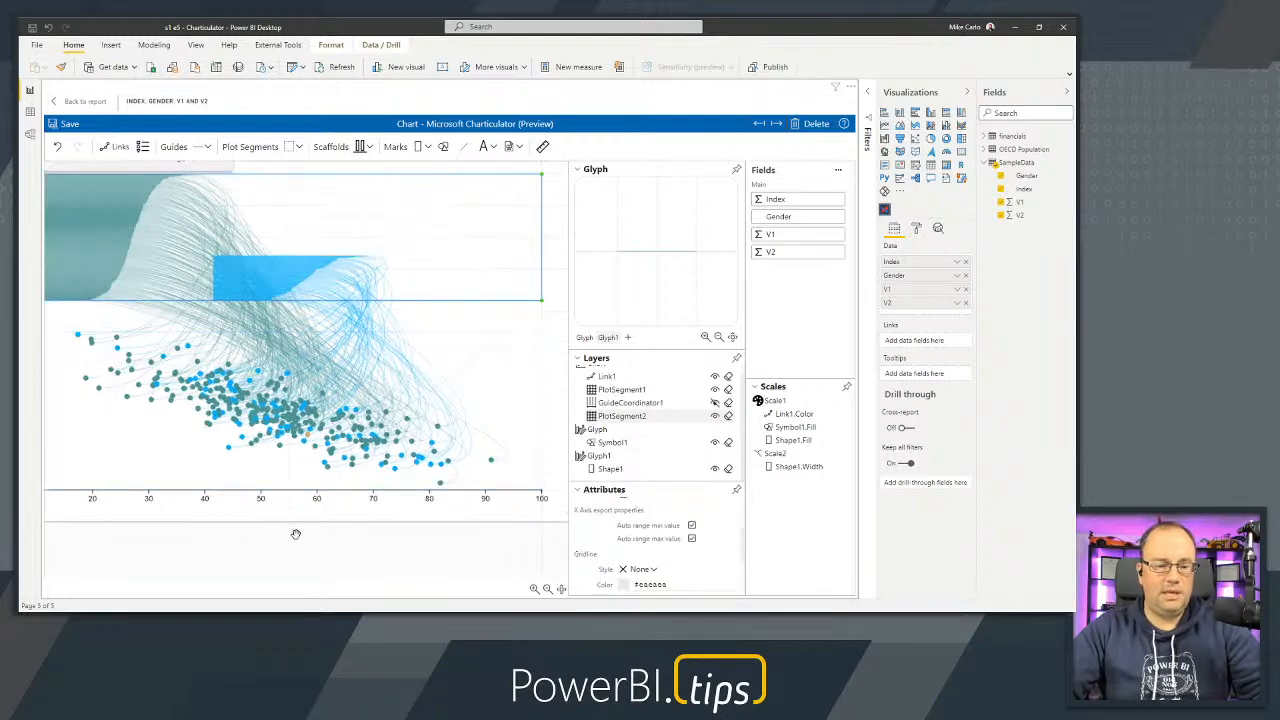
pyautogui.scroll(-3, 145, 390)
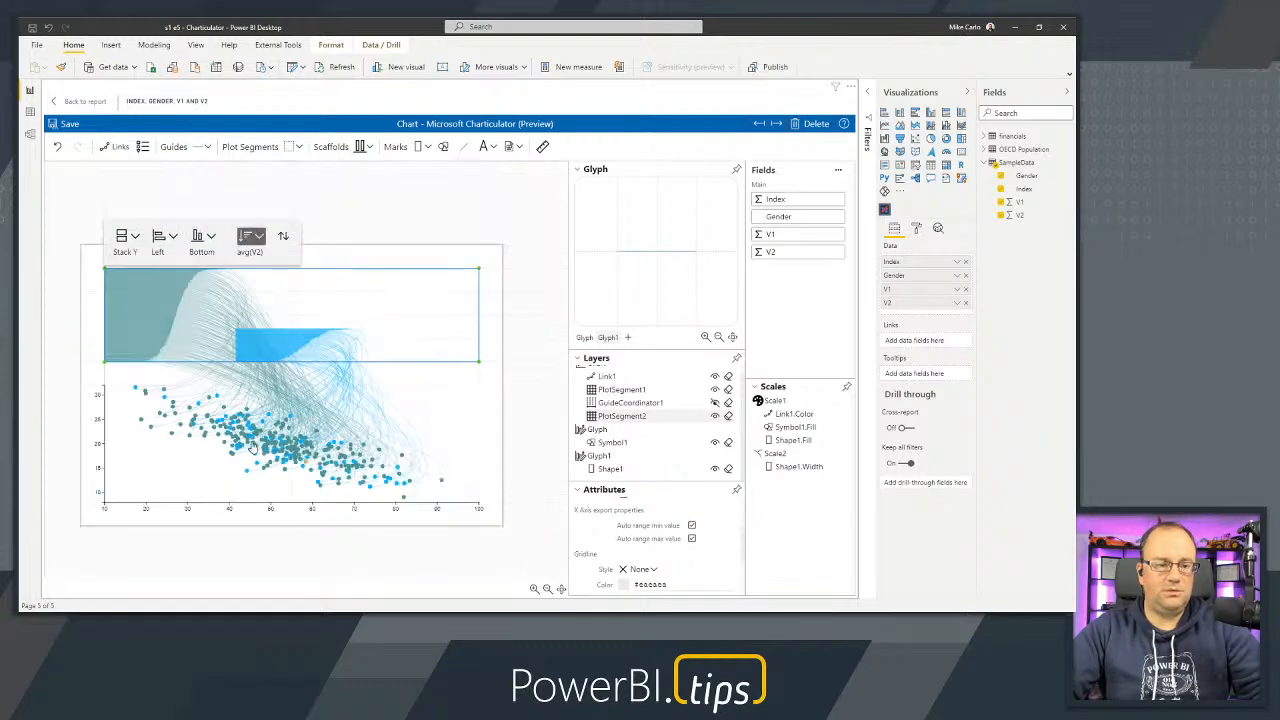
pyautogui.click(94, 378)
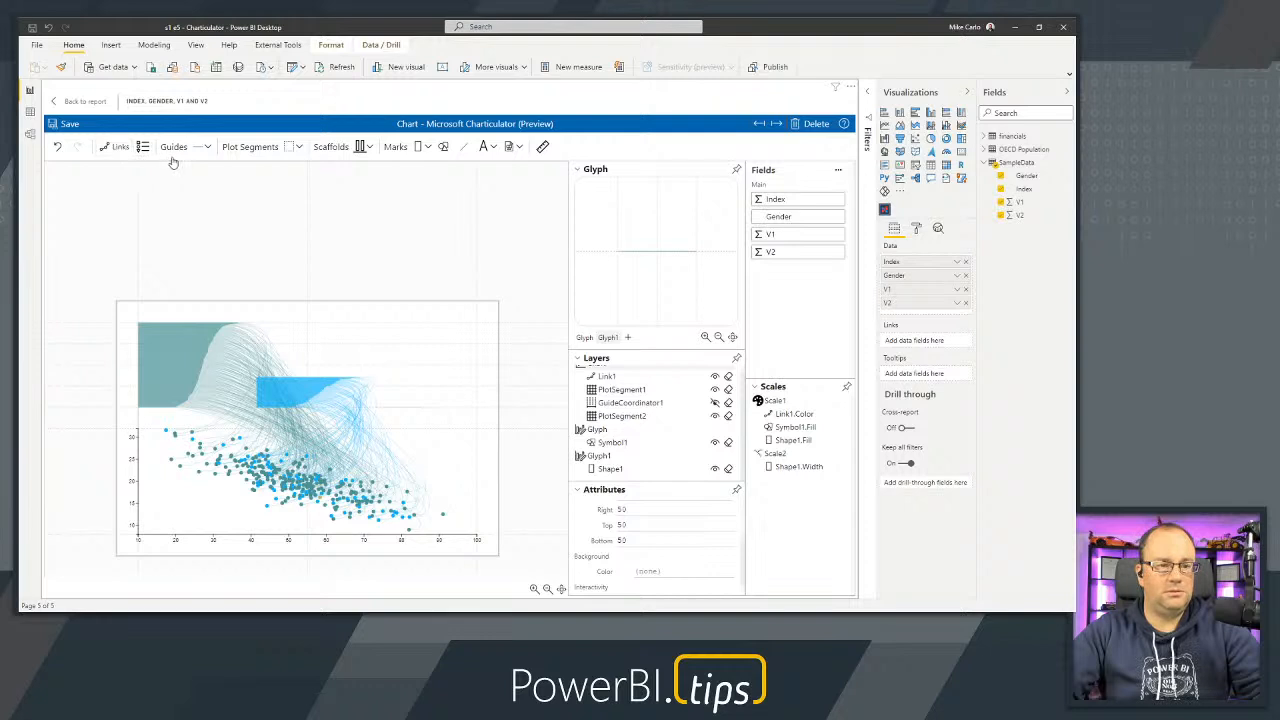
# Draw a guide coordinator with vertical guides along the upper plot segment's top edge, from its midpoint to its right corner.
pyautogui.click(207, 148)
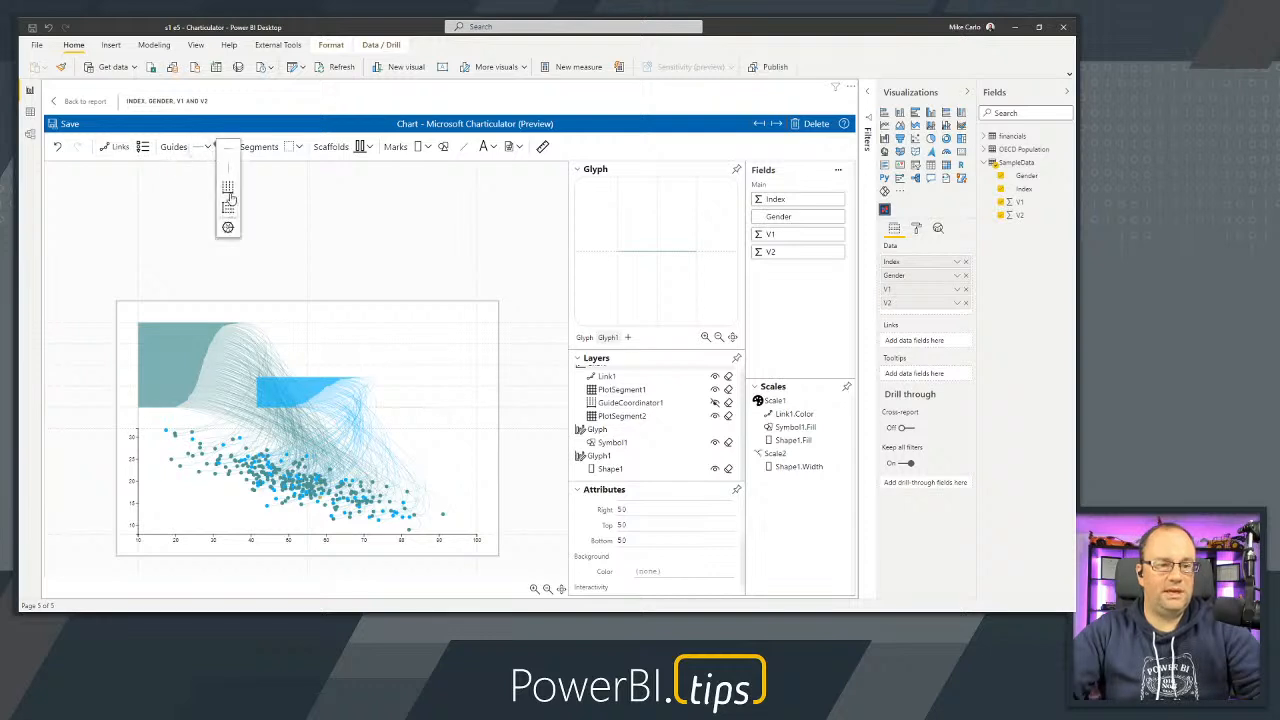
pyautogui.click(228, 187)
pyautogui.moveTo(309, 322); pyautogui.dragTo(478, 323)
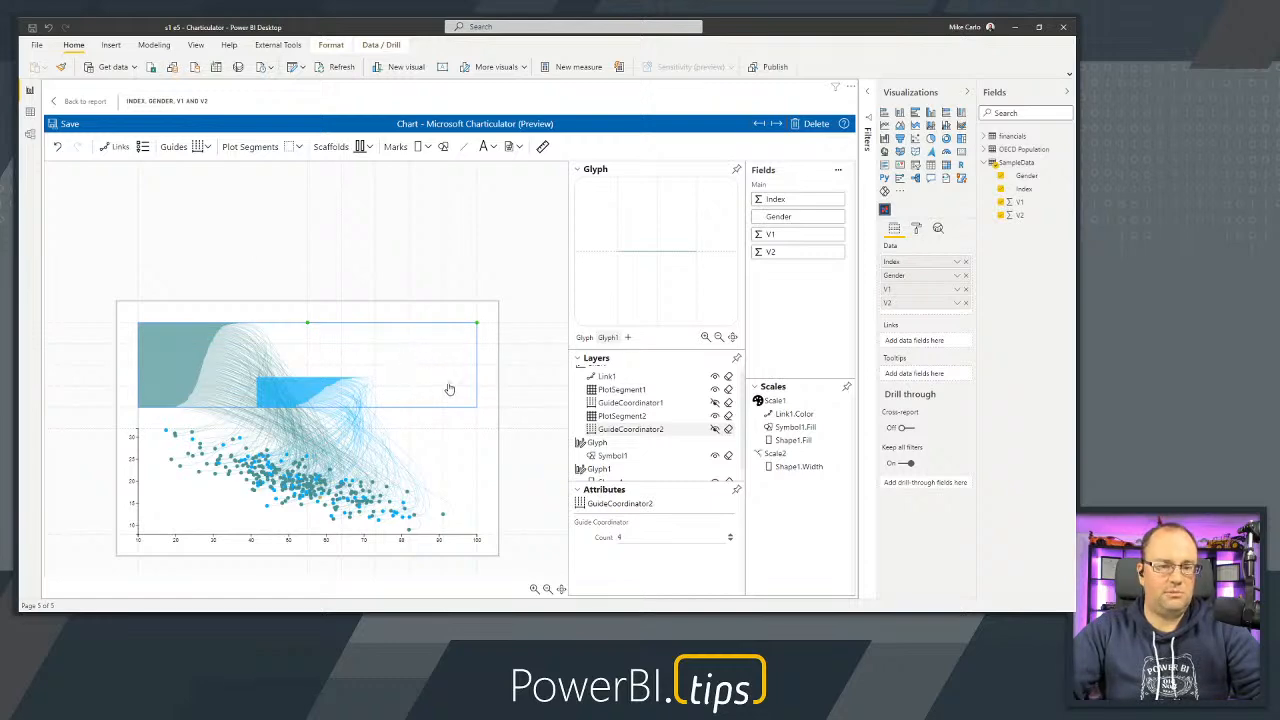
# Create a column values legend for Gender.
pyautogui.scroll(3, 410, 395)
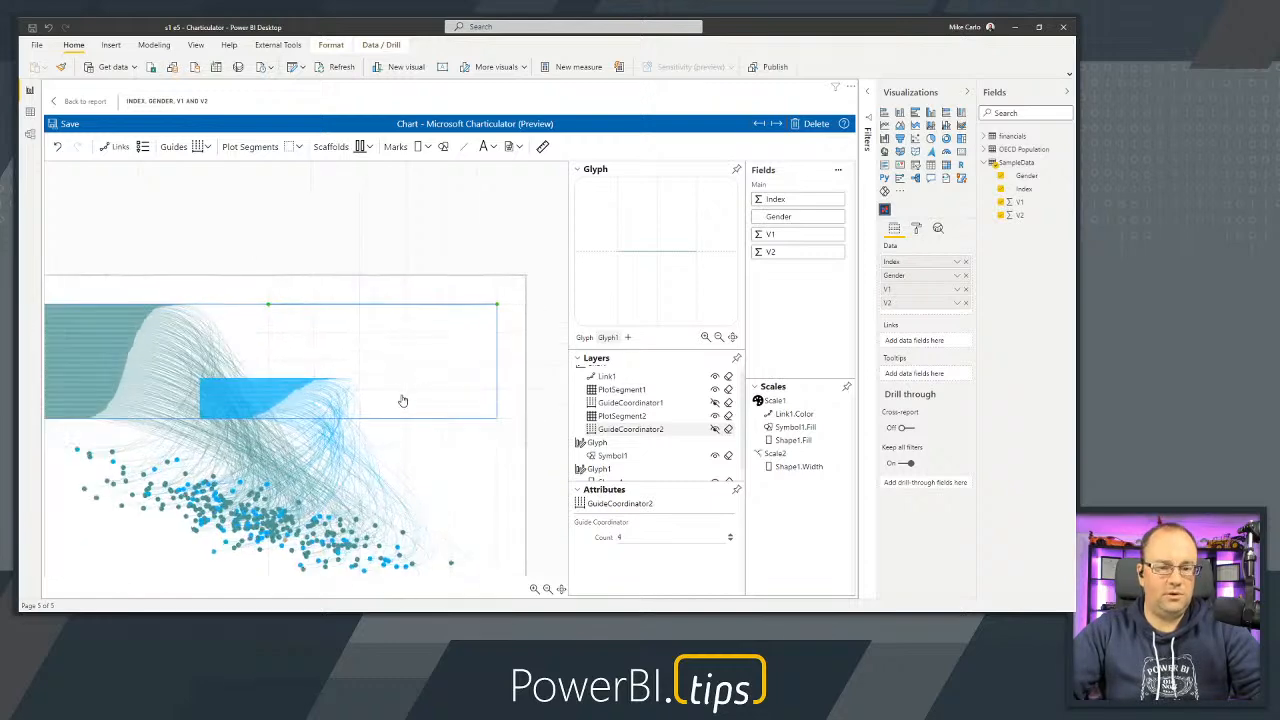
pyautogui.click(142, 146)
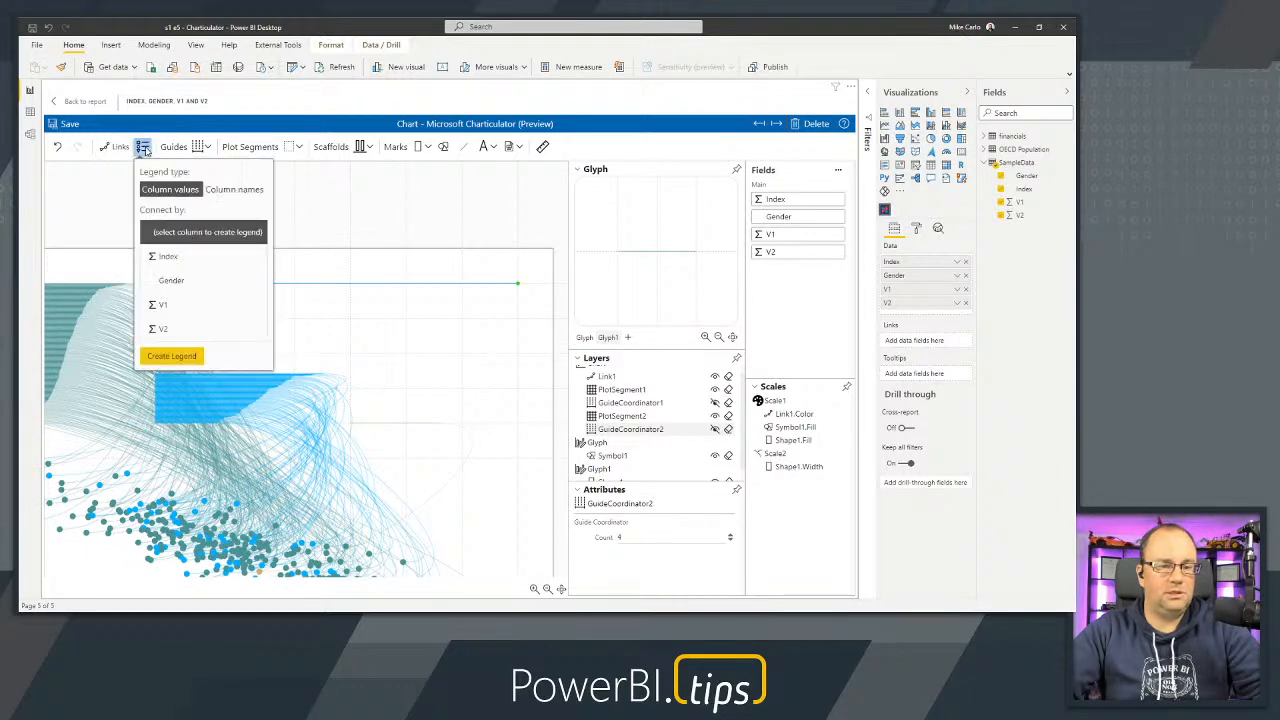
pyautogui.click(198, 281)
pyautogui.click(172, 356)
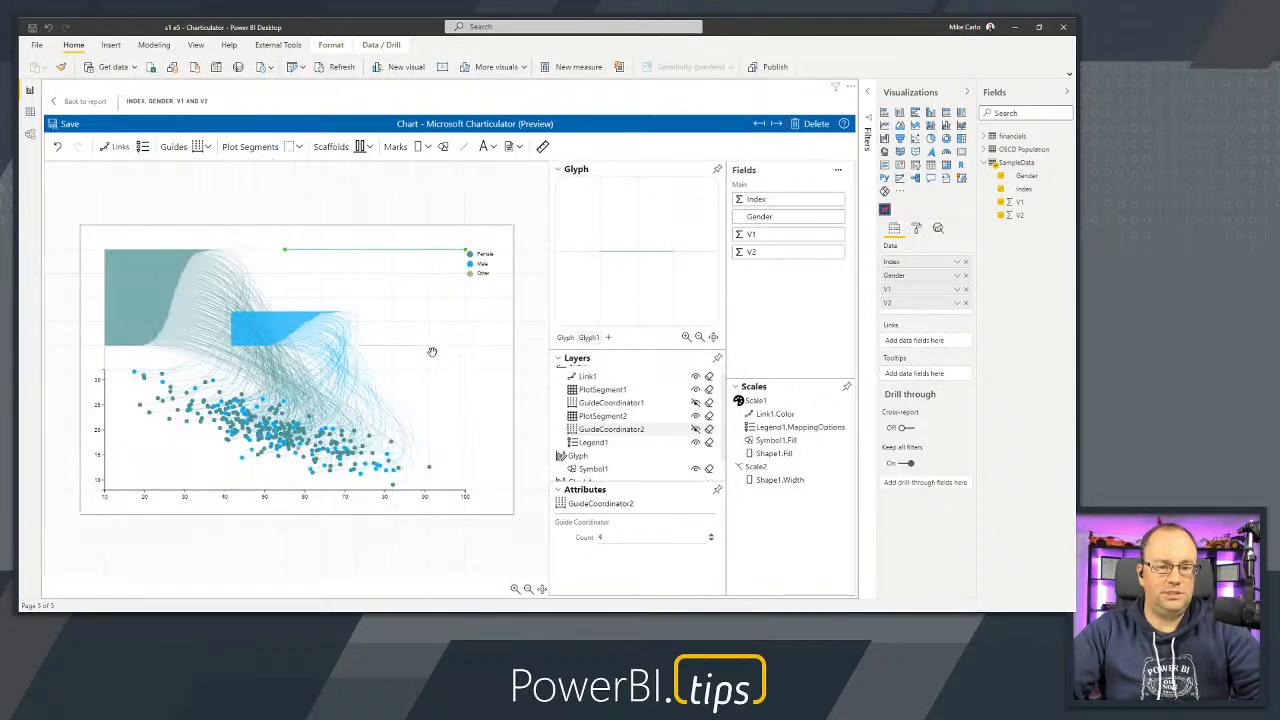
# Move the Gender legend off the right edge of the plot into the empty area beside the upper stacked rectangles, using the upper guides.
pyautogui.moveTo(467, 262)
pyautogui.mouseDown()
pyautogui.moveTo(423, 277)
pyautogui.moveTo(426, 241)
pyautogui.moveTo(466, 244)
pyautogui.mouseUp()
pyautogui.click(481, 265)
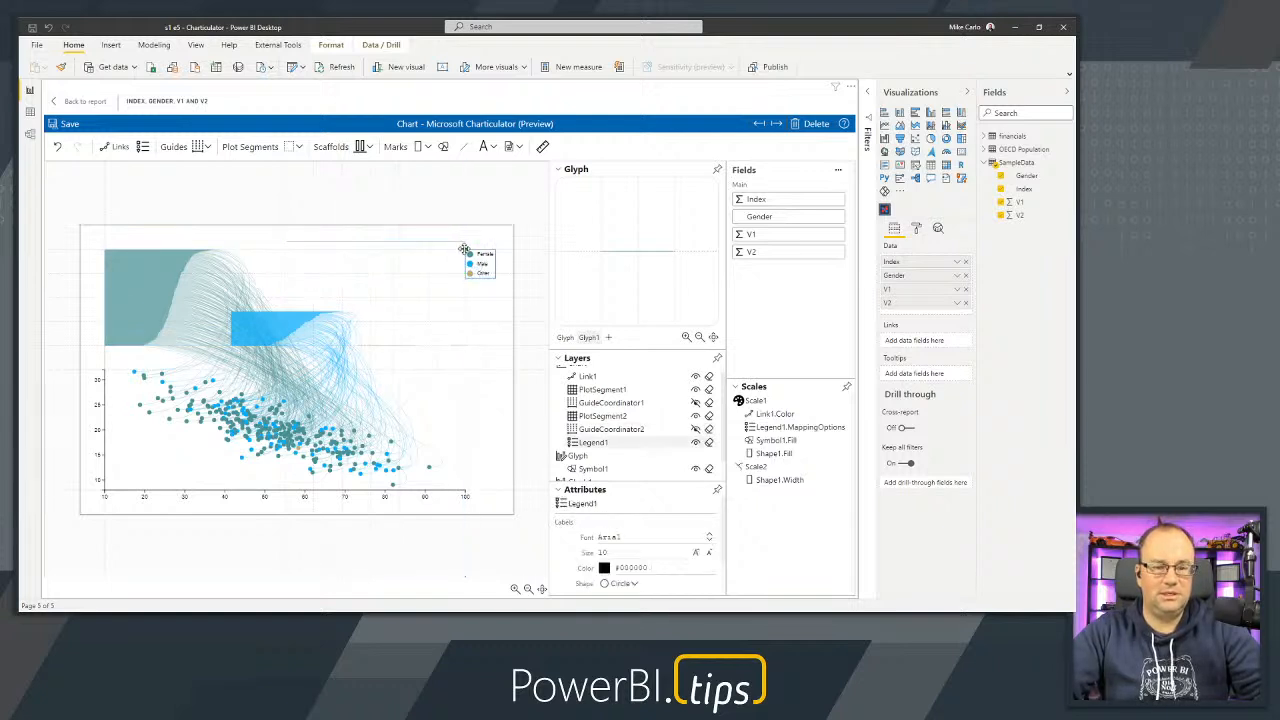
pyautogui.moveTo(448, 275); pyautogui.dragTo(466, 249)
pyautogui.click(458, 242)
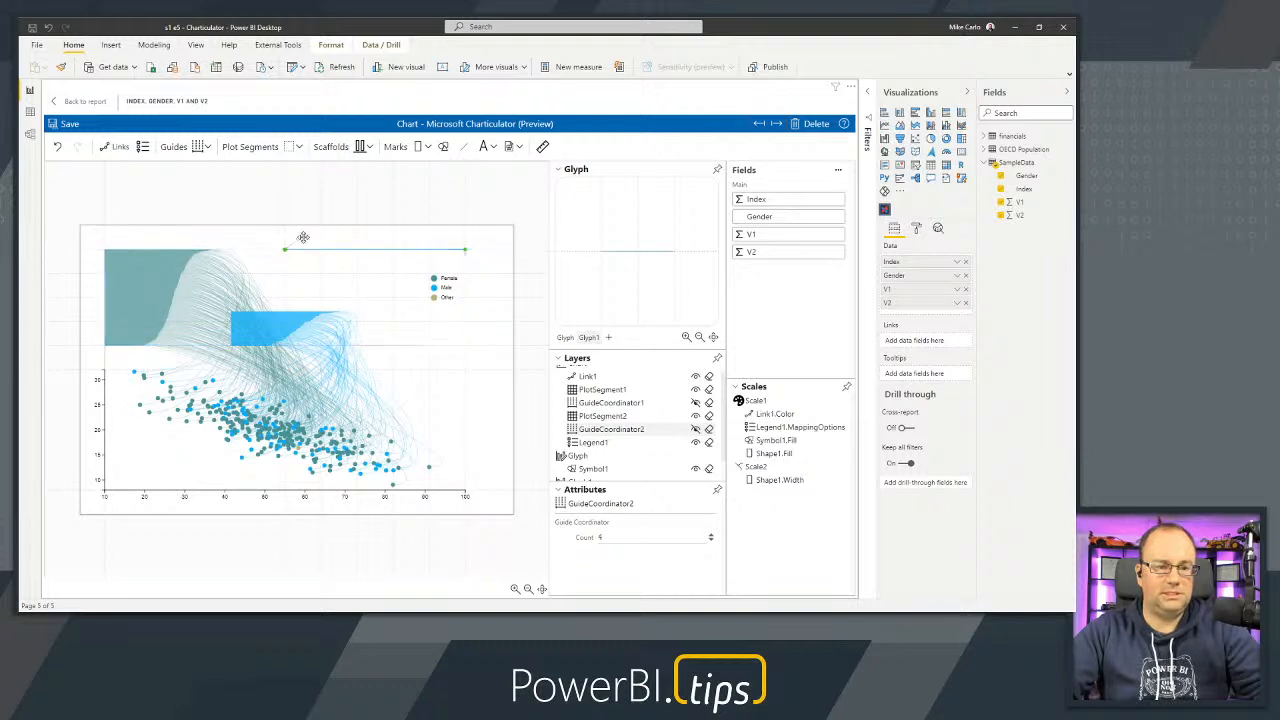
pyautogui.moveTo(306, 249)
pyautogui.mouseDown()
pyautogui.moveTo(304, 237)
pyautogui.moveTo(287, 250)
pyautogui.mouseUp()
pyautogui.moveTo(443, 287); pyautogui.dragTo(394, 275)
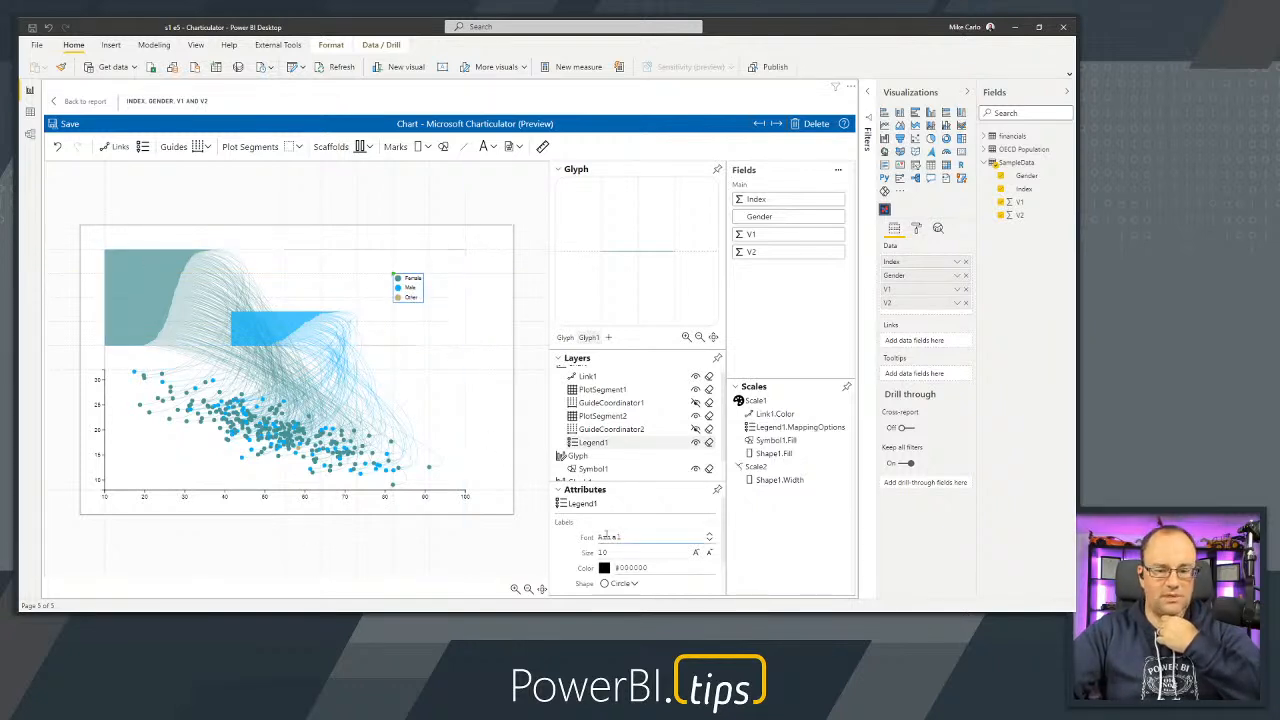
# Set the chart's left, right, top and bottom margins to 0.
pyautogui.click(529, 220)
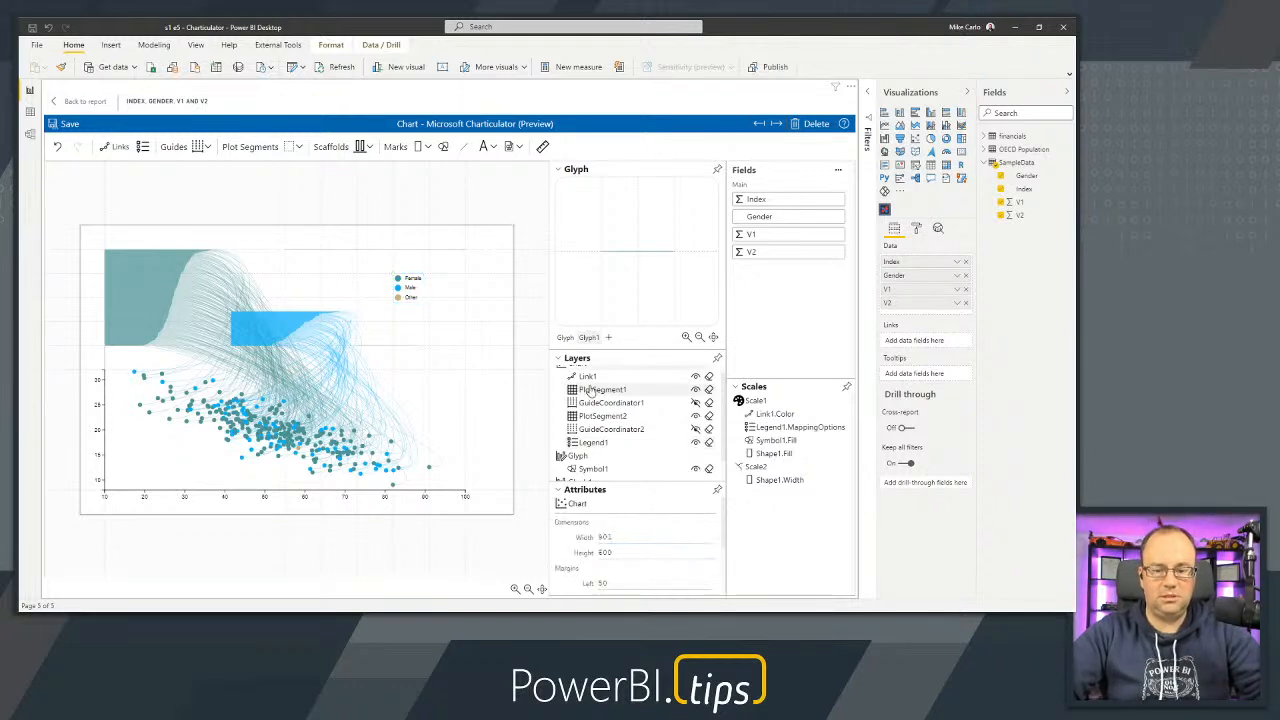
pyautogui.scroll(-1, 623, 552)
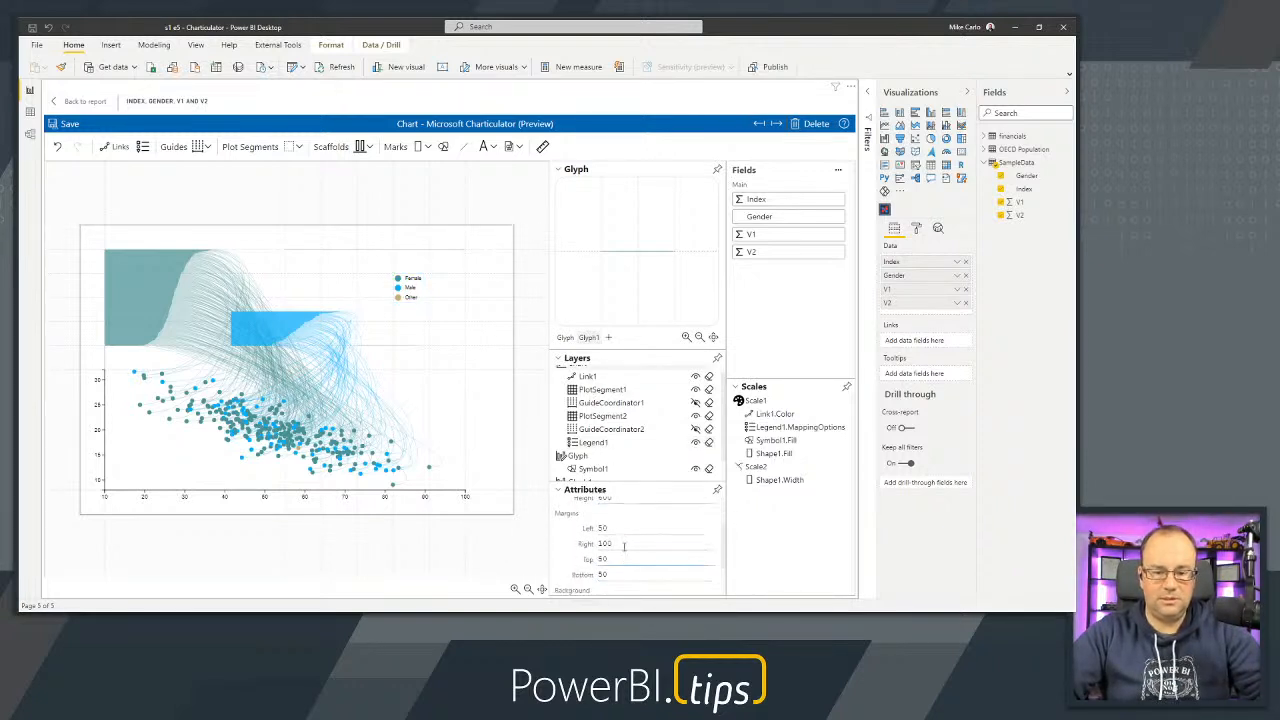
pyautogui.click(637, 523)
pyautogui.write('0')
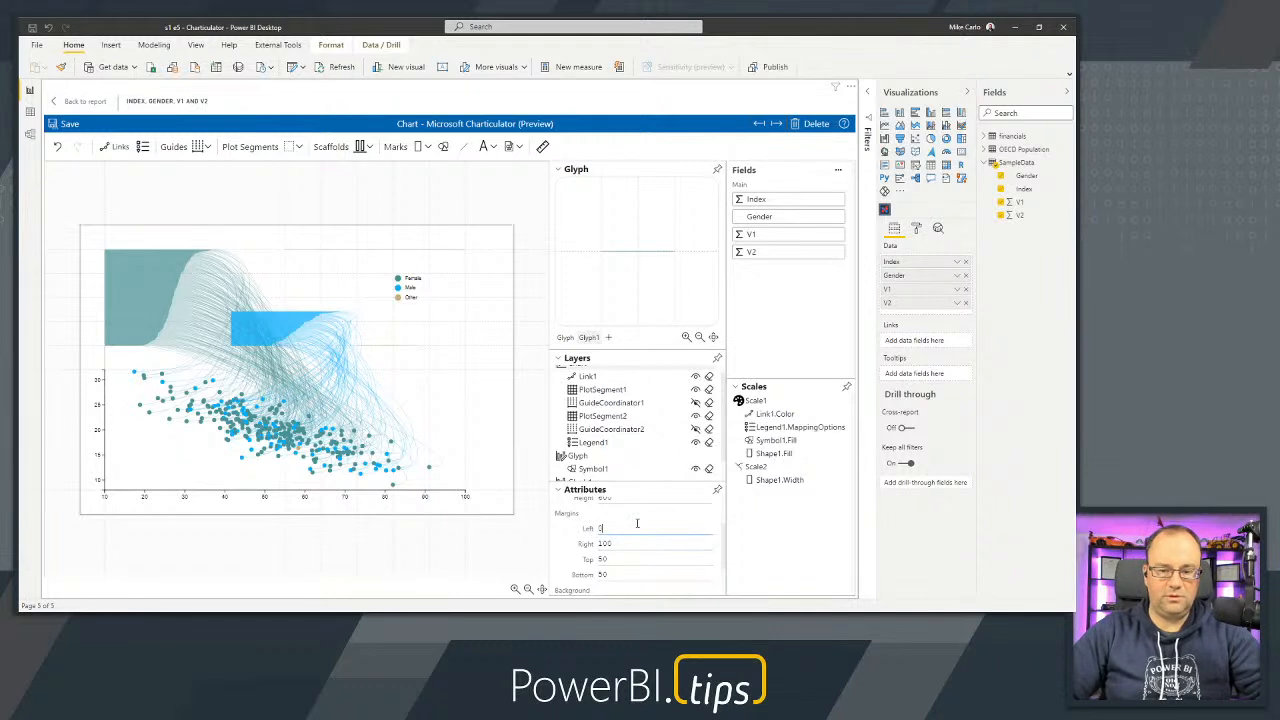
pyautogui.press('Tab')
pyautogui.write('0')
pyautogui.press('Tab')
pyautogui.write('0')
pyautogui.press('Tab')
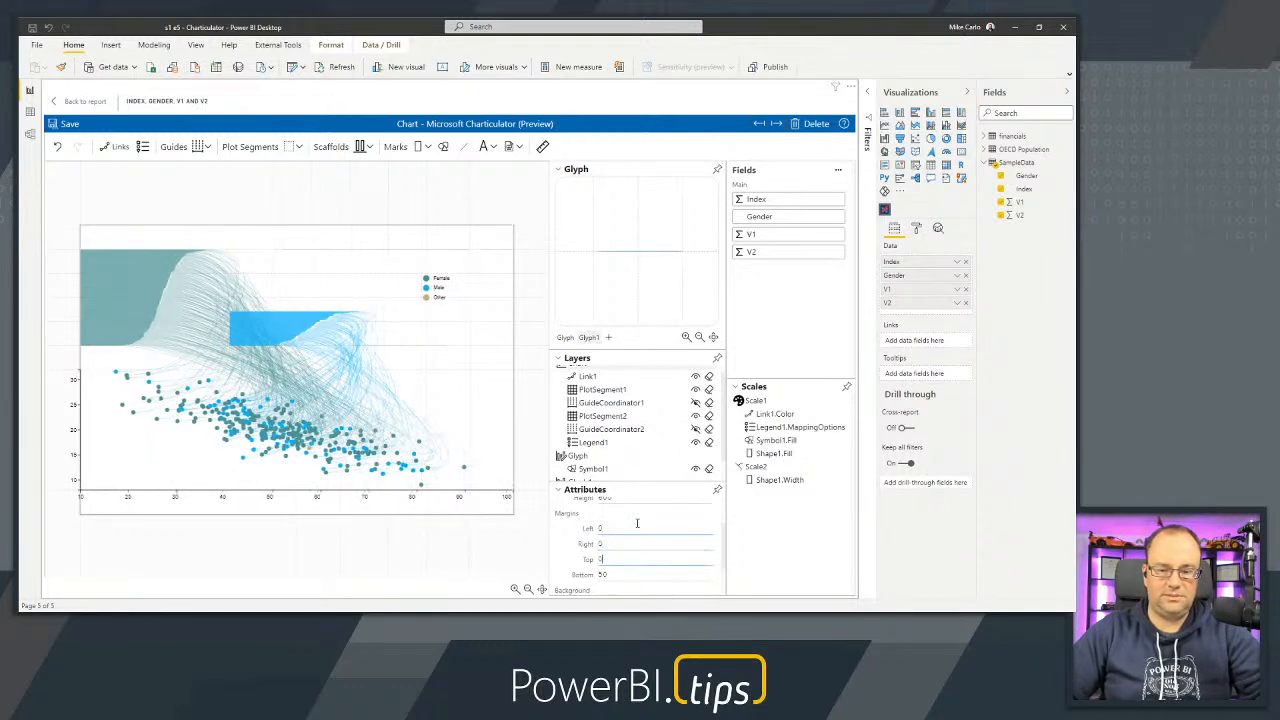
pyautogui.write('0')
pyautogui.press('Tab')
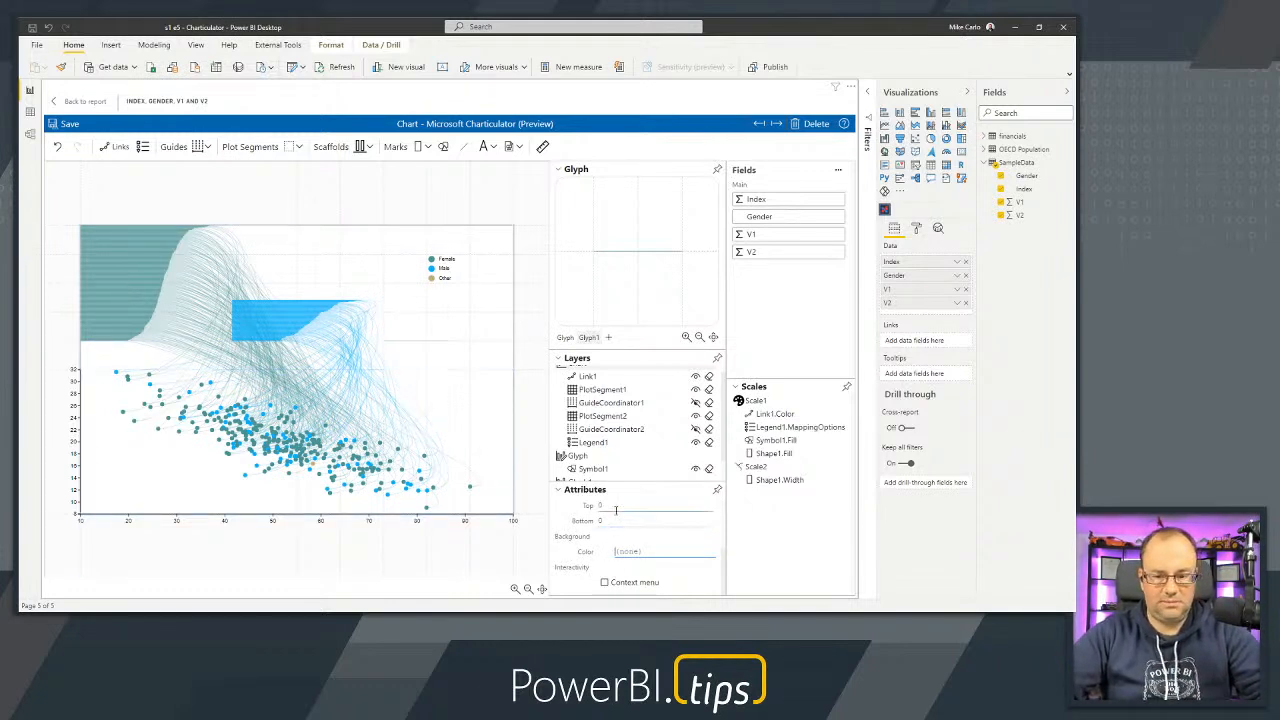
# Set the chart's bottom and left margins to 50.
pyautogui.scroll(1, 618, 515)
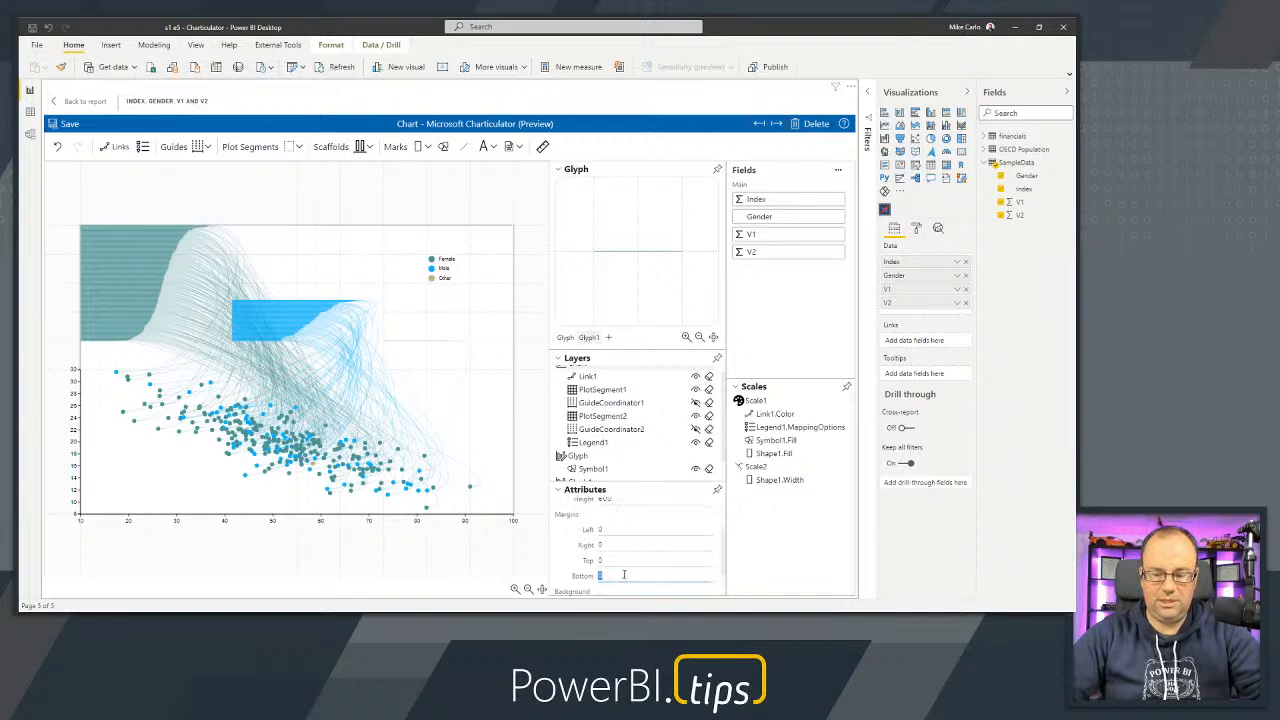
pyautogui.write('0')
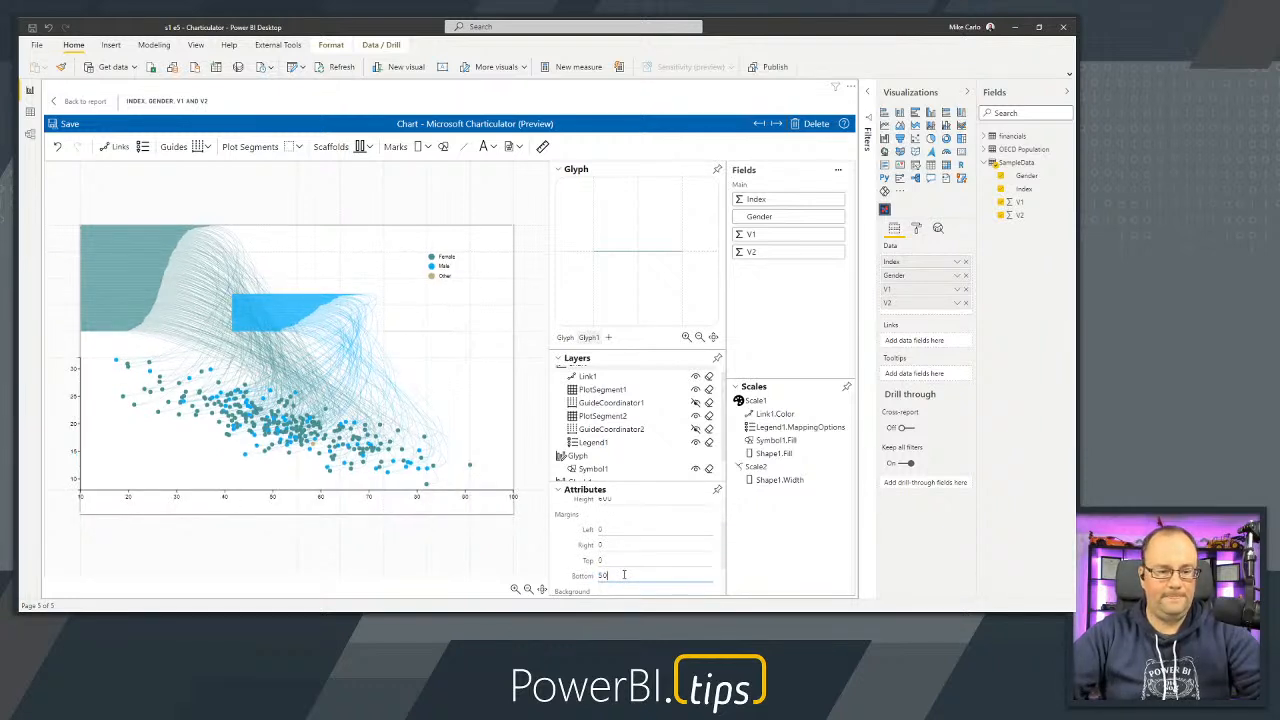
pyautogui.click(619, 530)
pyautogui.write('50')
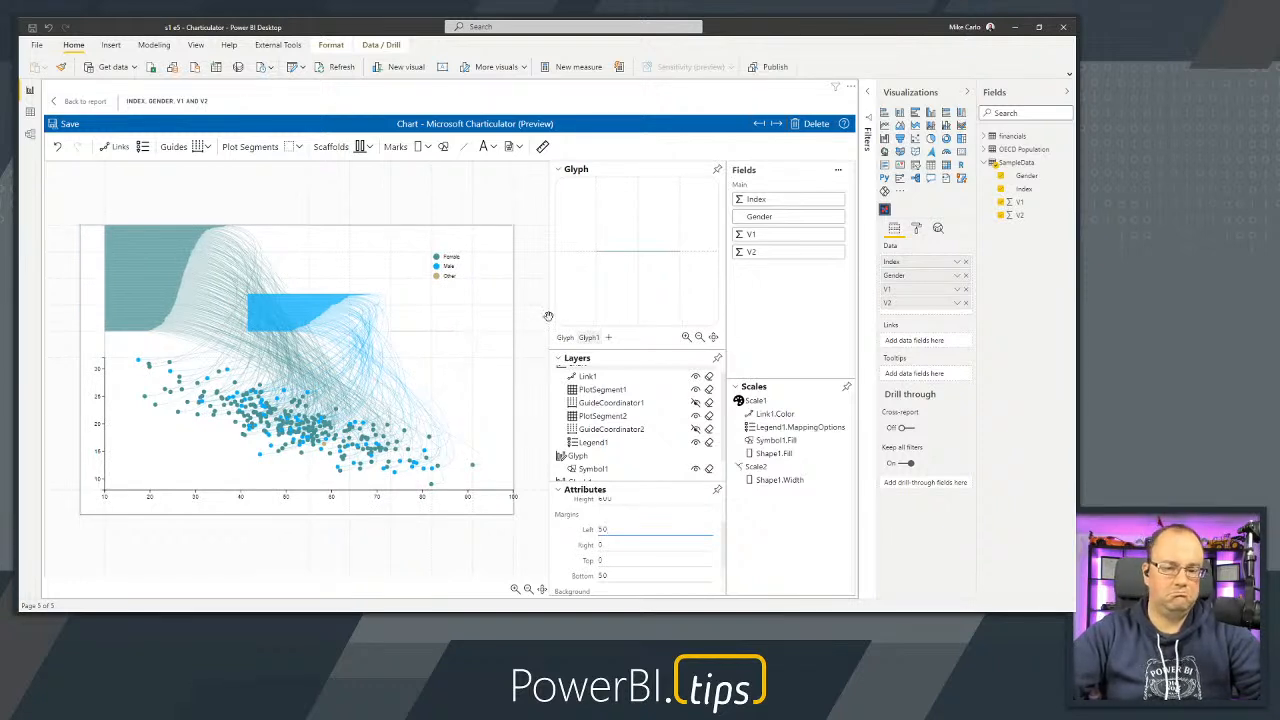
# Set the chart's right, bottom and left margins to 20.
pyautogui.click(611, 545)
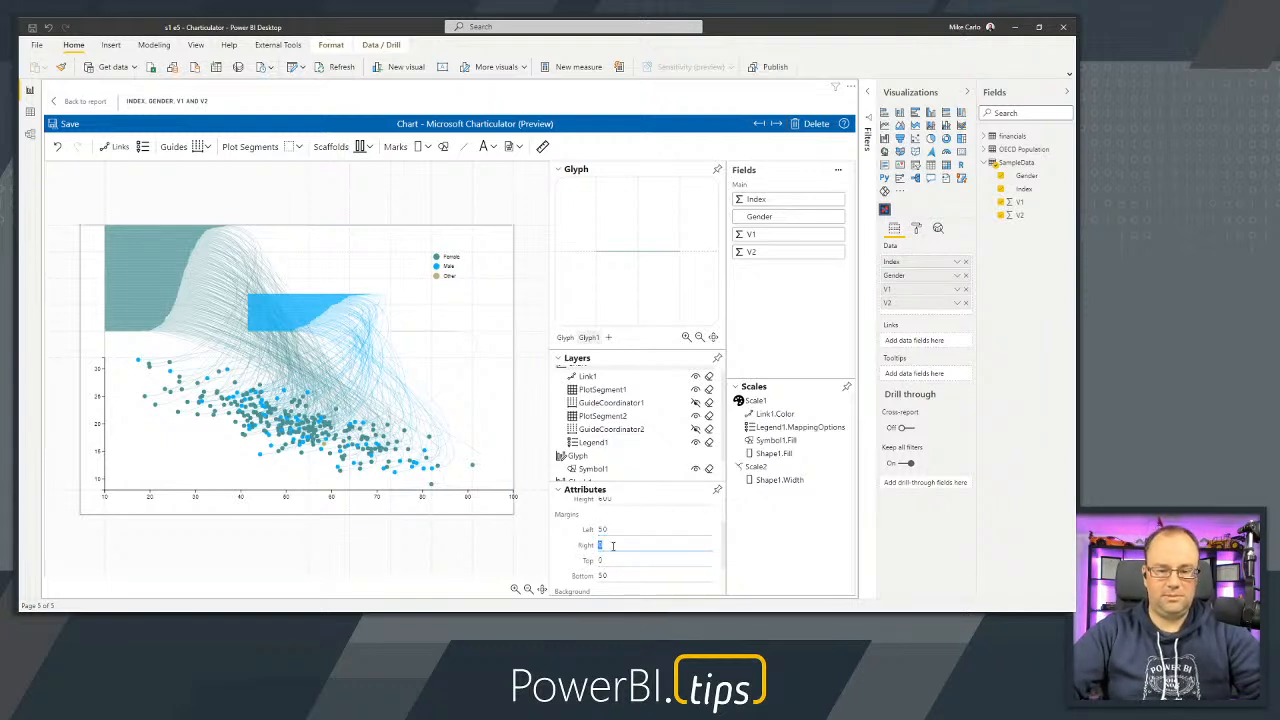
pyautogui.write('20')
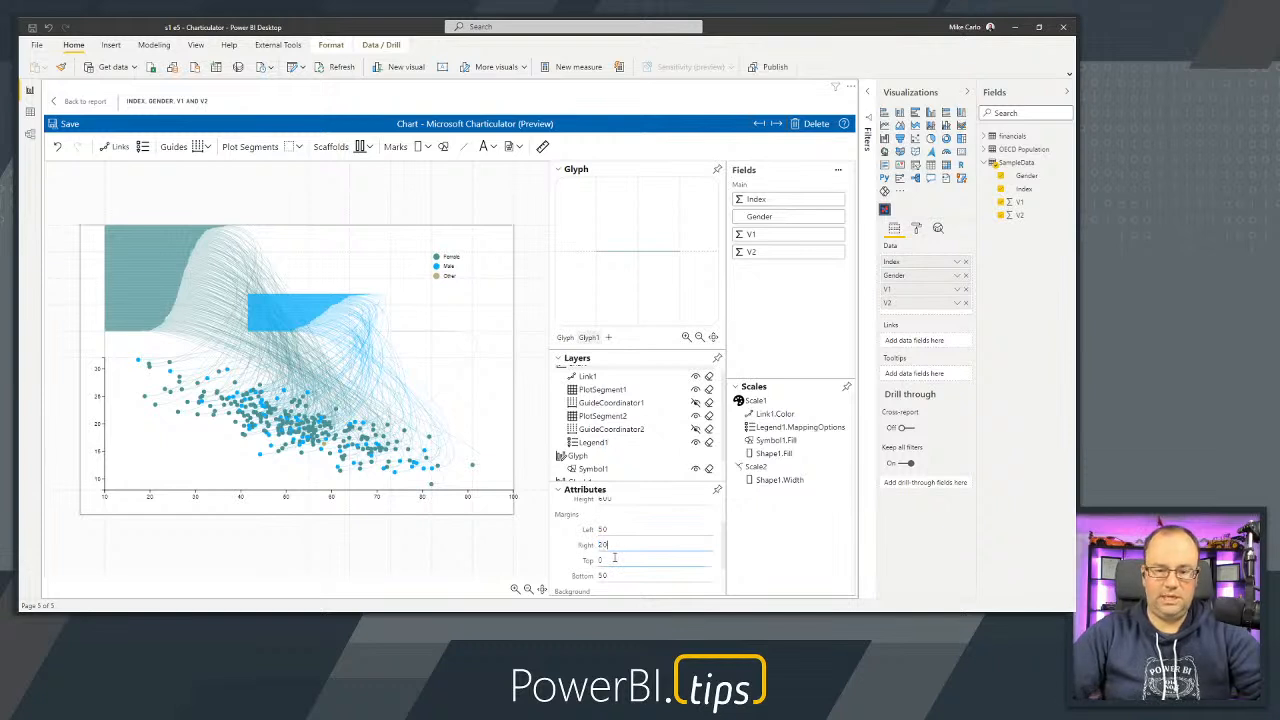
pyautogui.click(605, 574)
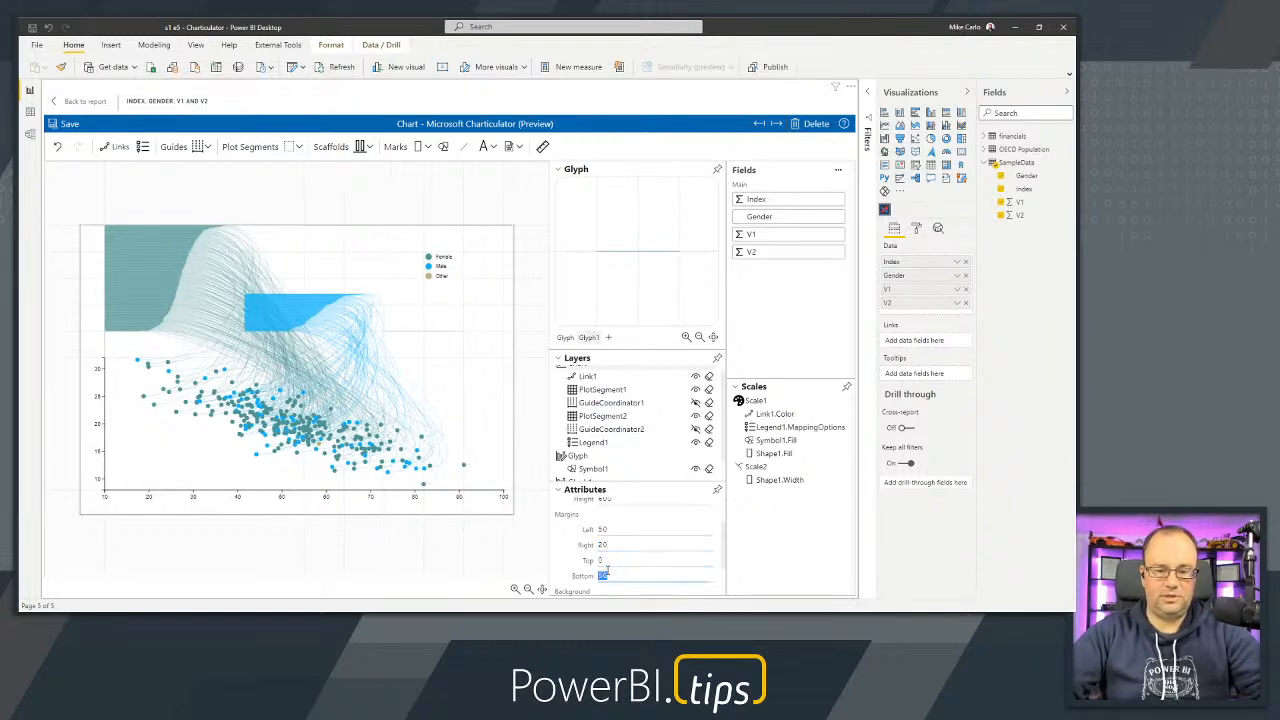
pyautogui.write('20')
pyautogui.click(614, 530)
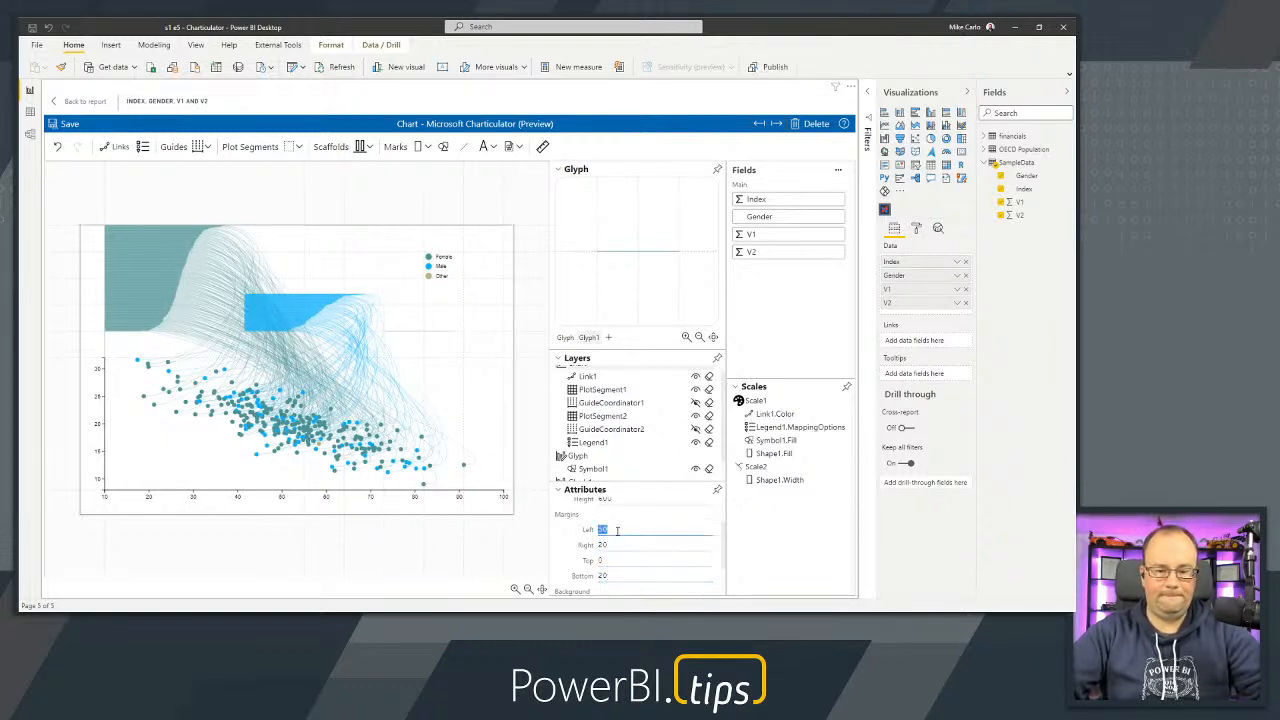
pyautogui.write('20')
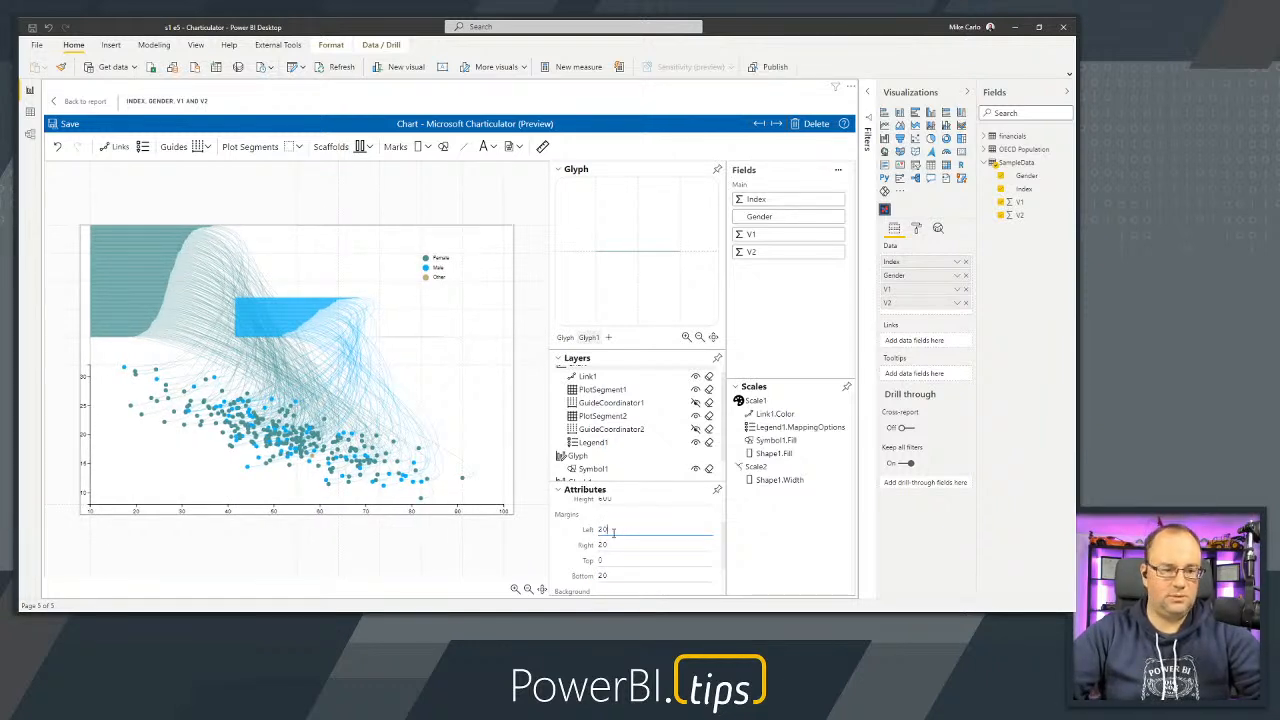
# Set all four chart margins (left, right, top and bottom) to 30.
pyautogui.click(613, 531)
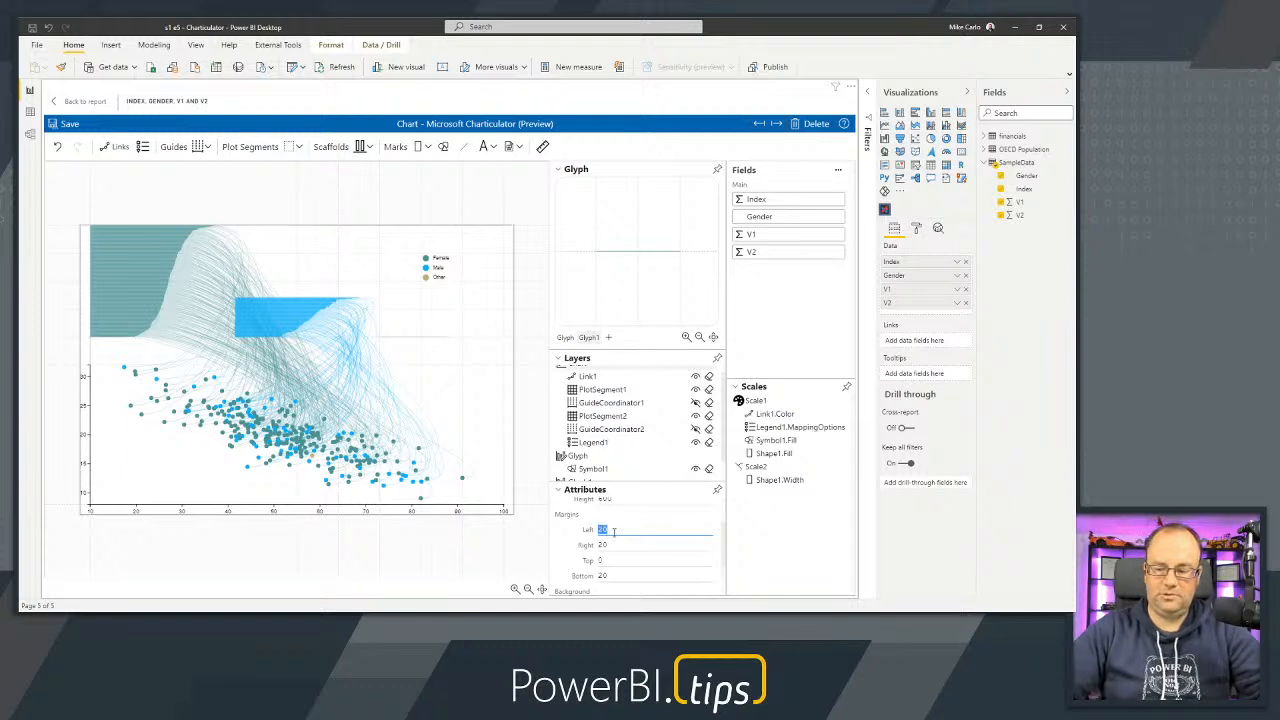
pyautogui.write('30')
pyautogui.press('Tab')
pyautogui.write('30')
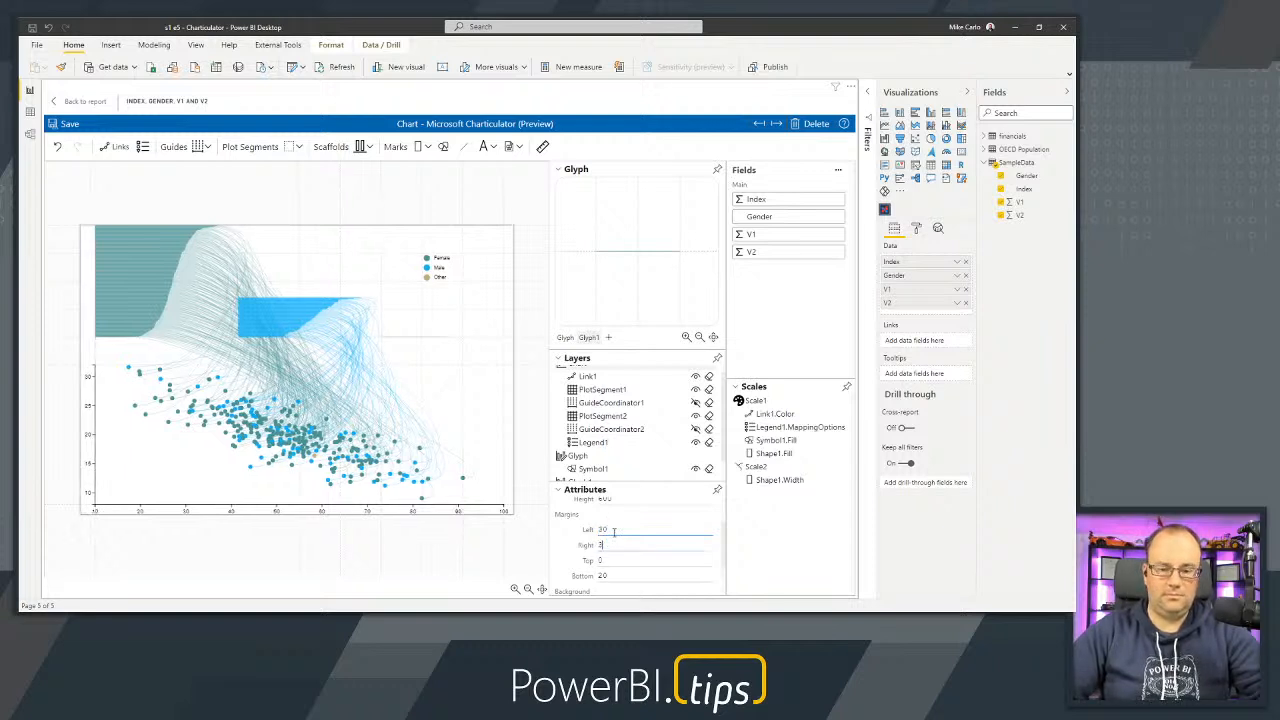
pyautogui.press('Tab')
pyautogui.write('30')
pyautogui.press('Tab')
pyautogui.write('30')
pyautogui.scroll(-2, 613, 531)
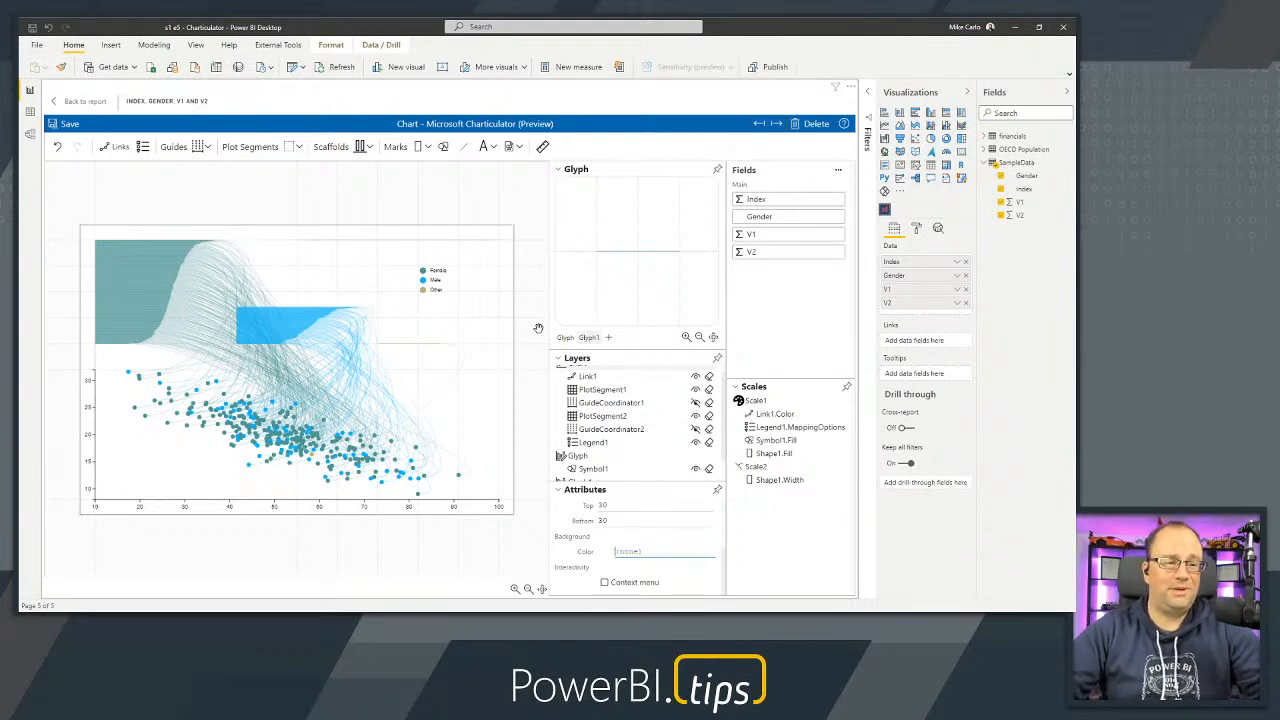
# Save the Charticulator chart and return to the report page.
pyautogui.click(66, 123)
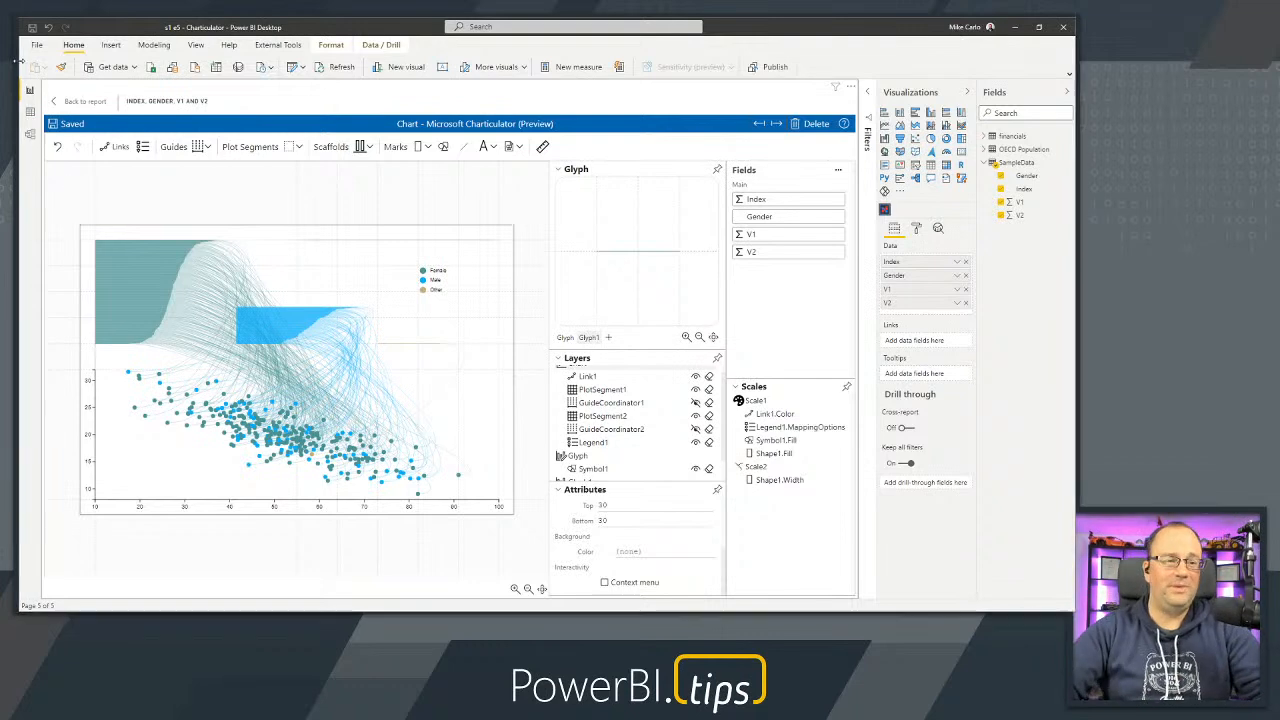
pyautogui.click(75, 101)
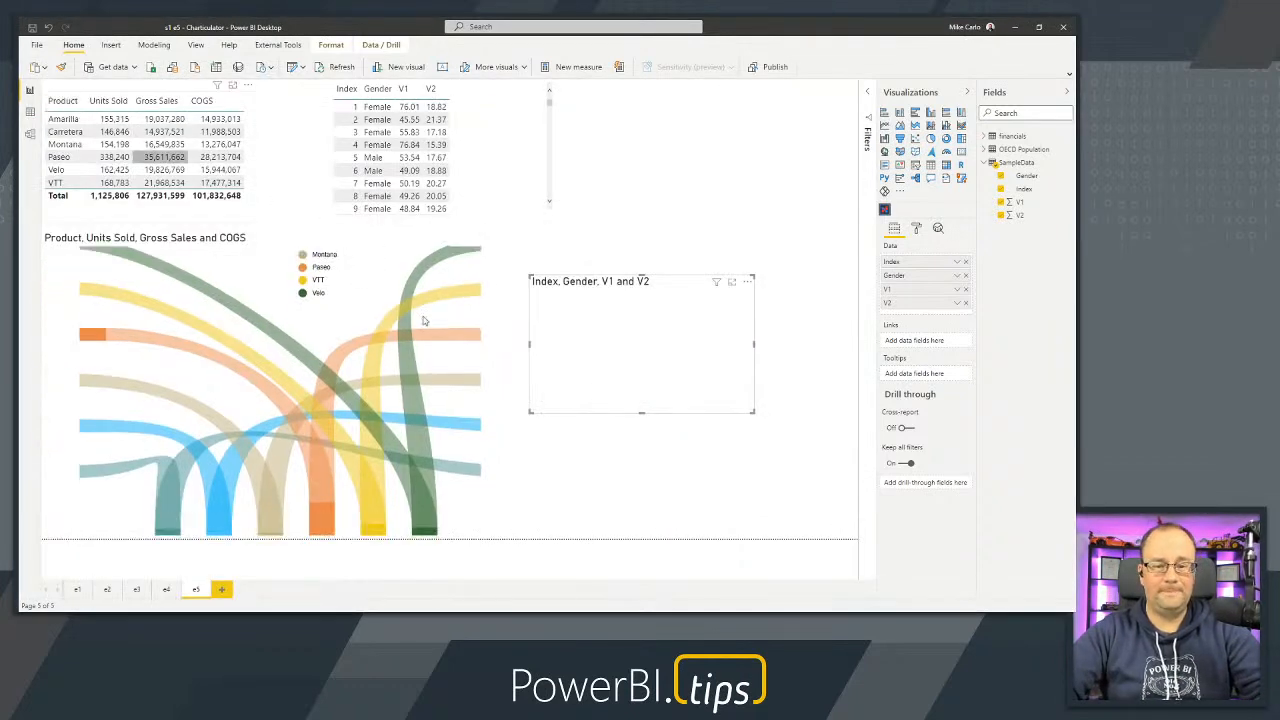
# Resize the Index, Gender, V1 and V2 visual to fill the lower right part of the report page, below the data tables.
pyautogui.moveTo(530, 410); pyautogui.dragTo(386, 537)
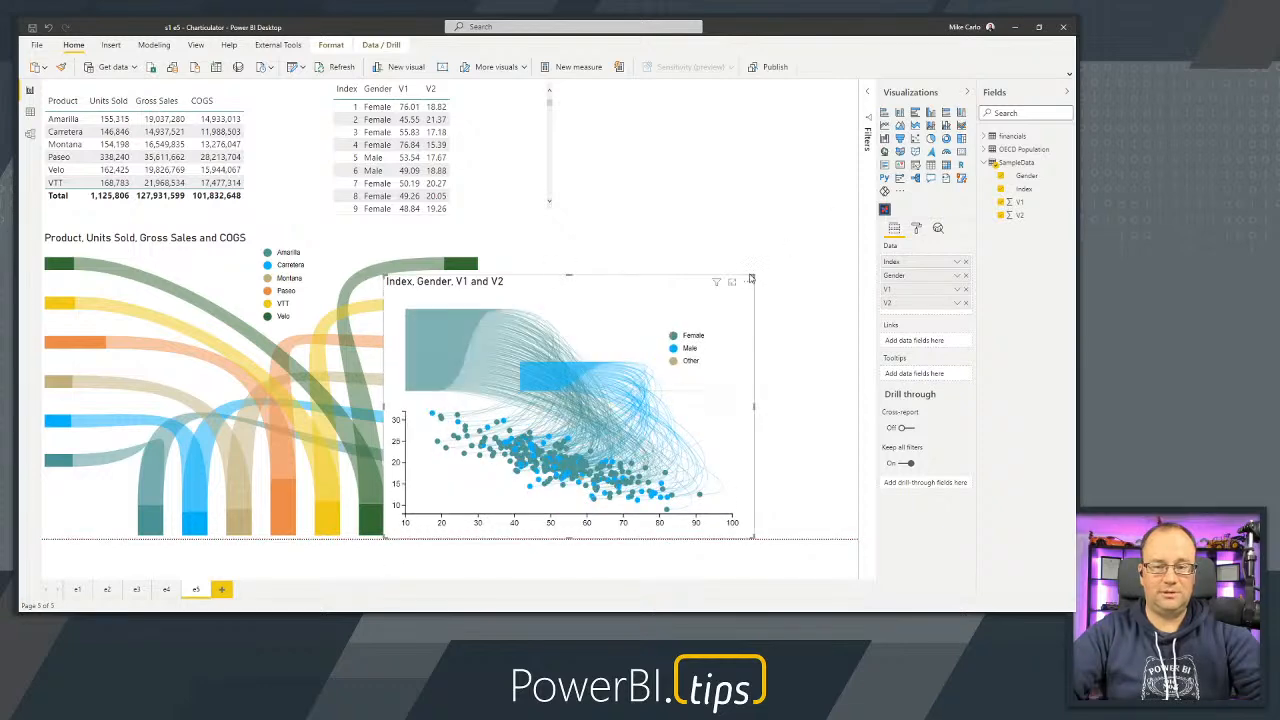
pyautogui.moveTo(755, 274); pyautogui.dragTo(857, 186)
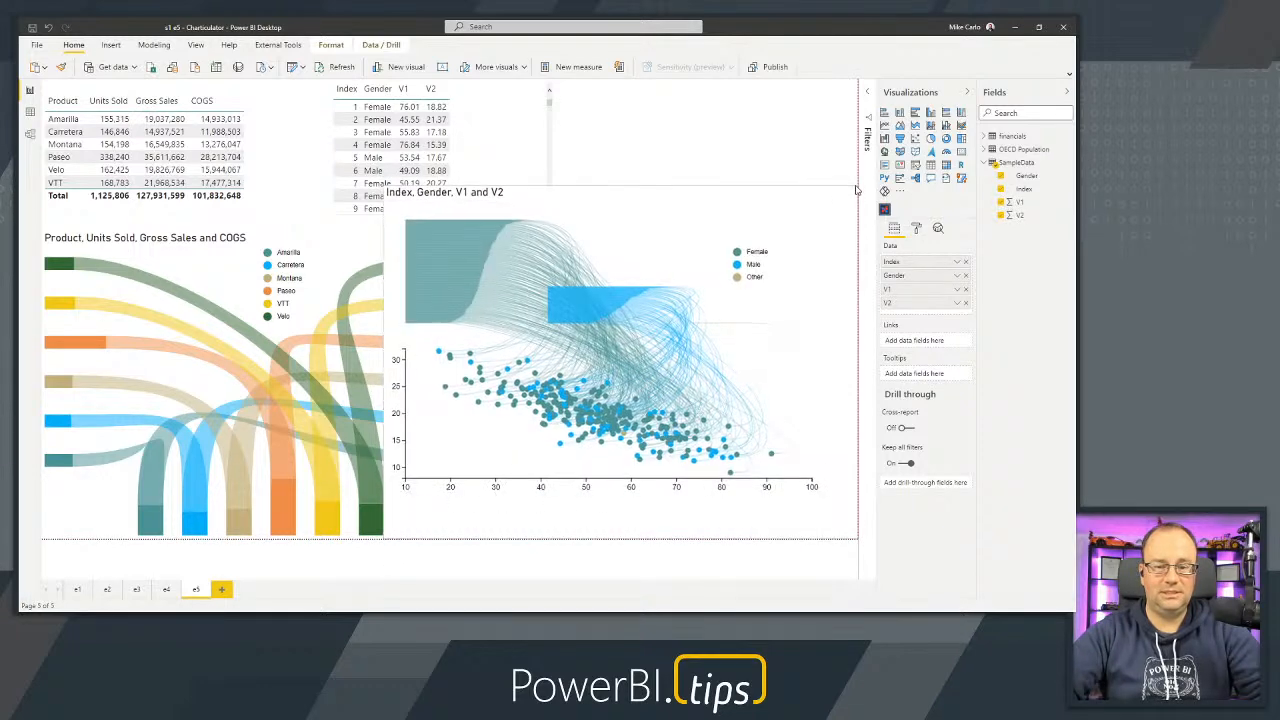
pyautogui.moveTo(385, 185); pyautogui.dragTo(379, 264)
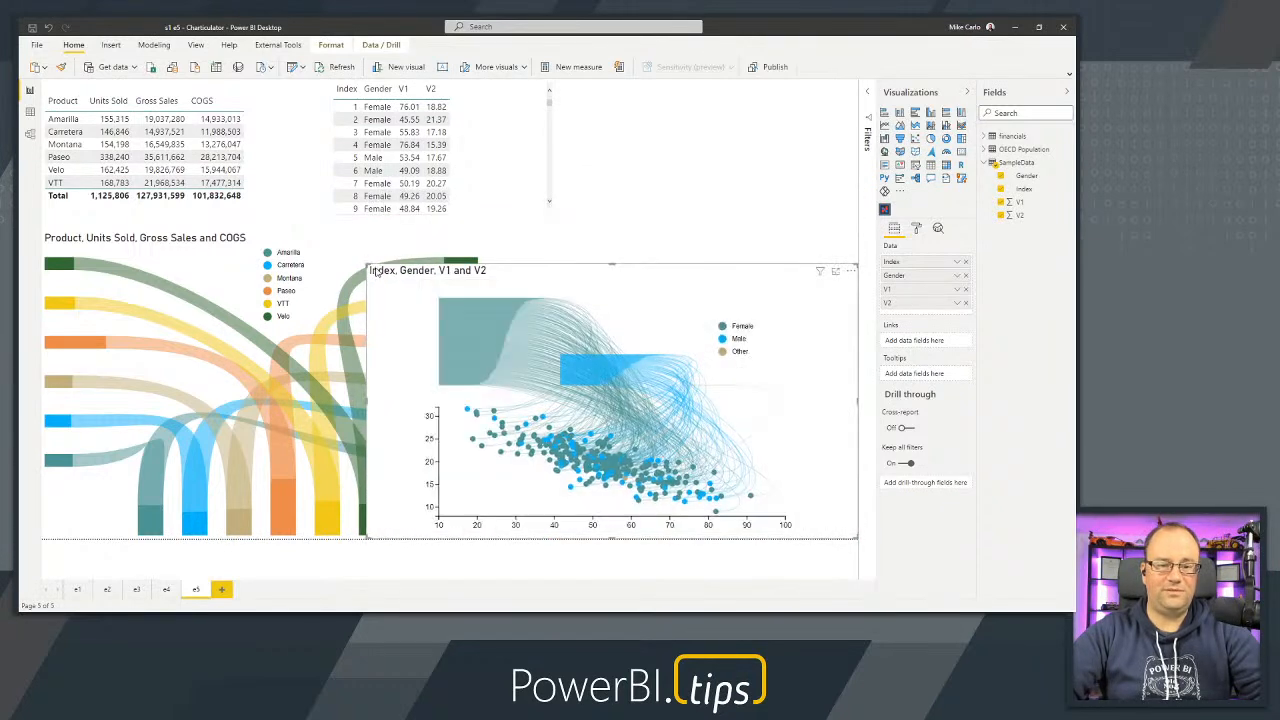
# Change the report page size to Custom with a height of 1440 pixels.
pyautogui.click(712, 201)
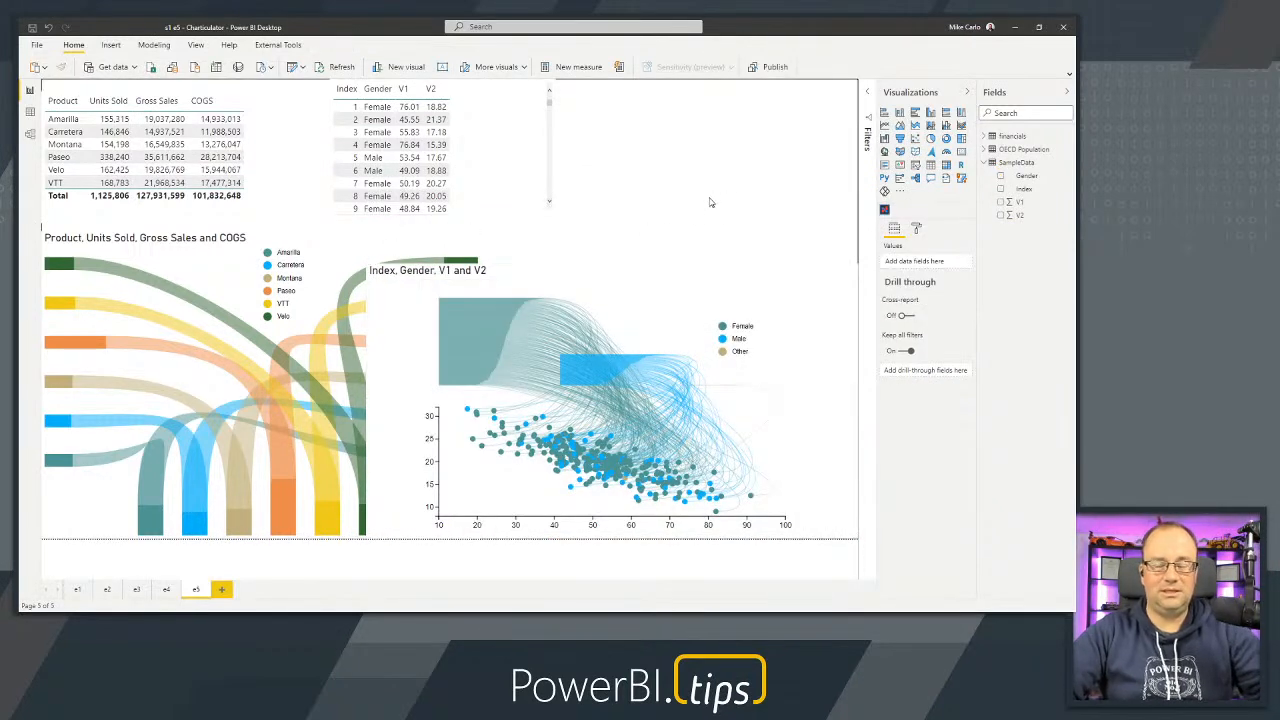
pyautogui.click(918, 230)
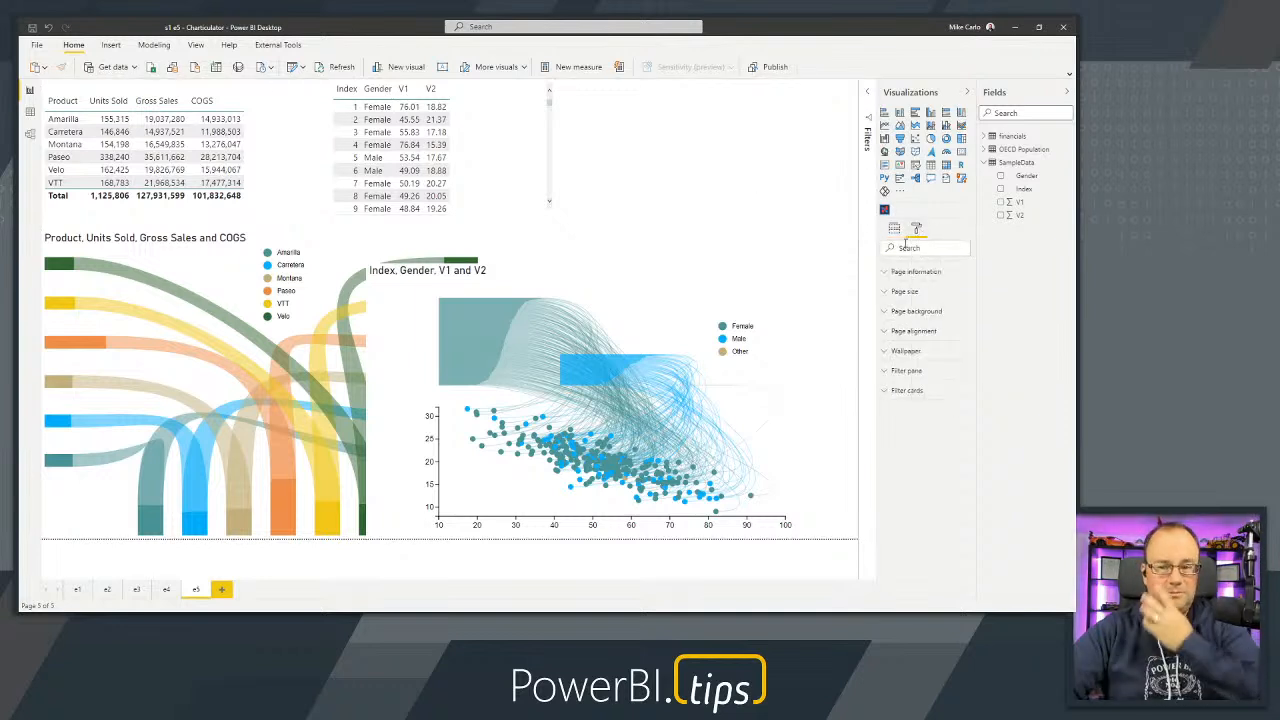
pyautogui.click(904, 292)
pyautogui.click(905, 326)
pyautogui.click(909, 386)
pyautogui.doubleClick(896, 394)
pyautogui.write('14')
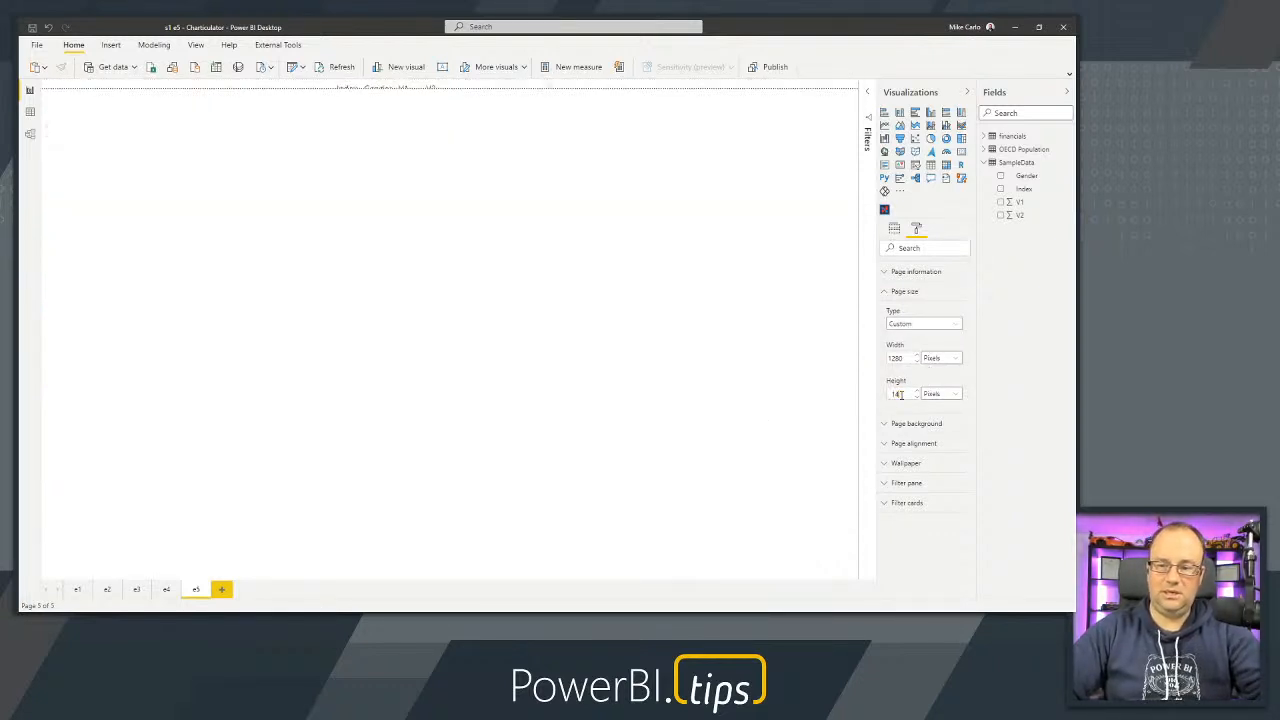
pyautogui.write('40')
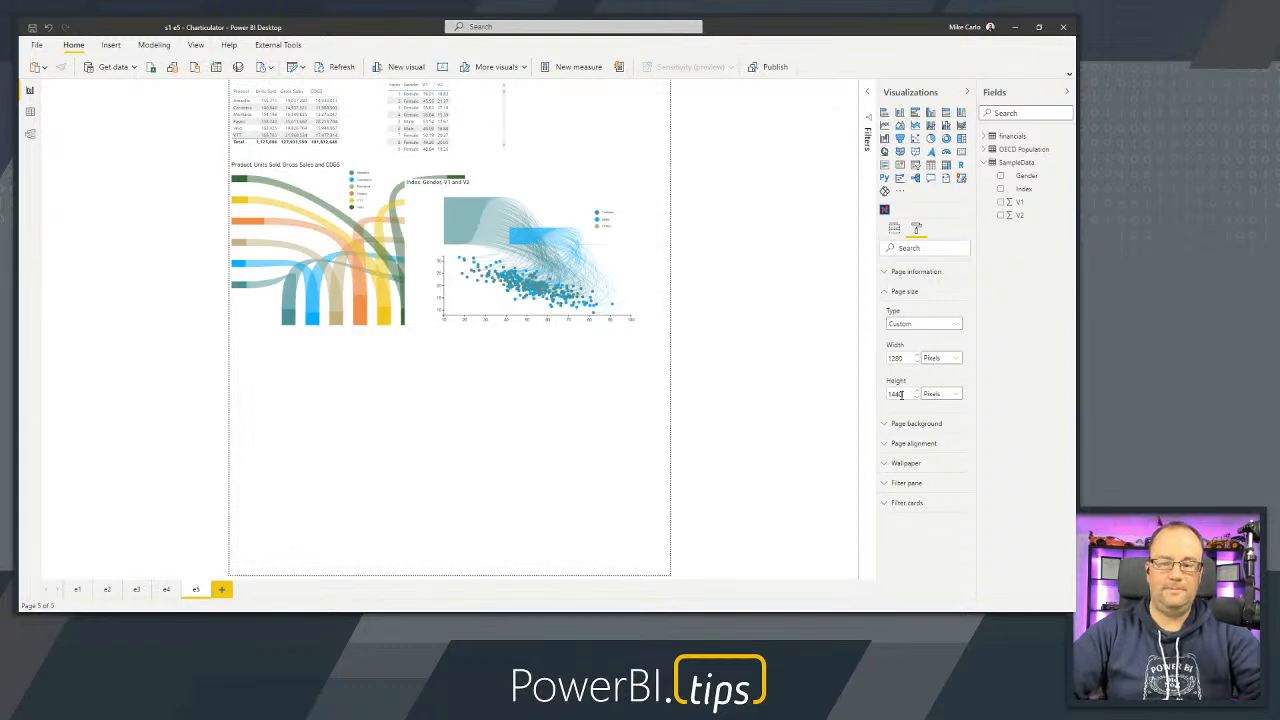
# Set the custom page height to 1000 pixels and the width to 2000 pixels.
pyautogui.doubleClick(897, 394)
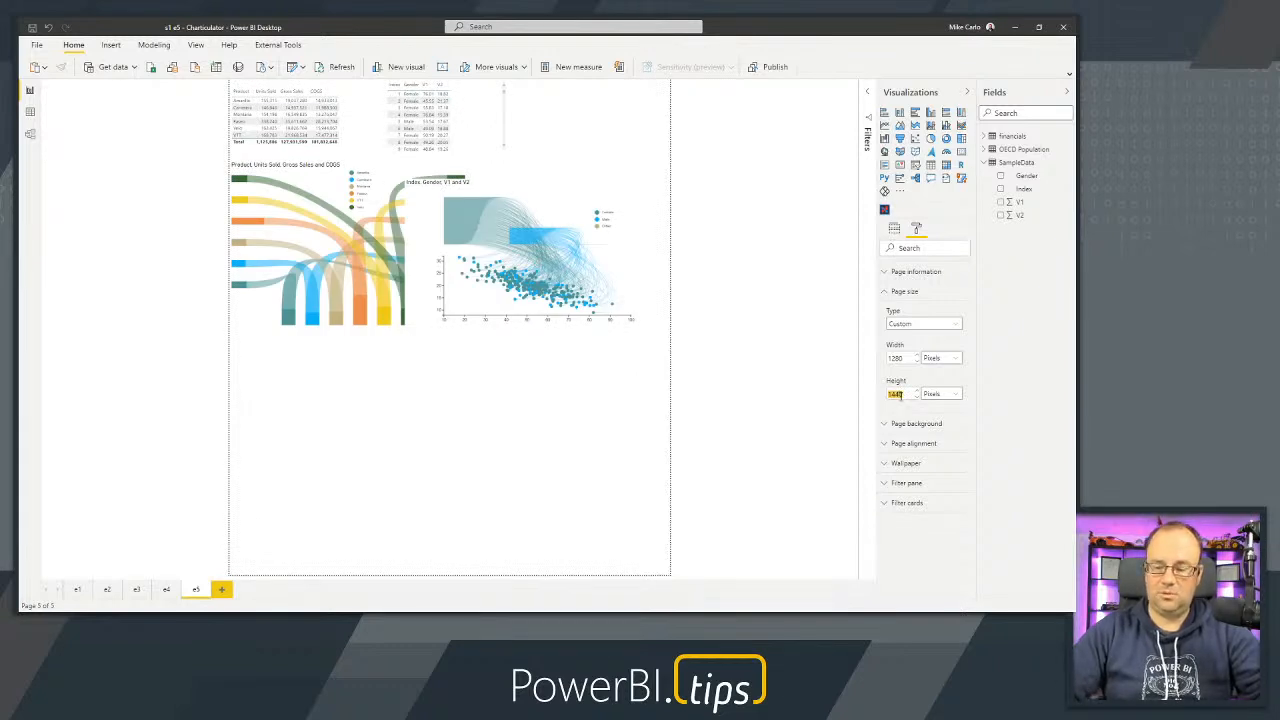
pyautogui.write('1000')
pyautogui.doubleClick(893, 359)
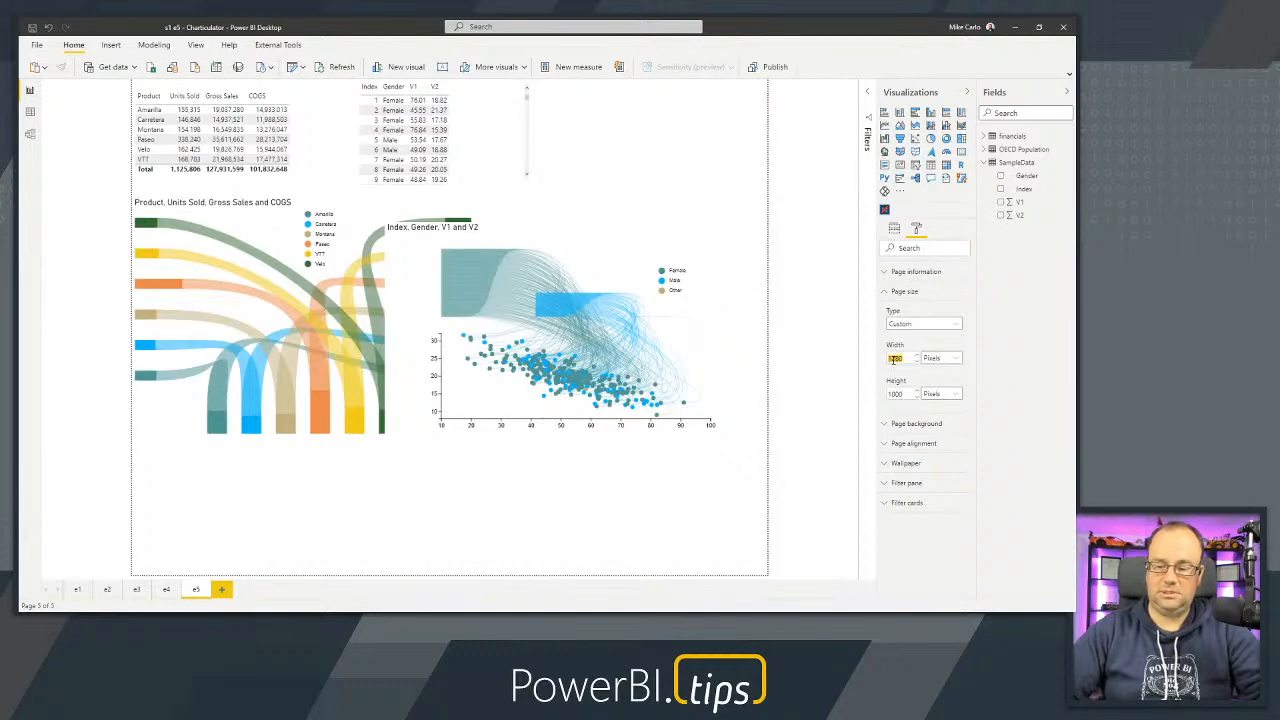
pyautogui.write('2000')
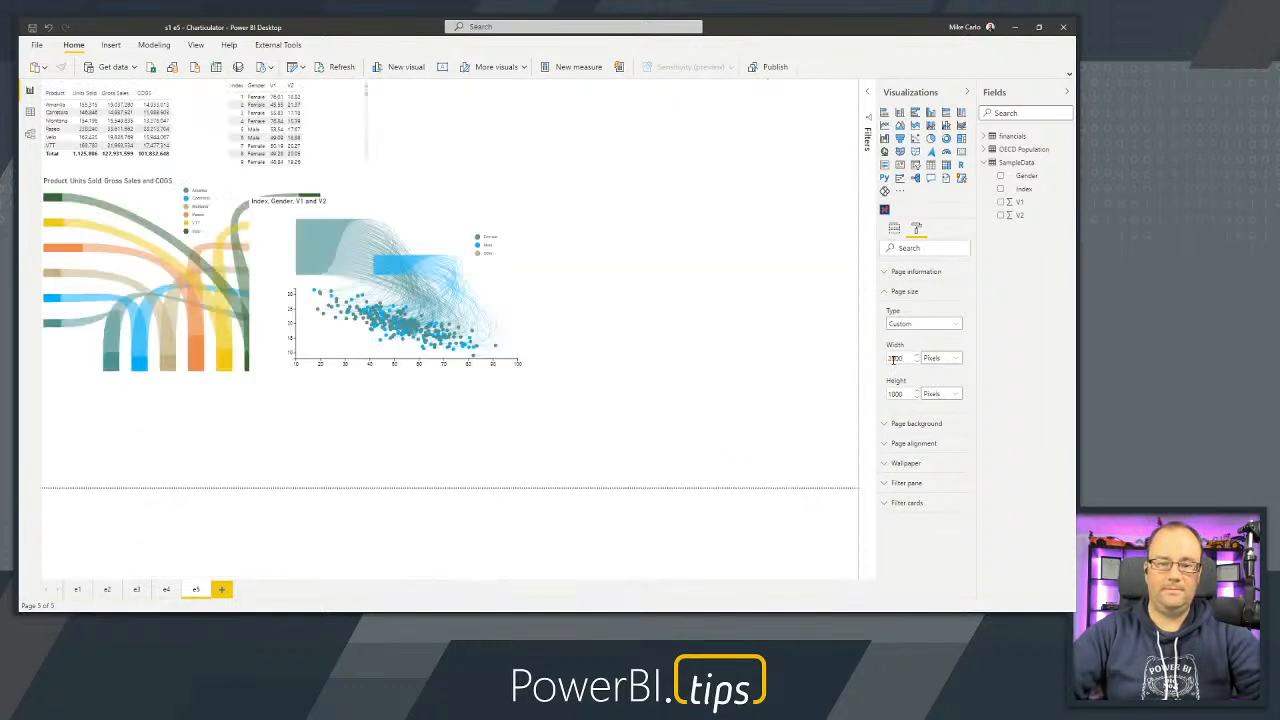
# Move and enlarge the Index, Gender, V1 and V2 visual against the page's right edge, and enlarge the Product visual to fill the space beside it.
pyautogui.click(542, 195)
pyautogui.moveTo(542, 195); pyautogui.dragTo(651, 184)
pyautogui.moveTo(543, 346); pyautogui.dragTo(422, 476)
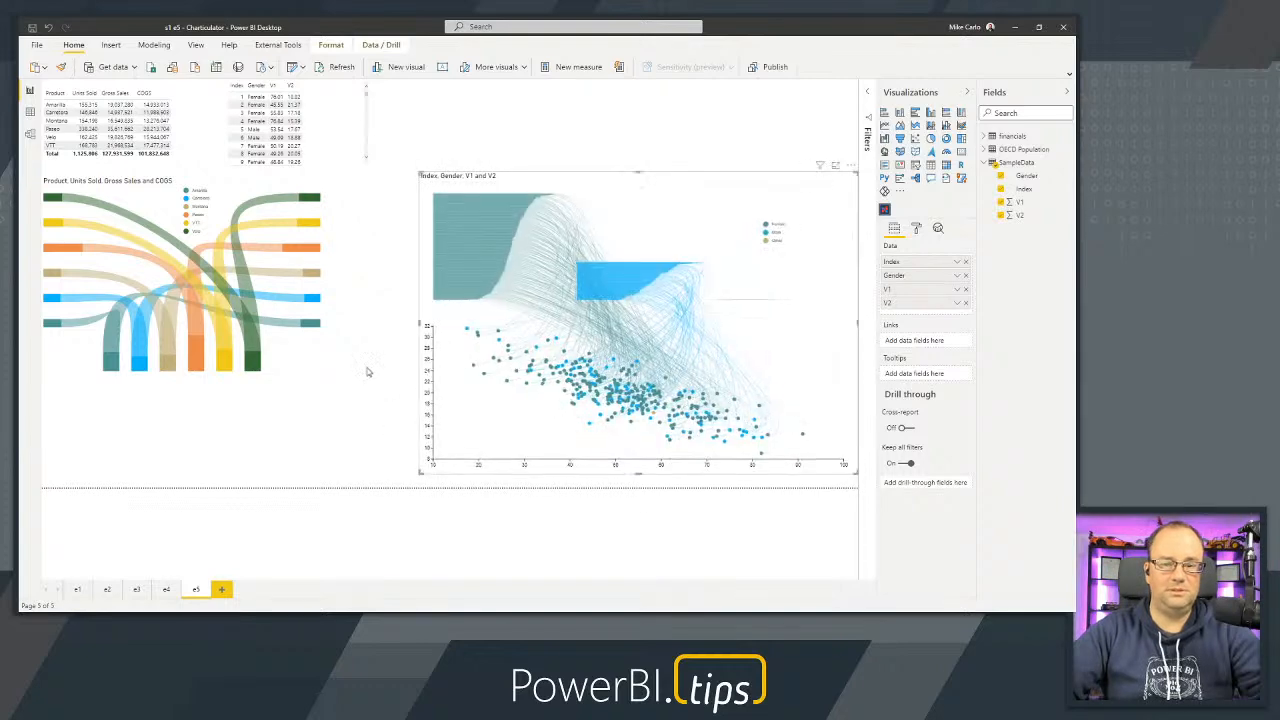
pyautogui.click(318, 370)
pyautogui.moveTo(330, 398); pyautogui.dragTo(394, 471)
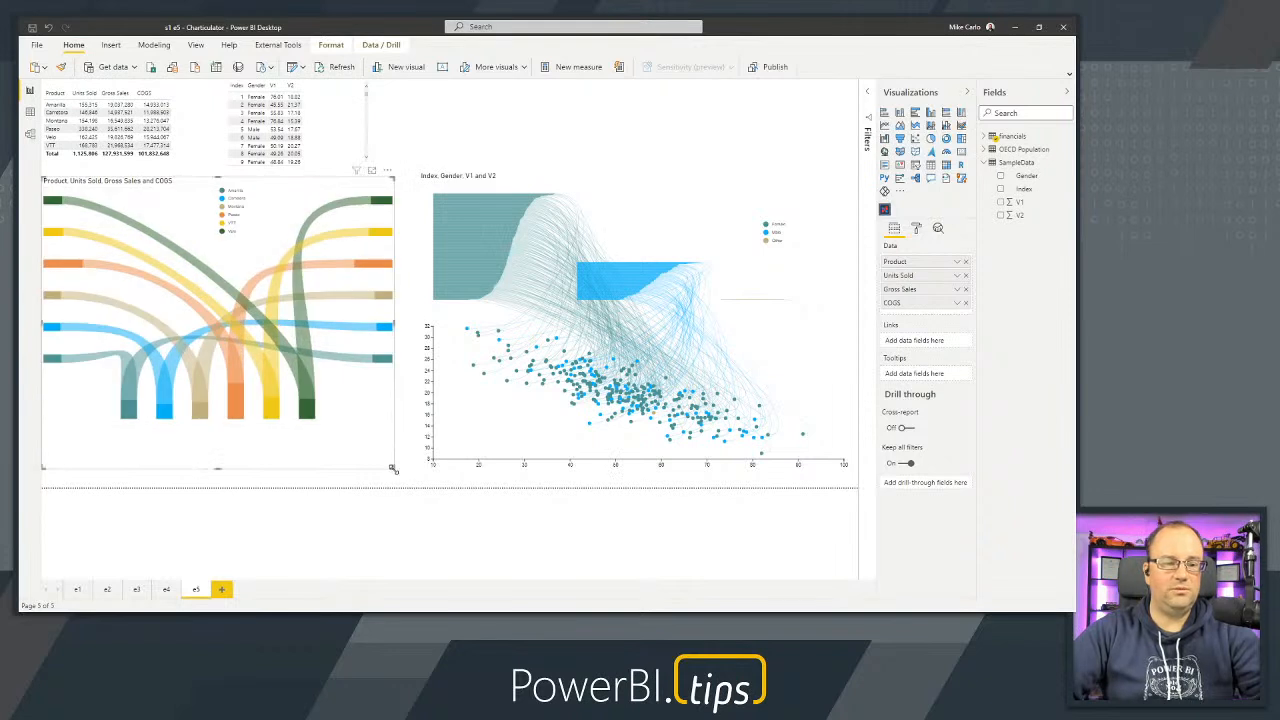